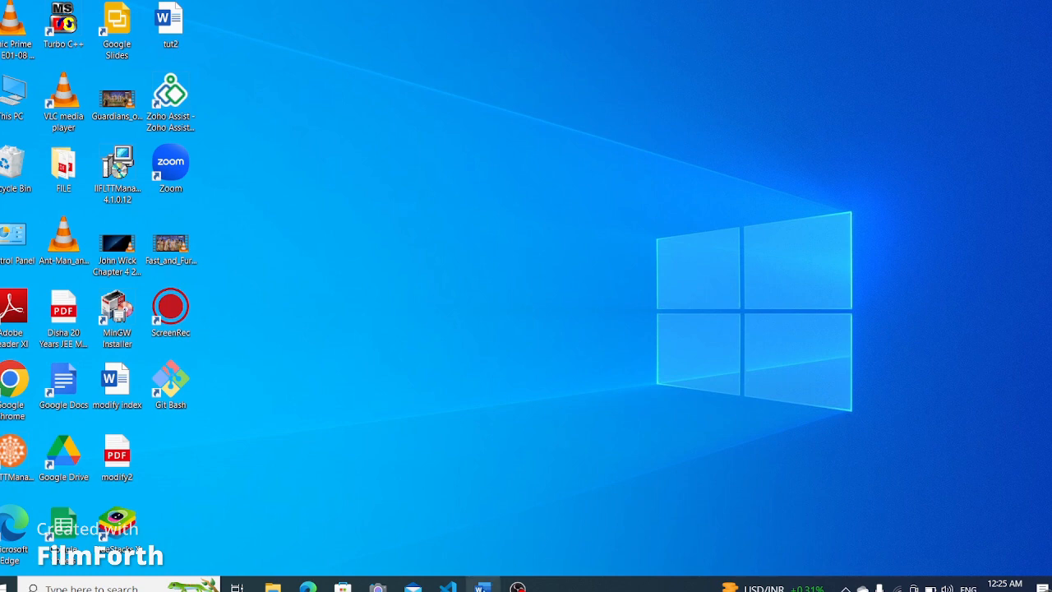
- Switch to Word and insert a blank page at the start of the new document
left_click(483, 586)
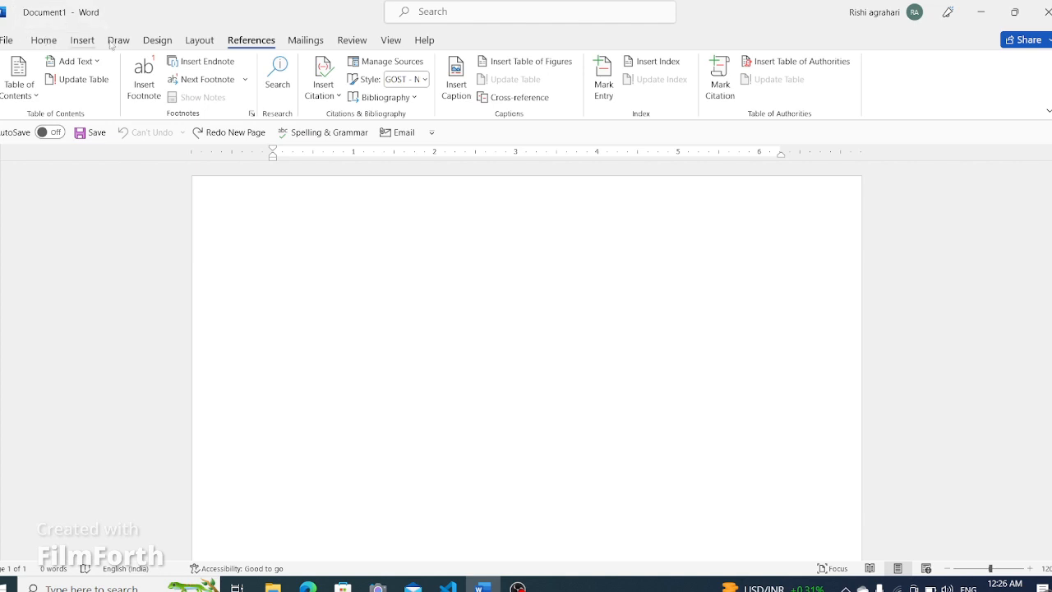
left_click(82, 40)
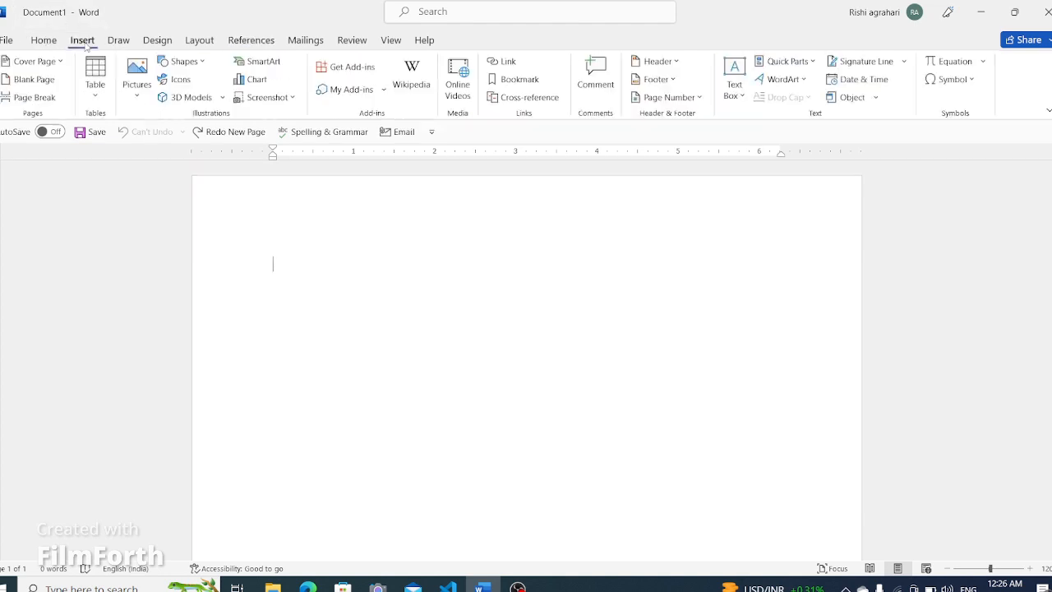
left_click(38, 82)
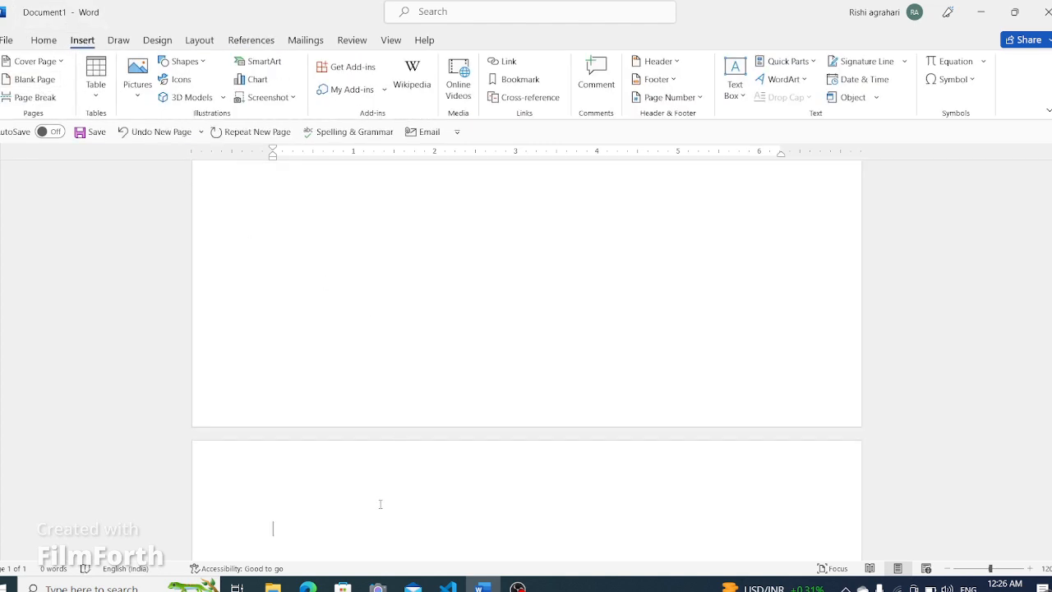
scroll(381, 503, "down", 5)
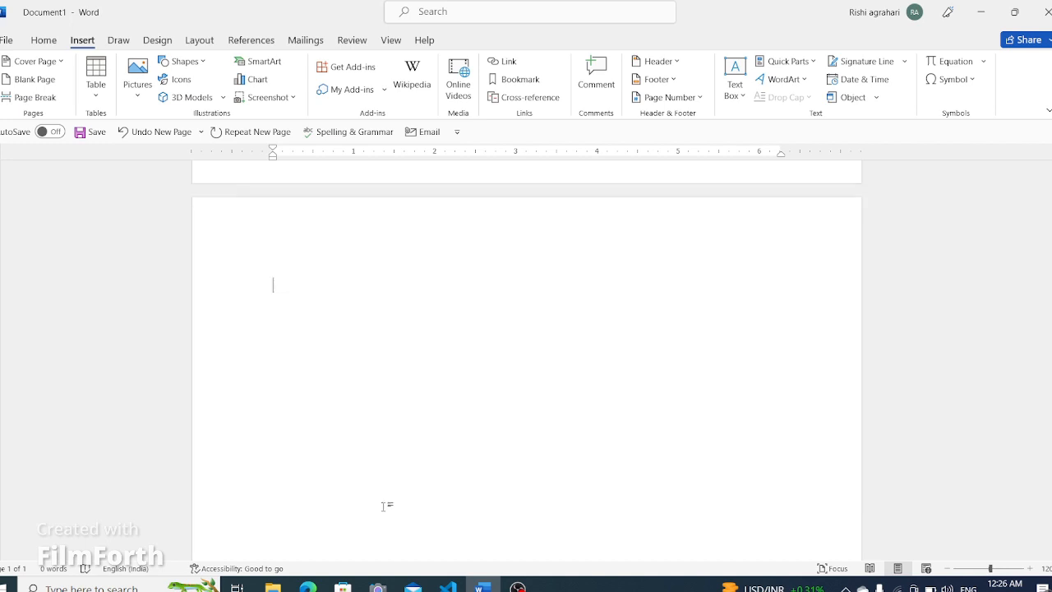
- Type the chapter heading "Chapter1 :The Postman" on the second page and start a new line
type("Ch")
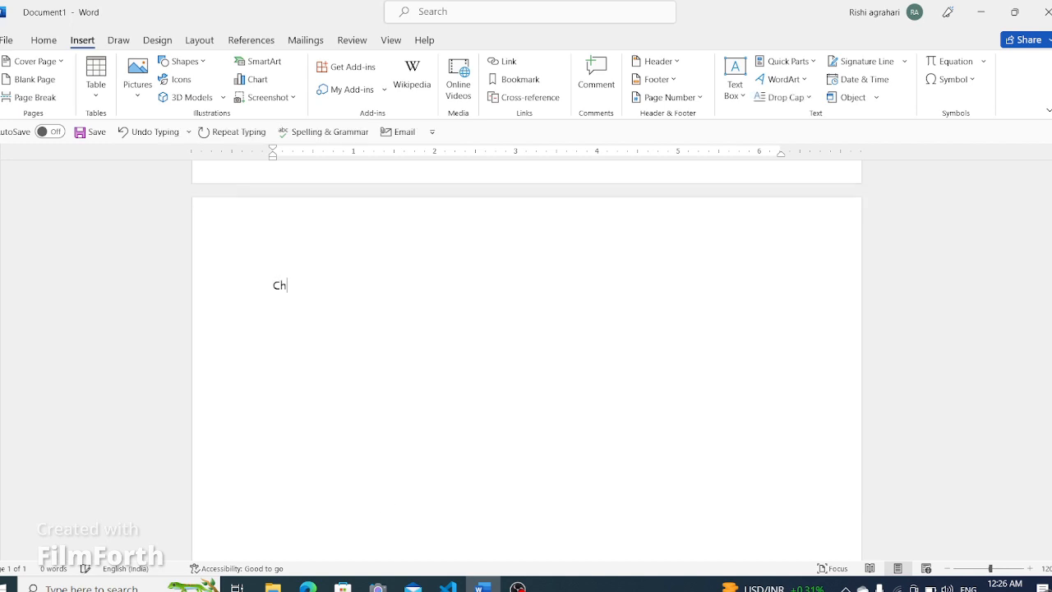
type("apter1 :The Postman")
key("Return")
- Generate sample paragraphs below the heading with the formula =rand(6,6)
type("=rand()1")
key("BackSpace")
type("6,6")
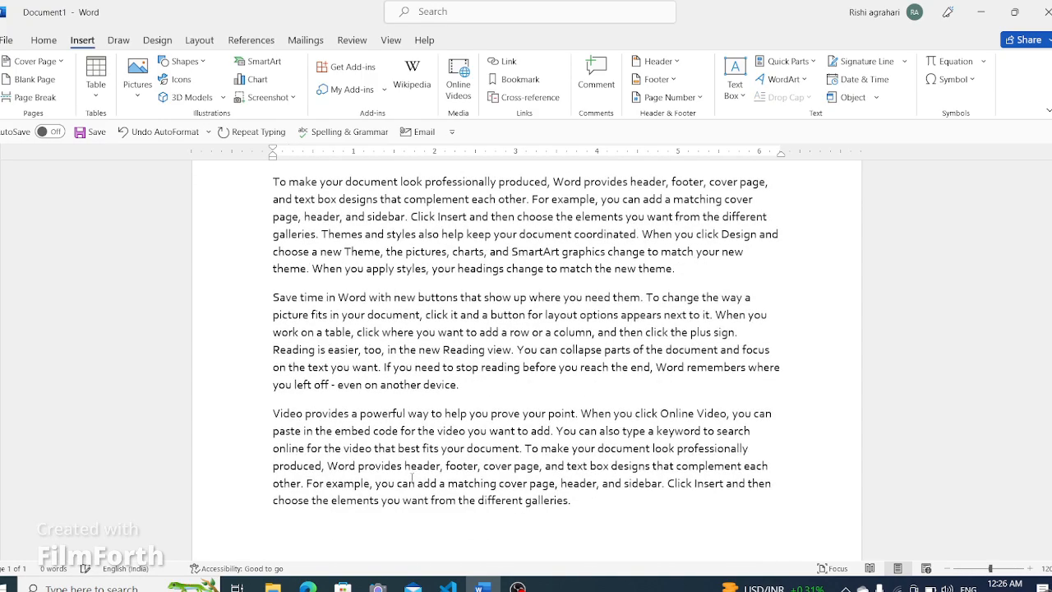
- Insert a blank page after the end of the first chapter's text
scroll(412, 477, "up", 1)
scroll(419, 470, "down", 2)
scroll(419, 470, "down", 2)
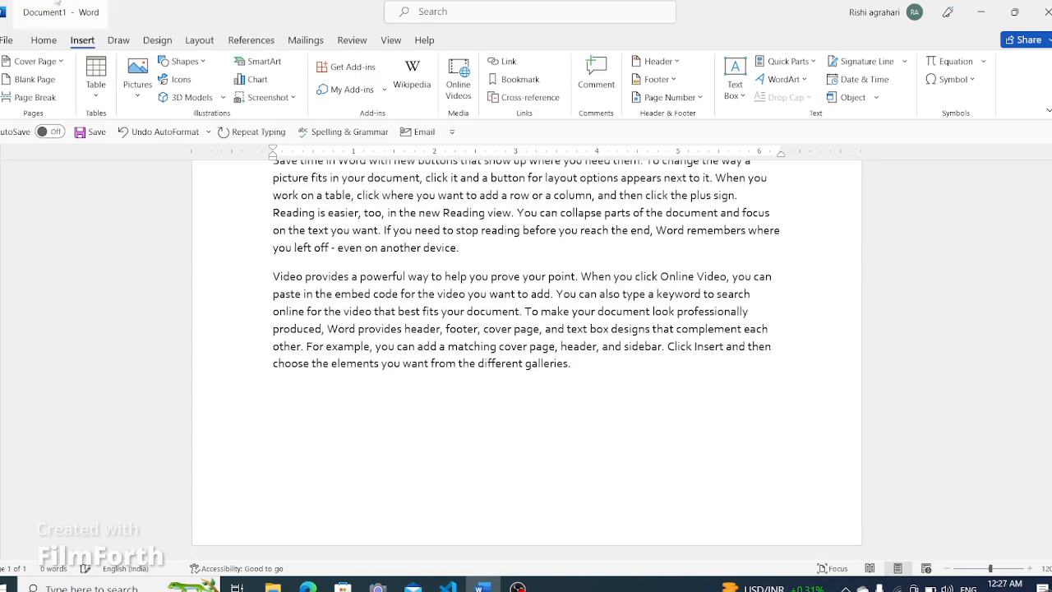
left_click(49, 79)
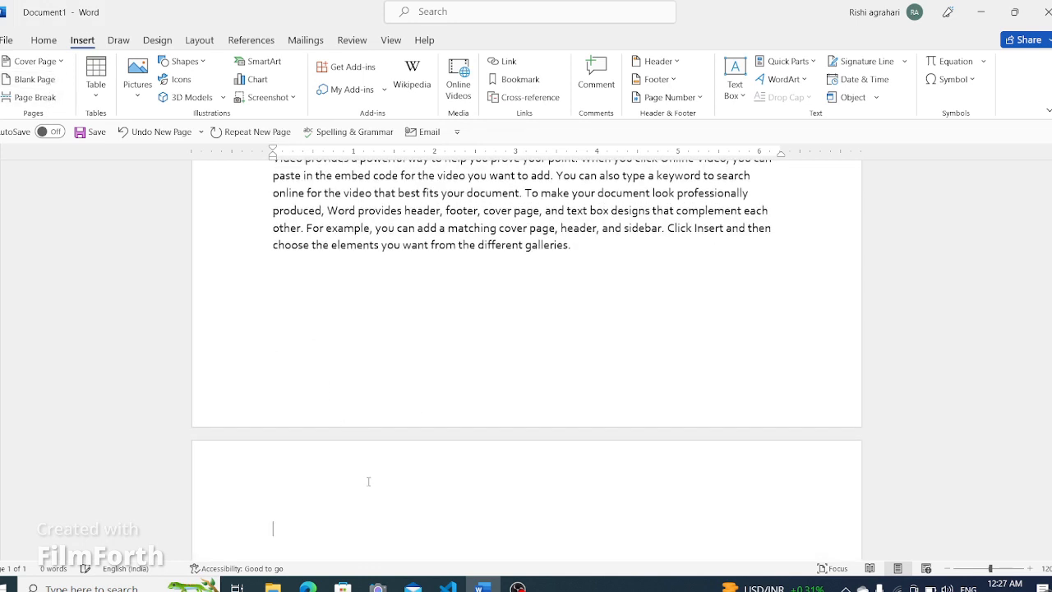
- Type the heading "Chapter 2: The Waterfall" on the new page and start a new line
type("C")
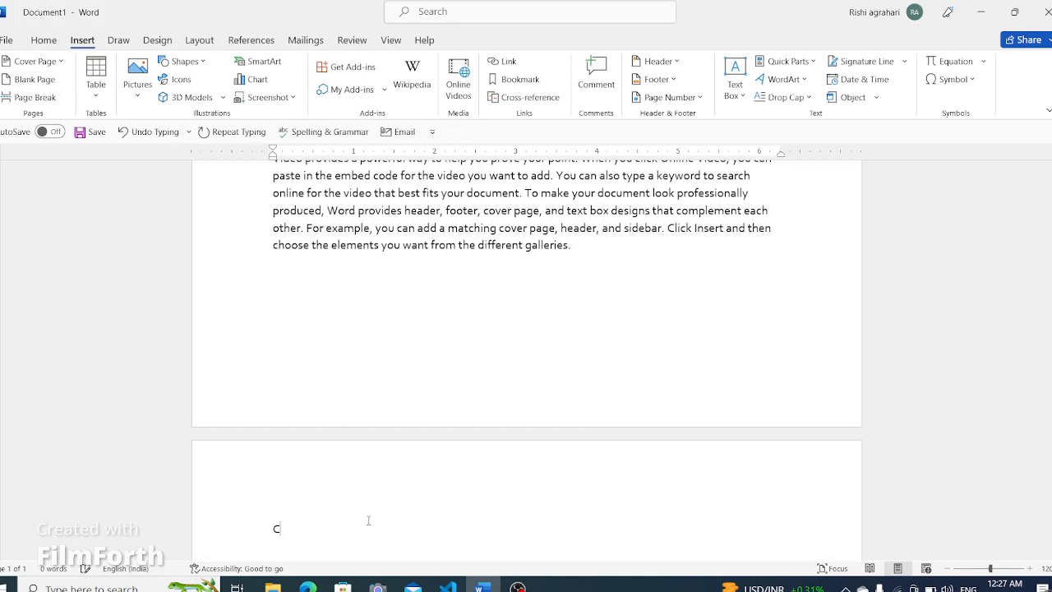
type("hapter 2: TH")
key("BackSpace")
type("he Water fal")
left_click(383, 528)
key("BackSpace")
key("Right")
key("Right")
key("Right")
key("Return")
- Generate sample paragraphs under the second chapter heading with =rand(6,6)
type("=")
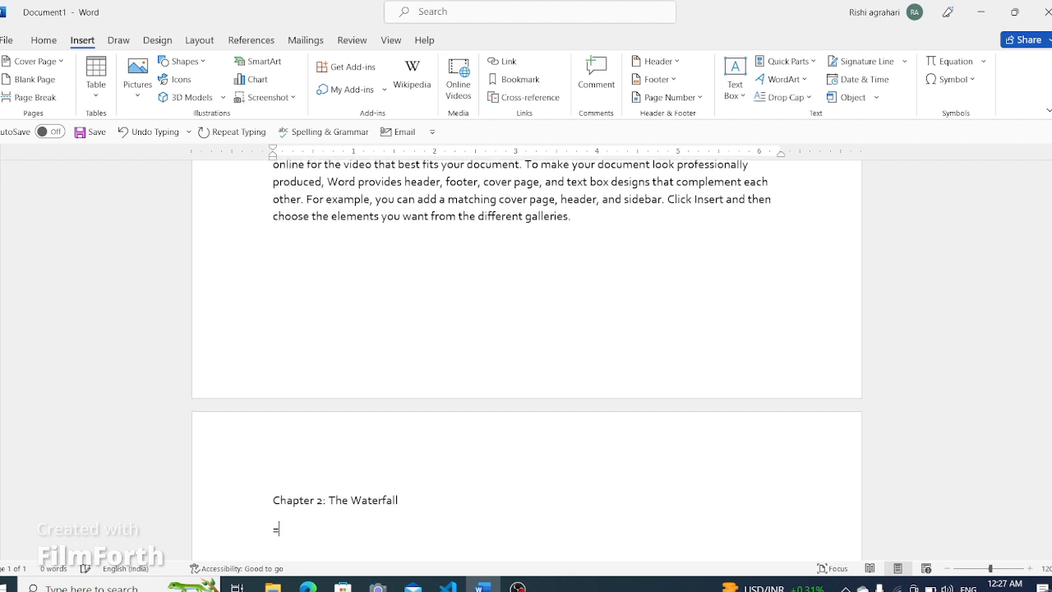
type("ran")
type("d()")
type("6")
type(",6")
key("Return")
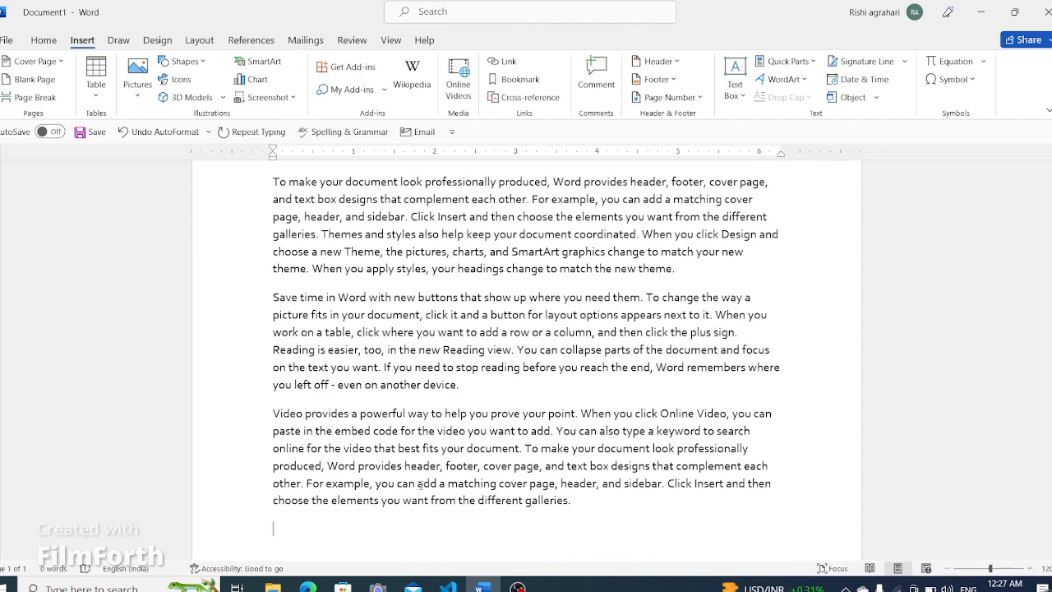
- Scroll through the document to review both chapters and the blank first page
scroll(417, 507, "down", 10)
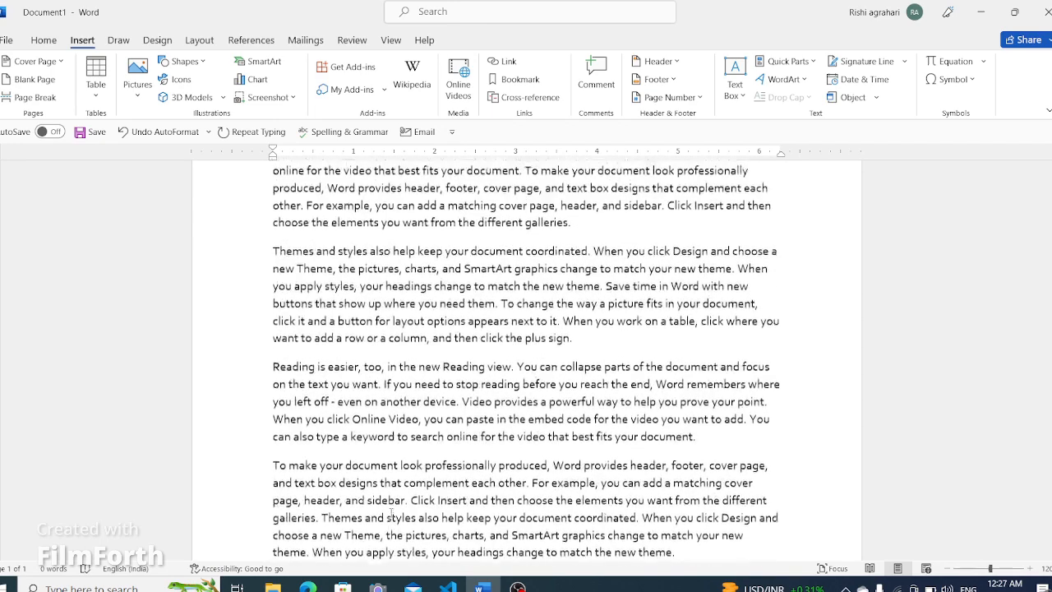
scroll(284, 508, "down", 3)
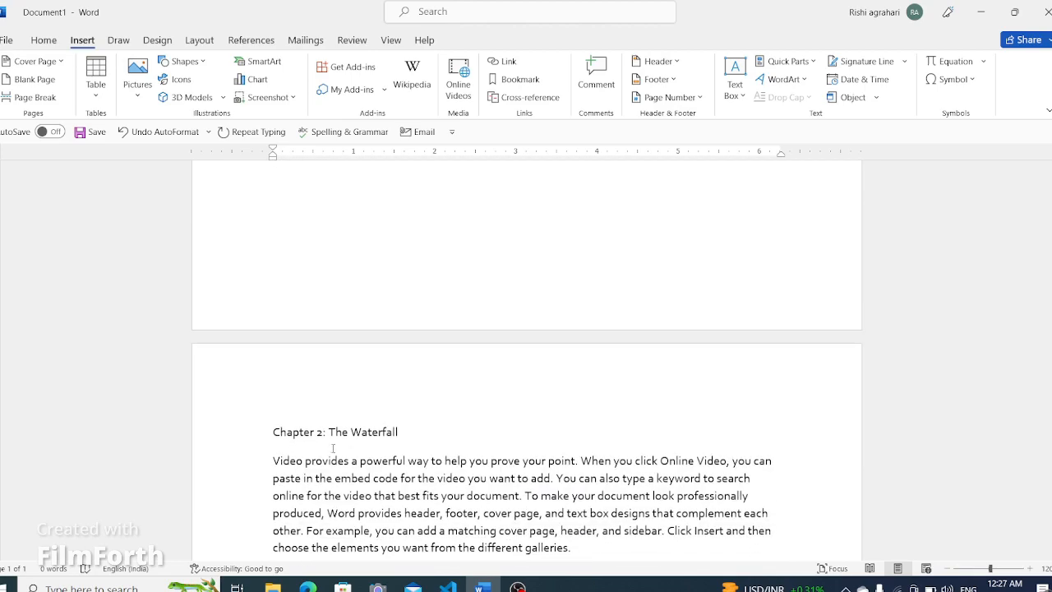
scroll(489, 442, "up", 3)
scroll(489, 442, "up", 10)
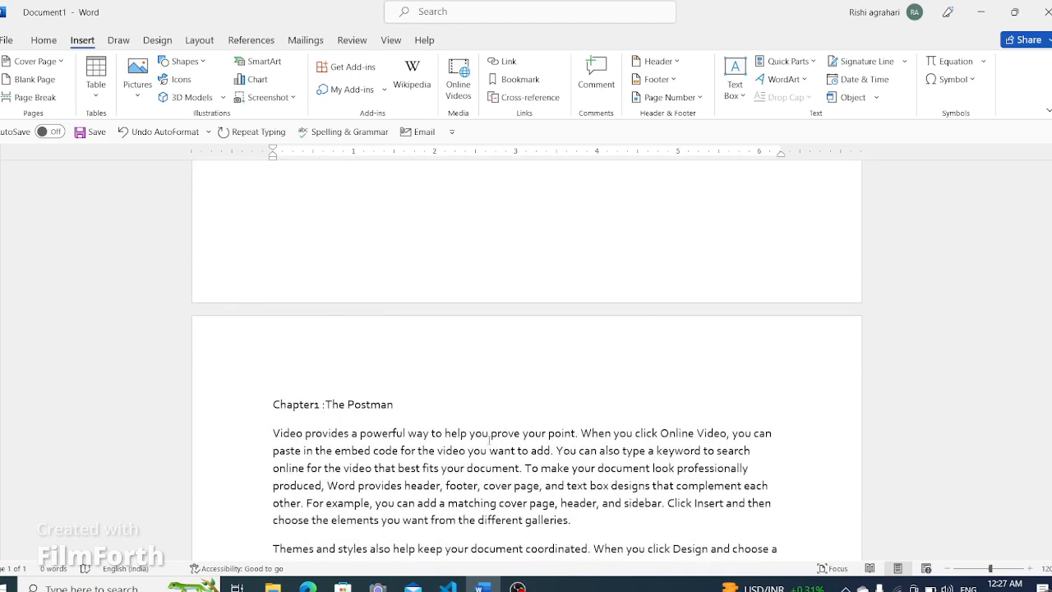
scroll(489, 442, "down", 10)
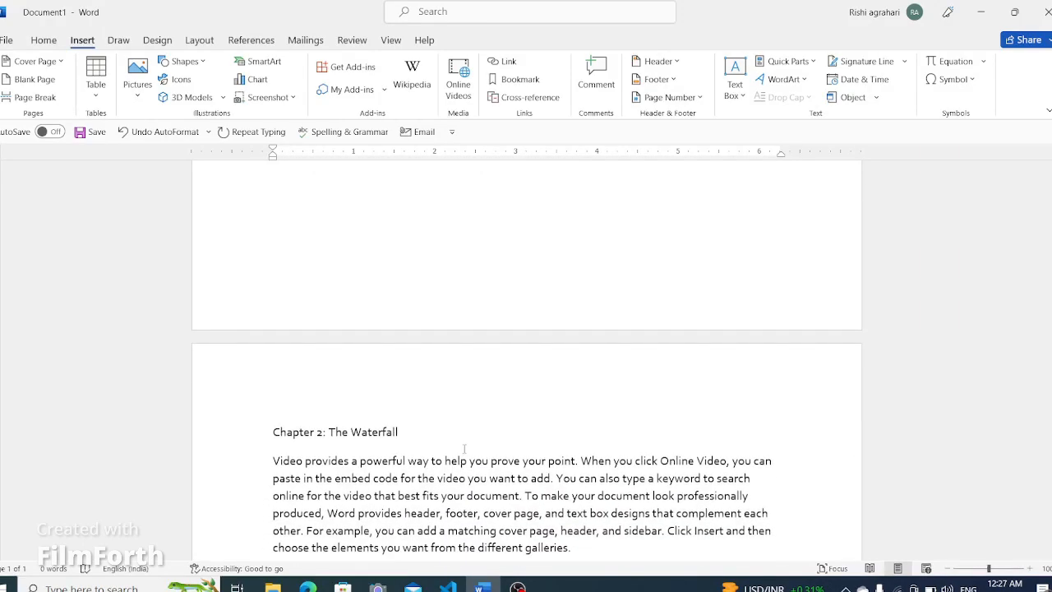
scroll(462, 452, "down", 6, "ctrl")
scroll(470, 433, "up", 10)
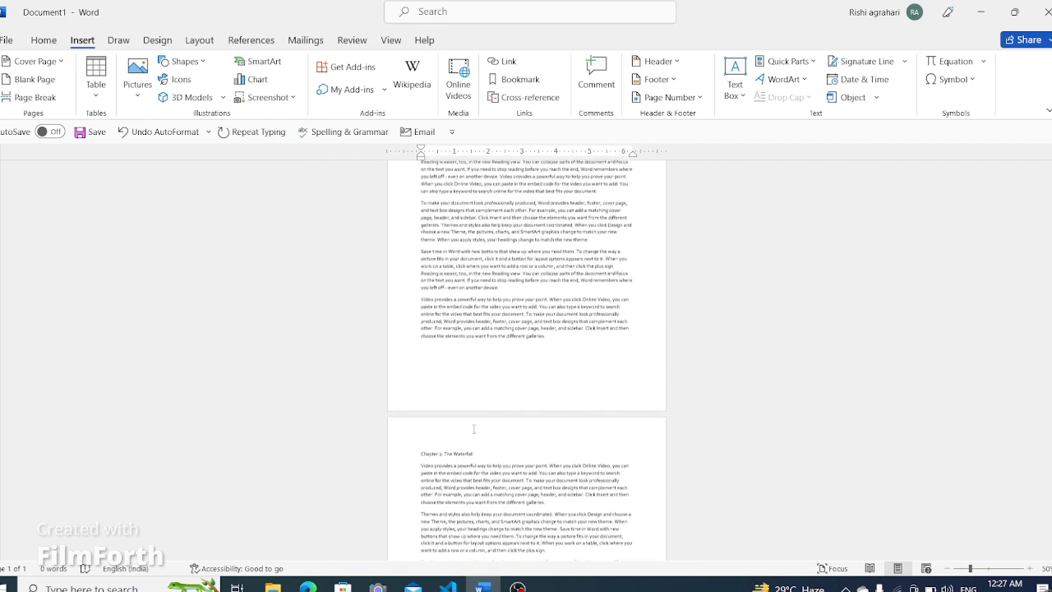
scroll(467, 333, "up", 1)
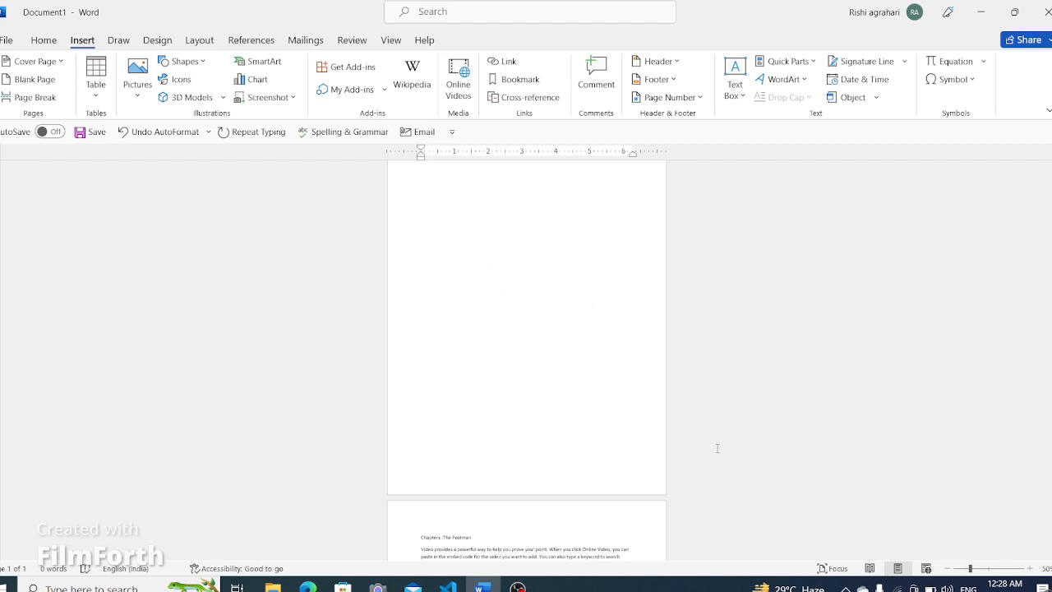
scroll(691, 468, "down", 2)
scroll(593, 446, "up", 5)
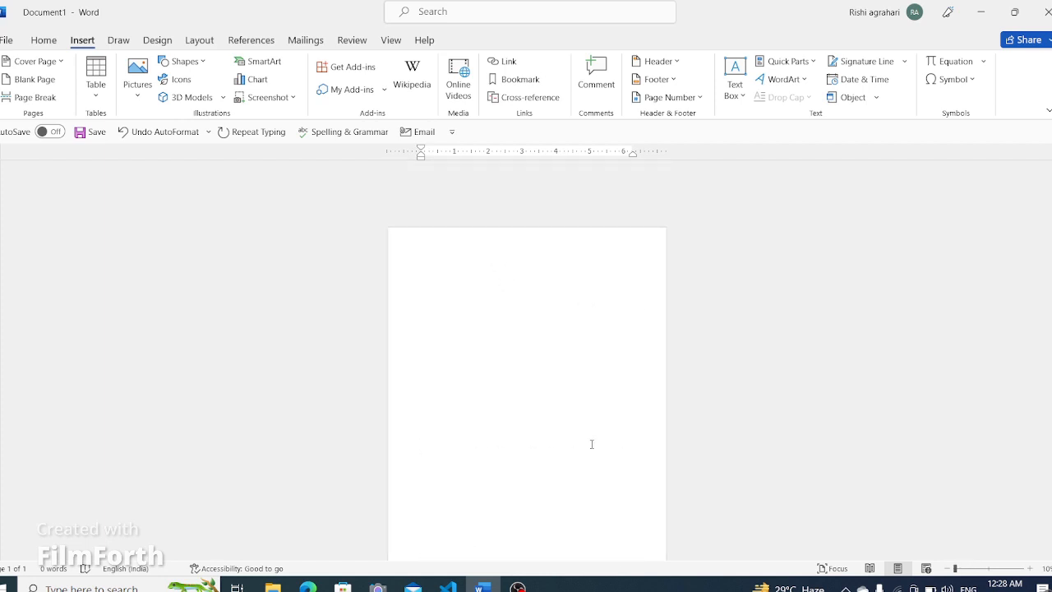
scroll(592, 443, "down", 4)
scroll(570, 412, "up", 10)
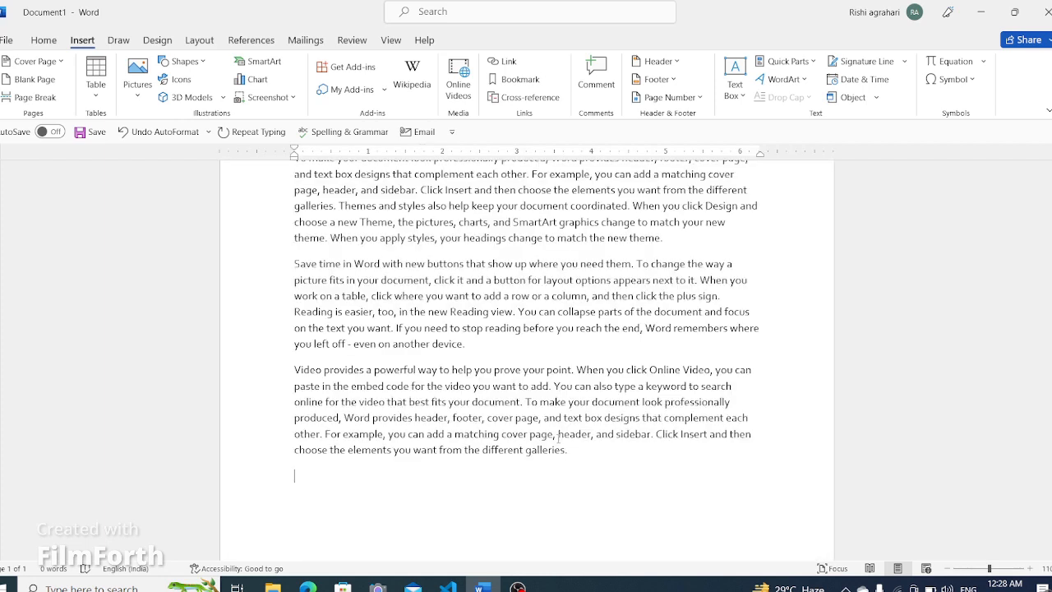
scroll(564, 404, "up", 6)
scroll(554, 395, "down", 10)
scroll(552, 393, "up", 5)
scroll(551, 392, "up", 8)
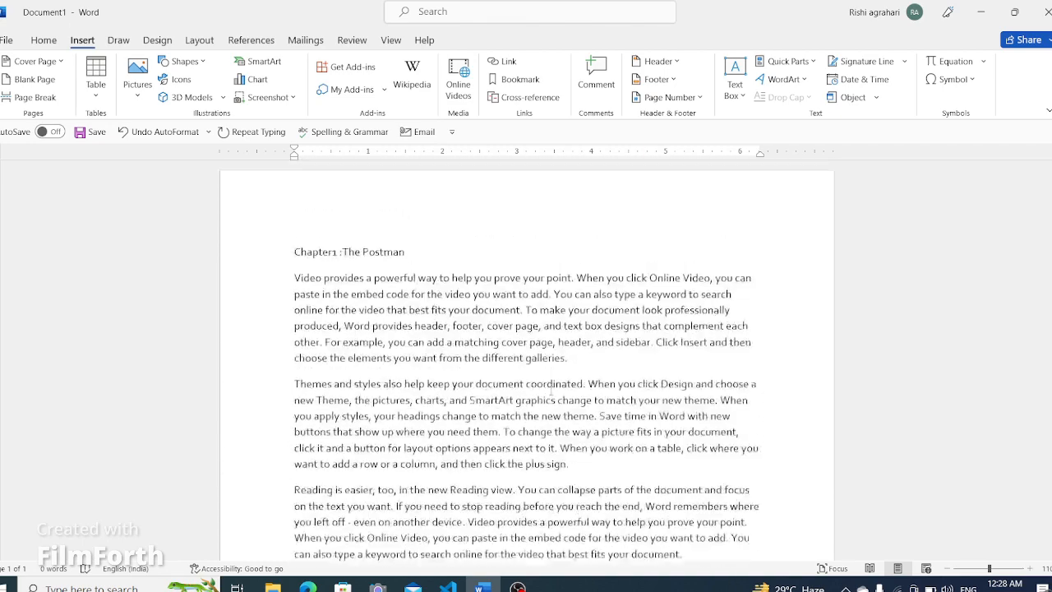
- Select the heading "Chapter1 :The Postman" and mark it as Level 1 for the table of contents
left_click(405, 356)
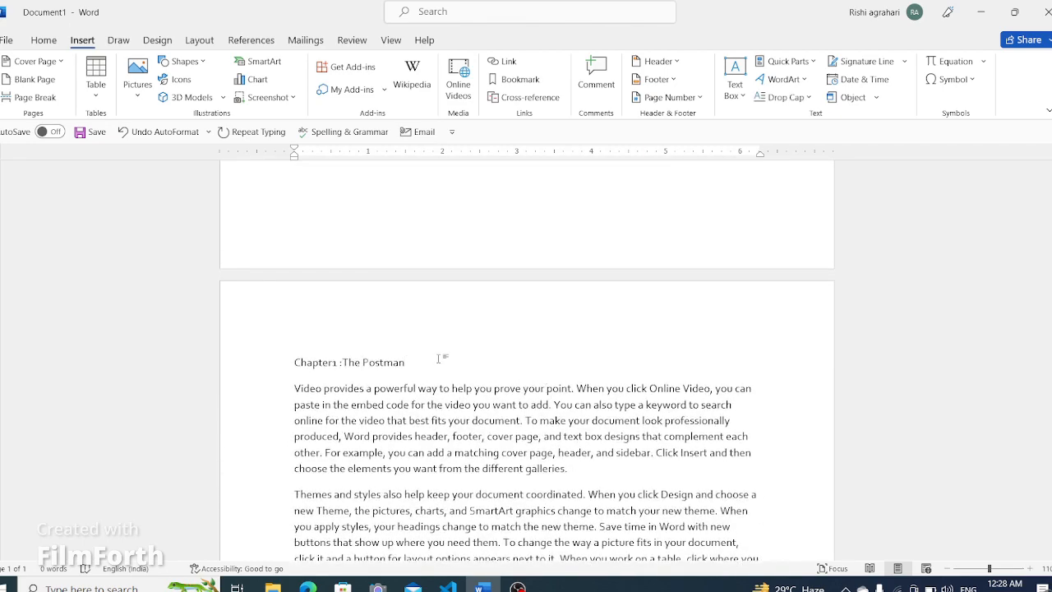
left_click_drag(415, 363, 192, 348)
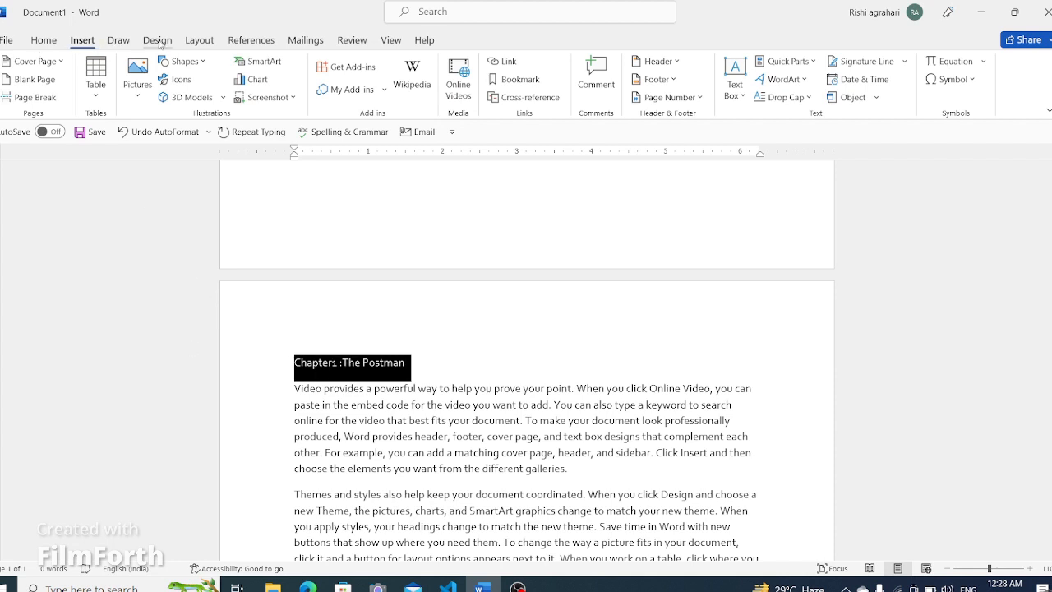
left_click(250, 43)
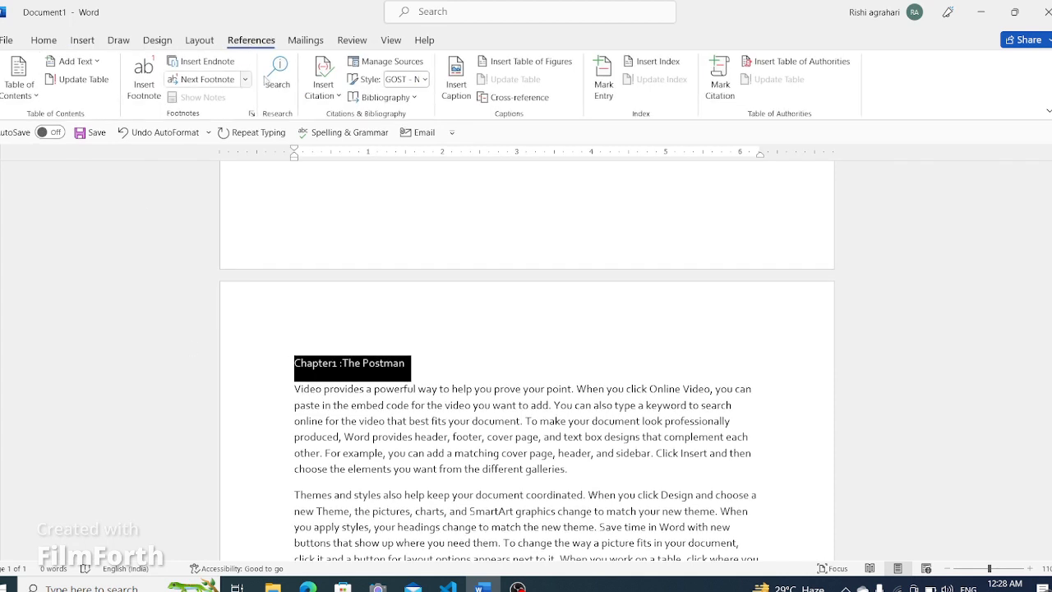
left_click(25, 83)
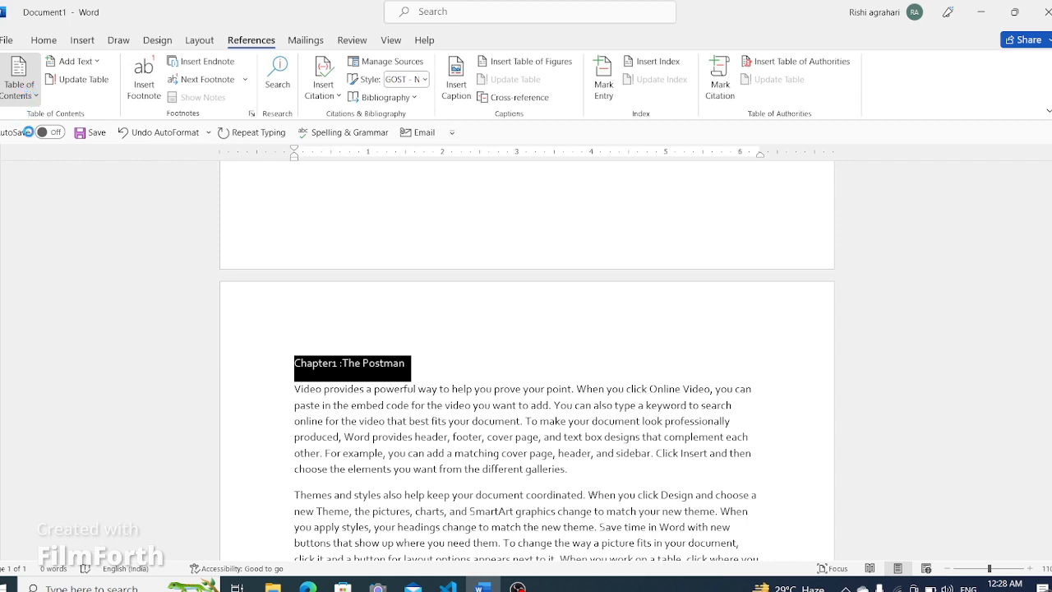
left_click(95, 62)
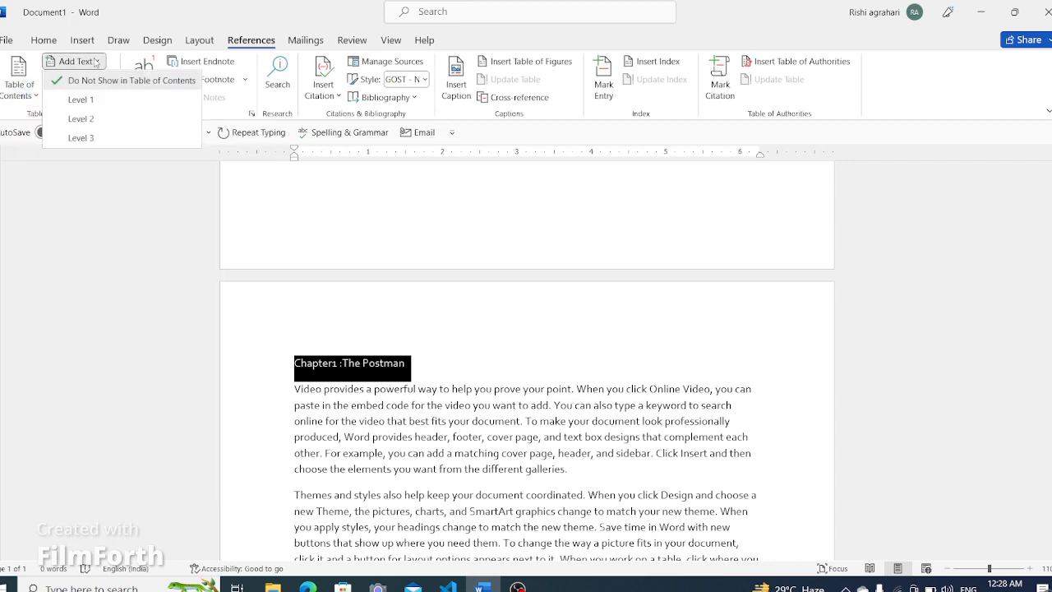
left_click(109, 100)
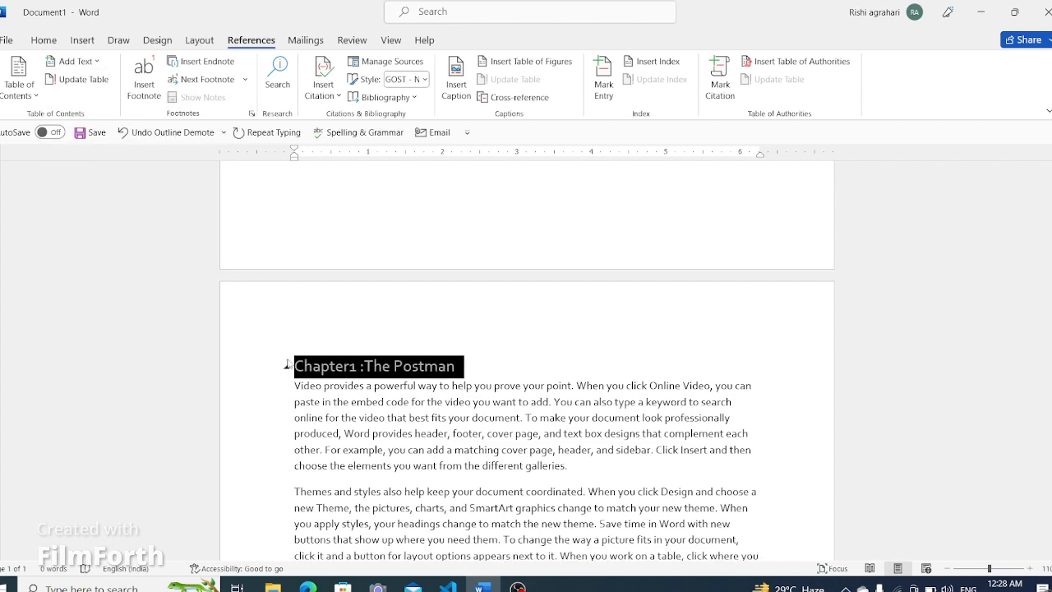
- Select the heading "Chapter 2: The Waterfall" and mark it as Level 1 for the table of contents
scroll(501, 355, "down", 8)
scroll(500, 355, "down", 12)
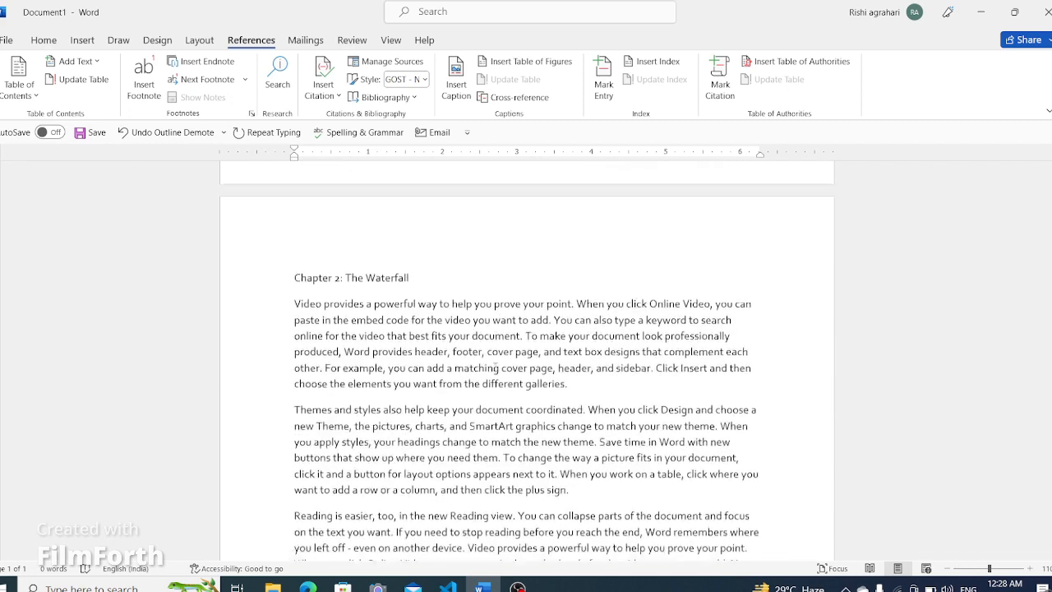
left_click_drag(426, 240, 294, 240)
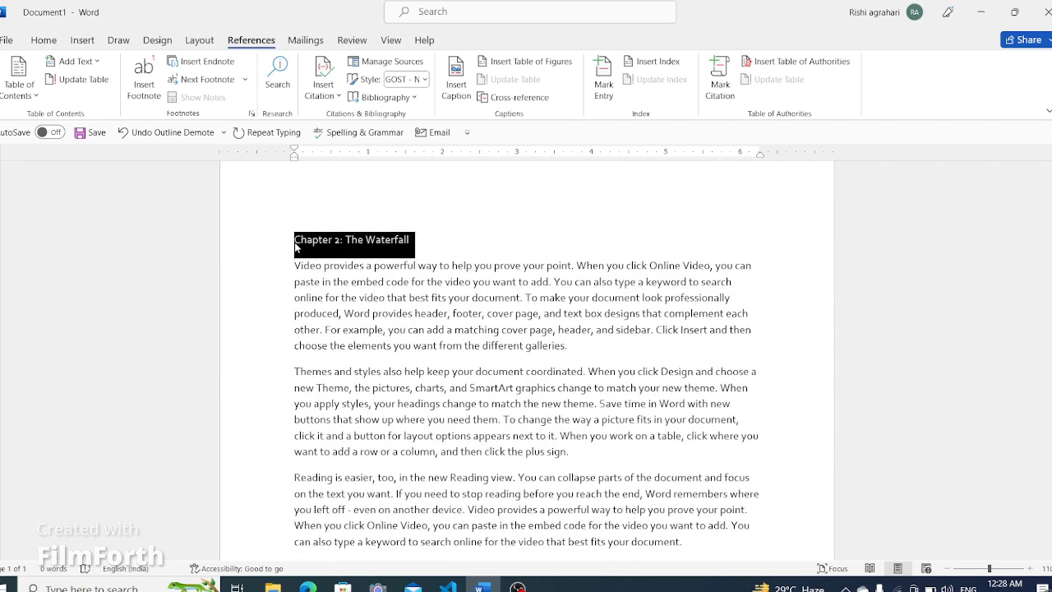
left_click(74, 60)
left_click(81, 99)
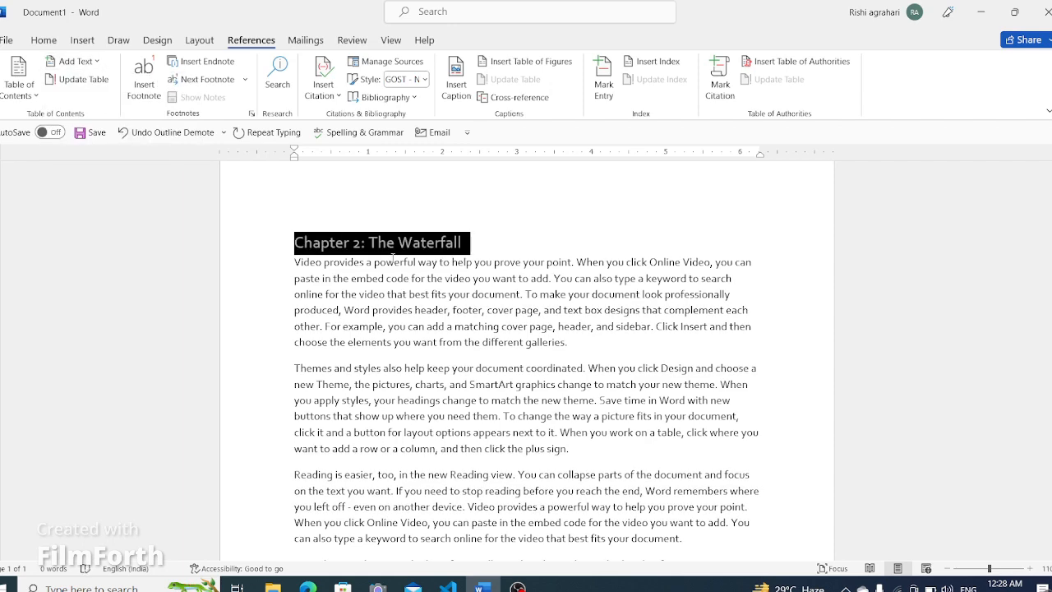
- Insert the Automatic Table 1 table of contents on the blank first page
scroll(534, 237, "up", 3)
scroll(534, 237, "down", 10)
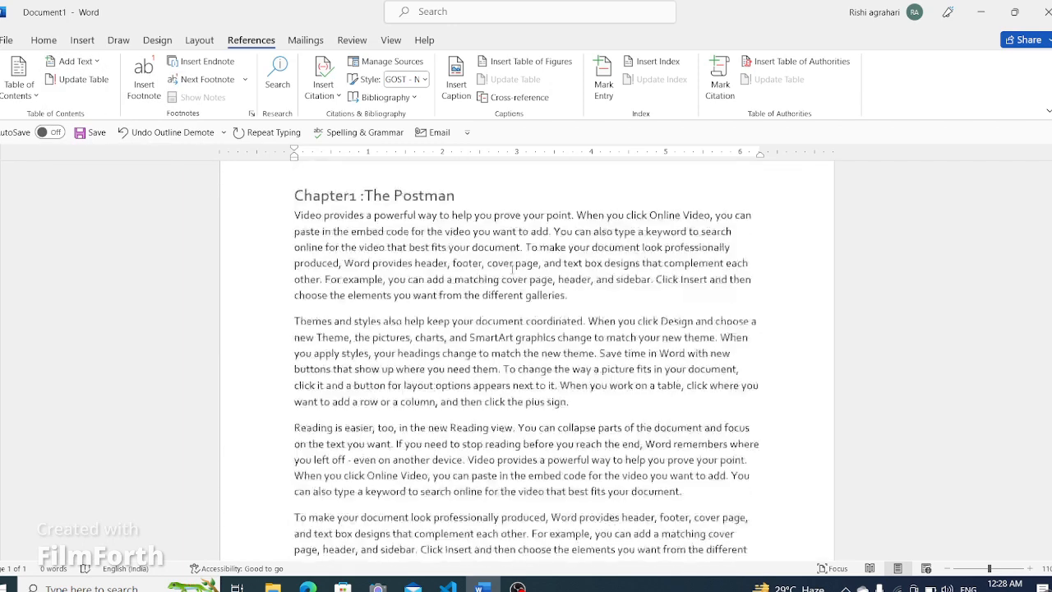
scroll(493, 282, "up", 5)
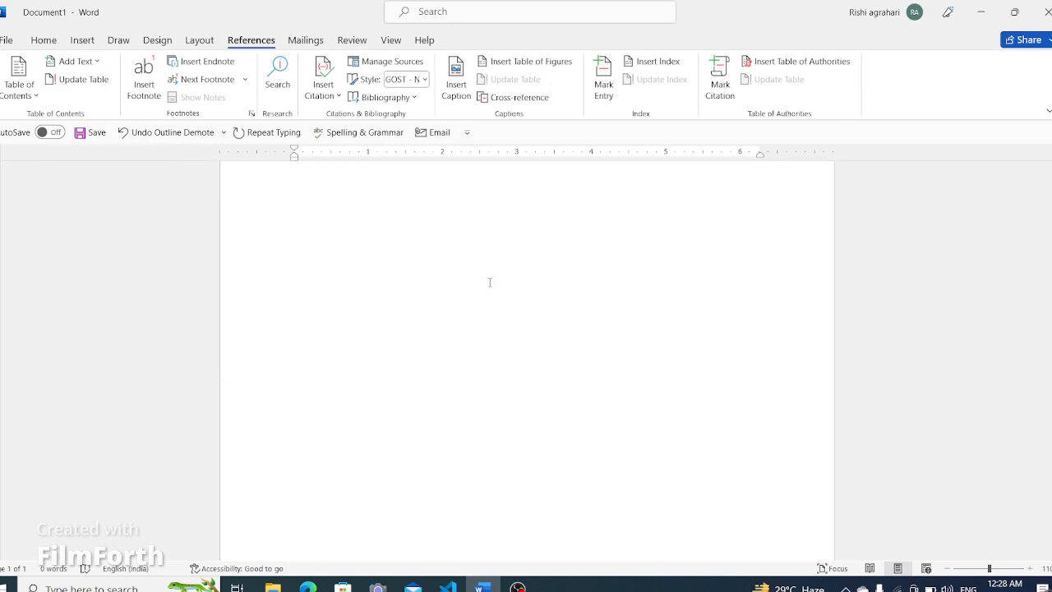
scroll(490, 282, "up", 2)
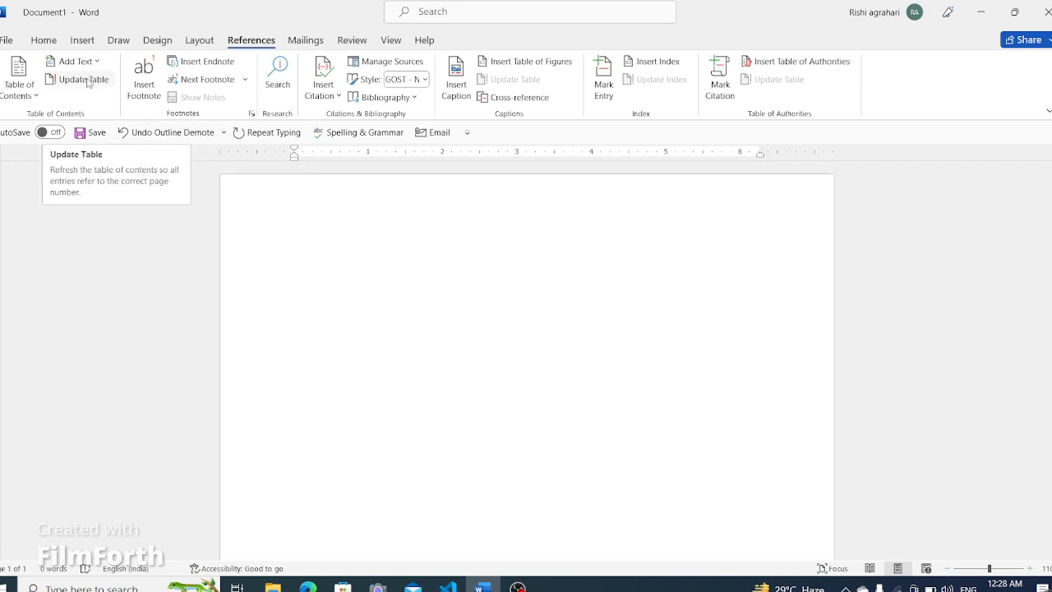
left_click(29, 95)
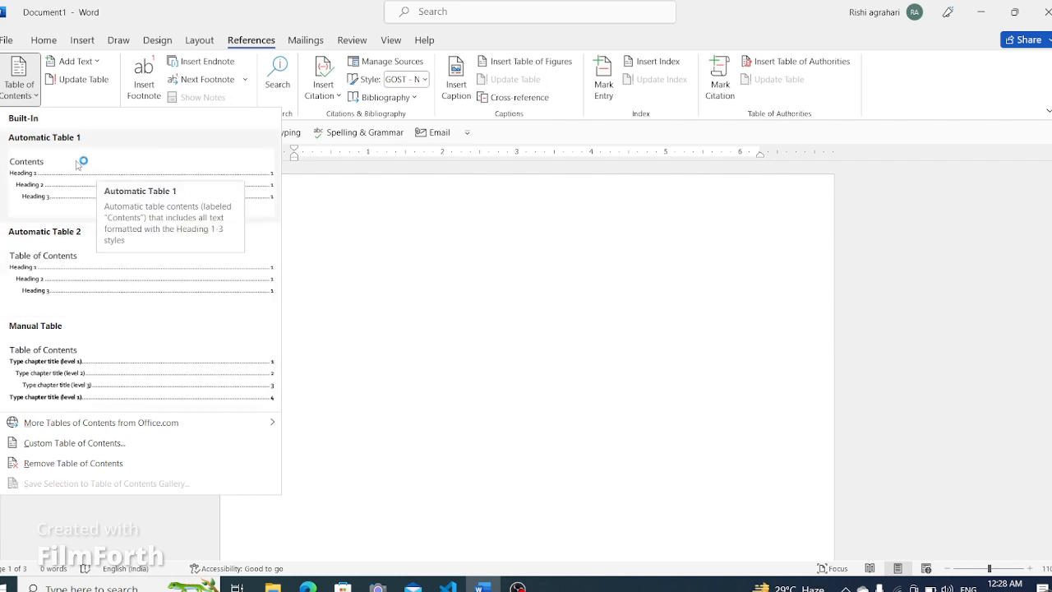
left_click(120, 166)
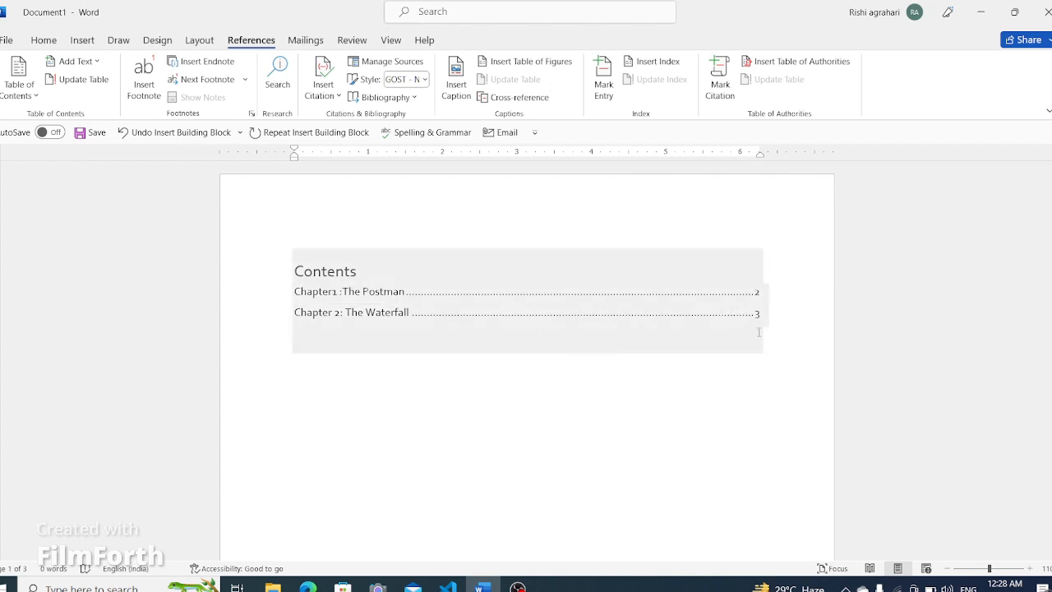
scroll(542, 485, "down", 10)
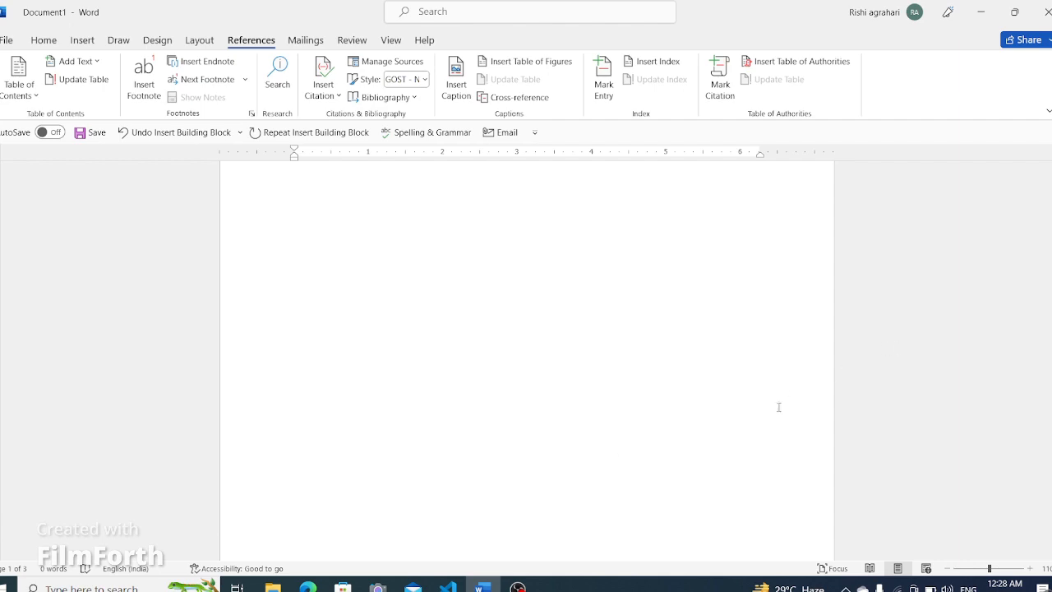
- Add sample paragraphs at the end of the document using =rand(7,10)
scroll(517, 479, "down", 10)
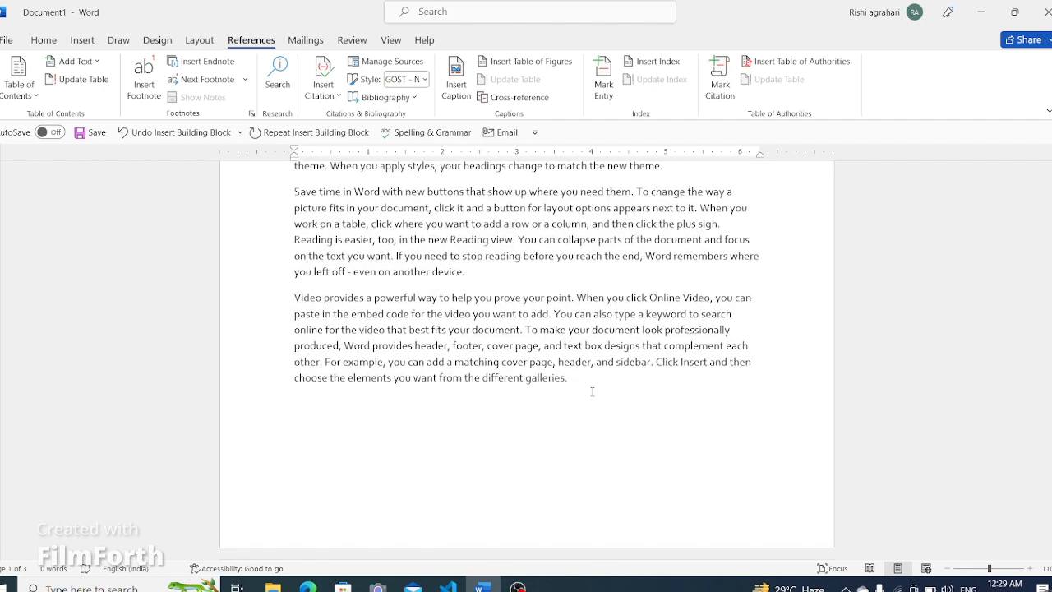
key("Return")
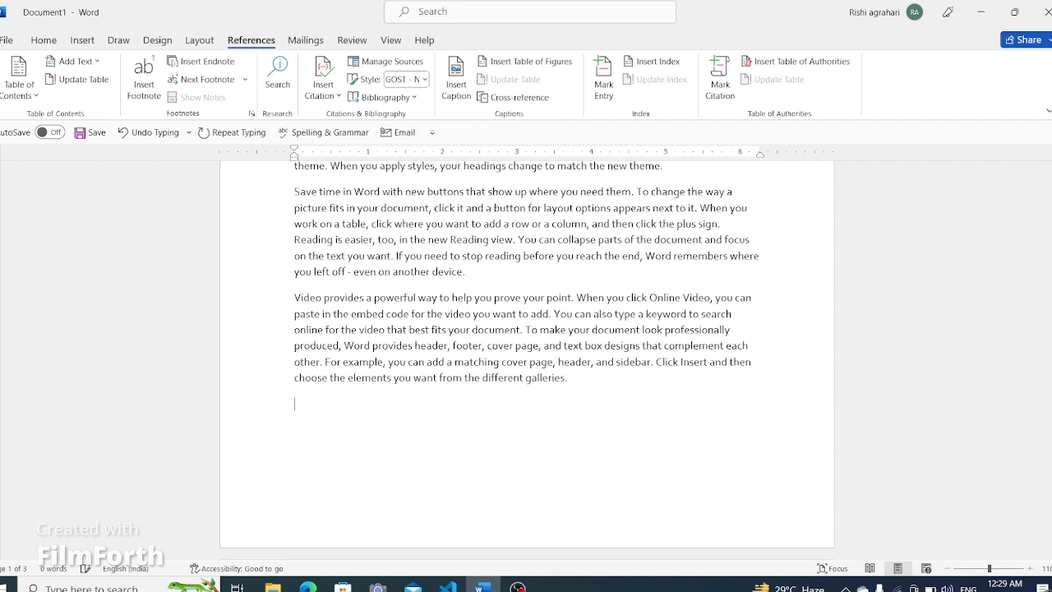
type("ran")
type("6")
key("BackSpace")
type("7,10")
key("Return")
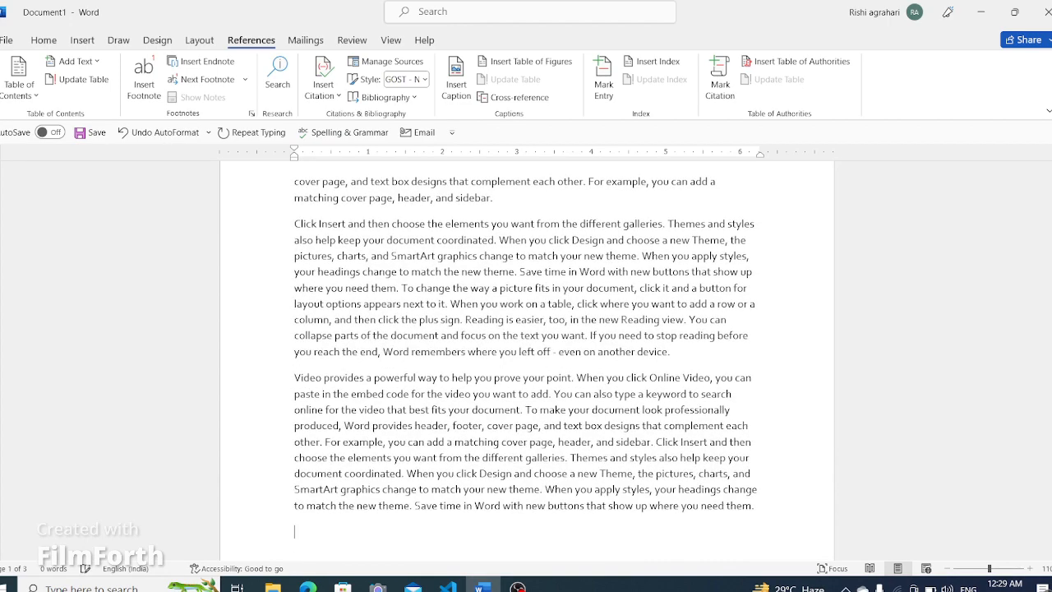
- Update the entire table of contents on the first page
scroll(432, 360, "up", 8)
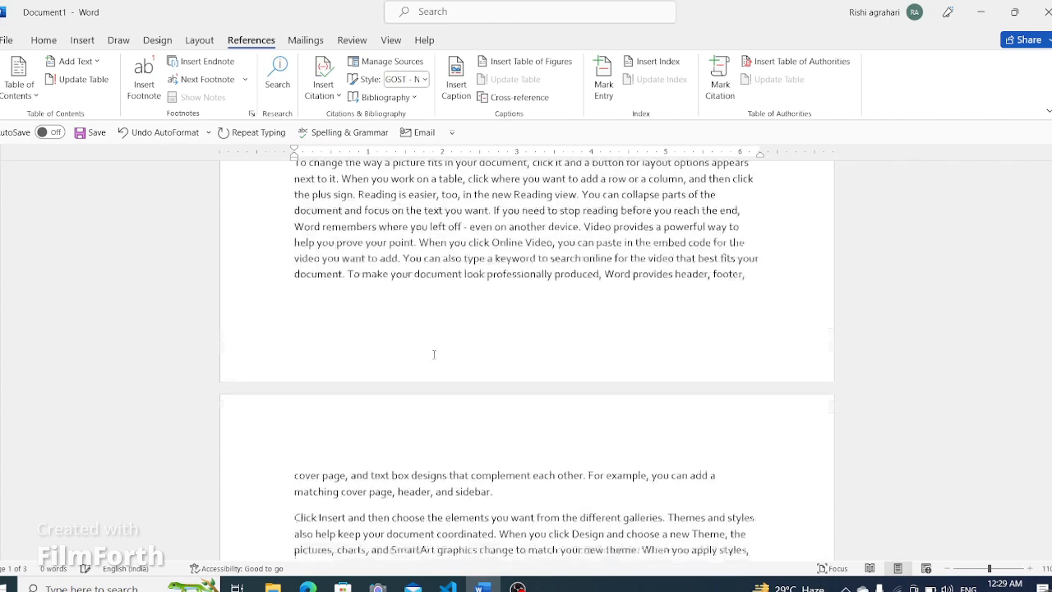
scroll(436, 344, "up", 15)
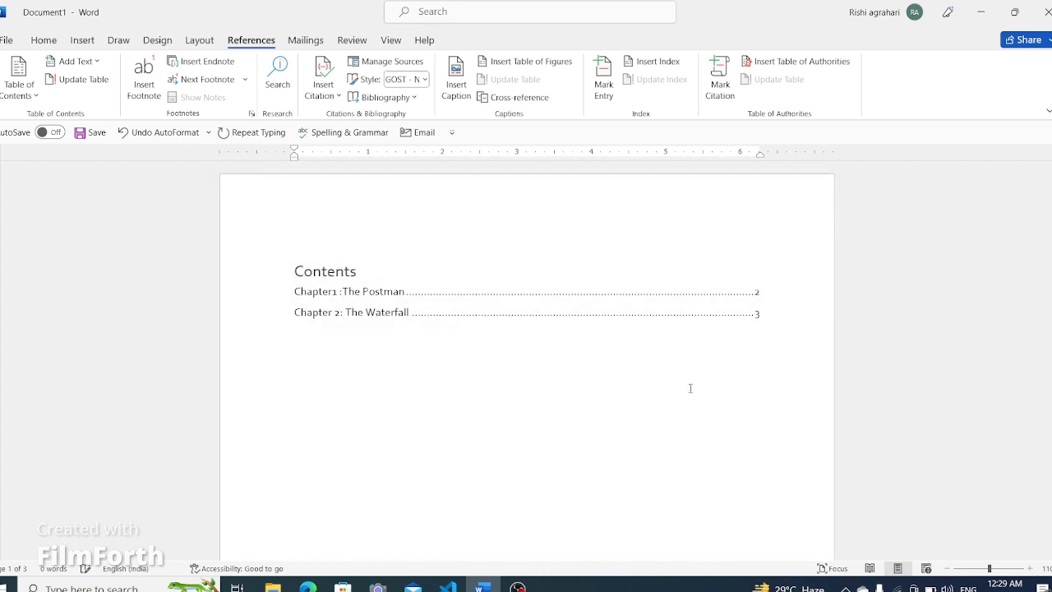
left_click(364, 270)
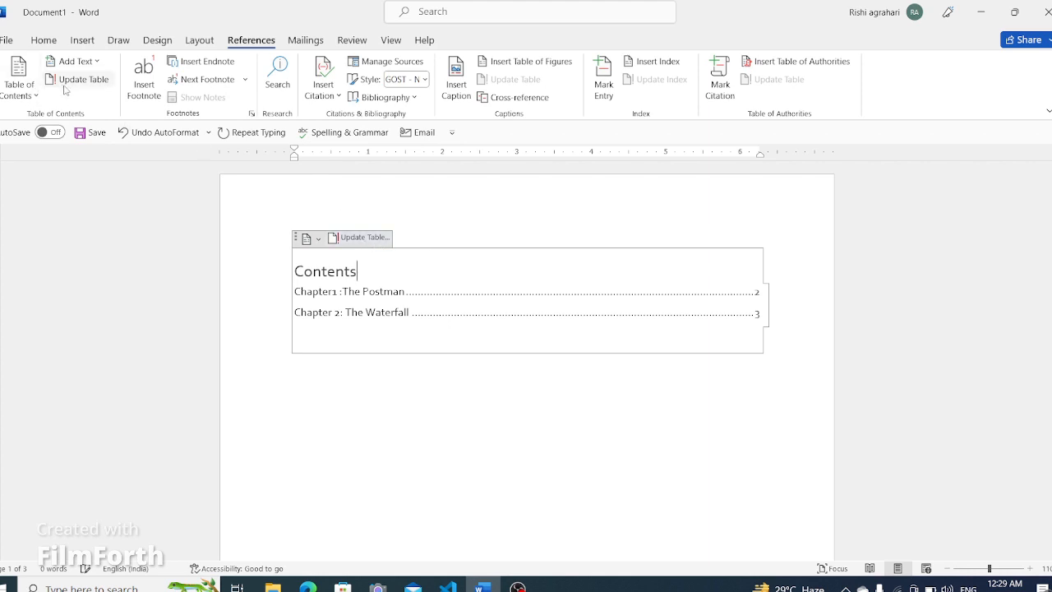
left_click(357, 245)
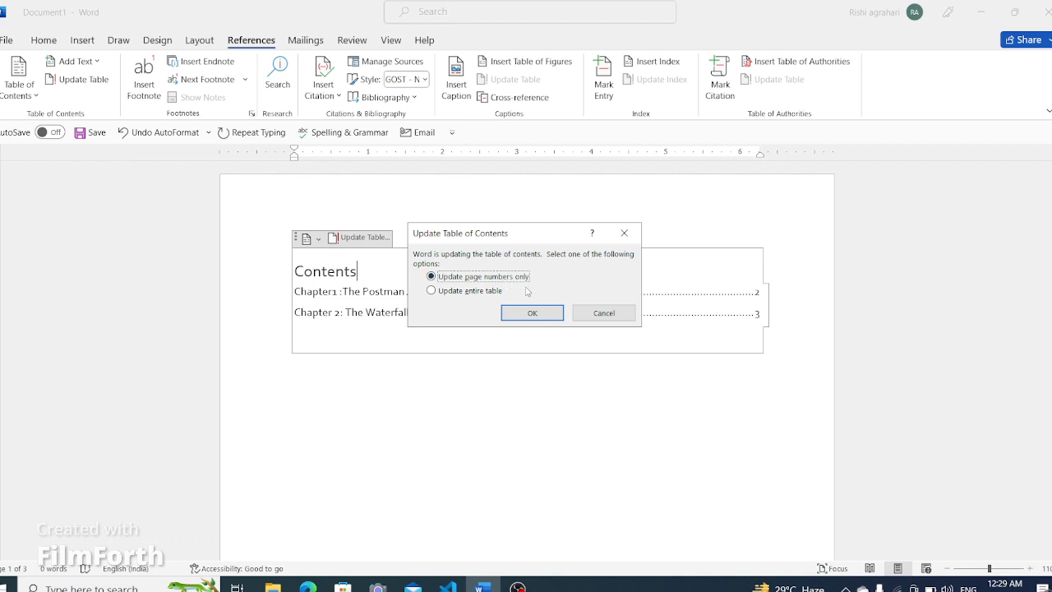
left_click(430, 291)
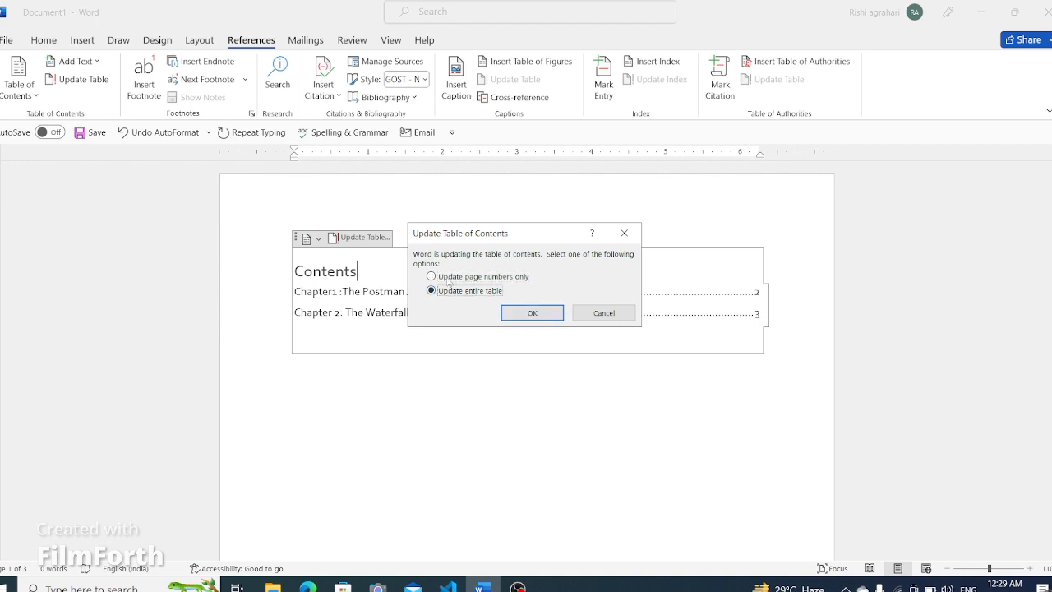
left_click(543, 315)
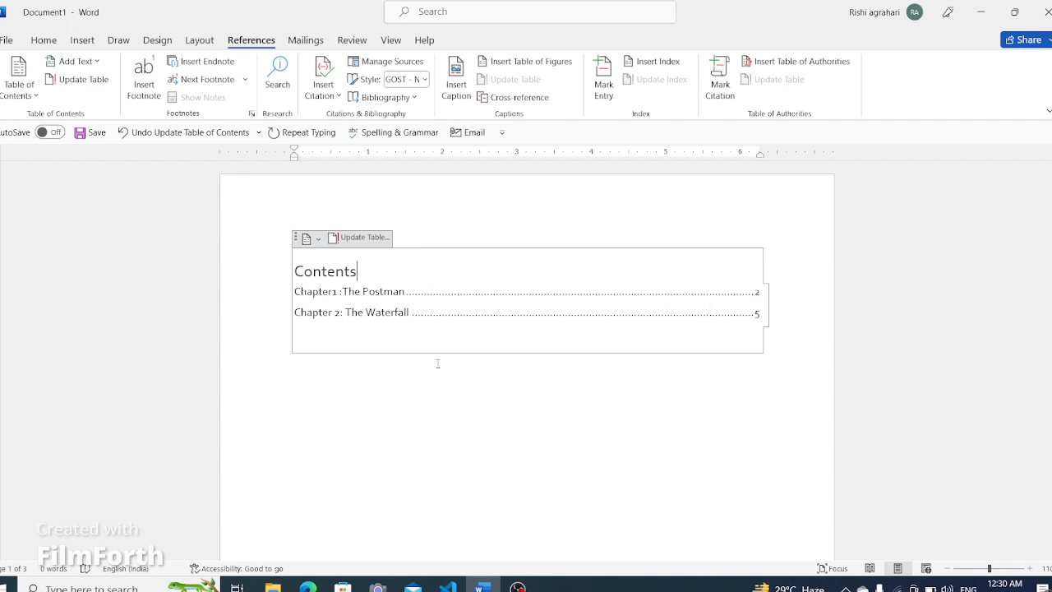
- Insert a new line reading "The garden" after the paragraph ending "match the new theme."
scroll(439, 364, "down", 5)
scroll(450, 405, "down", 10)
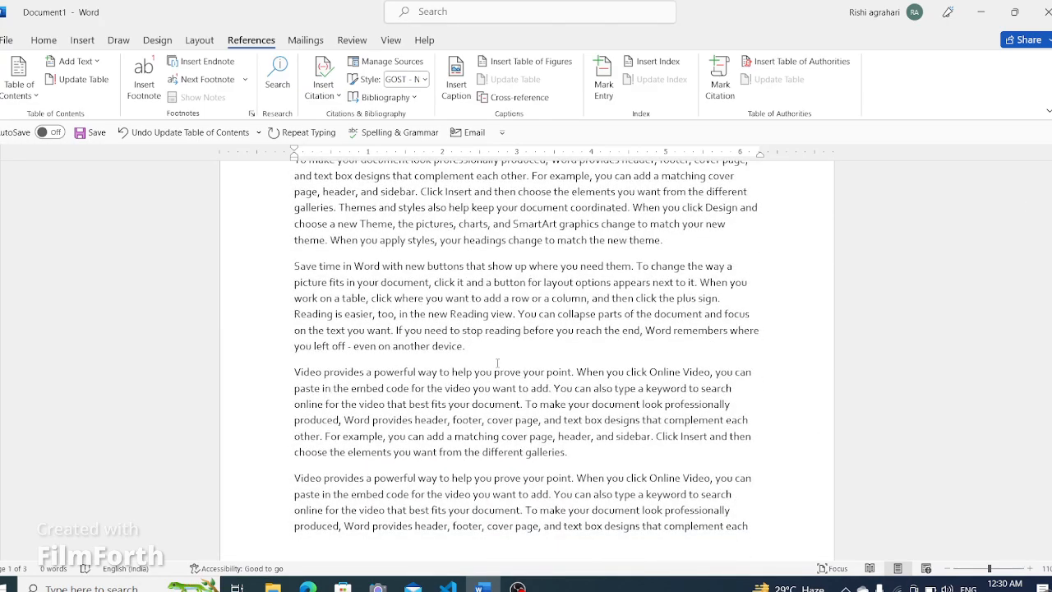
scroll(497, 363, "up", 8)
scroll(493, 368, "down", 6)
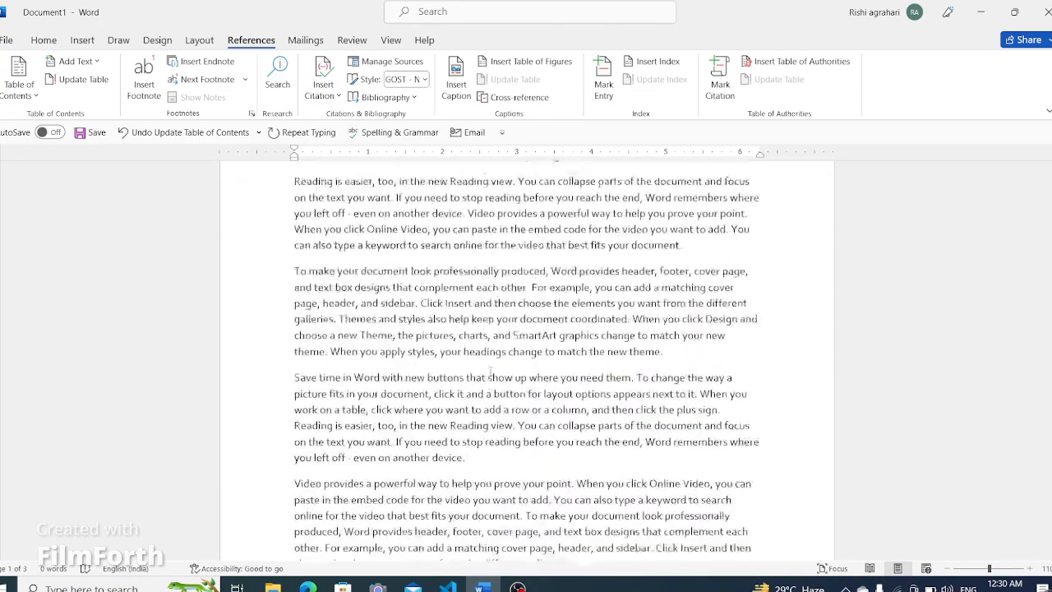
scroll(490, 372, "down", 1)
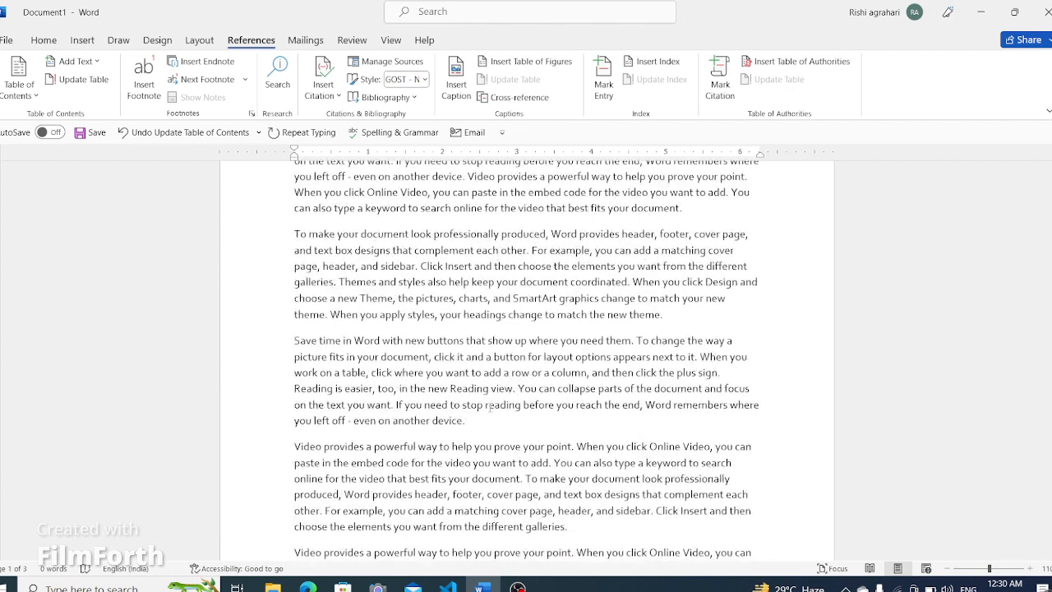
left_click(685, 317)
key("Return")
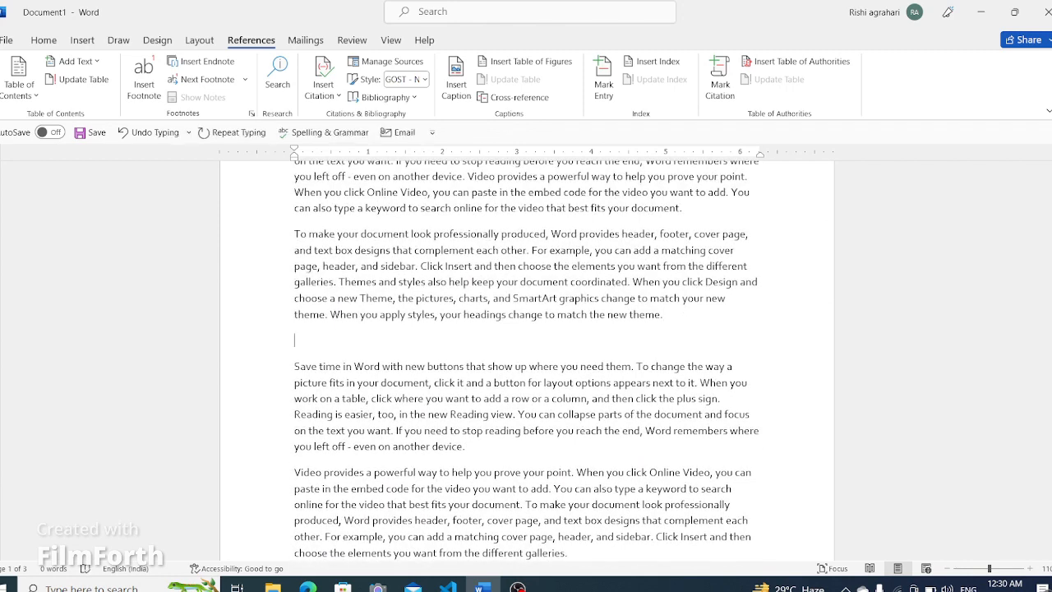
type("the ")
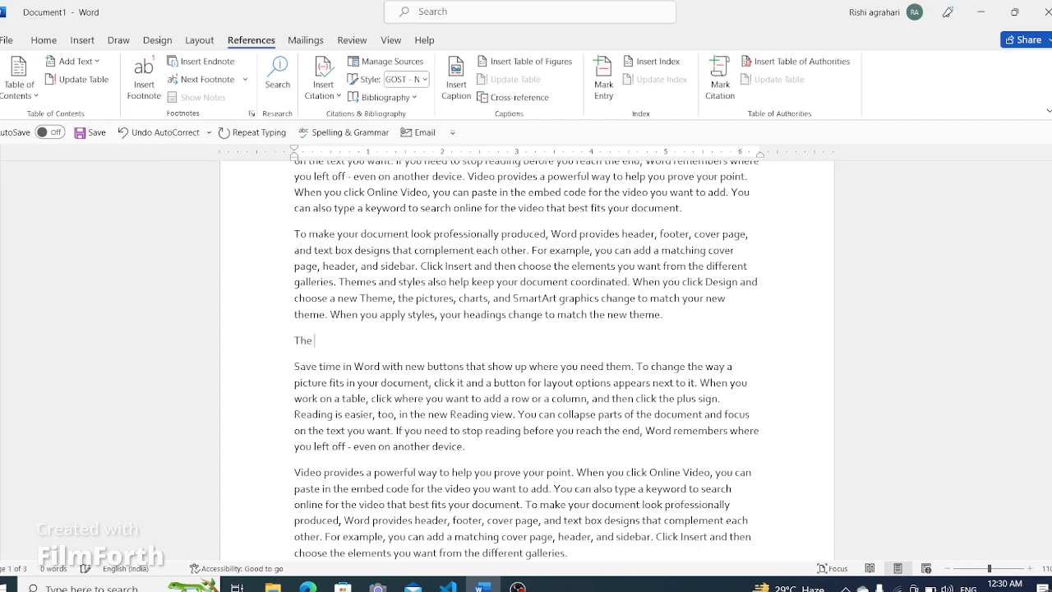
type("garder")
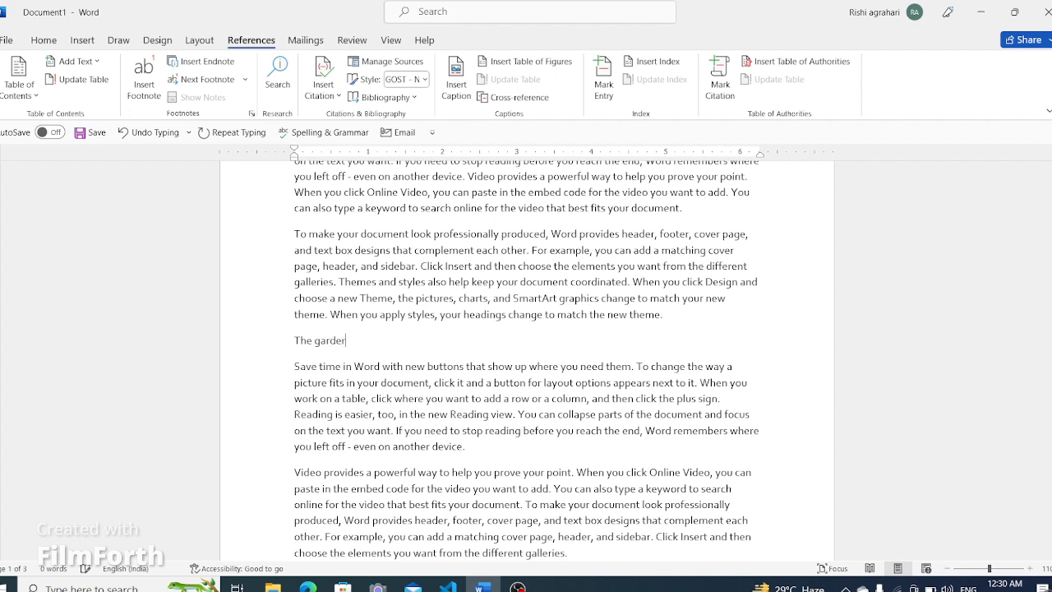
key("BackSpace")
type("n")
- Select "The garden" and mark it as Level 2 for the table of contents
left_click_drag(354, 340, 294, 340)
left_click(74, 61)
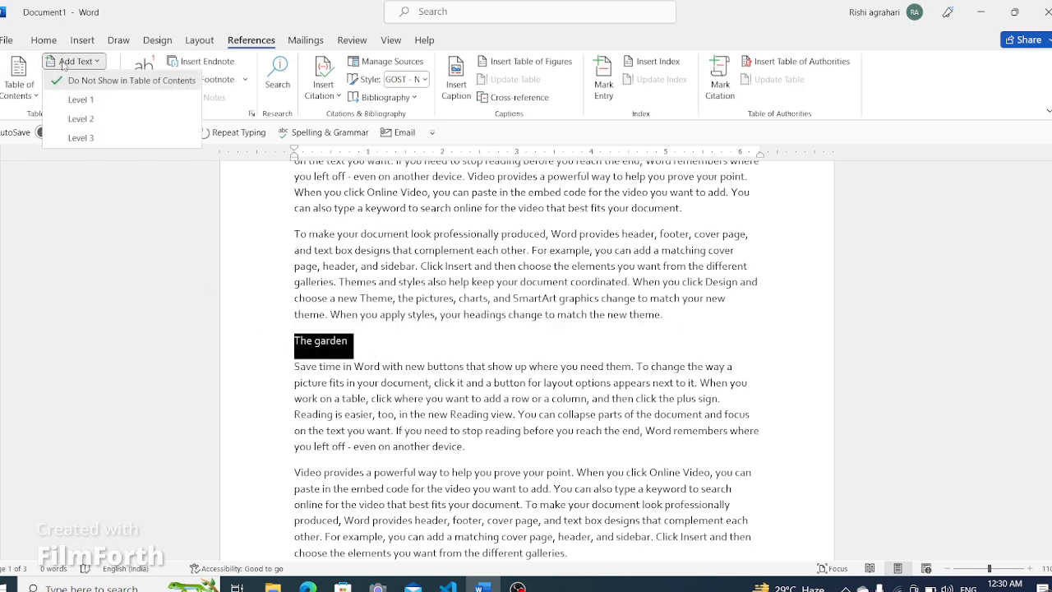
left_click(91, 119)
- Add a new line "The Forest" on the next page and mark it as Level 1 for the table of contents
scroll(419, 284, "down", 8)
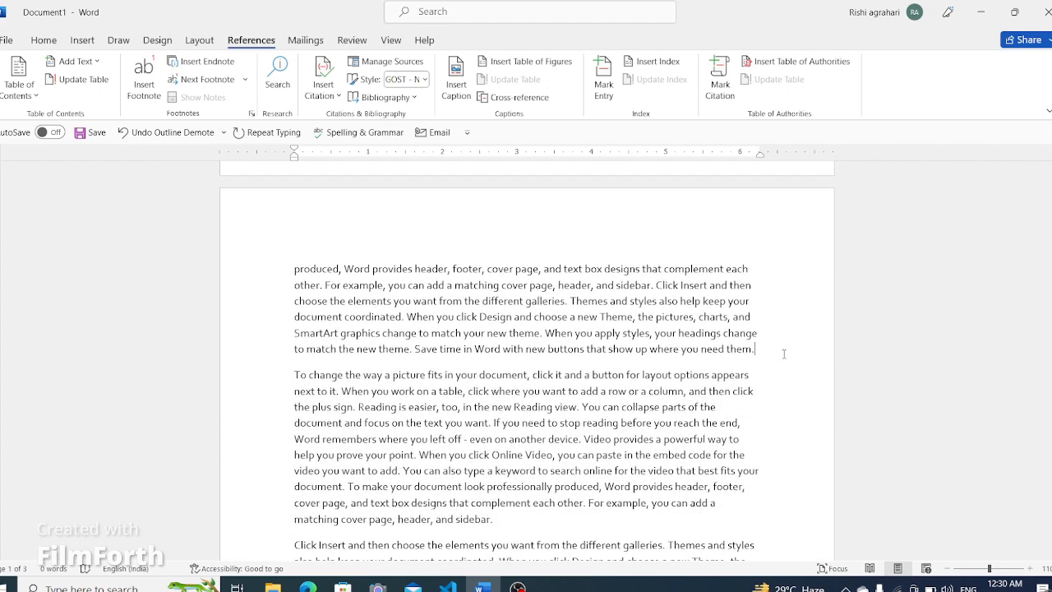
key("Return")
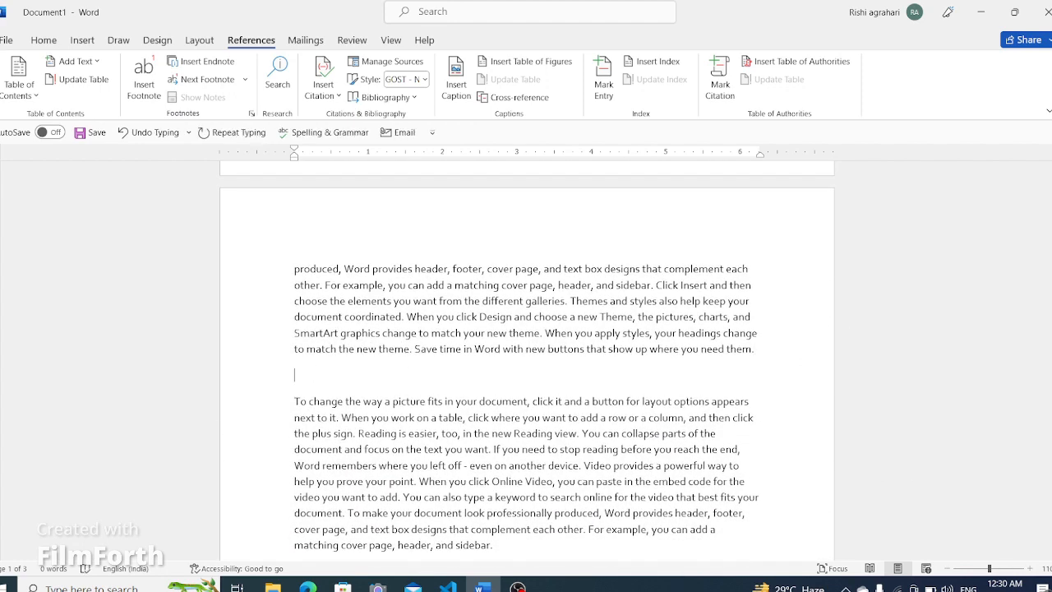
type("The Forest")
left_click_drag(345, 375, 268, 382)
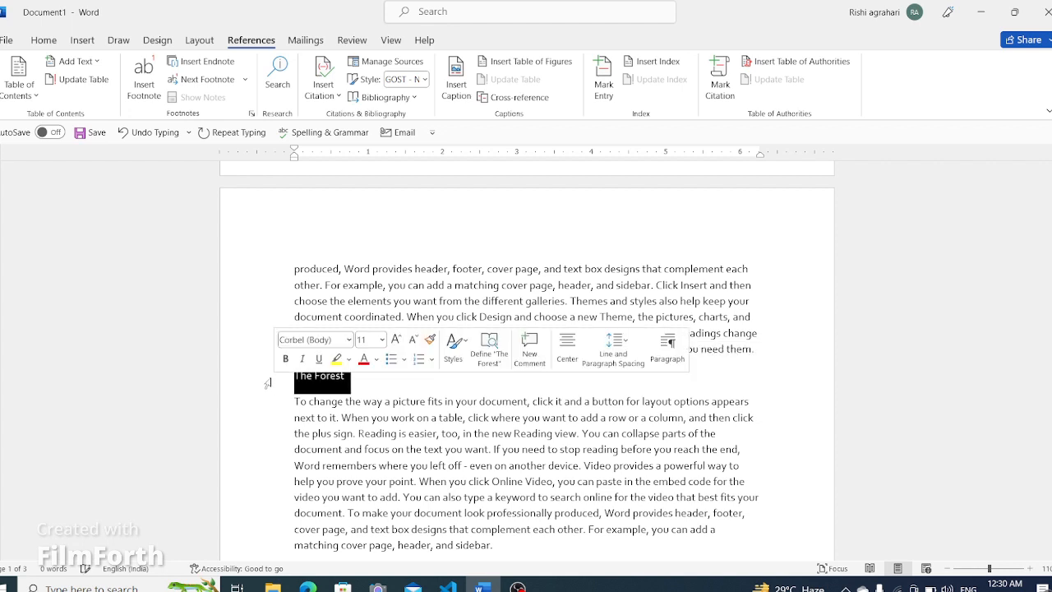
left_click(73, 69)
left_click(82, 99)
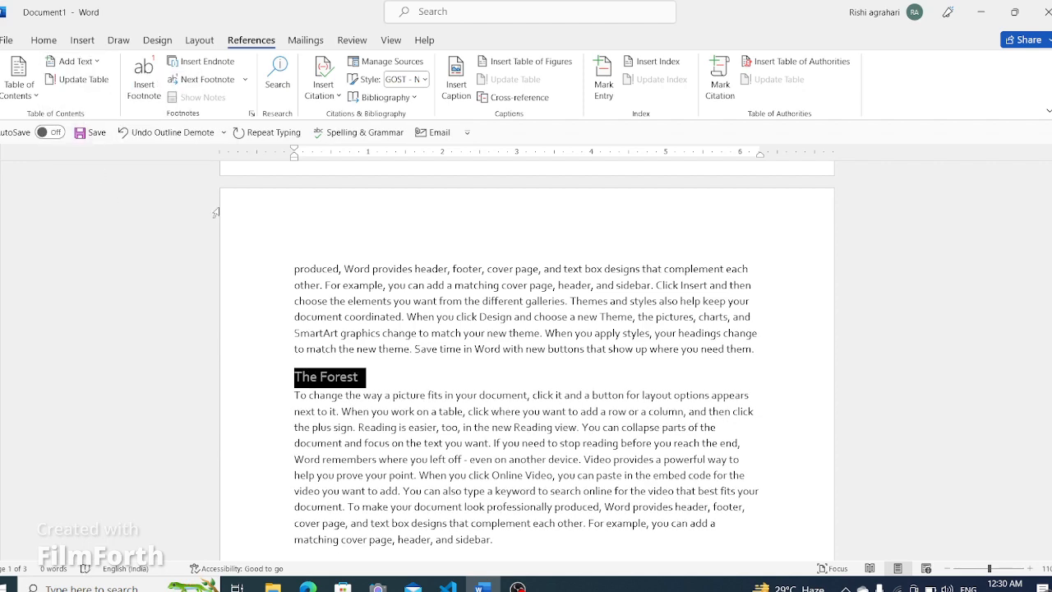
- Add a line "The Leave" after the first paragraph under The Forest and mark it as Level 3
scroll(353, 391, "down", 4)
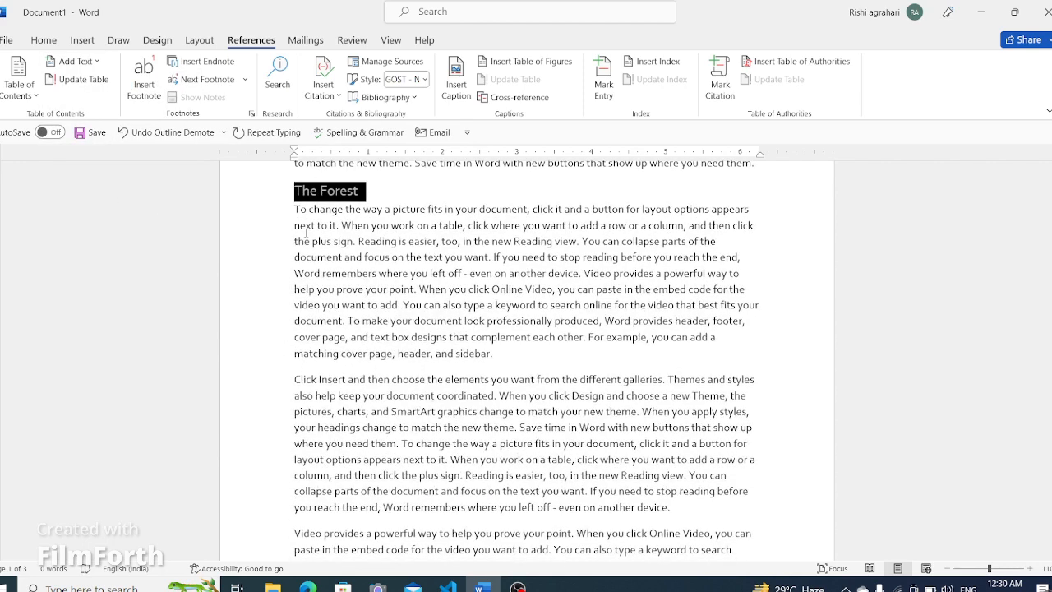
left_click(545, 359)
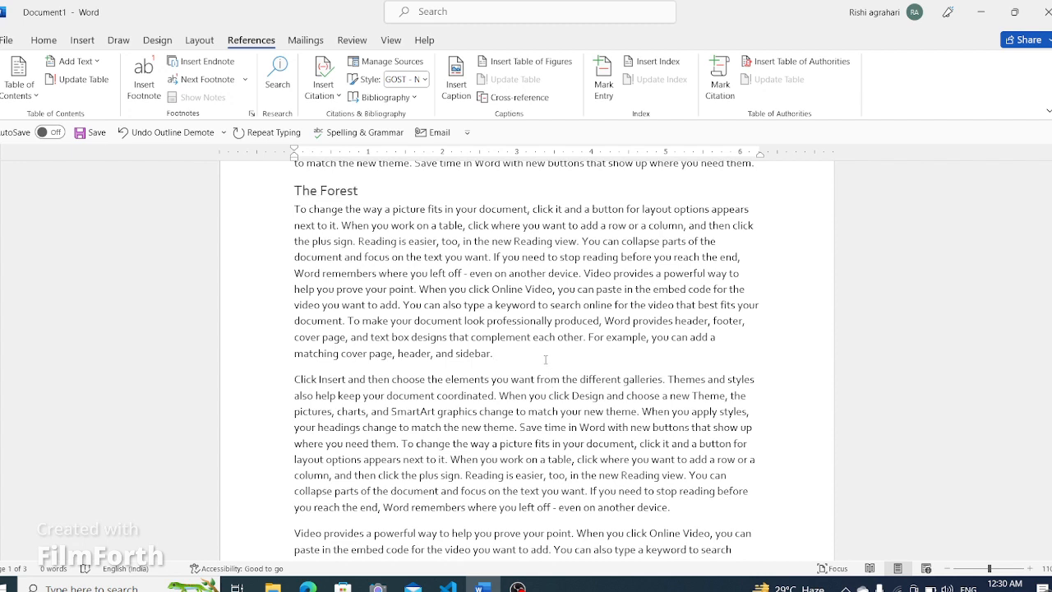
key("Return")
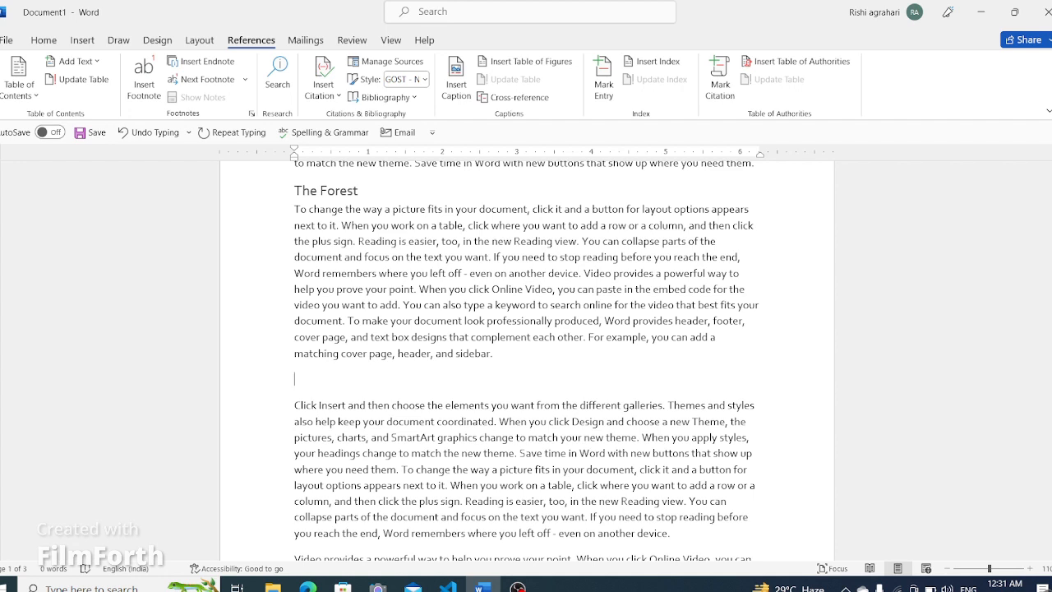
type("The ")
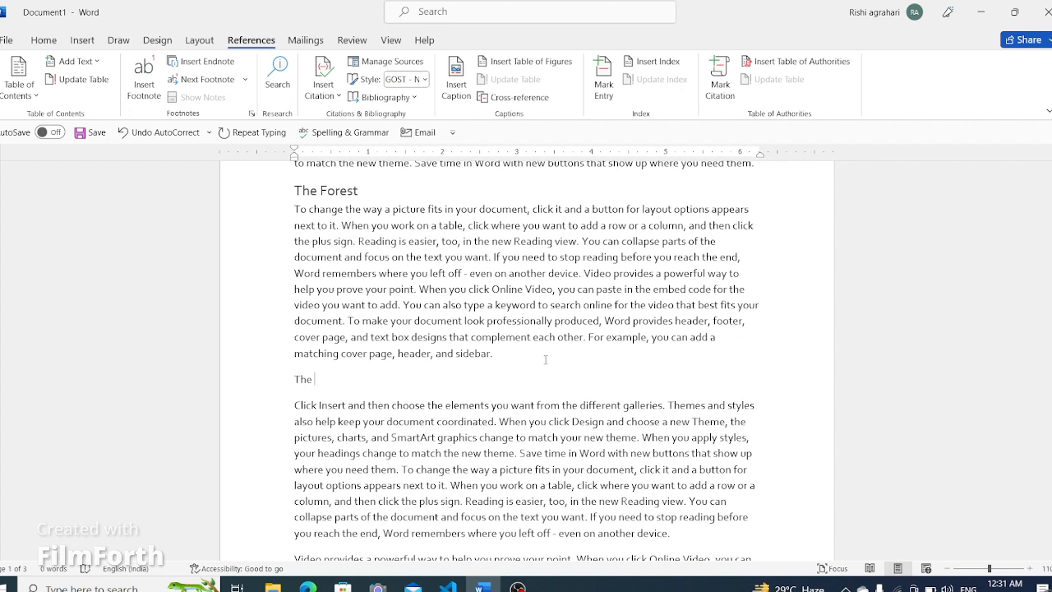
type("L")
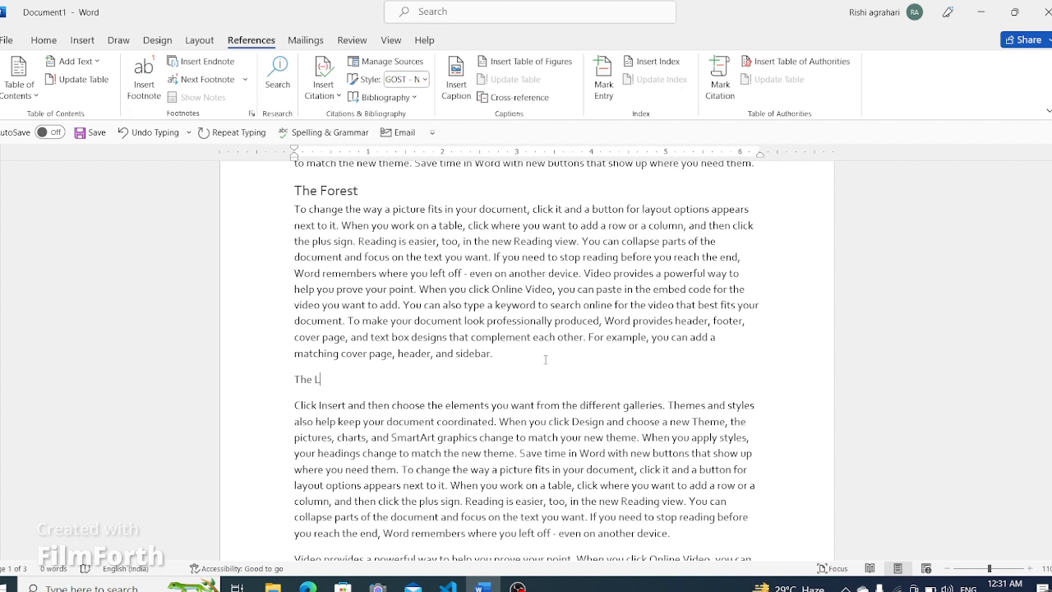
type("eave")
left_click(282, 382)
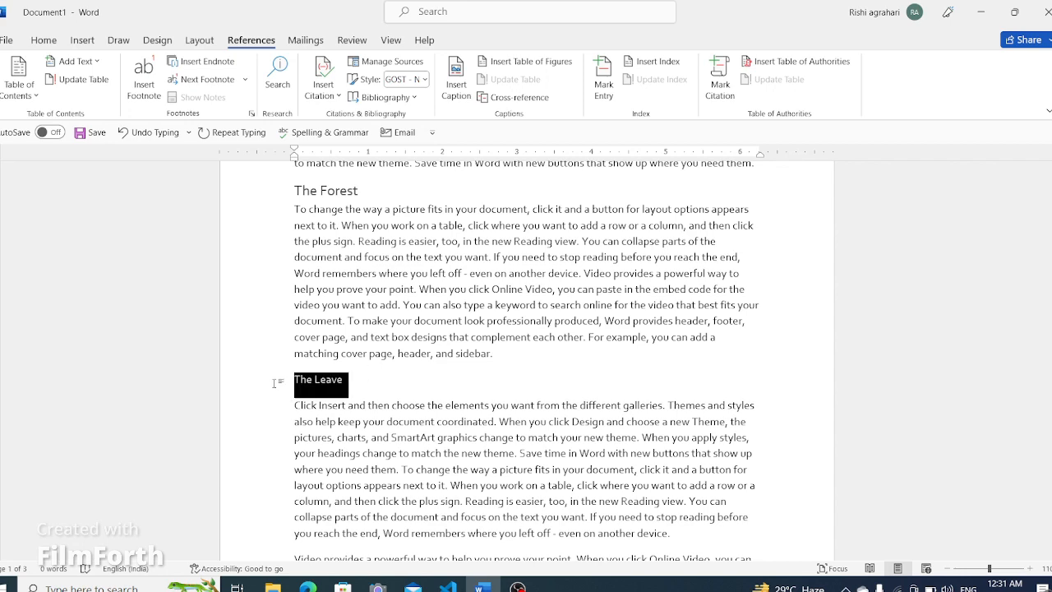
left_click(78, 61)
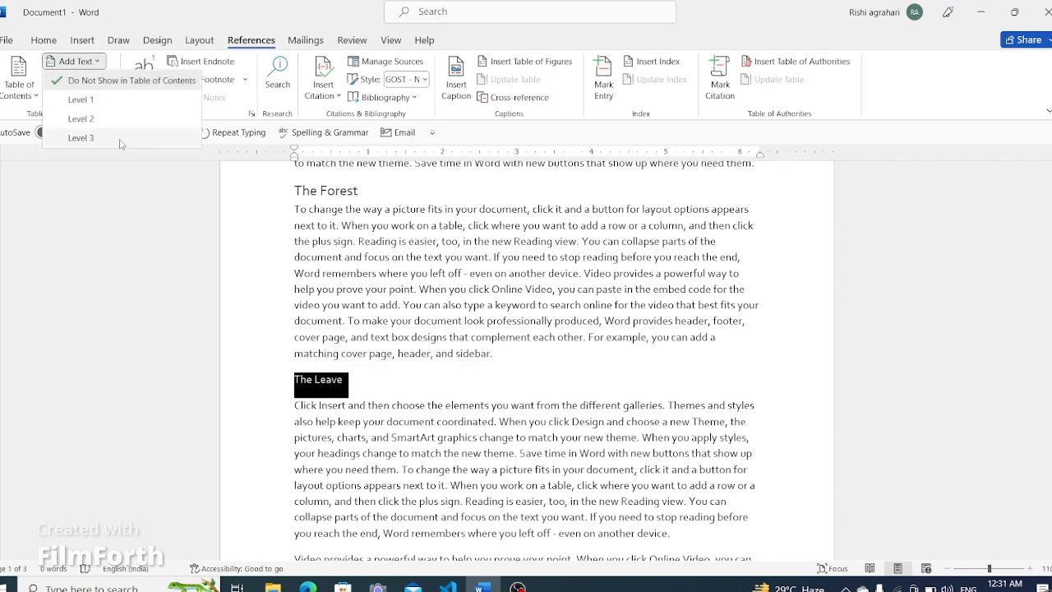
left_click(120, 142)
- Add a line "The Roots" after the following paragraph and mark it as Level 3 for the table of contents
scroll(406, 310, "down", 10)
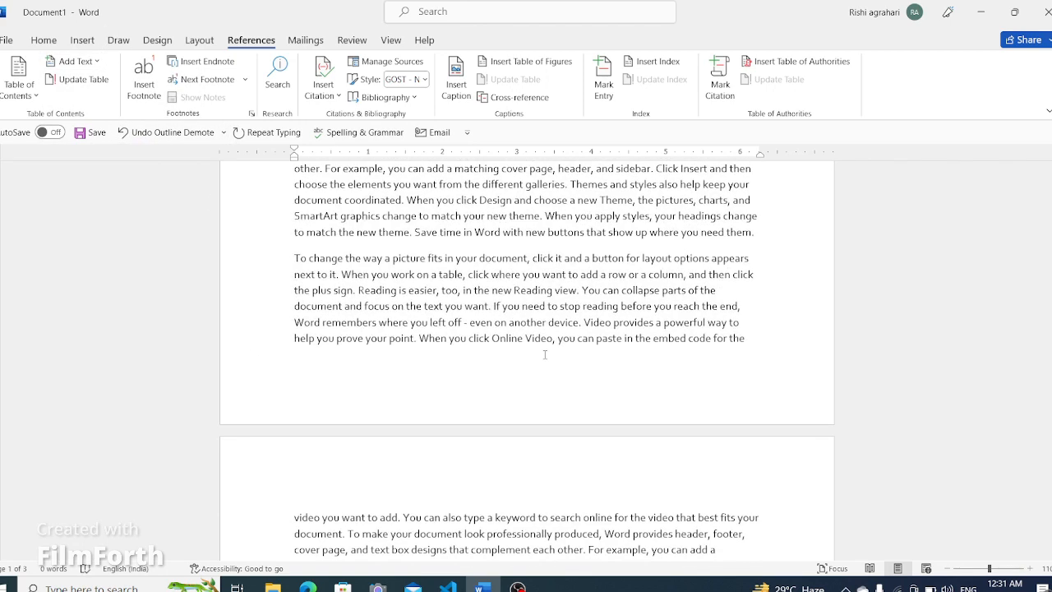
scroll(545, 353, "up", 3)
left_click(757, 386)
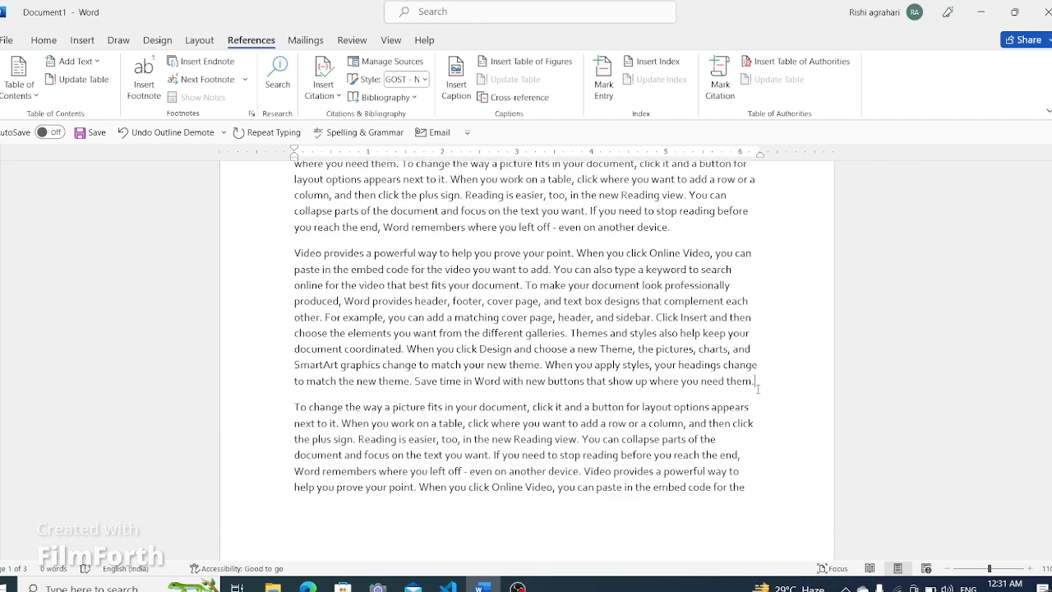
key("Return")
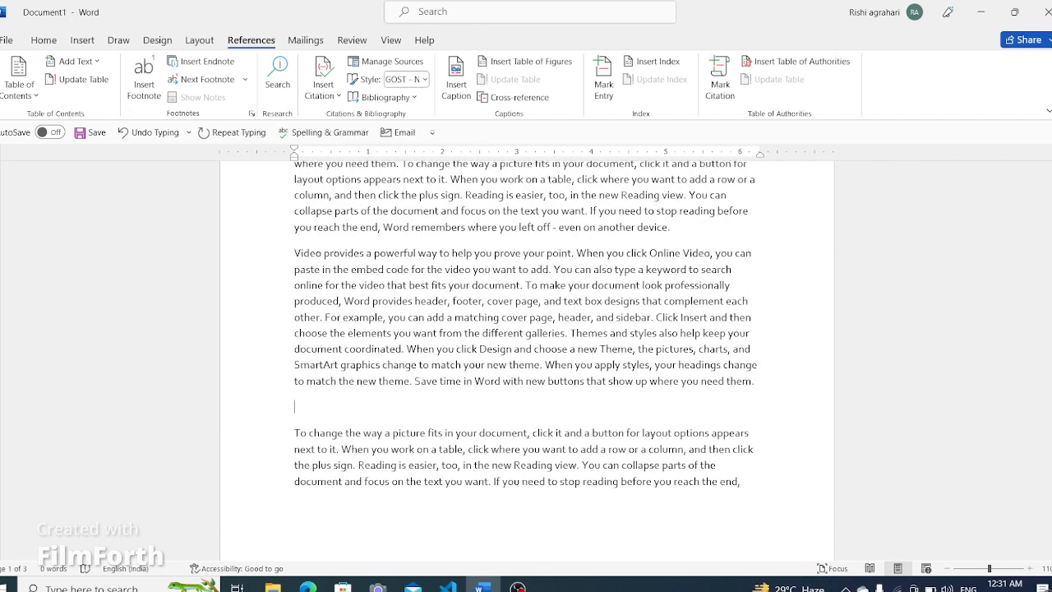
type("the Roots")
left_click_drag(363, 404, 294, 406)
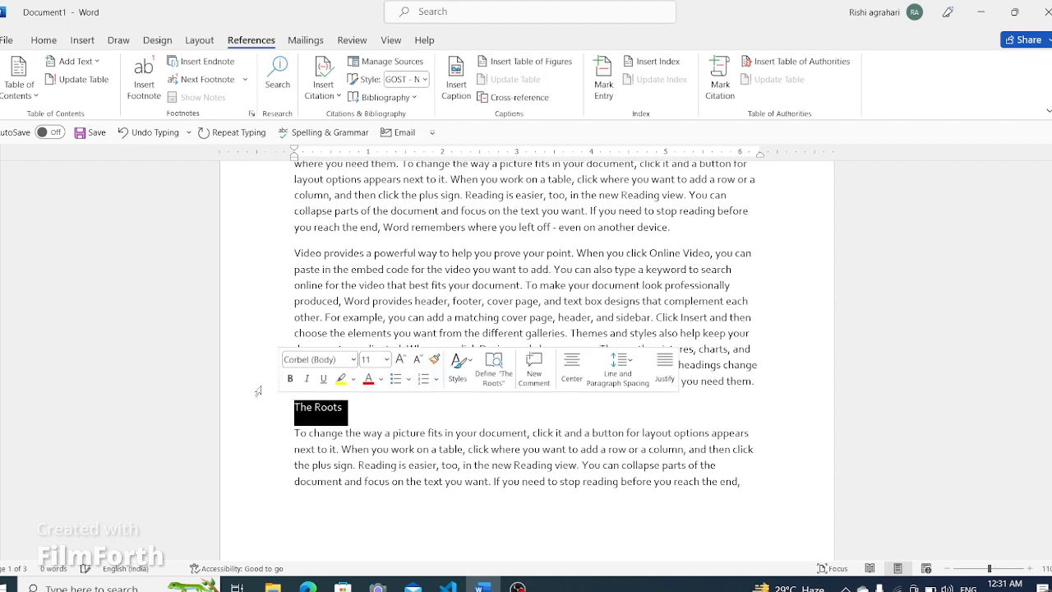
left_click(74, 61)
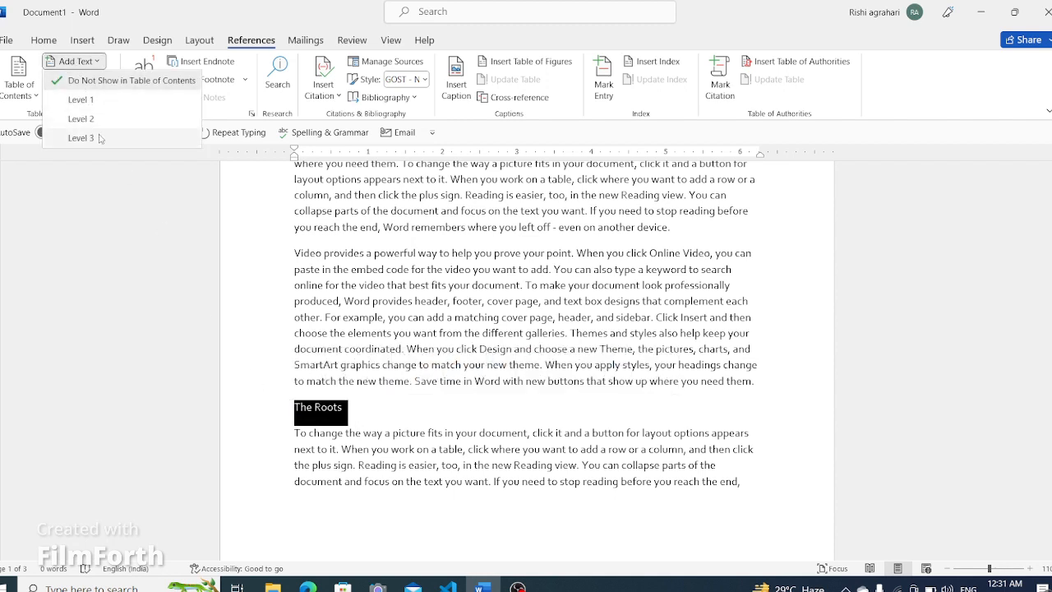
left_click(102, 138)
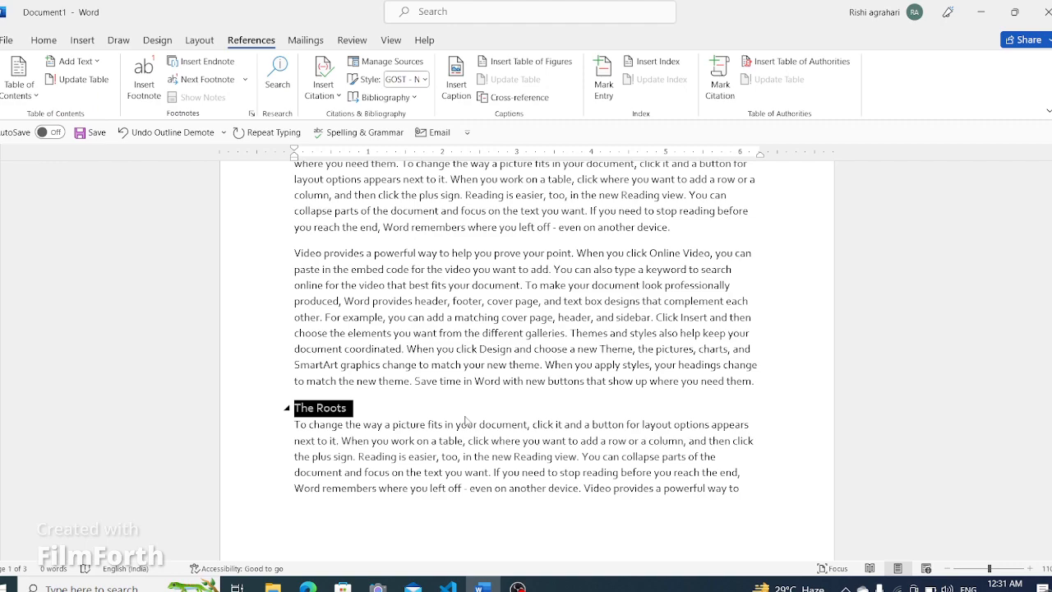
- Update the entire table of contents so it includes the new multi-level entries
scroll(465, 421, "up", 10)
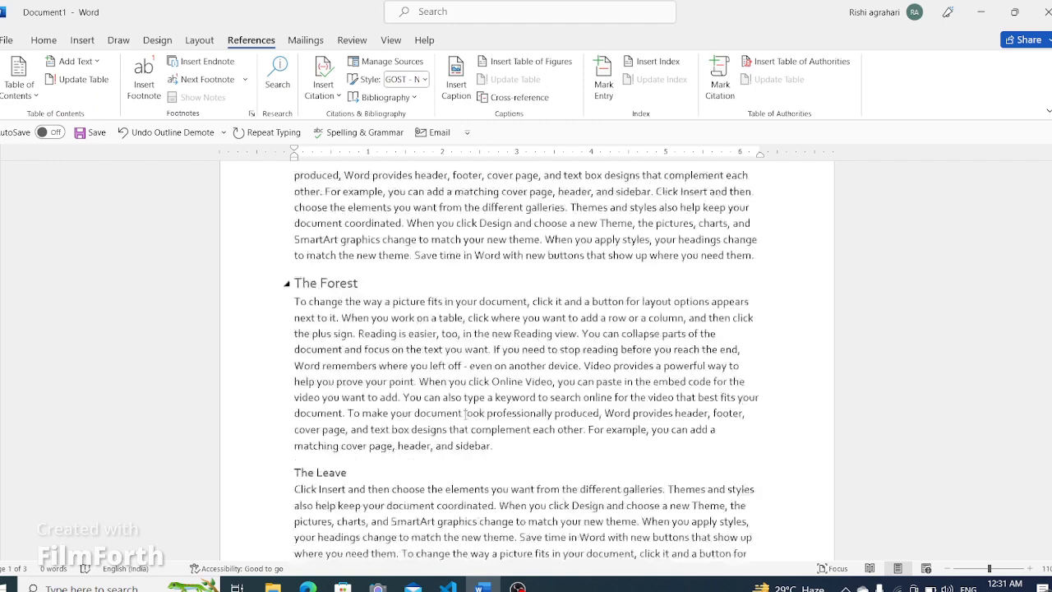
left_click_drag(1050, 324, 1050, 177)
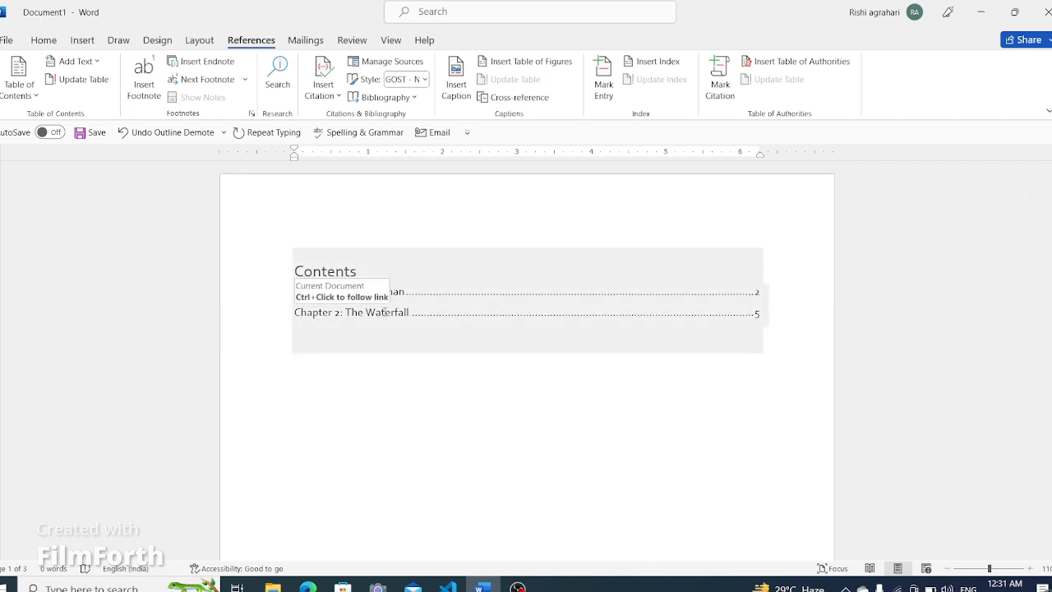
left_click(372, 267)
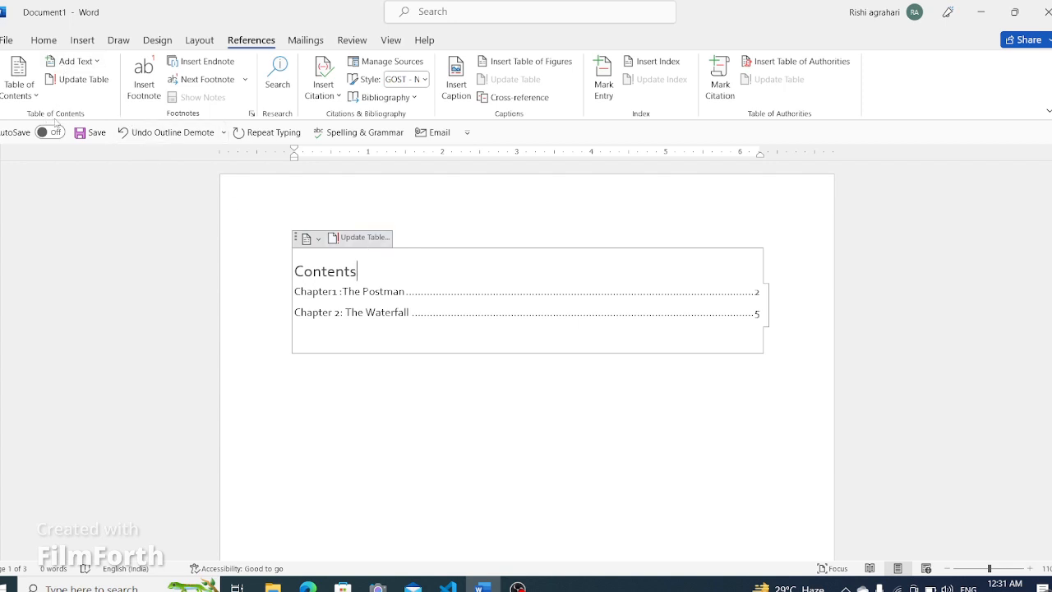
left_click(82, 86)
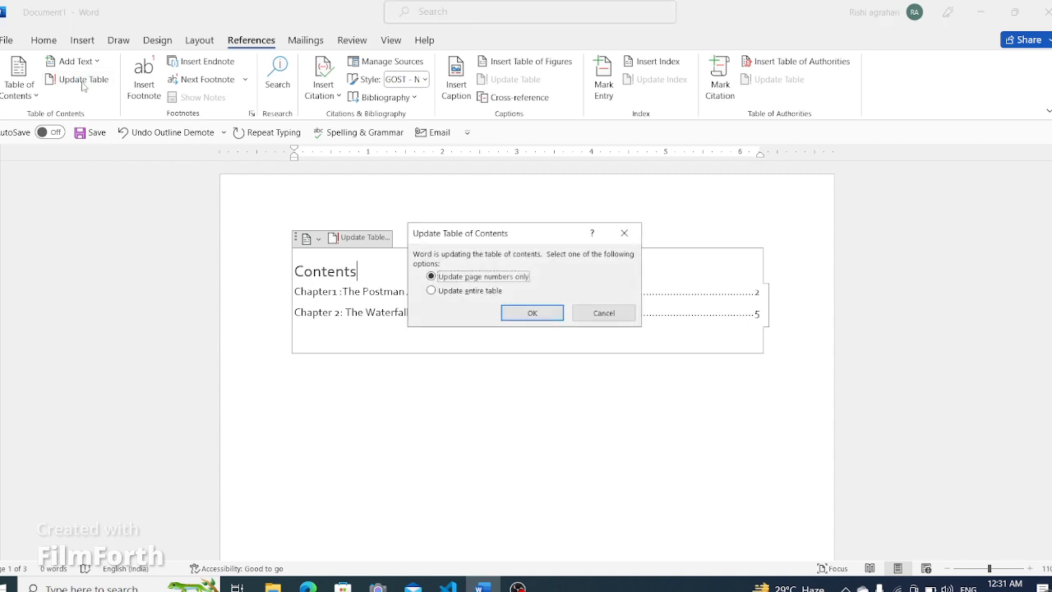
left_click(432, 291)
left_click(534, 313)
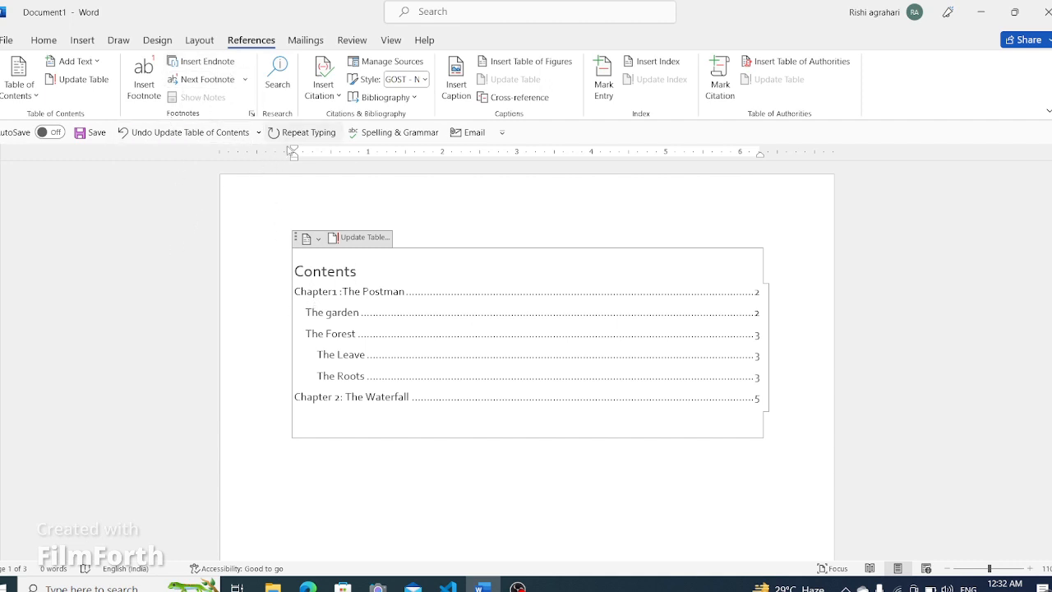
- Insert a footnote before "document" in Chapter 1's second paragraph reading "Document : the text file"
scroll(396, 351, "down", 15)
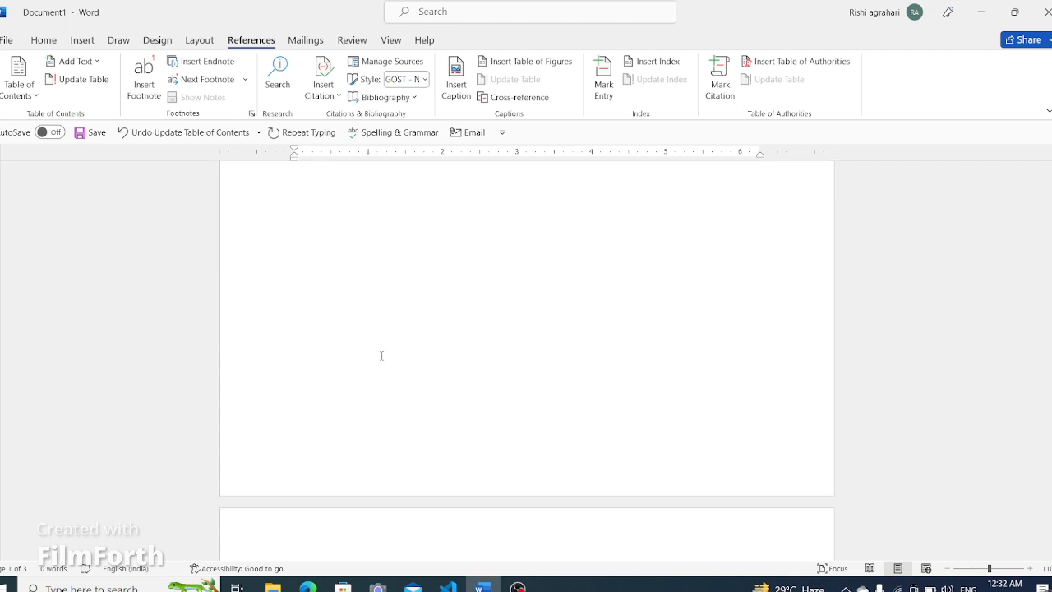
scroll(379, 357, "up", 2)
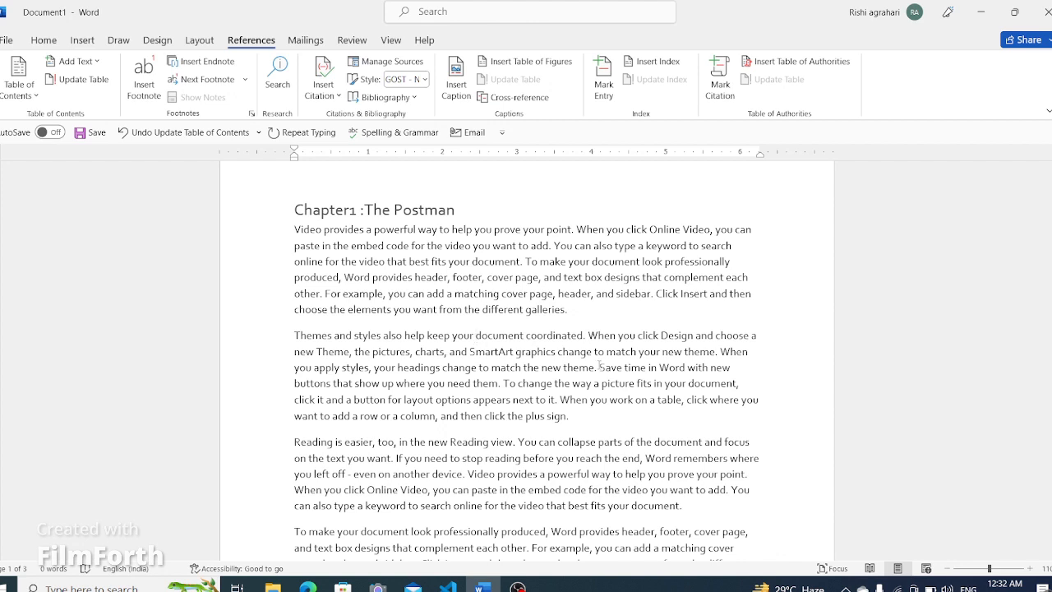
left_click(216, 82)
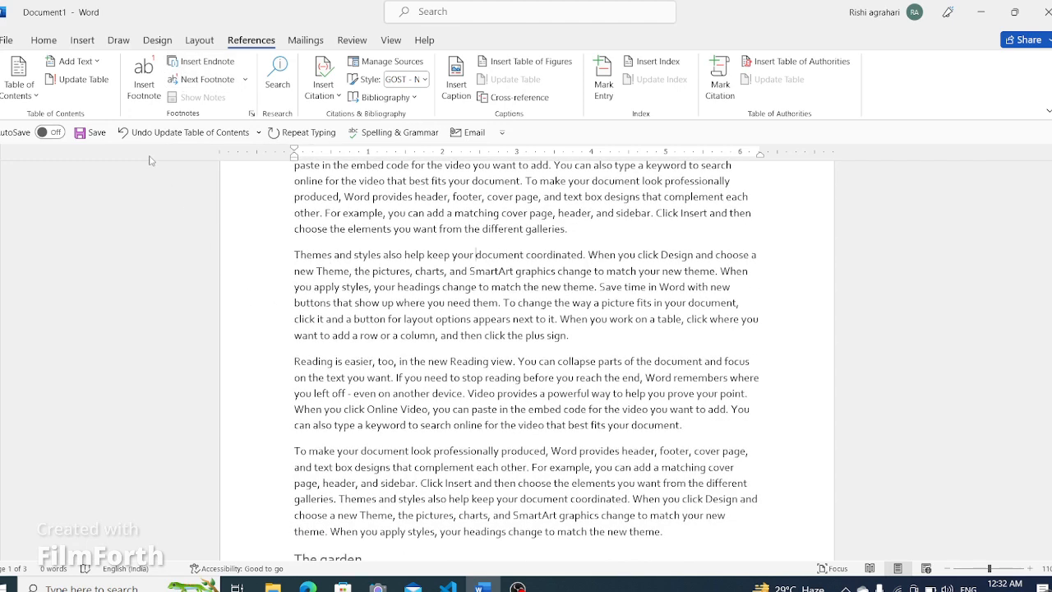
left_click(144, 92)
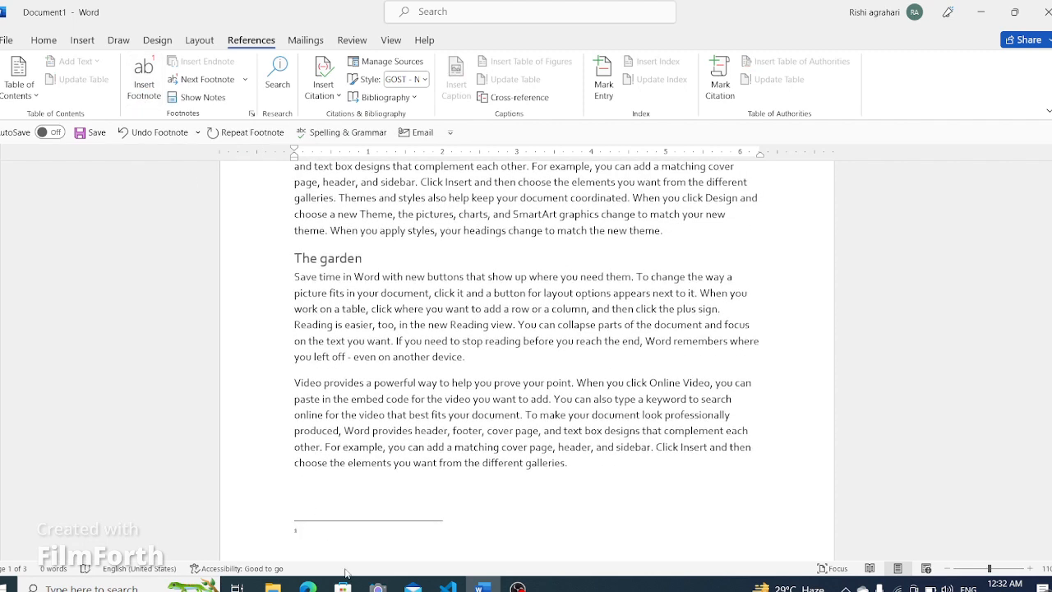
type("do")
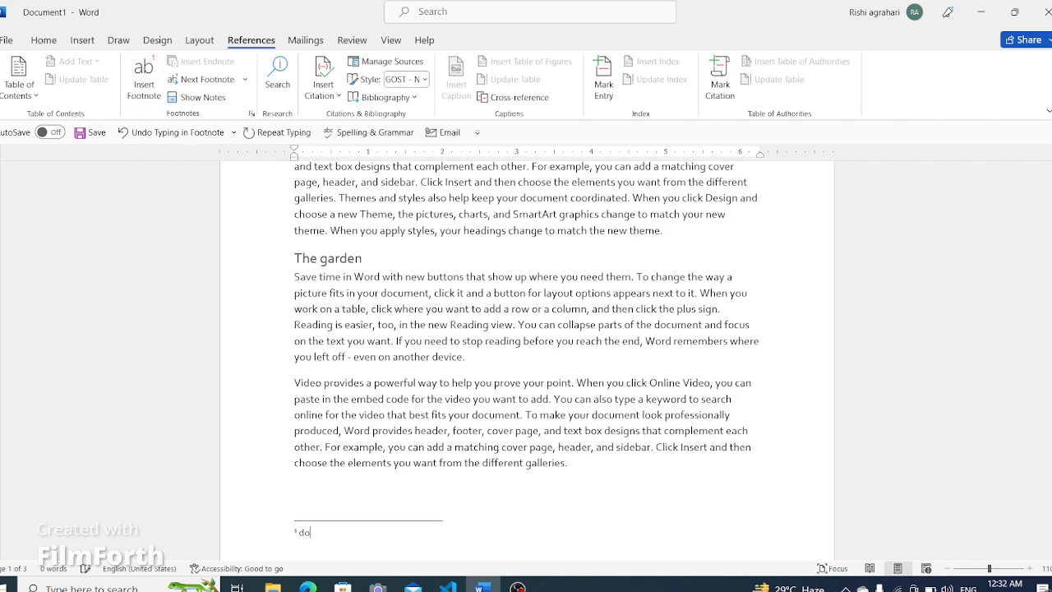
type("cument")
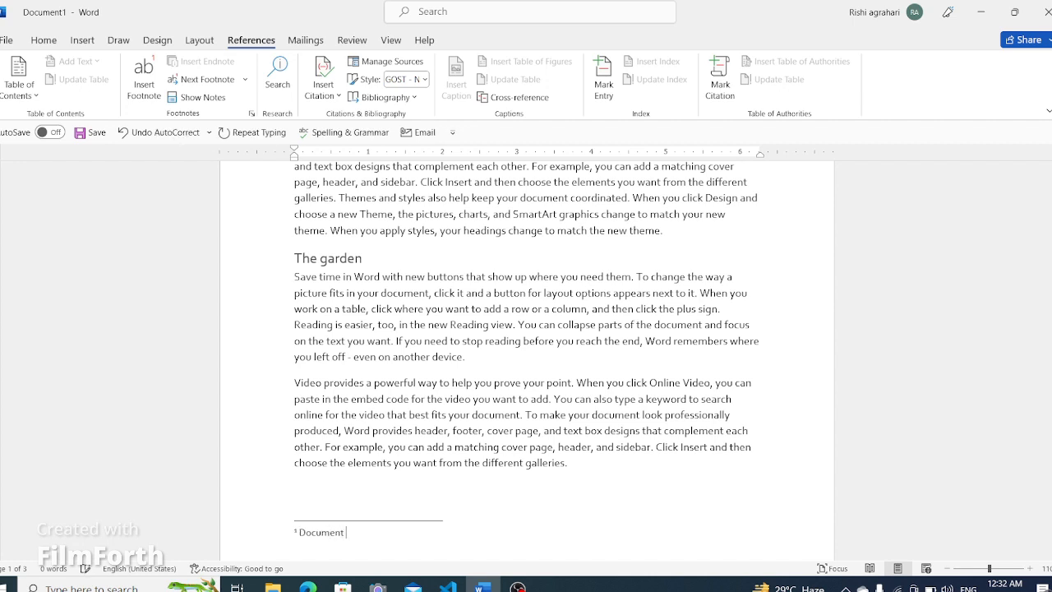
type(" : ")
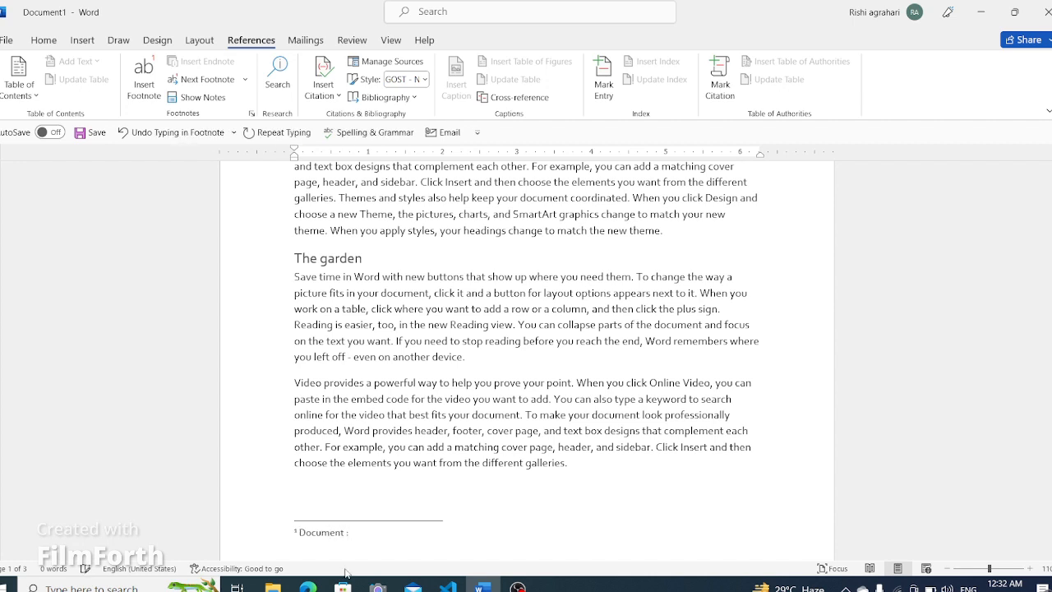
type("the text file")
- Scroll back to the new footnote reference in Chapter 1 and examine its note tip up close
scroll(264, 415, "up", 1)
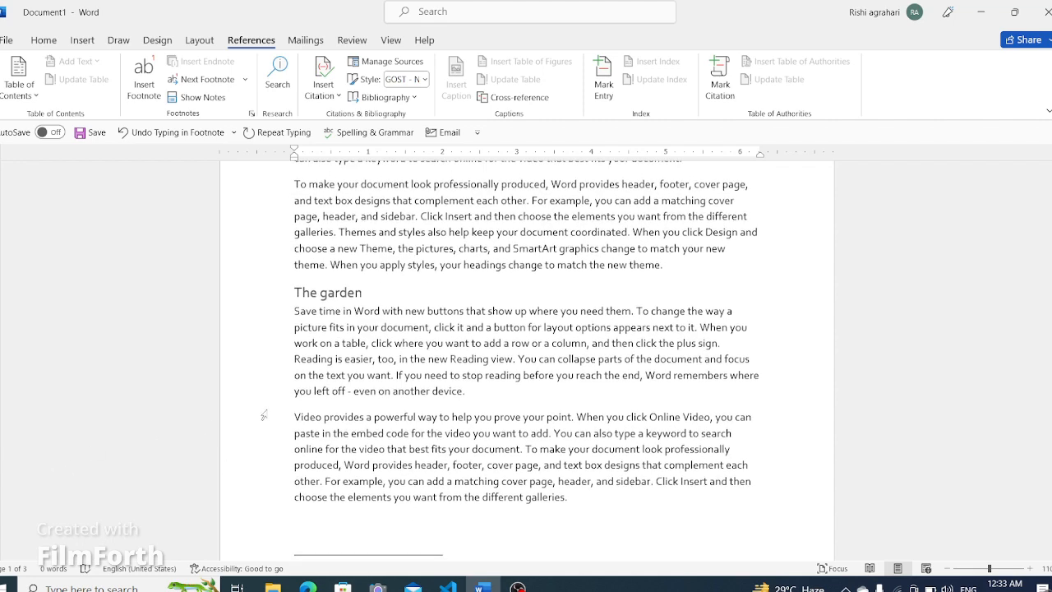
scroll(264, 415, "up", 10)
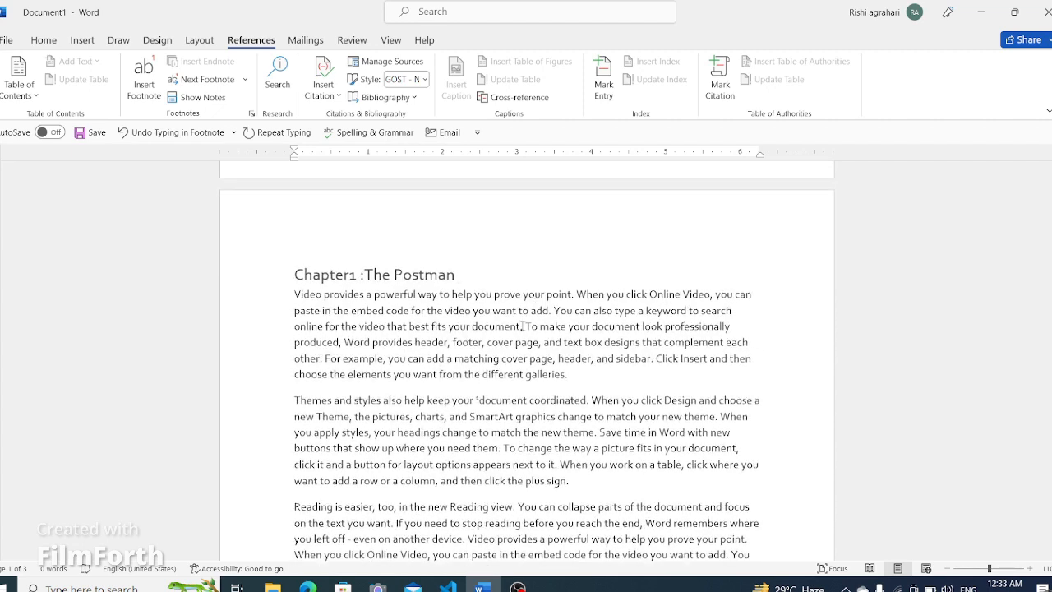
scroll(547, 414, "down", 1)
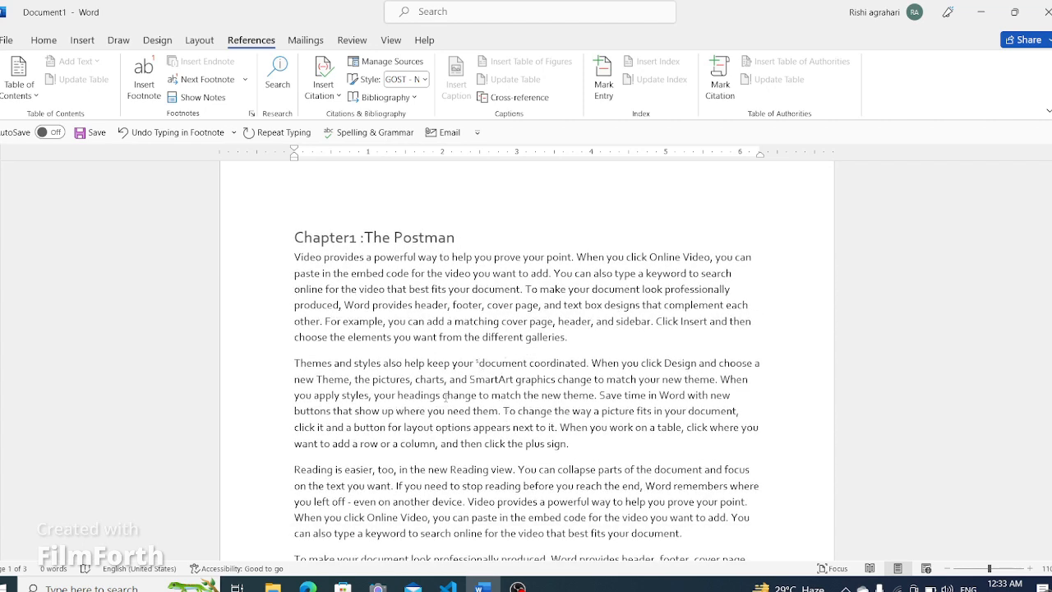
scroll(445, 396, "down", 2, "ctrl")
scroll(448, 394, "up", 13, "ctrl")
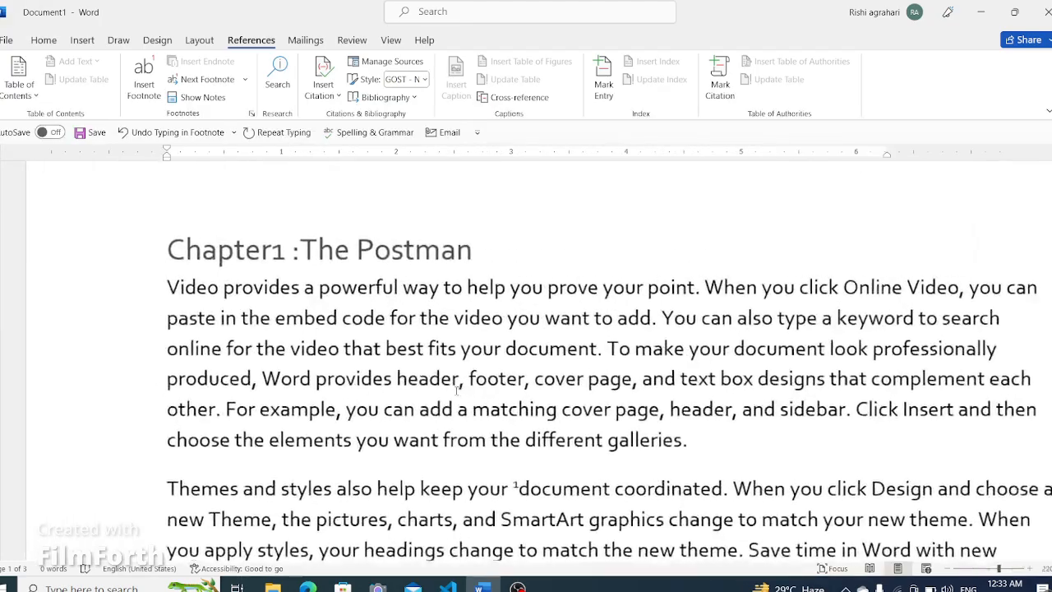
scroll(457, 391, "up", 6, "ctrl")
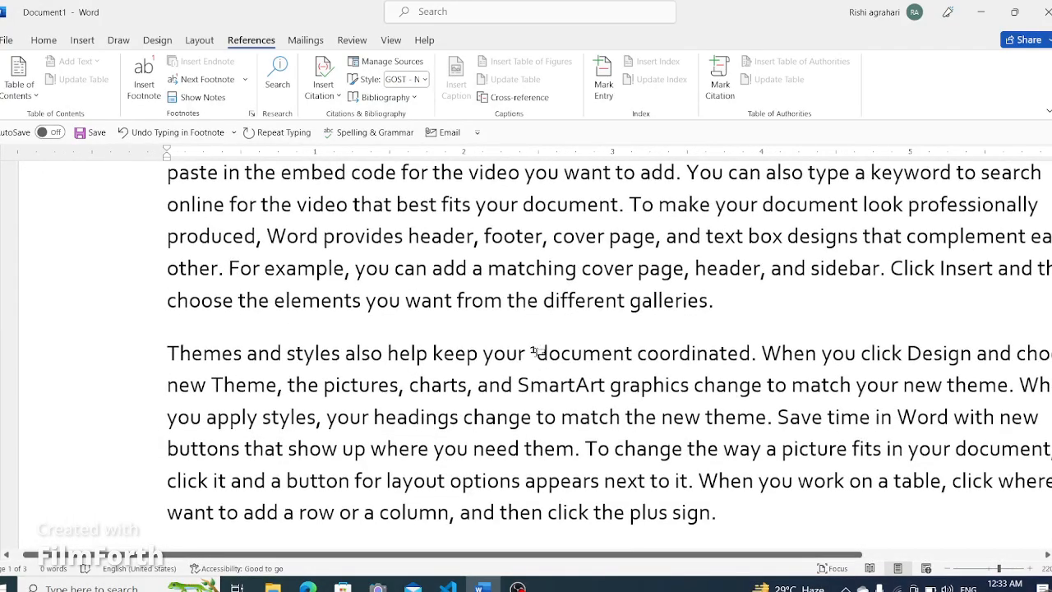
mouse_move(534, 351)
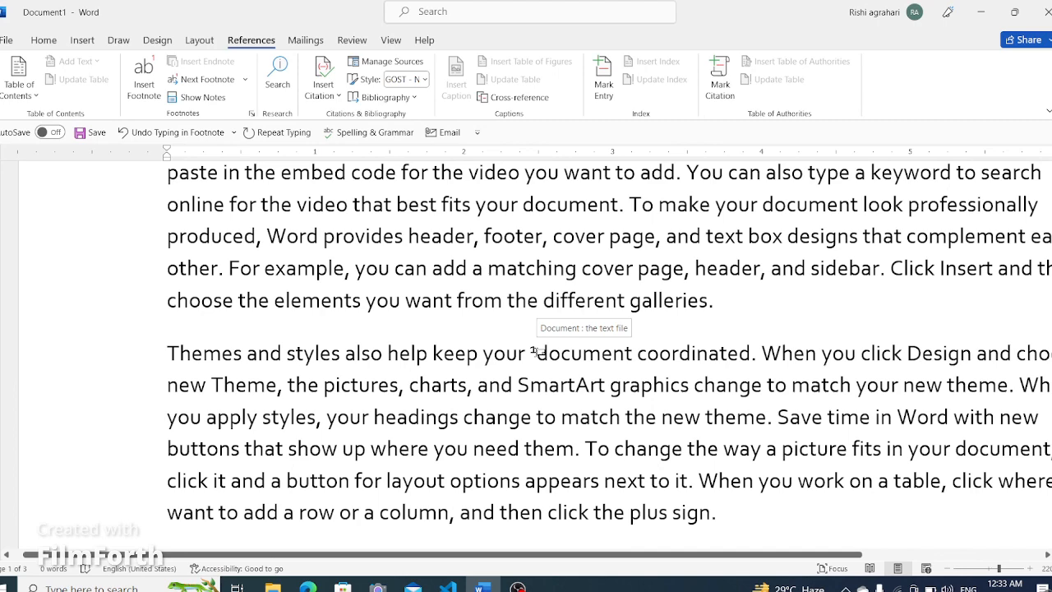
scroll(534, 351, "down", 3, "ctrl")
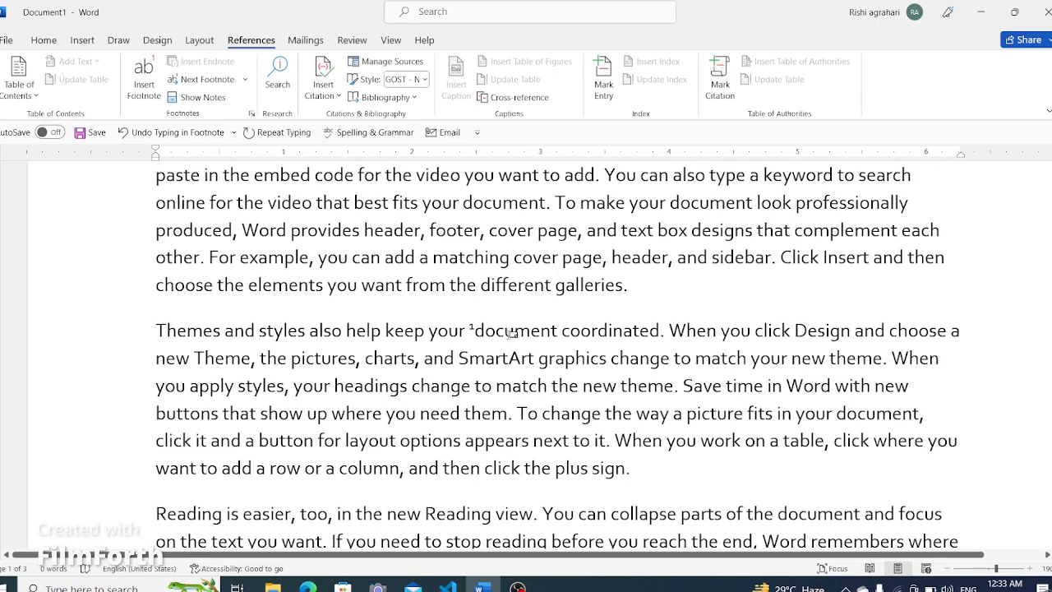
left_click(498, 329)
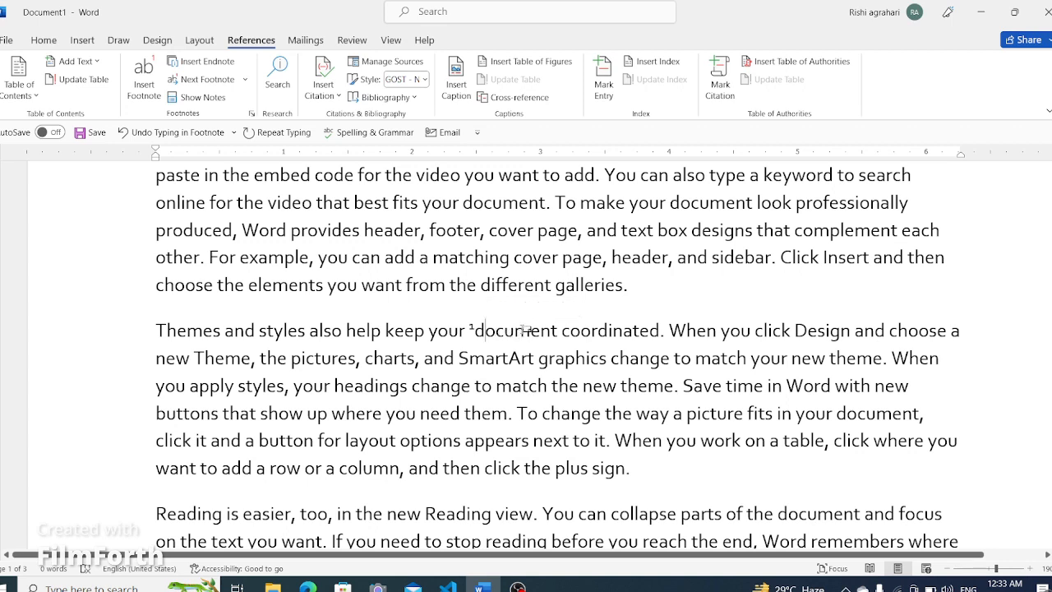
mouse_move(522, 330)
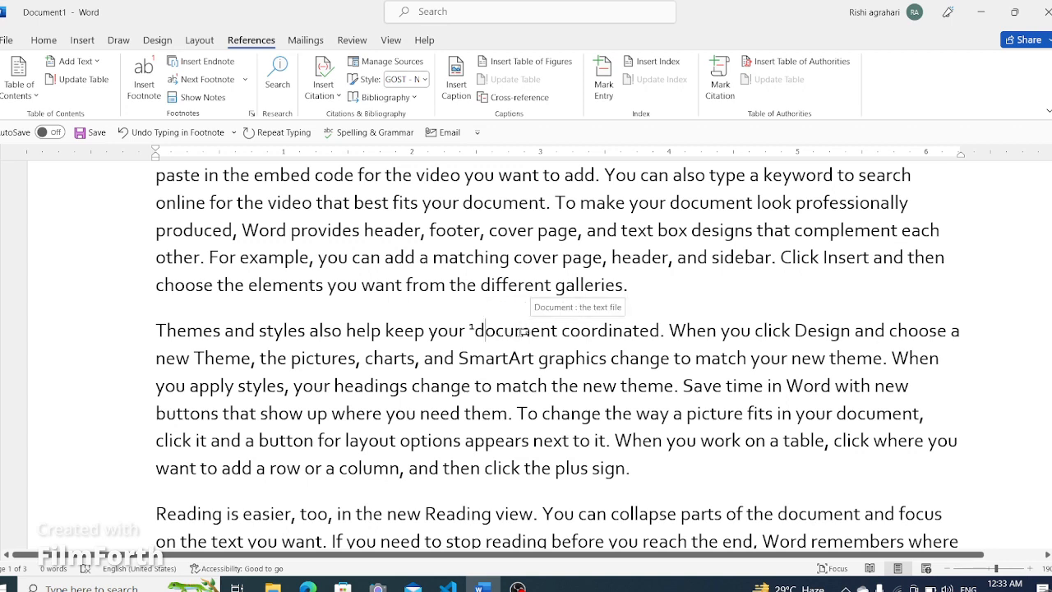
scroll(523, 332, "down", 10)
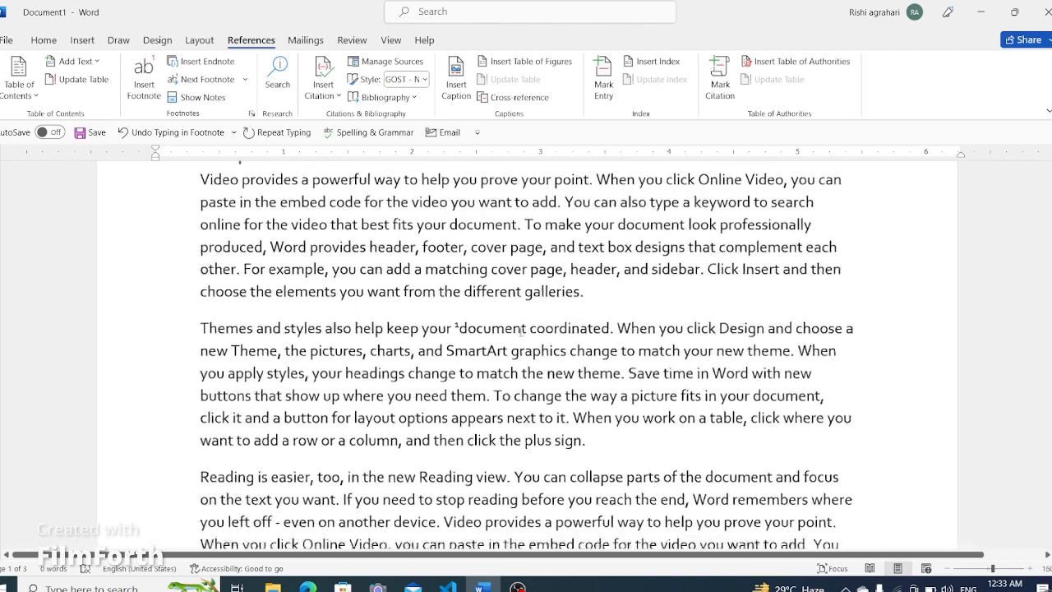
scroll(522, 332, "up", 3)
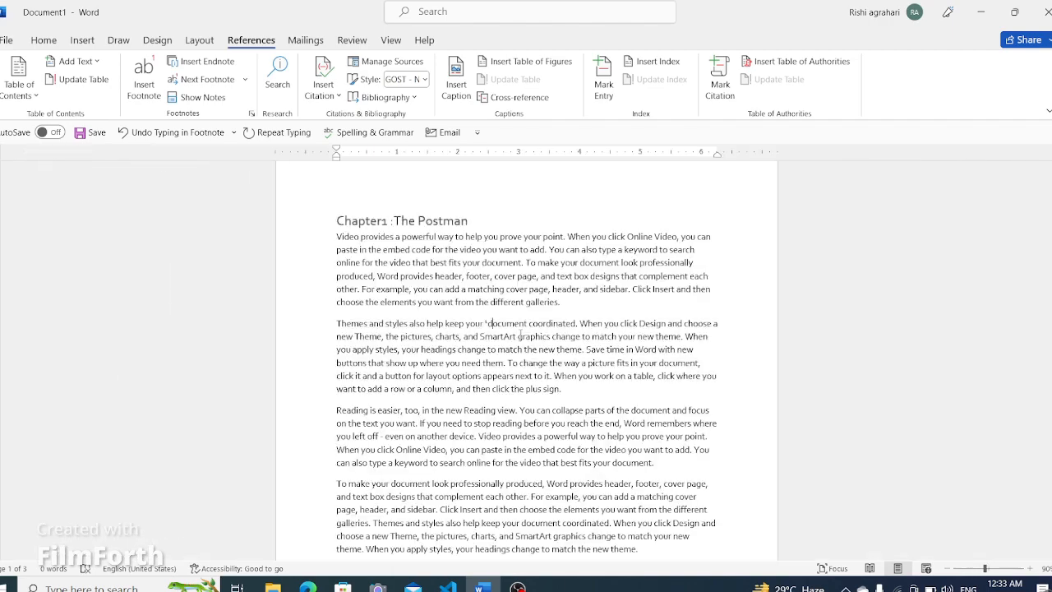
scroll(521, 333, "up", 4)
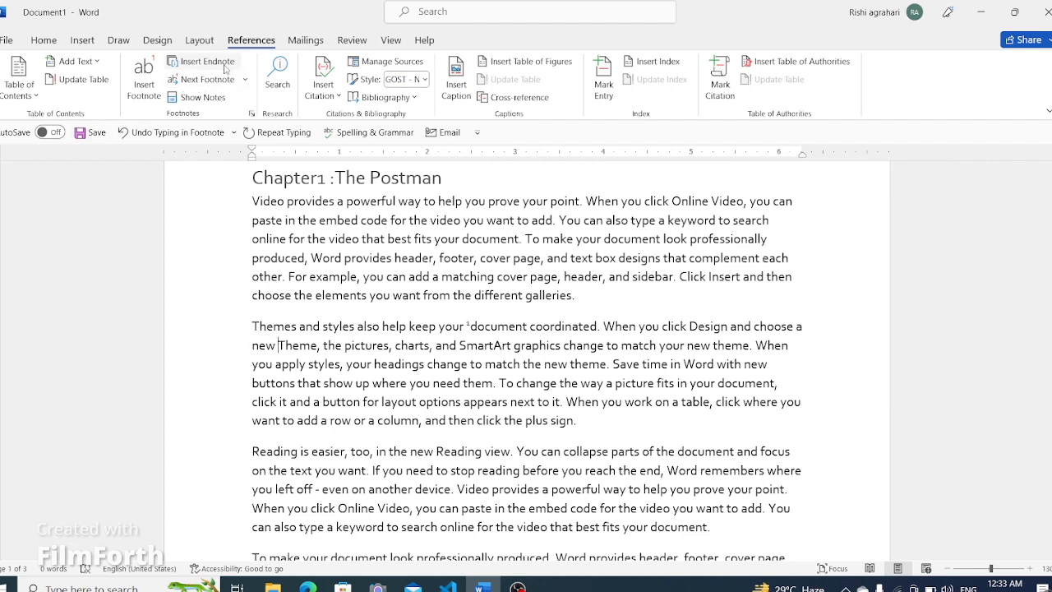
- Insert a second footnote before "Theme" in the same paragraph with the text "Theme :"
left_click(144, 83)
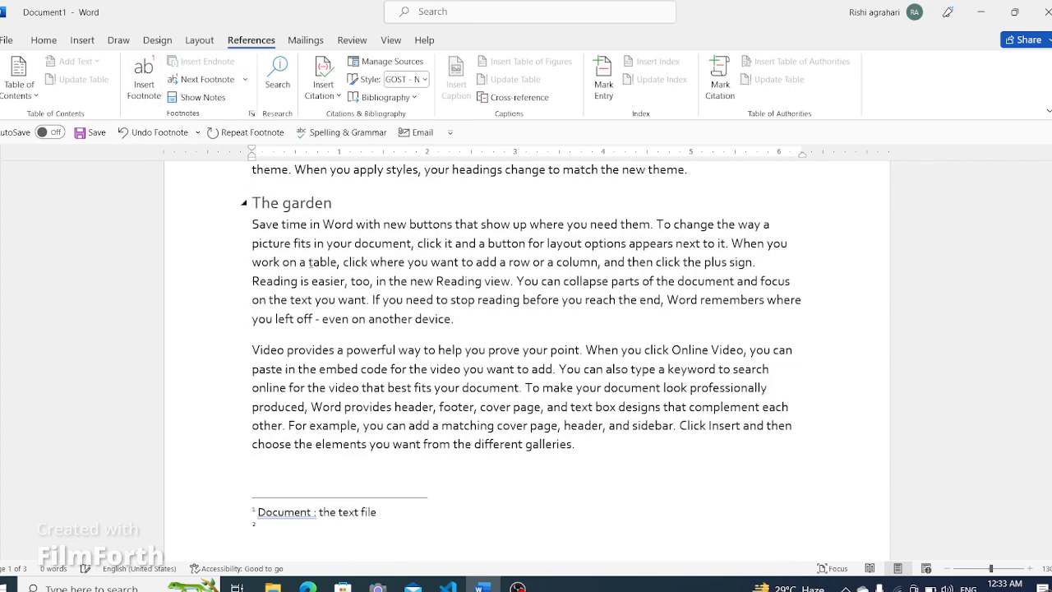
type("Theme")
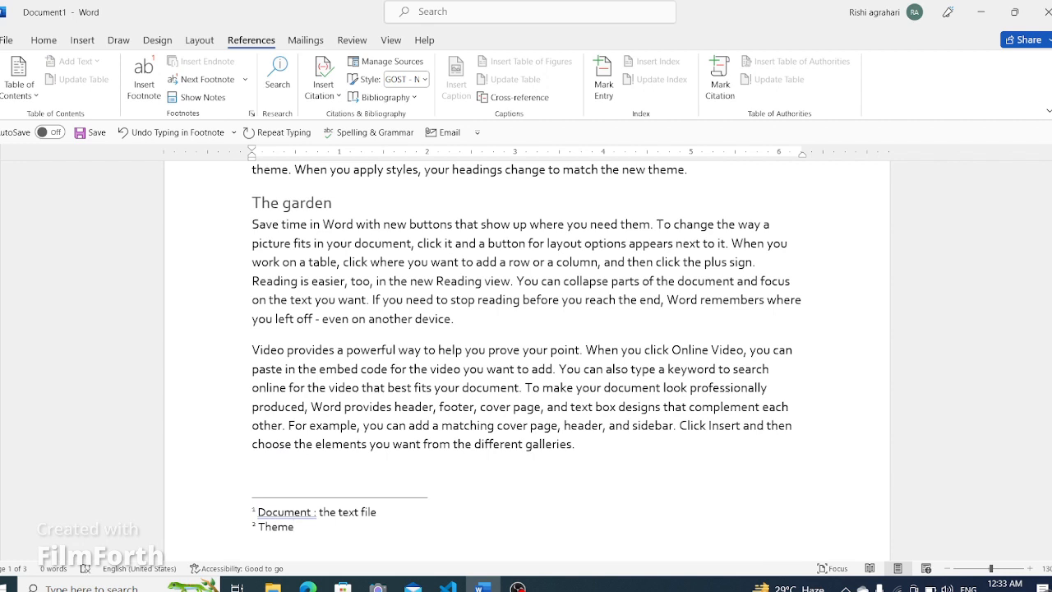
type(" :")
- Change the first footnote's "Document" to lowercase "document"
left_click(265, 511)
key("BackSpace")
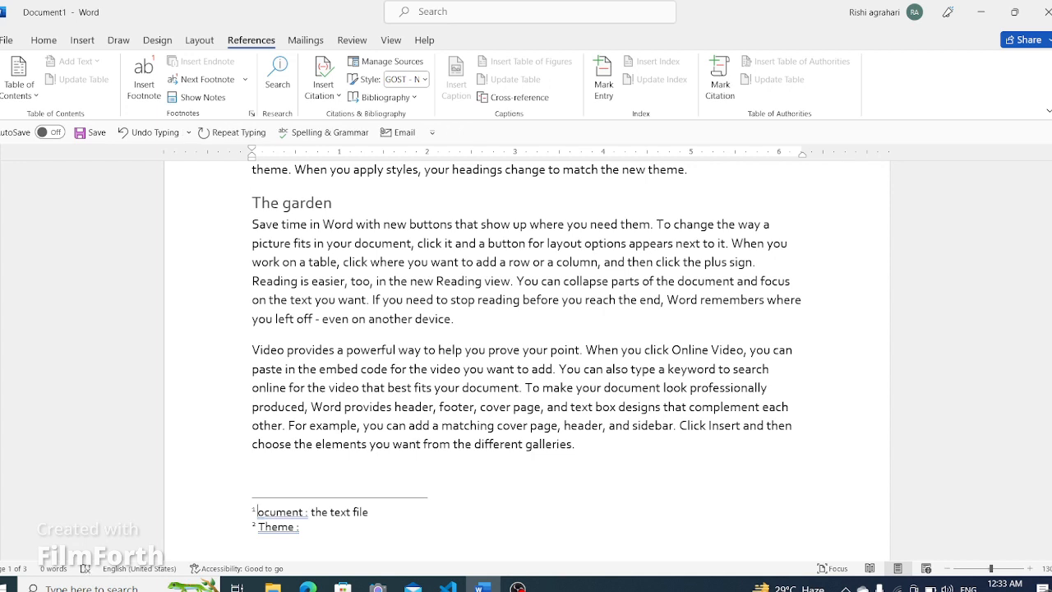
type("d")
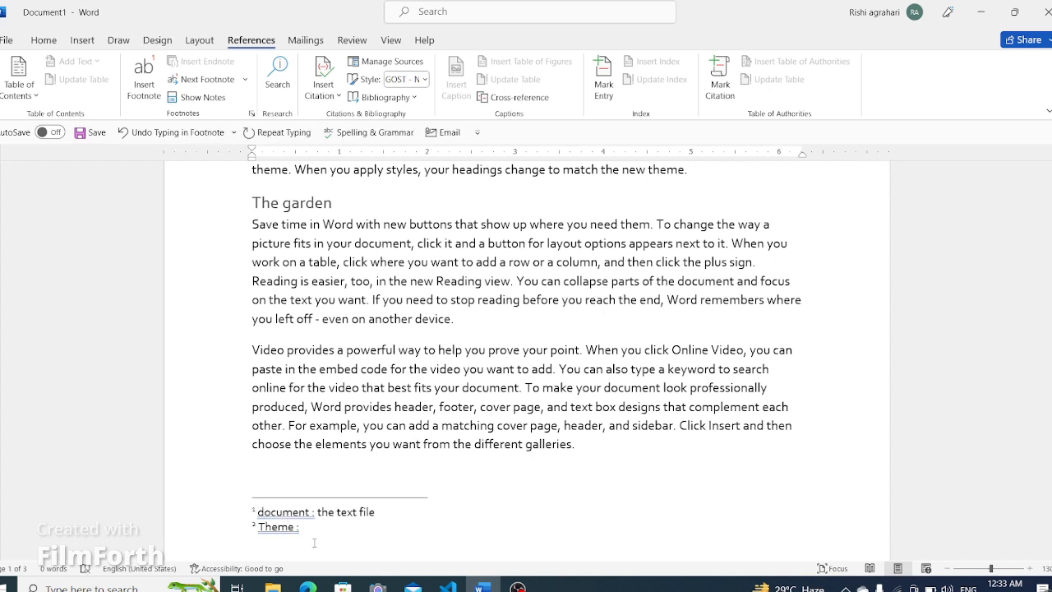
- Complete the second footnote so it reads "Theme : The template"
left_click(320, 532)
type("The template")
- Insert a footnote before "footer" in the paragraph above The Roots reading "Footer: notes below the same page"
scroll(507, 424, "down", 15)
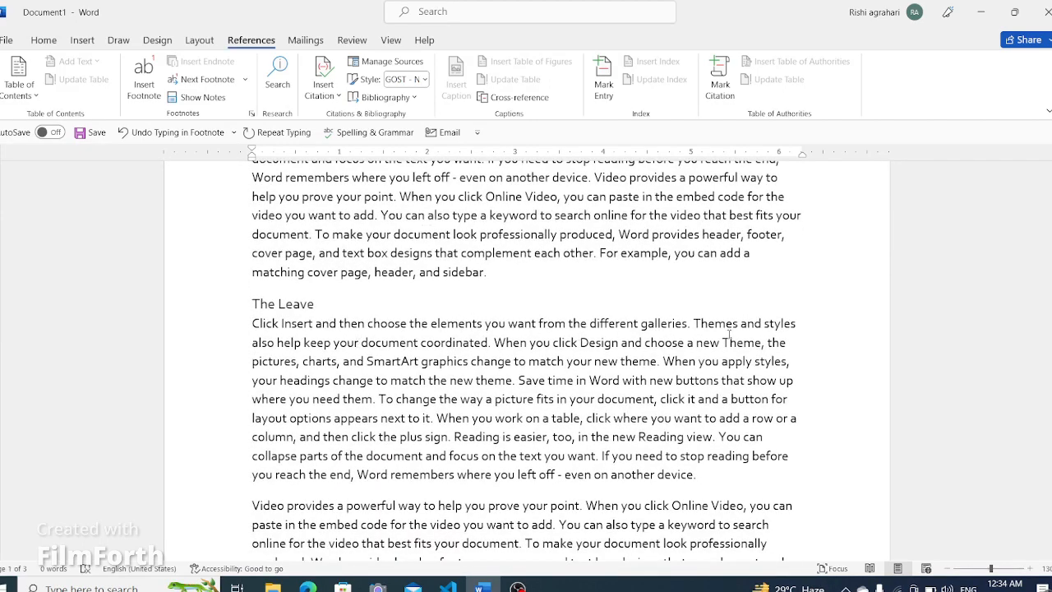
left_click(642, 325)
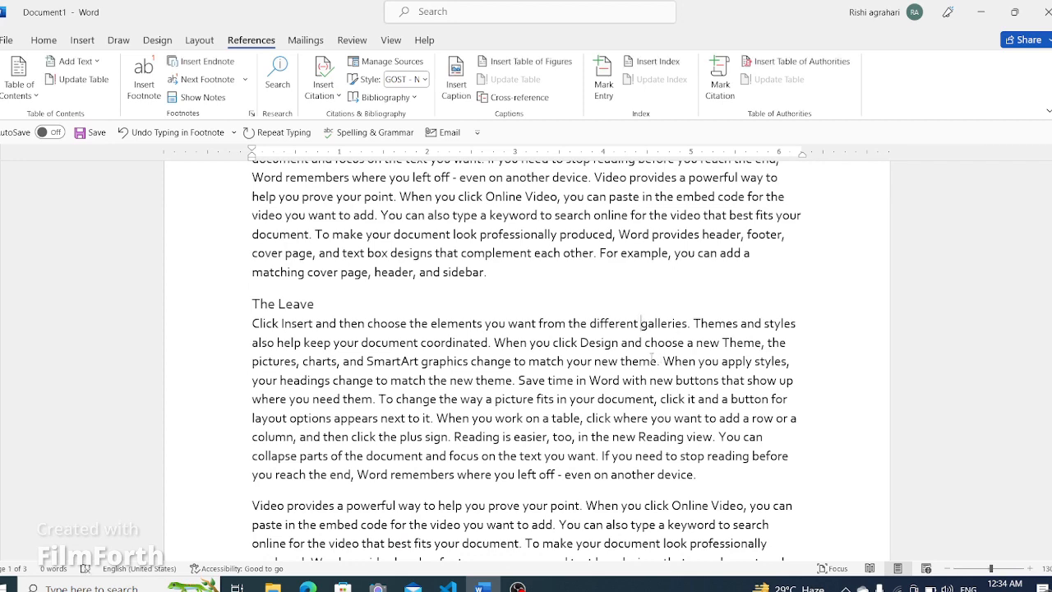
scroll(400, 453, "down", 3)
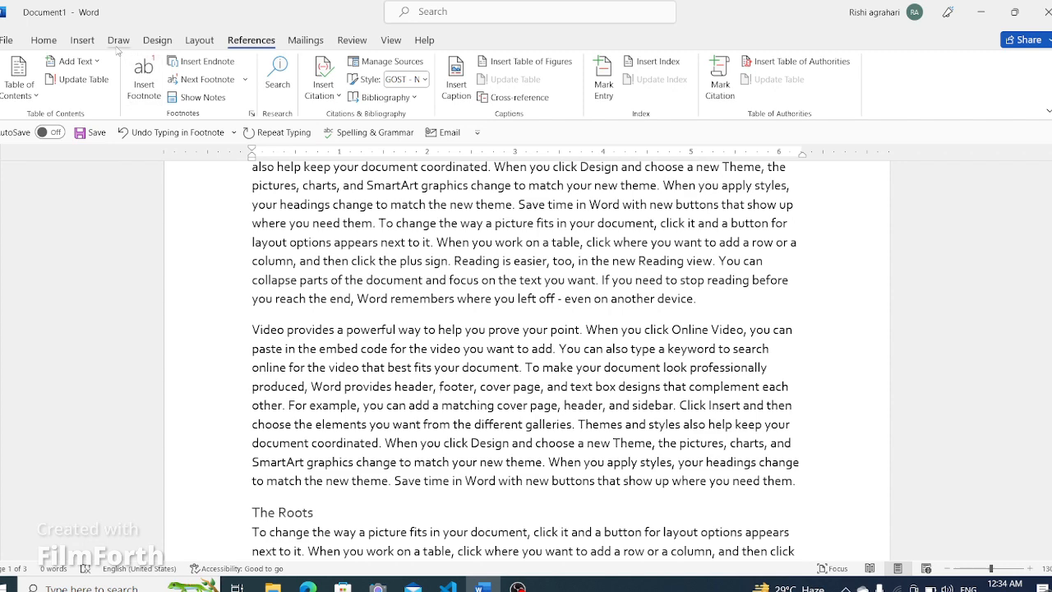
left_click(144, 81)
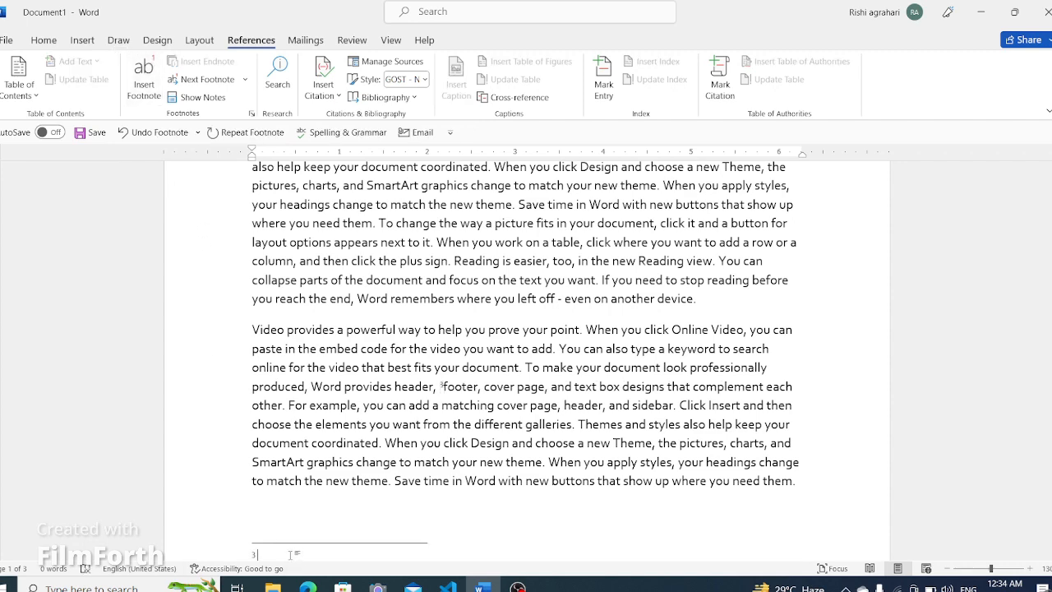
type("foot")
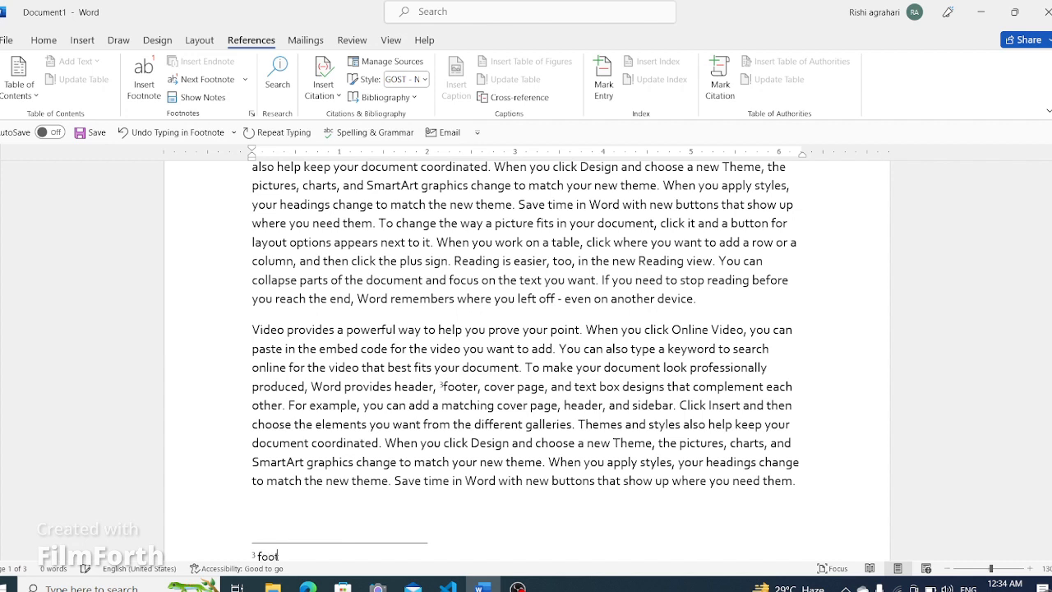
type("er:")
type("notes below the s")
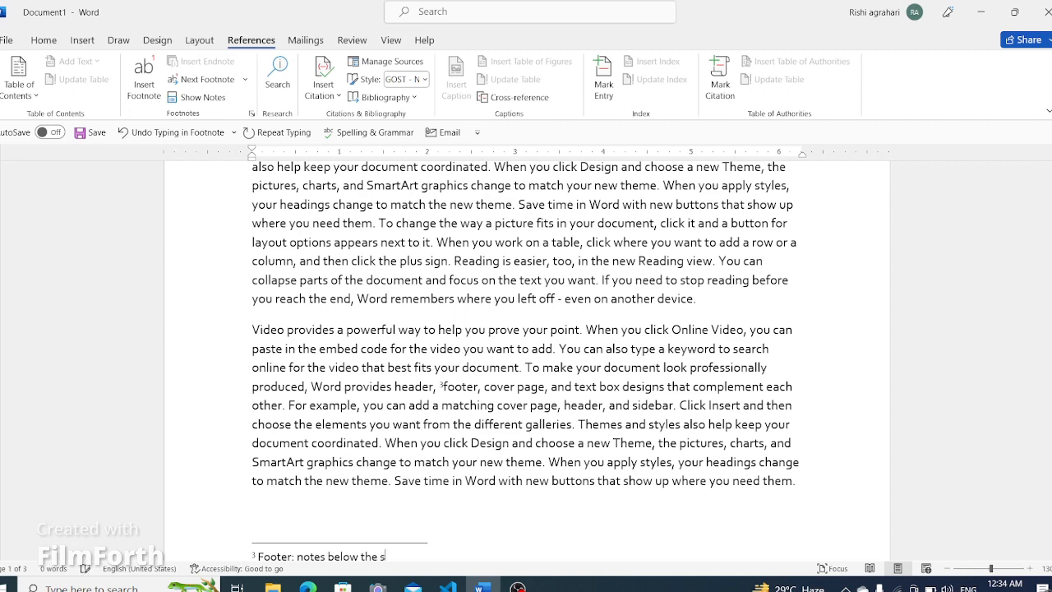
type("ame page")
scroll(337, 486, "down", 3)
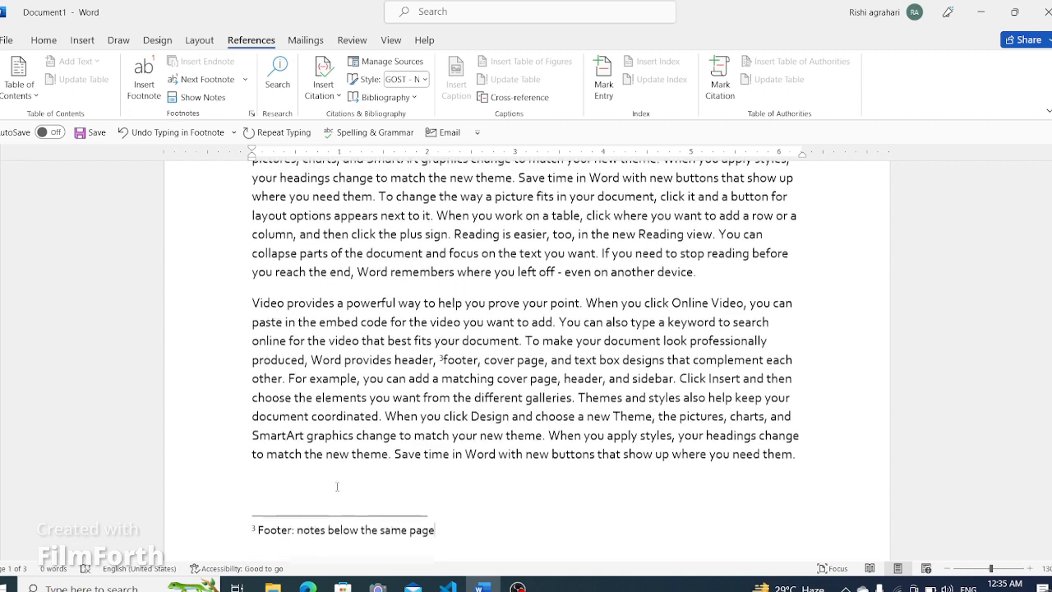
- Save the document as "Contents" in the Documents folder and dismiss the autosave notice
key("ctrl+s")
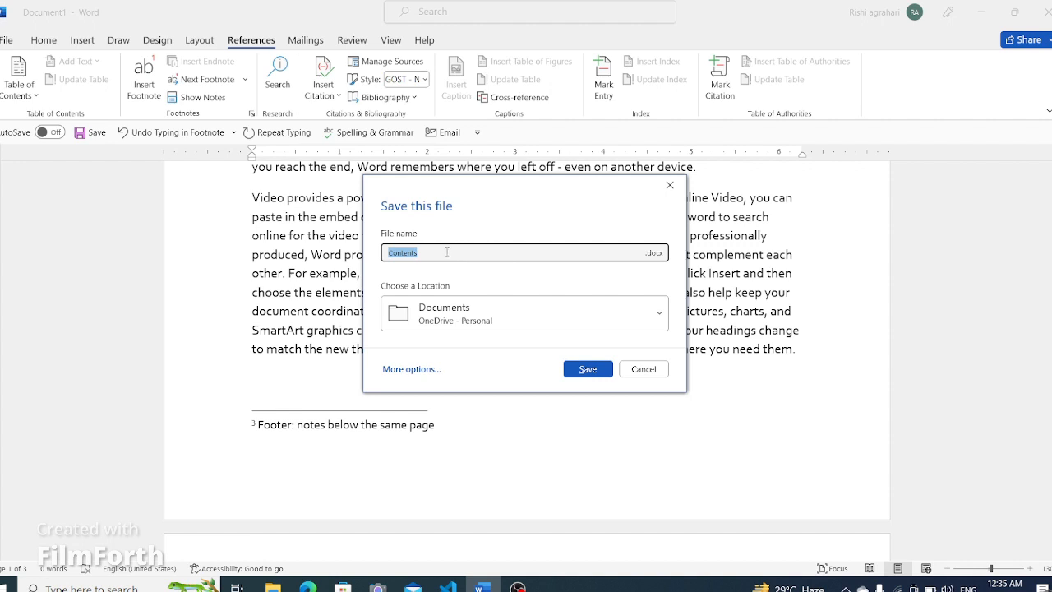
left_click(445, 255)
left_click(583, 372)
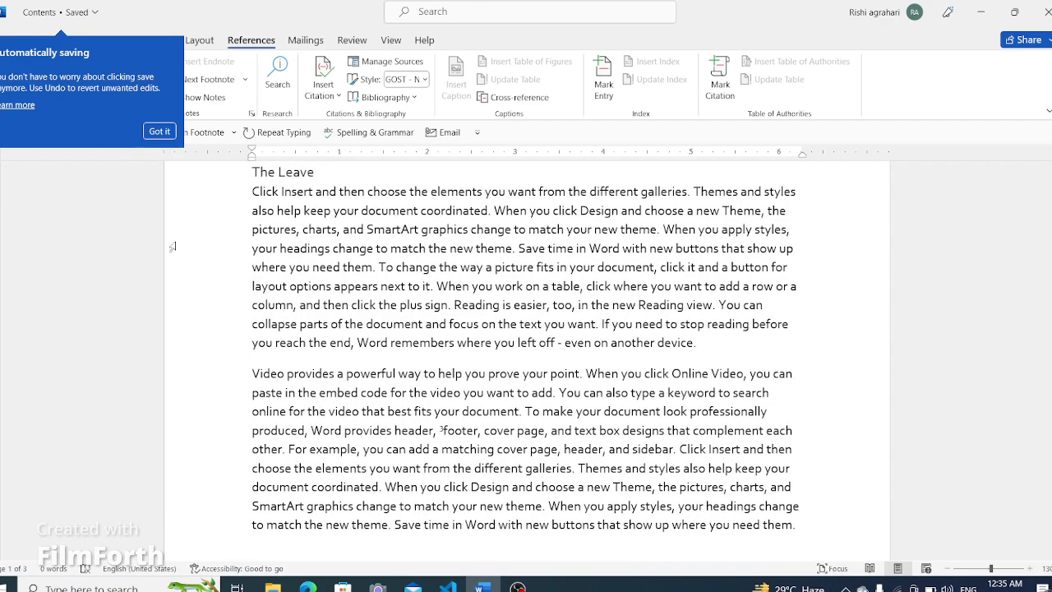
left_click(160, 131)
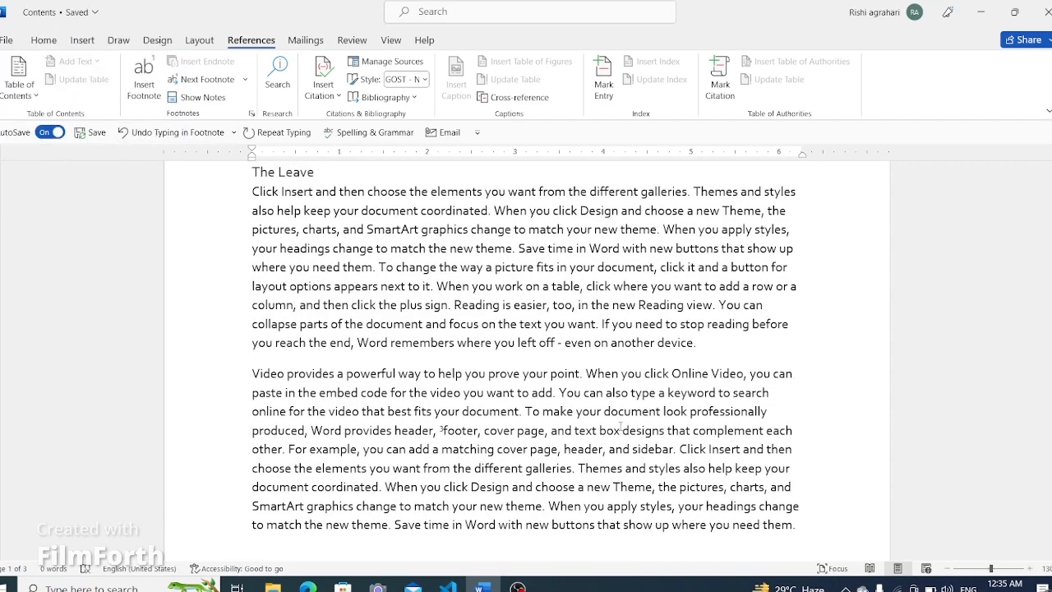
- Scroll back to review the table of contents at the start of the document
scroll(620, 427, "up", 15)
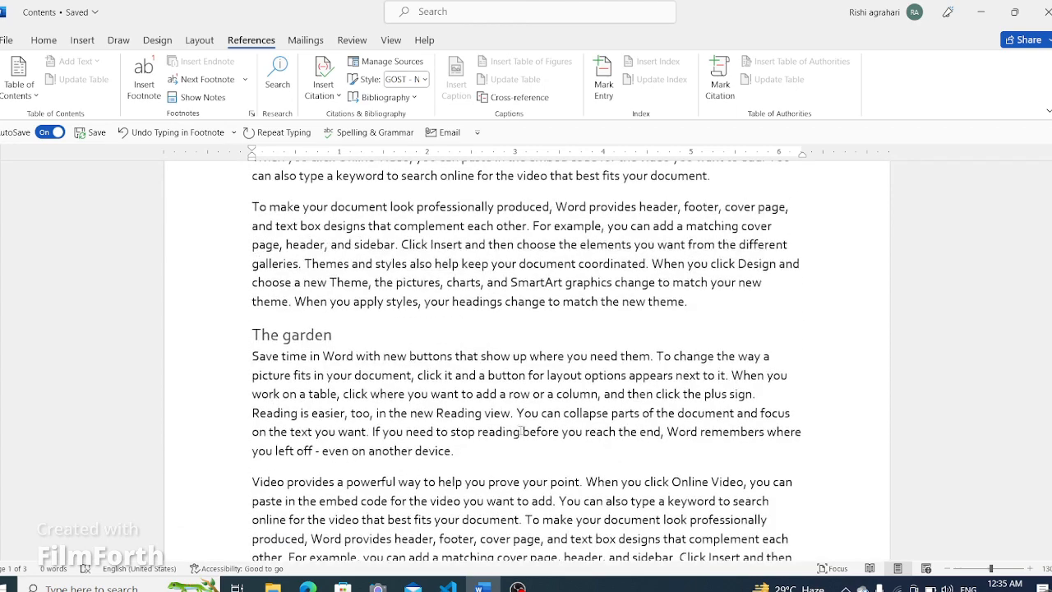
scroll(493, 439, "up", 10)
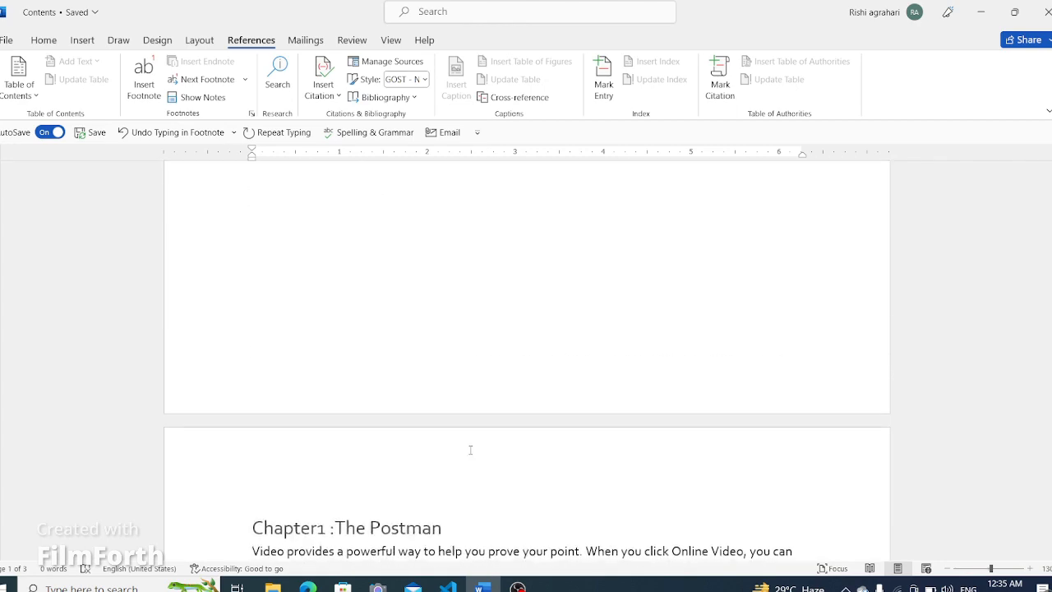
scroll(474, 446, "up", 4)
left_click(277, 430)
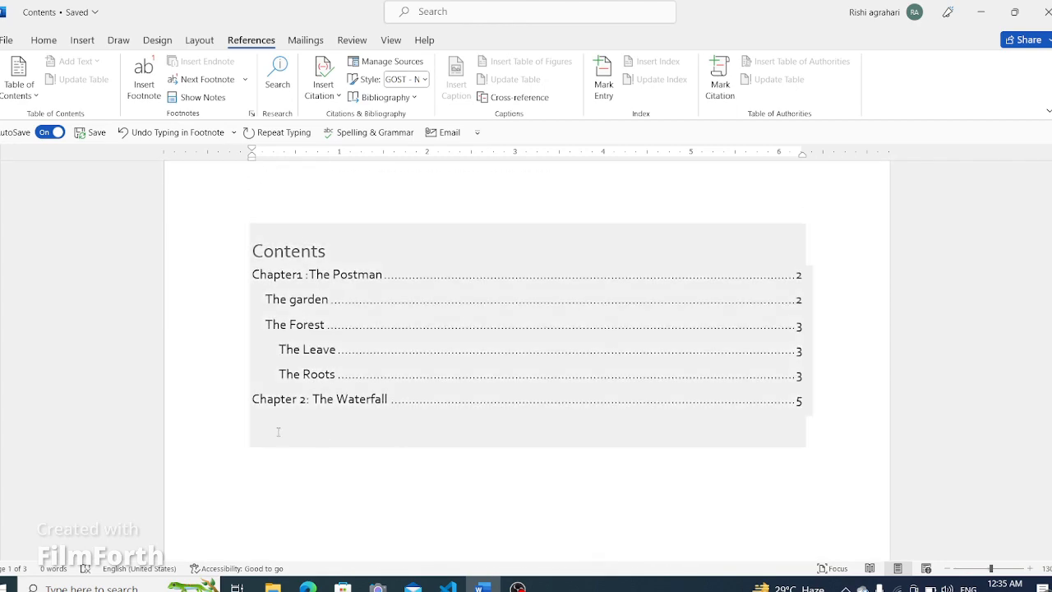
scroll(321, 413, "down", 3)
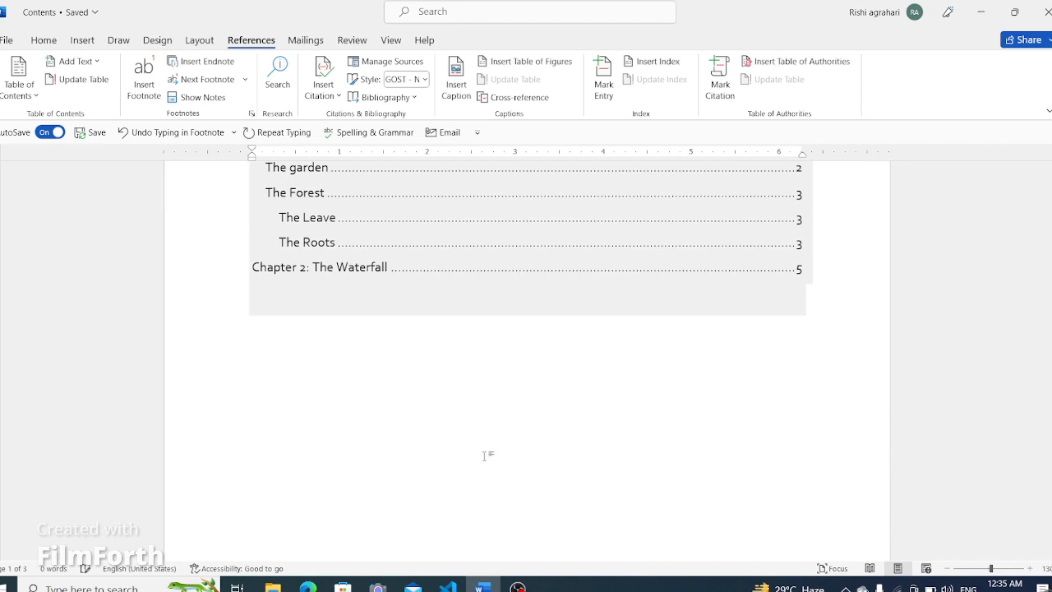
left_click(262, 432)
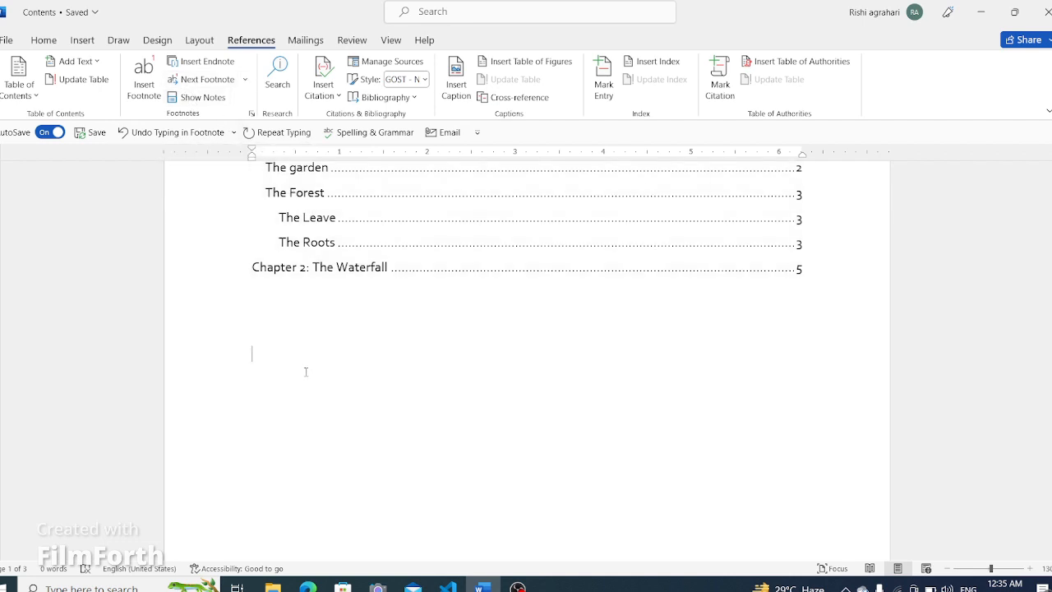
- Move between the footnotes using Show Notes, Next Footnote and Previous Footnote navigation
left_click(210, 98)
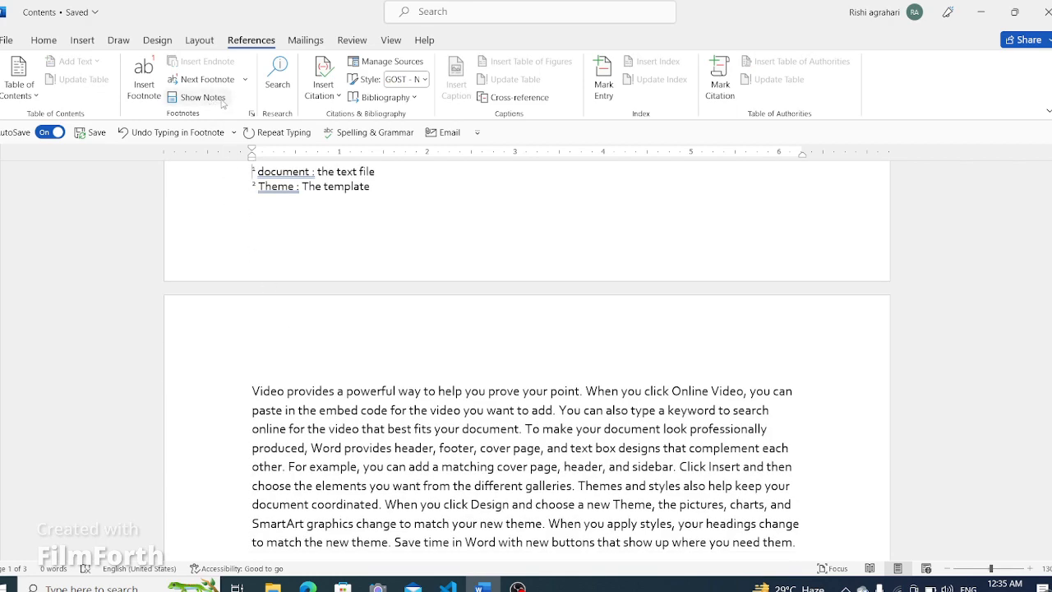
scroll(526, 411, "down", 5)
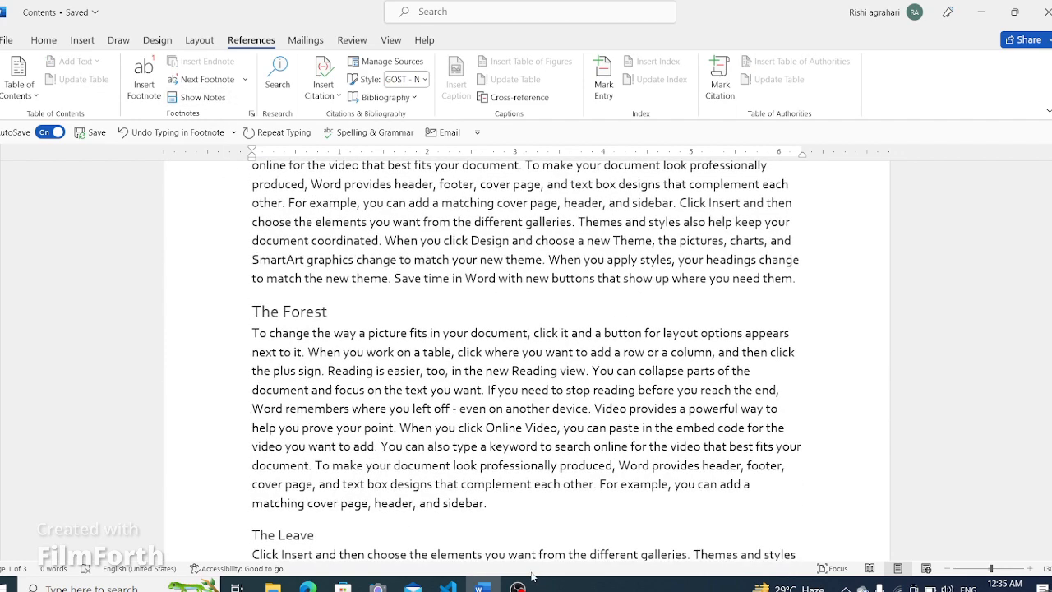
scroll(281, 272, "up", 15)
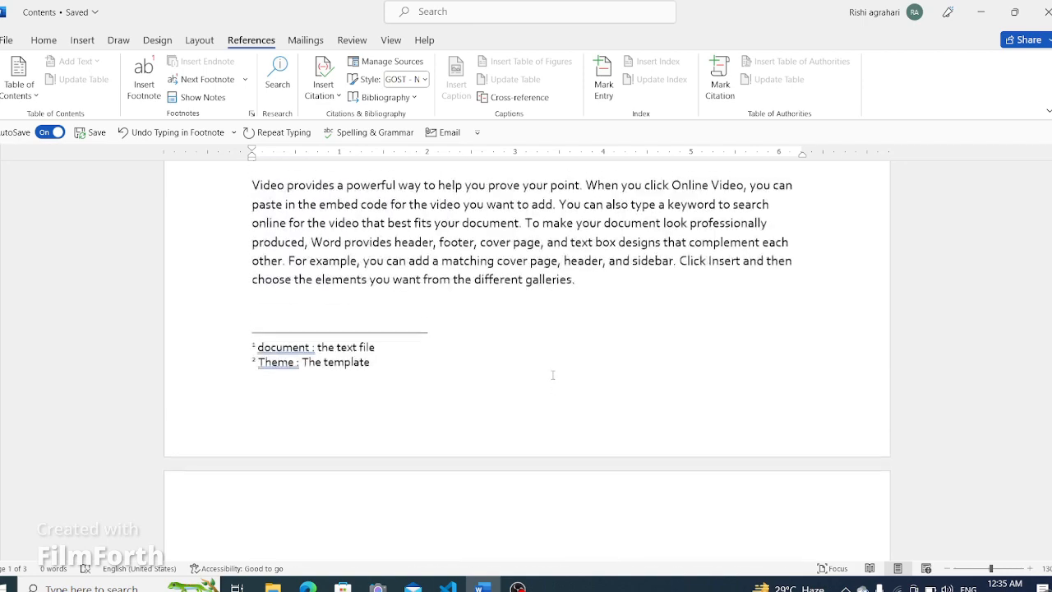
scroll(577, 322, "up", 3)
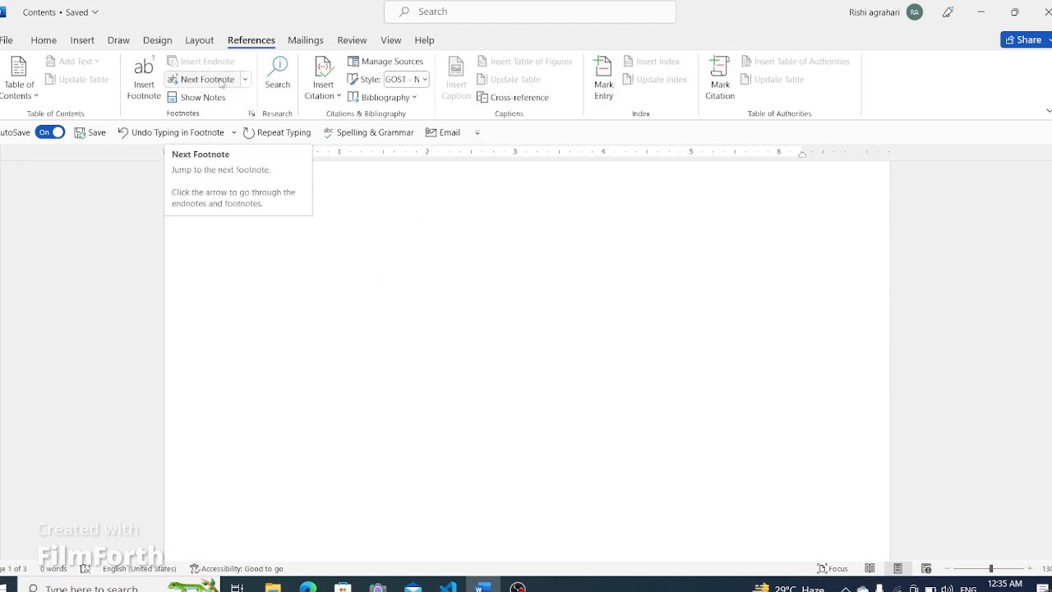
left_click(221, 83)
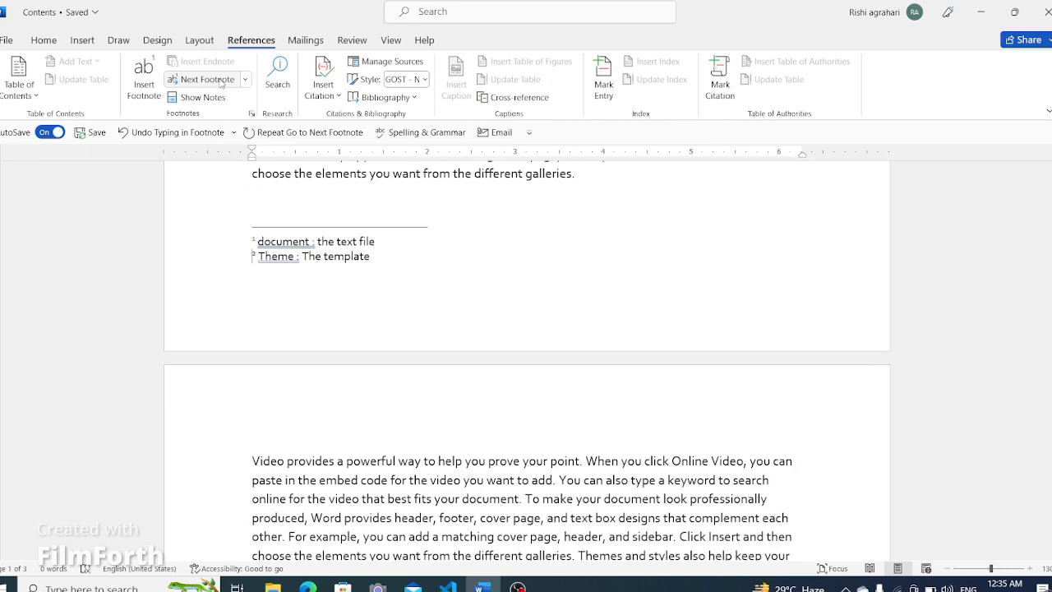
left_click(221, 83)
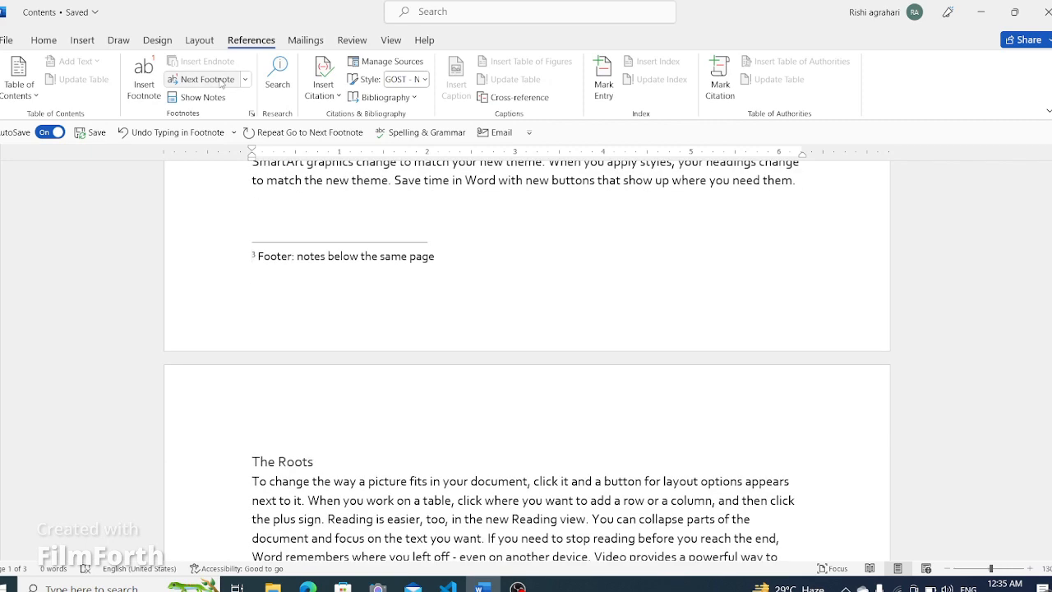
left_click(245, 79)
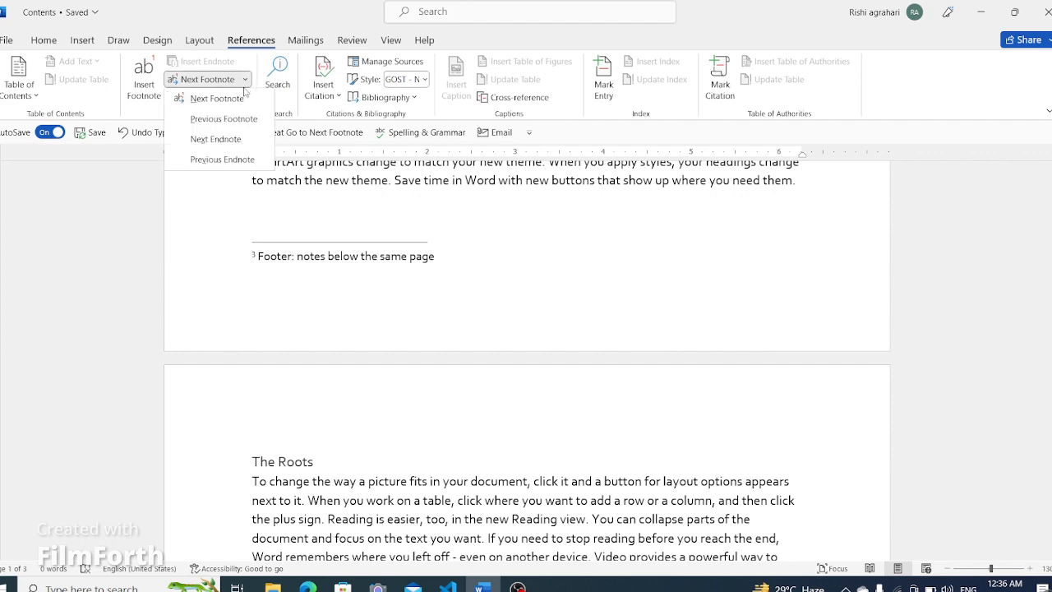
left_click(243, 120)
left_click(245, 80)
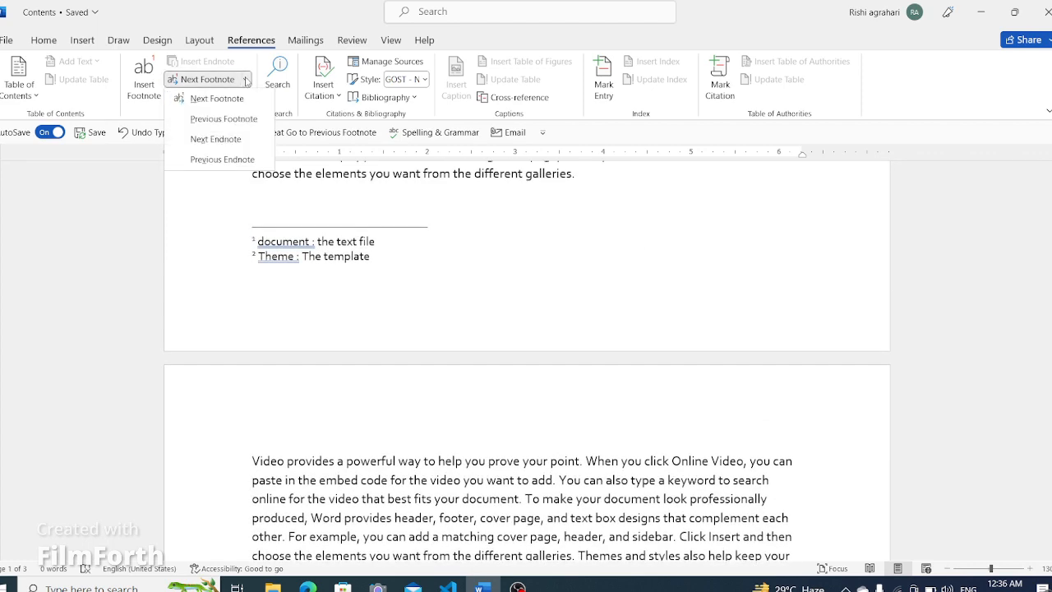
left_click(231, 139)
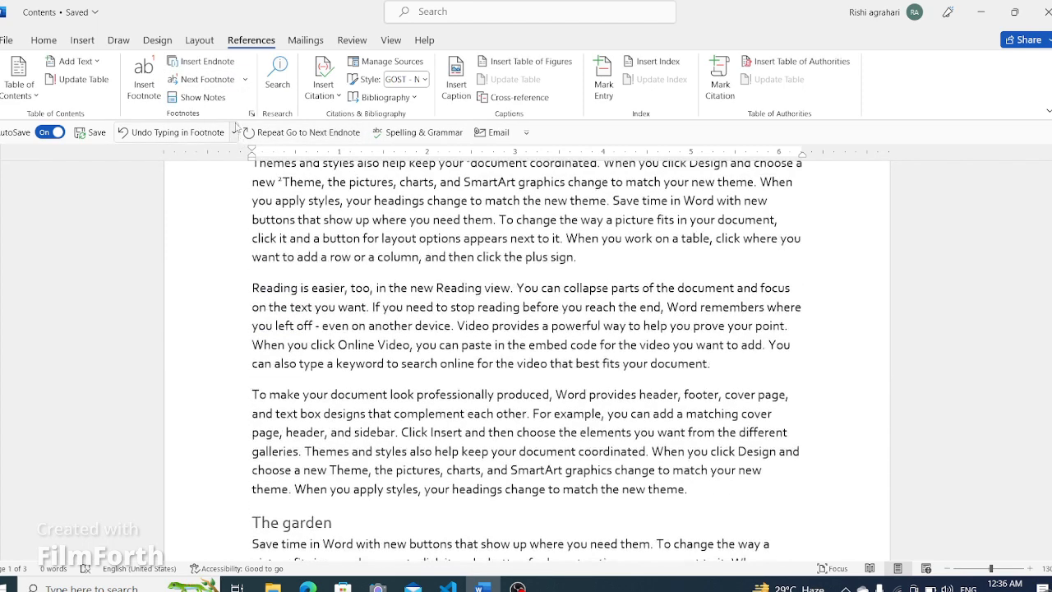
- Insert an endnote before "plus sign" in the paragraph with the first footnotes, reading "Plus : it is used to joint different thing"
left_click(244, 80)
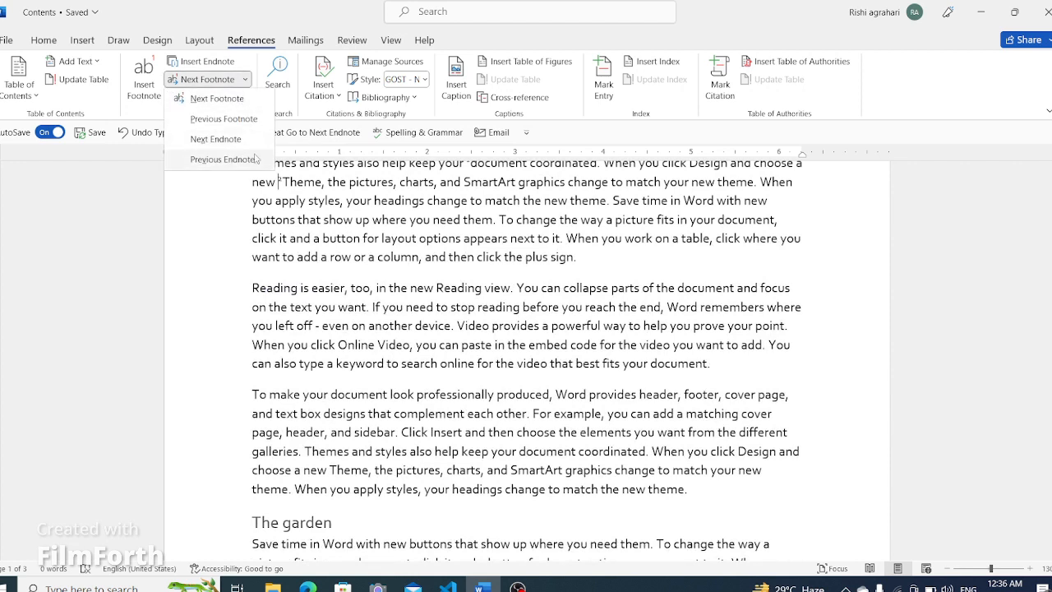
left_click(104, 188)
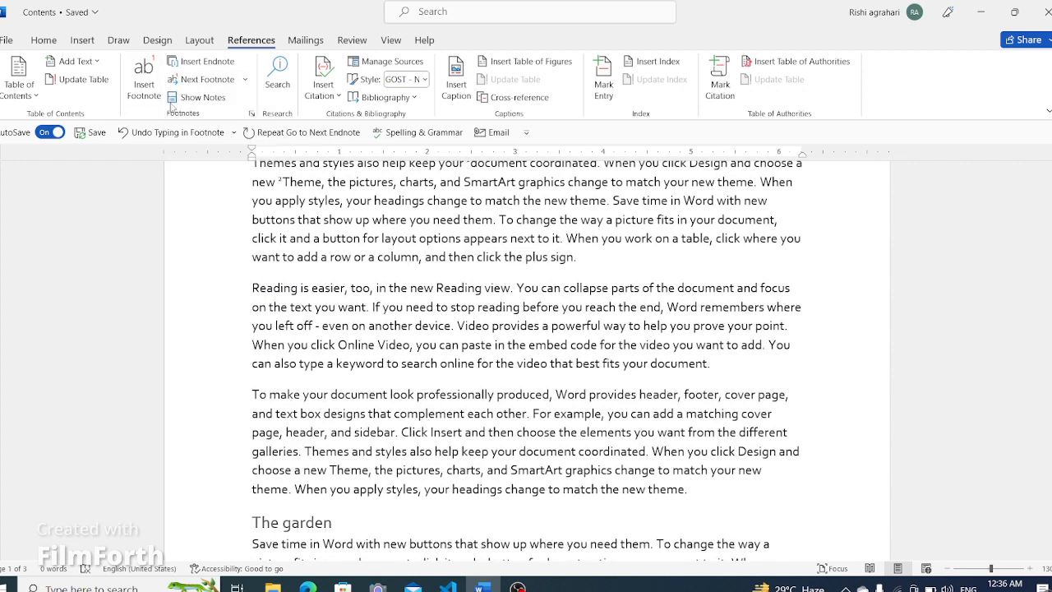
scroll(479, 406, "down", 5)
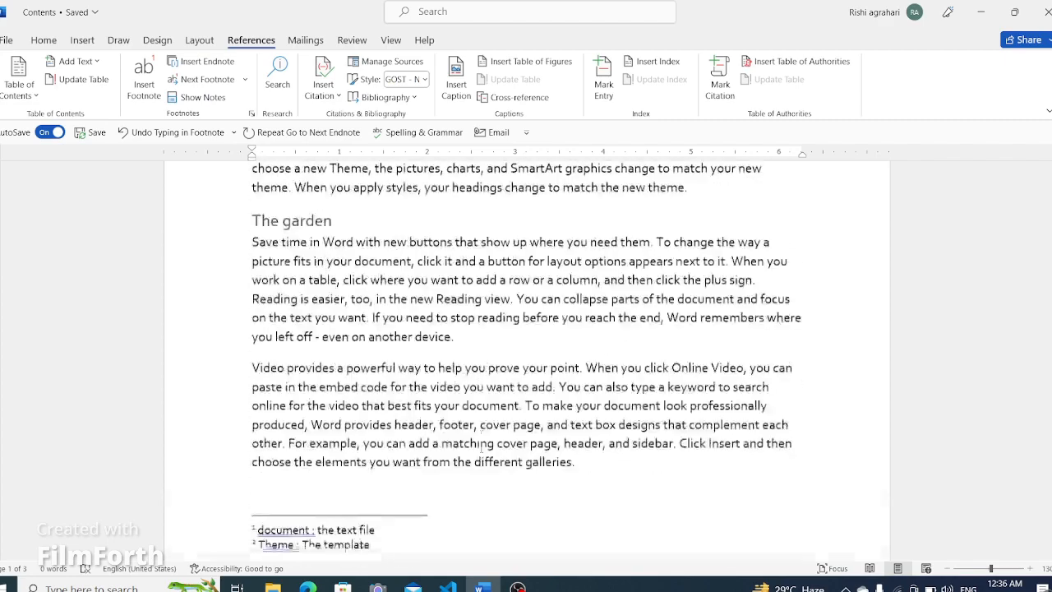
scroll(482, 447, "up", 7)
scroll(485, 448, "down", 4)
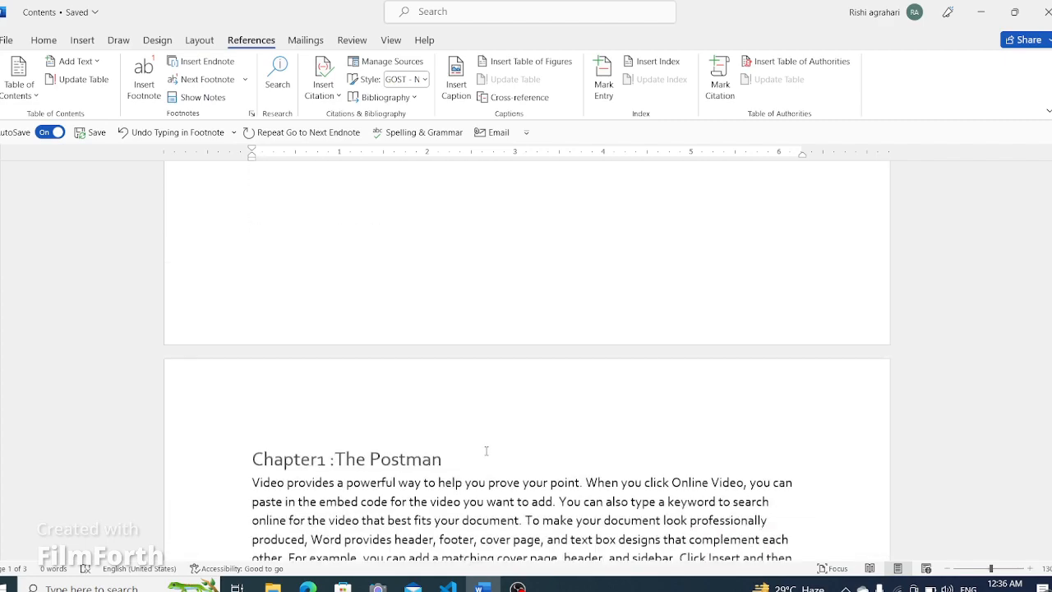
scroll(488, 448, "down", 1)
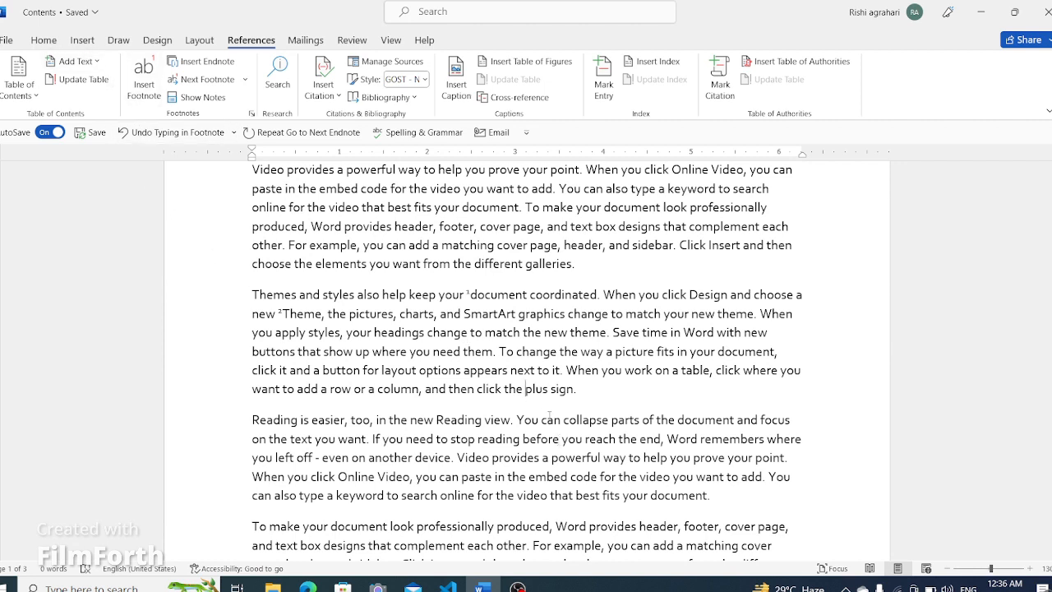
left_click(198, 67)
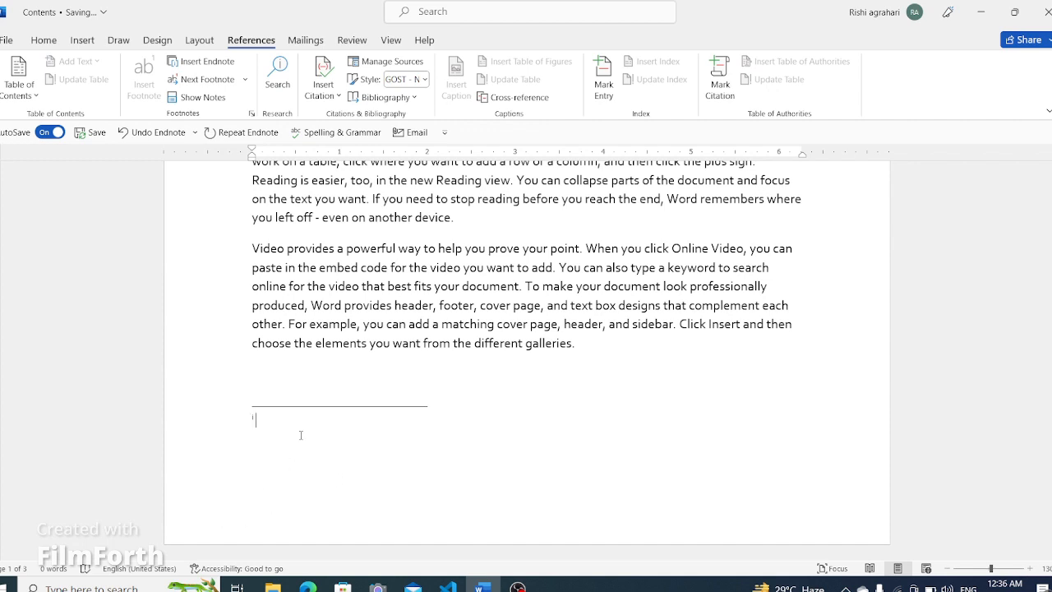
type("plu")
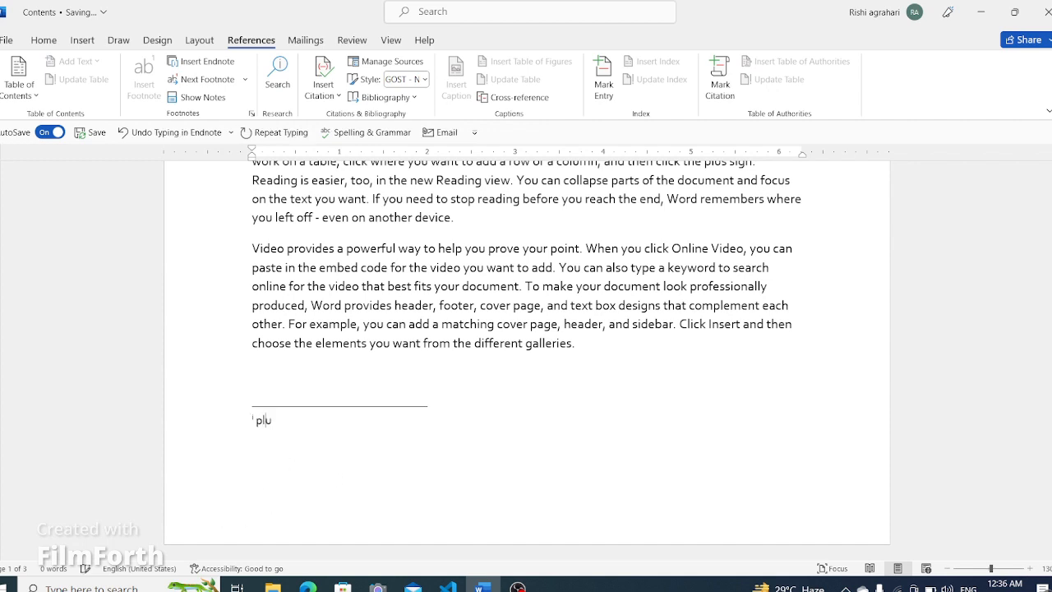
key("BackSpace")
key("BackSpace")
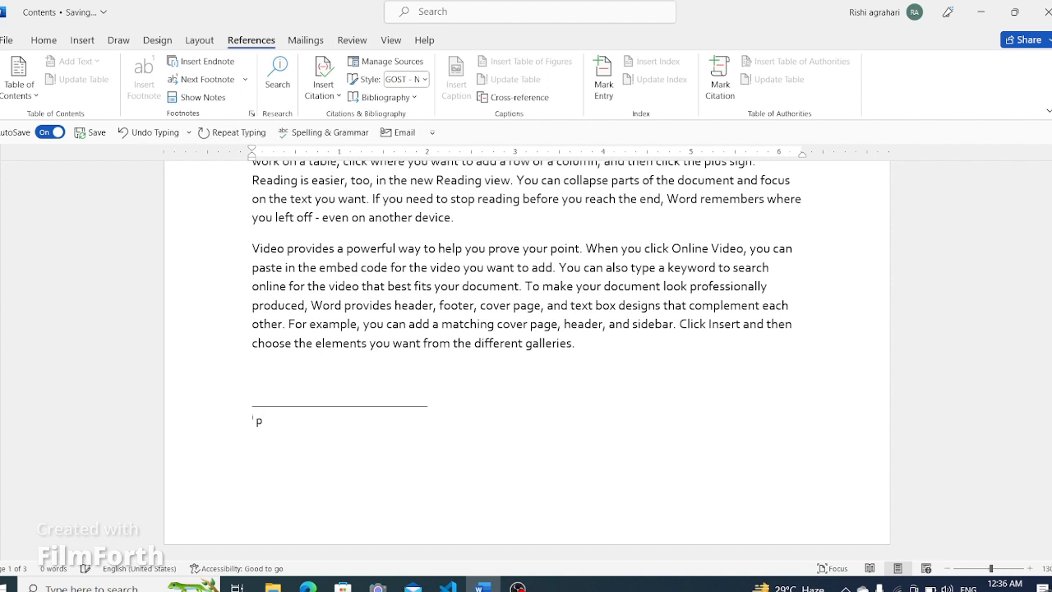
type("lus ")
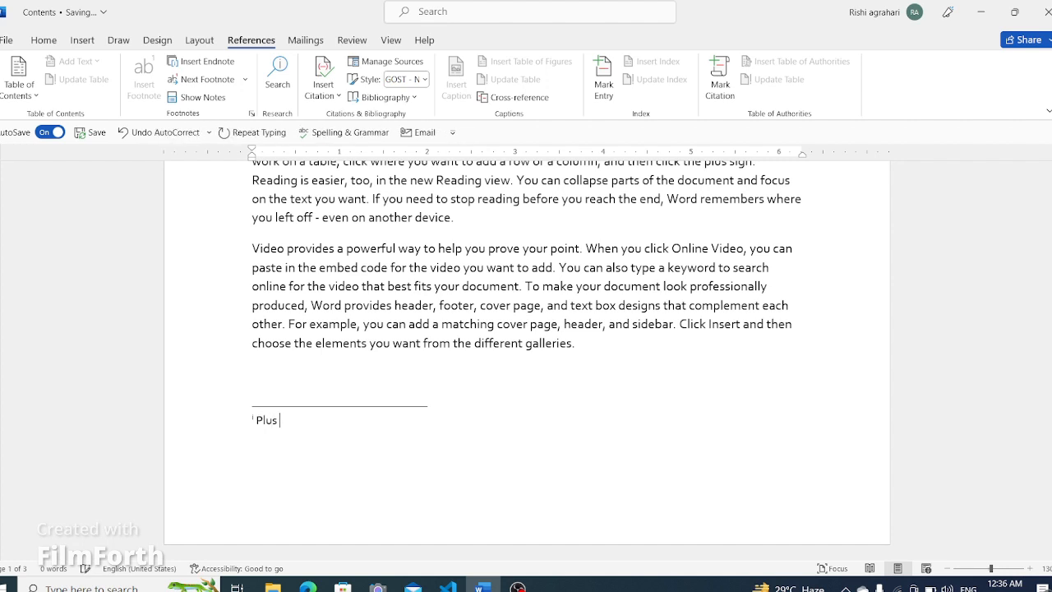
type(": ")
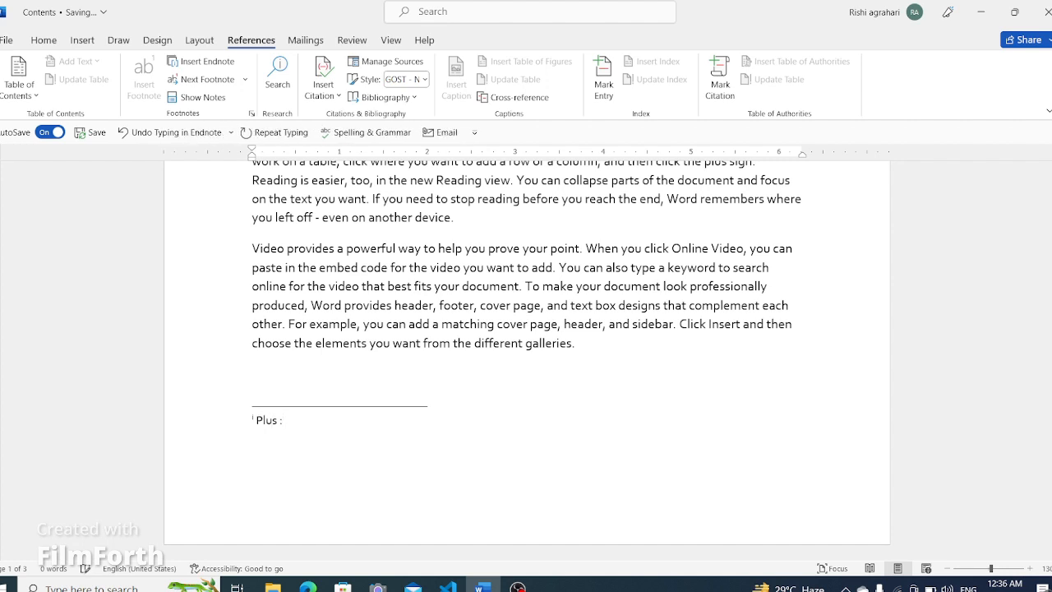
type("it si")
key("BackSpace")
key("BackSpace")
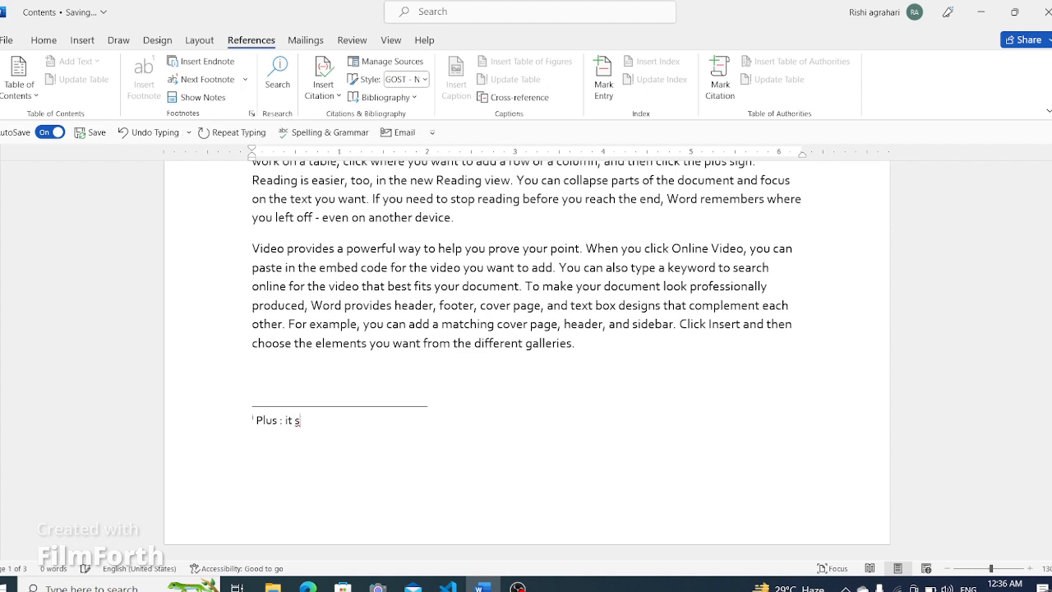
type("is")
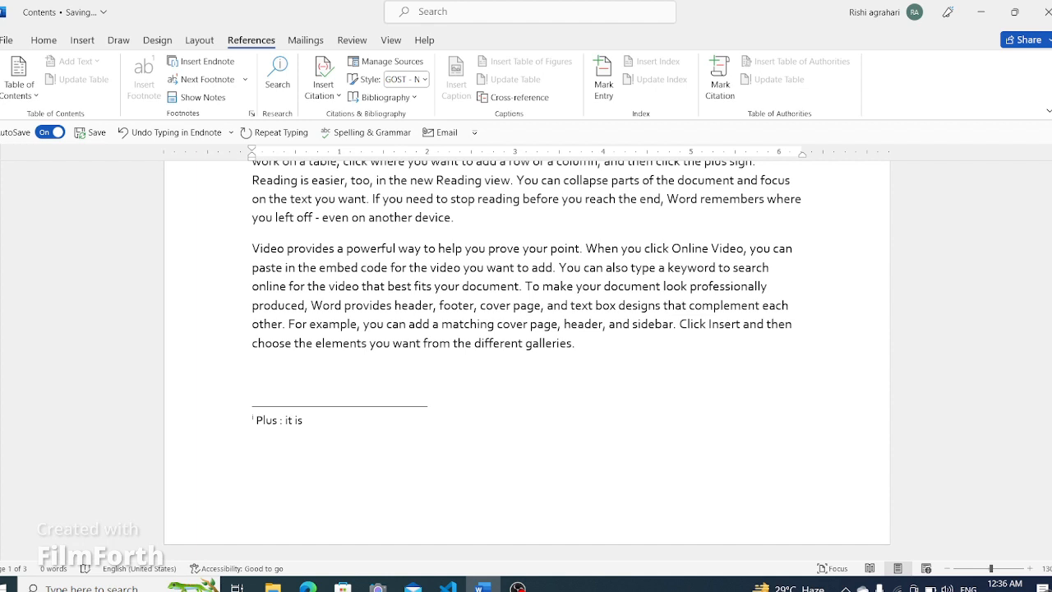
type(" used ")
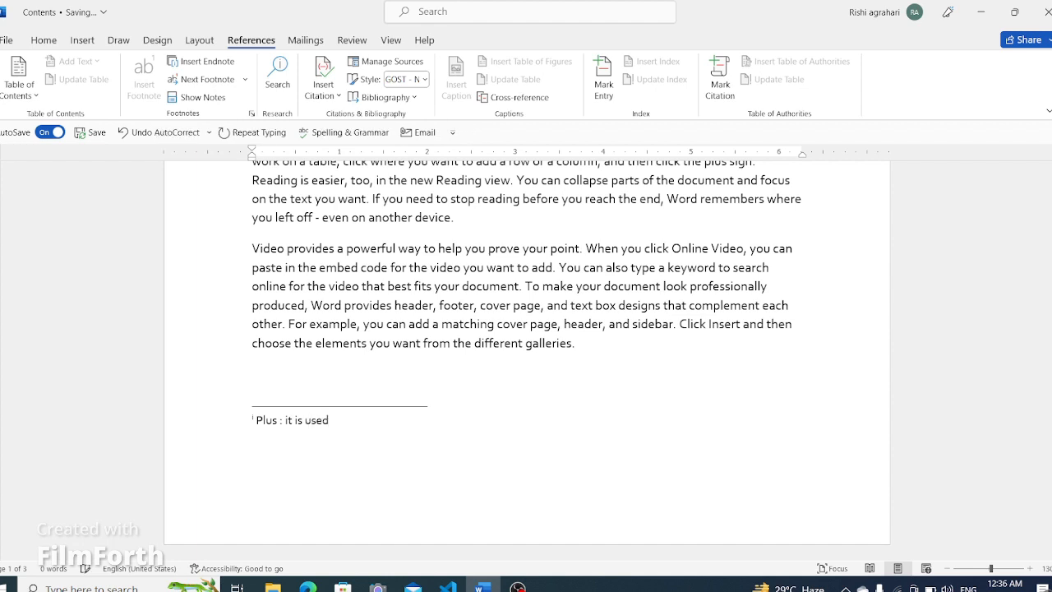
type("to")
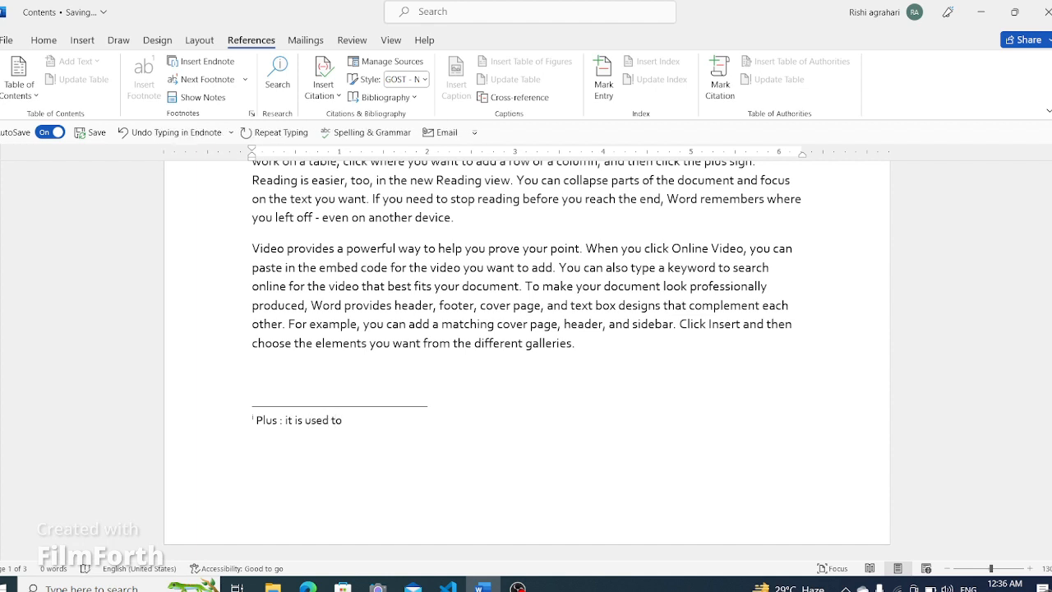
type(" joint different thing")
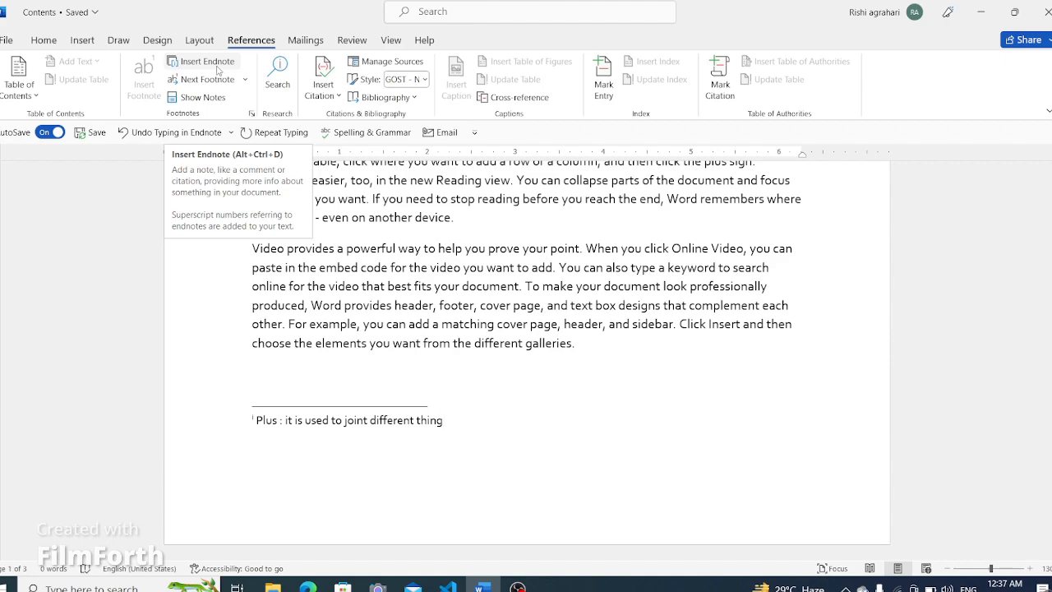
scroll(433, 401, "up", 10)
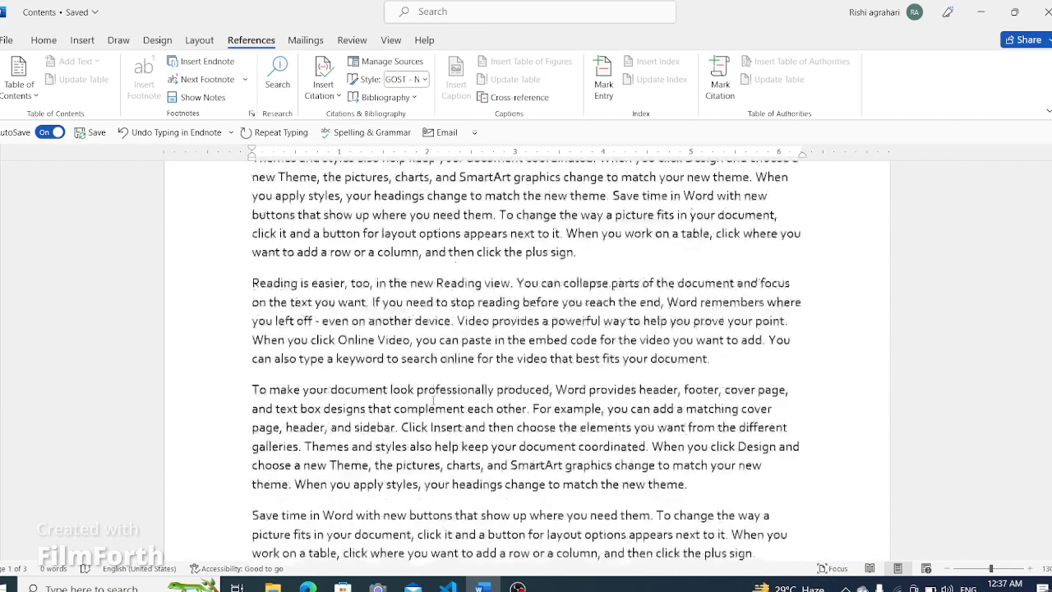
scroll(433, 400, "down", 10)
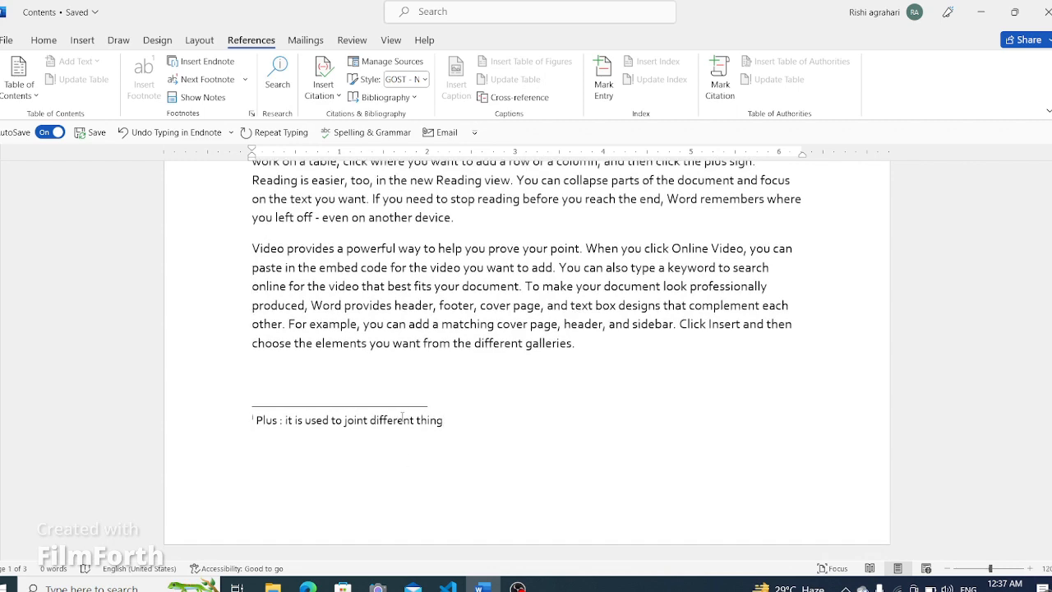
scroll(403, 419, "down", 10, "ctrl")
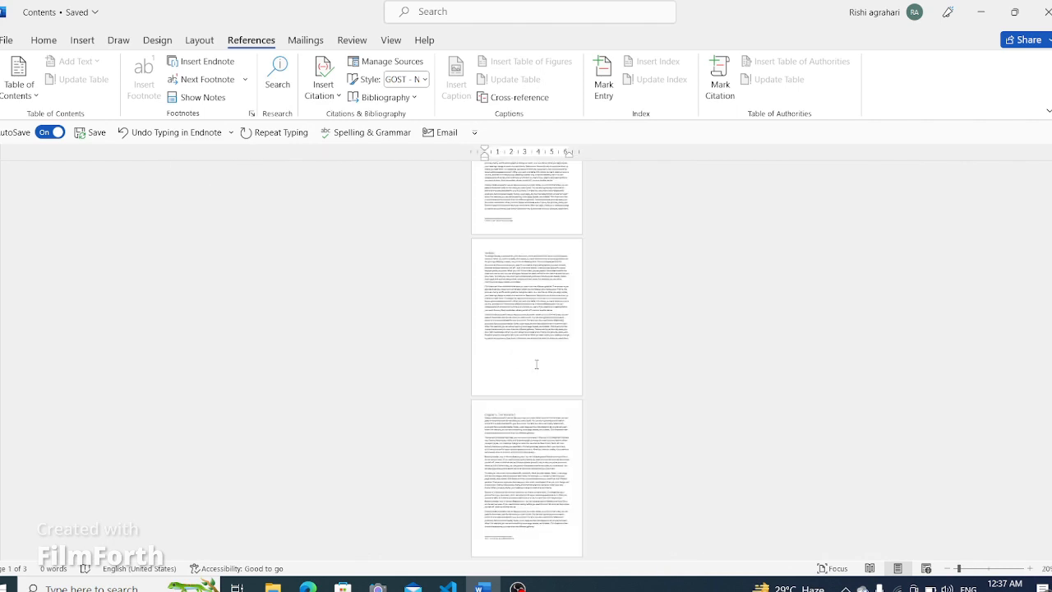
- Scroll through the document pages to review the footnotes, endnote and chapter text
scroll(535, 364, "up", 10)
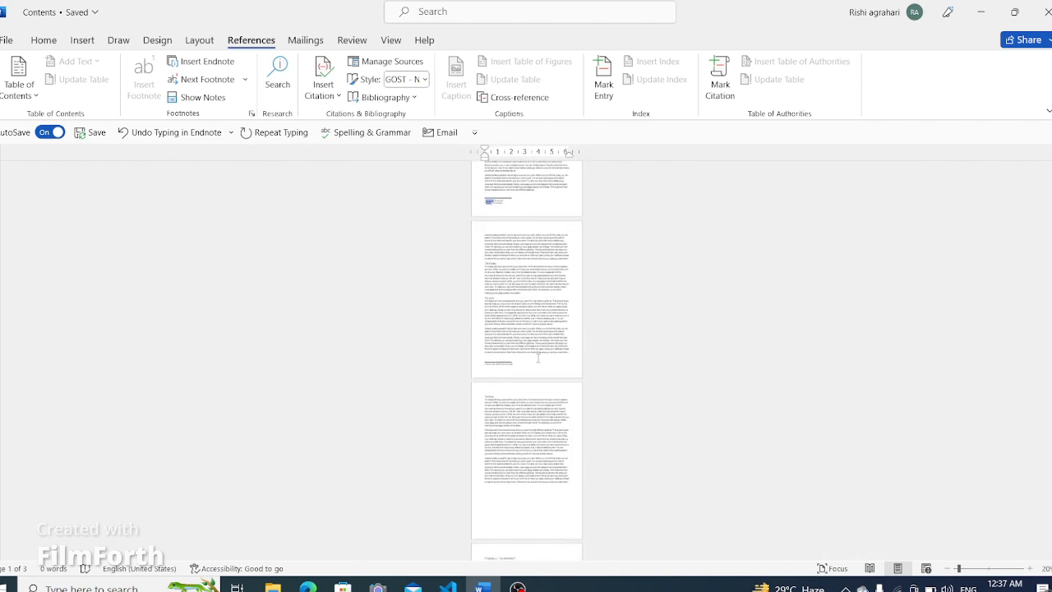
scroll(538, 359, "up", 10)
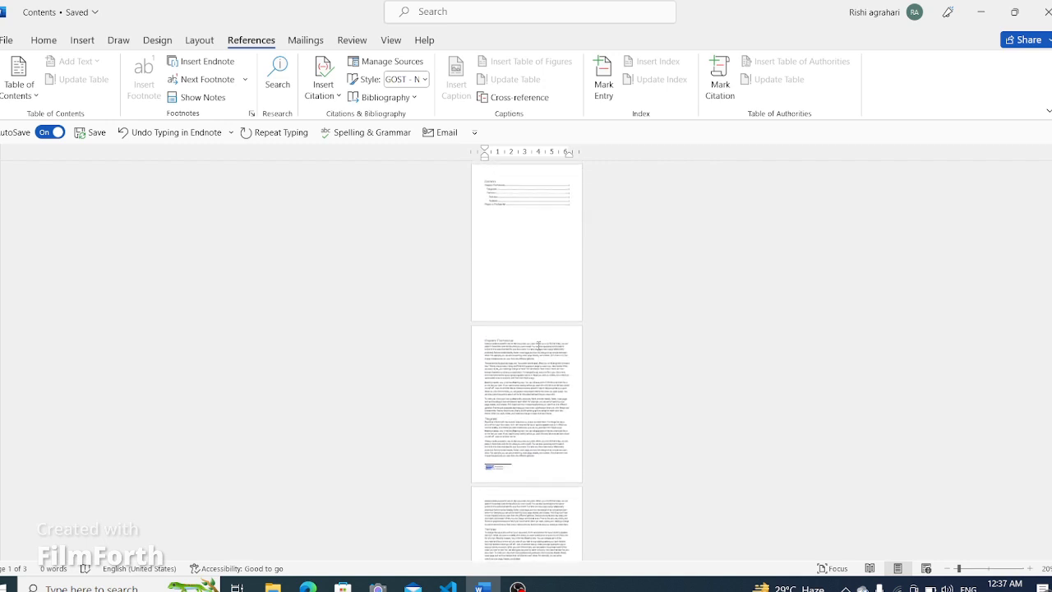
scroll(540, 457, "down", 5)
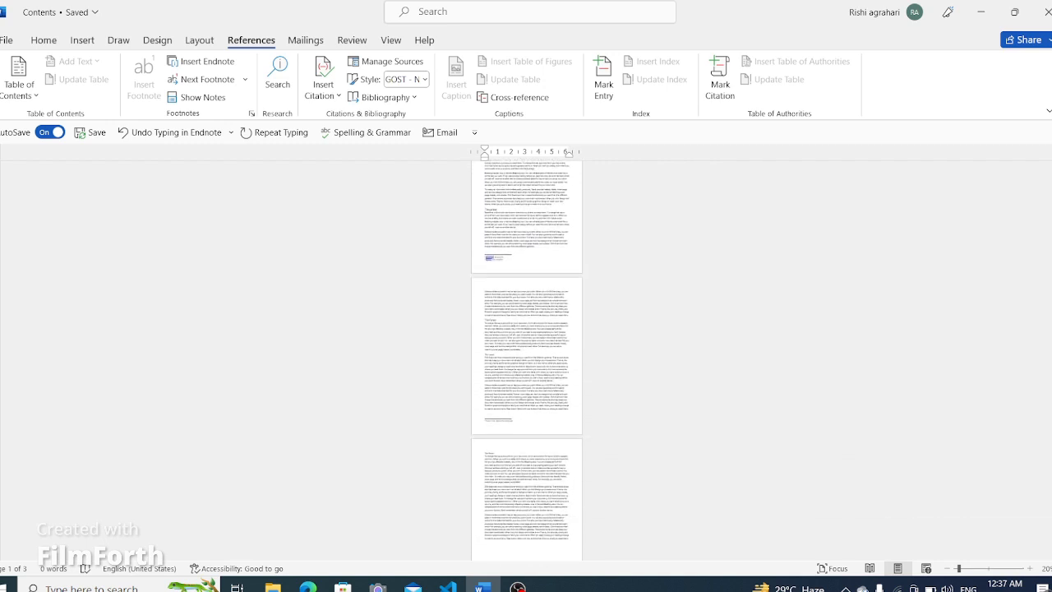
scroll(715, 499, "down", 6)
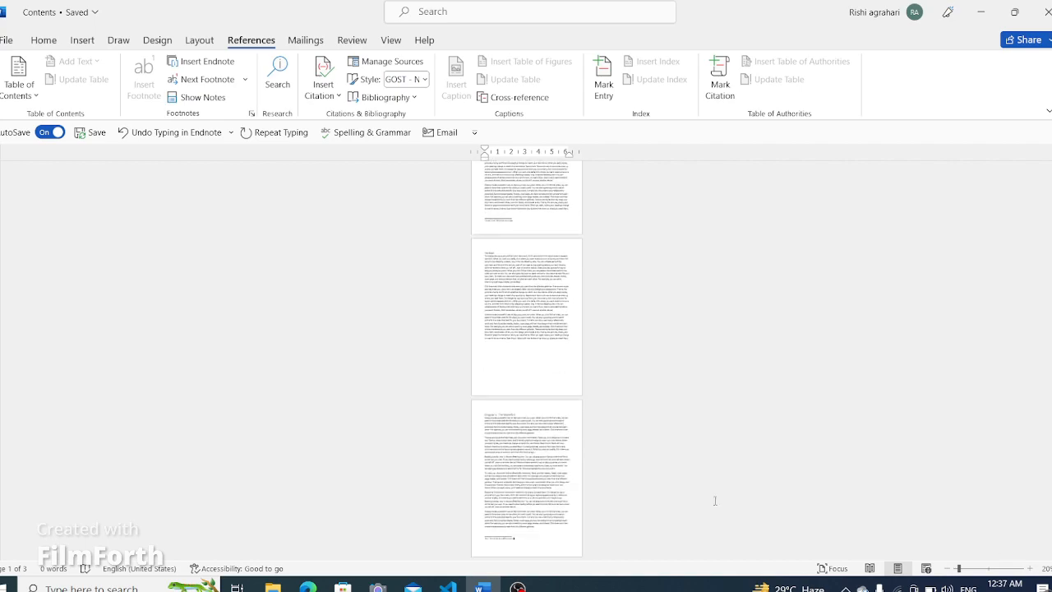
scroll(521, 547, "up", 10)
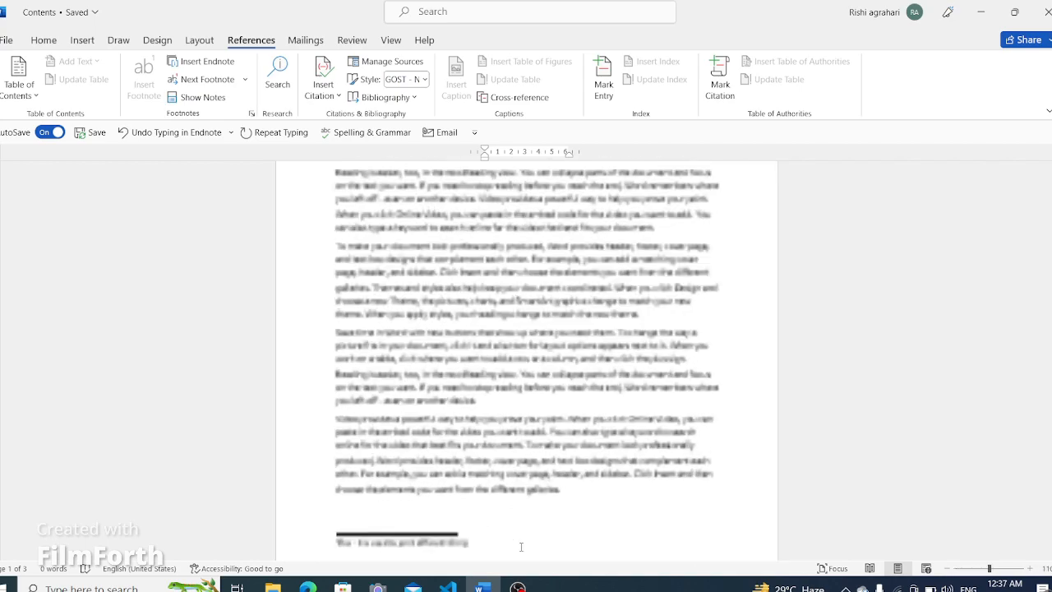
scroll(396, 519, "down", 1)
scroll(396, 520, "up", 2)
scroll(398, 515, "down", 6)
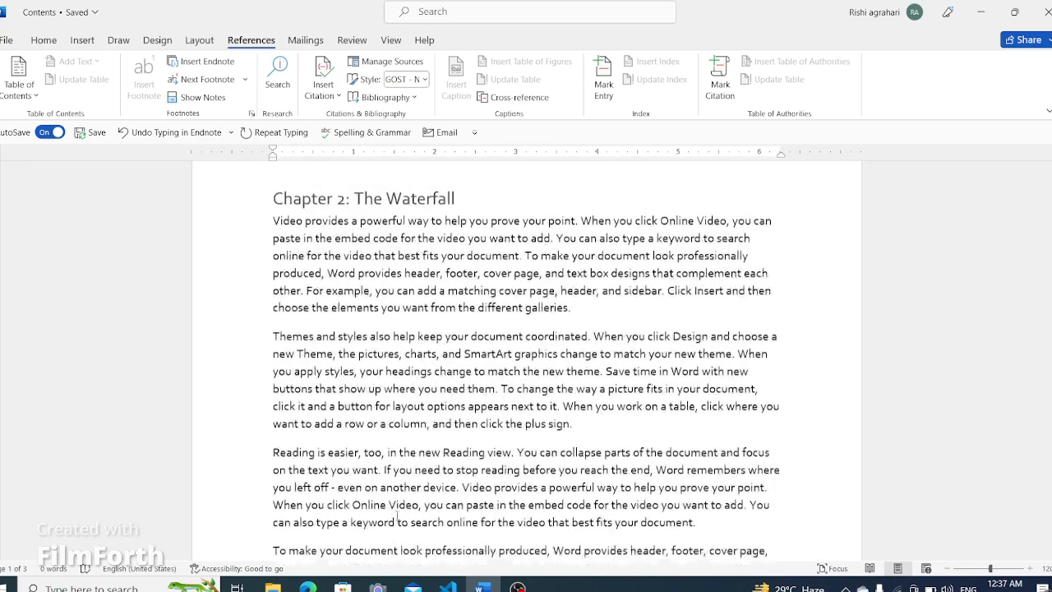
scroll(398, 514, "up", 3)
scroll(397, 515, "down", 8)
scroll(397, 514, "up", 1)
scroll(481, 479, "down", 15)
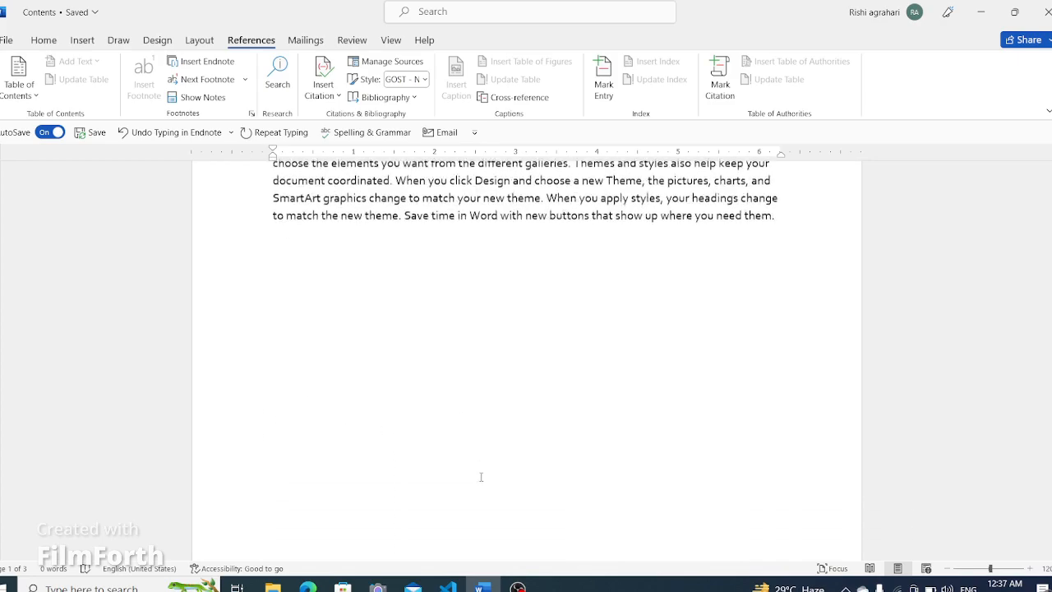
scroll(498, 493, "down", 4)
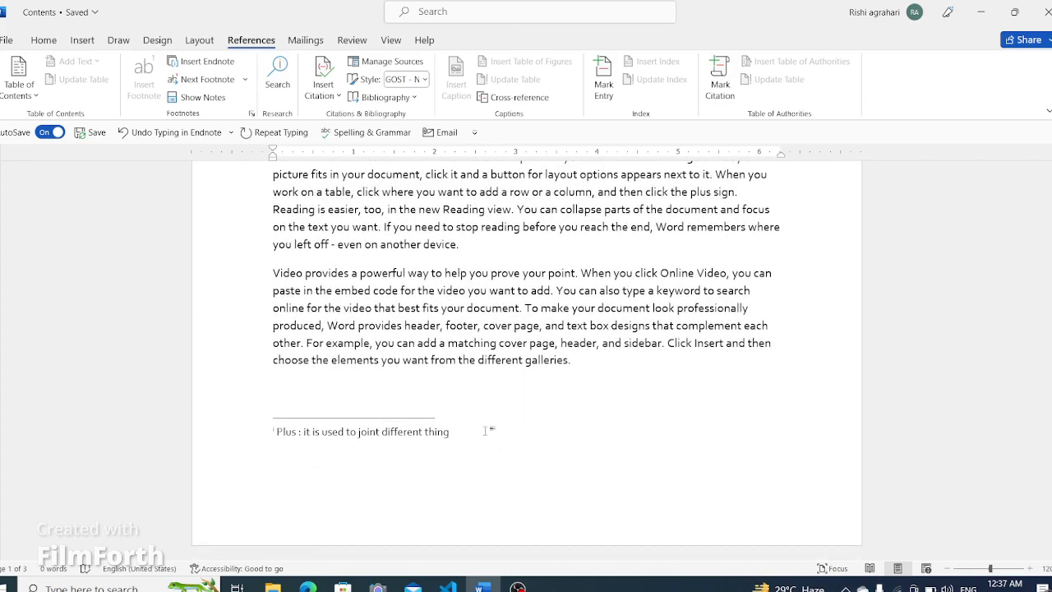
scroll(486, 429, "up", 3)
scroll(487, 430, "down", 20)
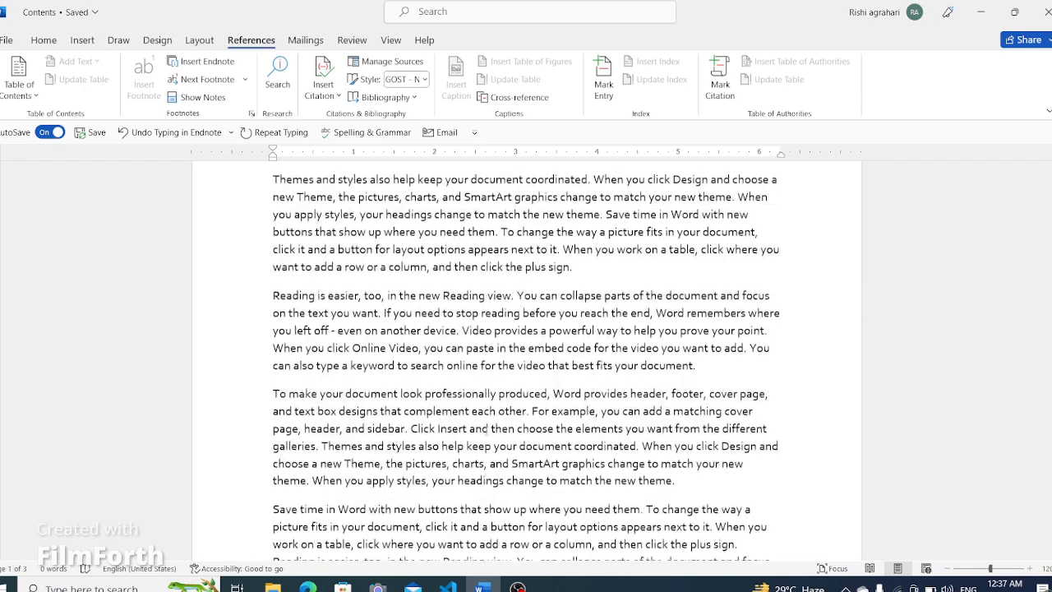
scroll(303, 378, "up", 1)
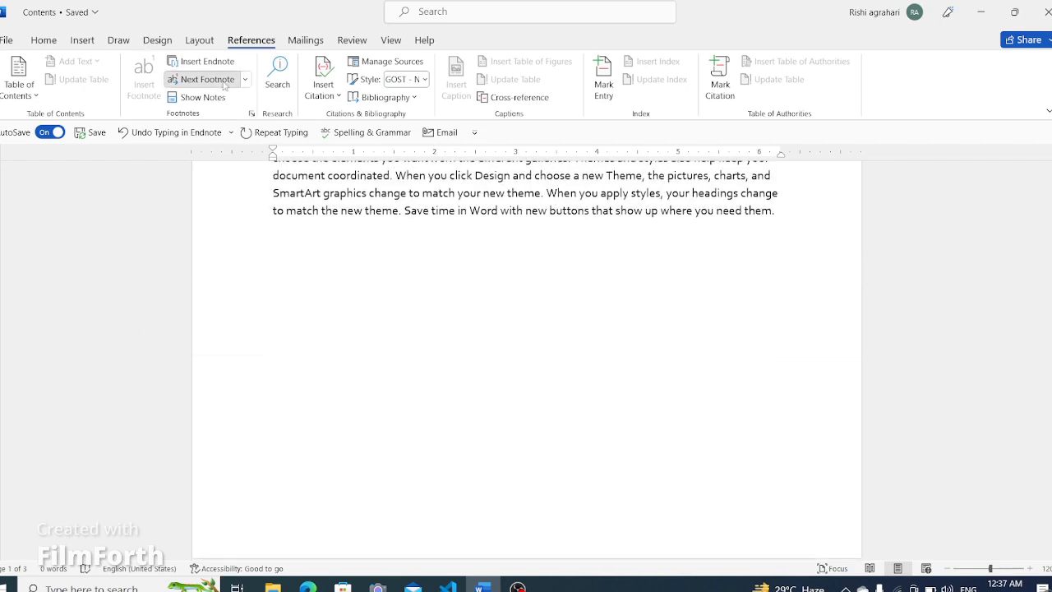
- Step through the notes with Next Footnote, Previous Footnote and Next Endnote navigation
left_click(199, 79)
left_click(244, 80)
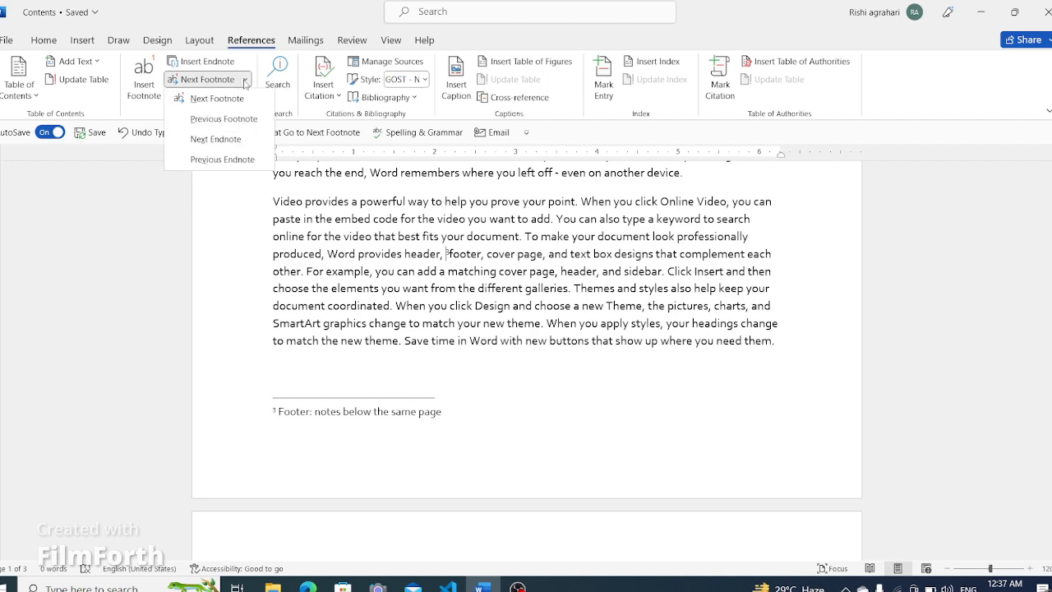
left_click(223, 119)
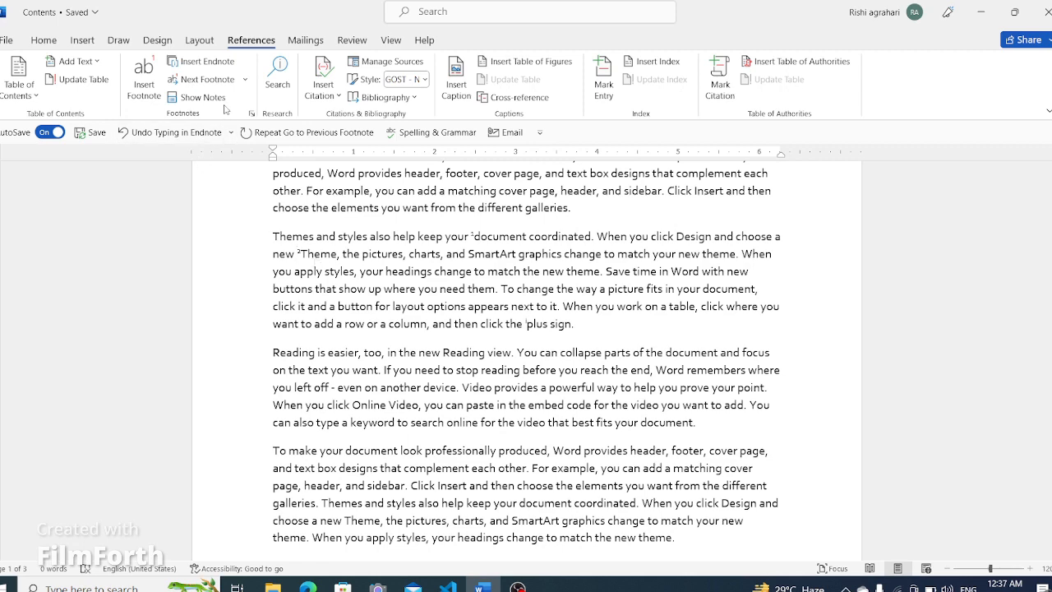
left_click(244, 80)
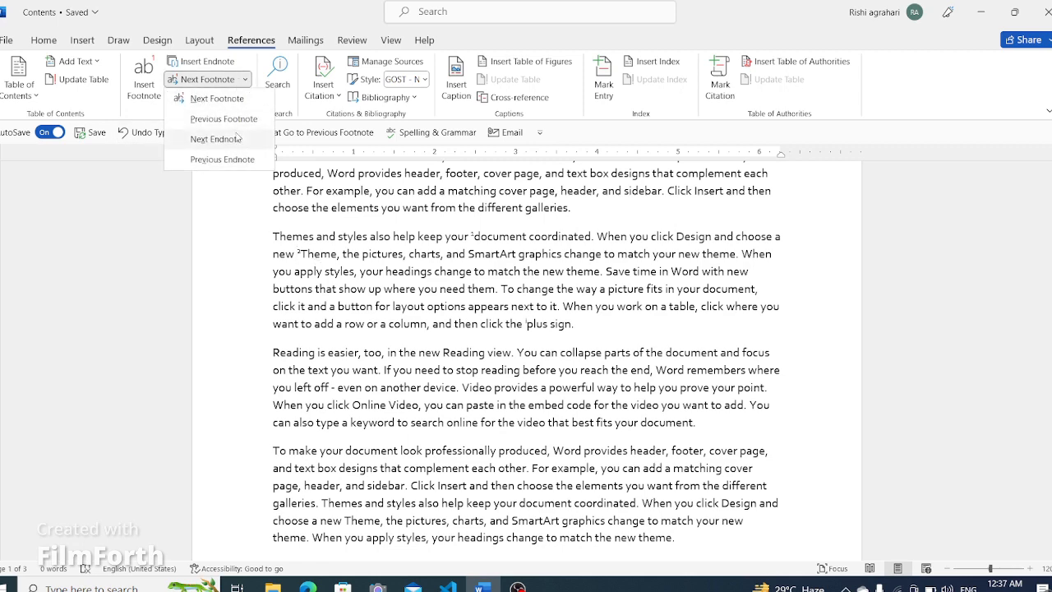
left_click(237, 138)
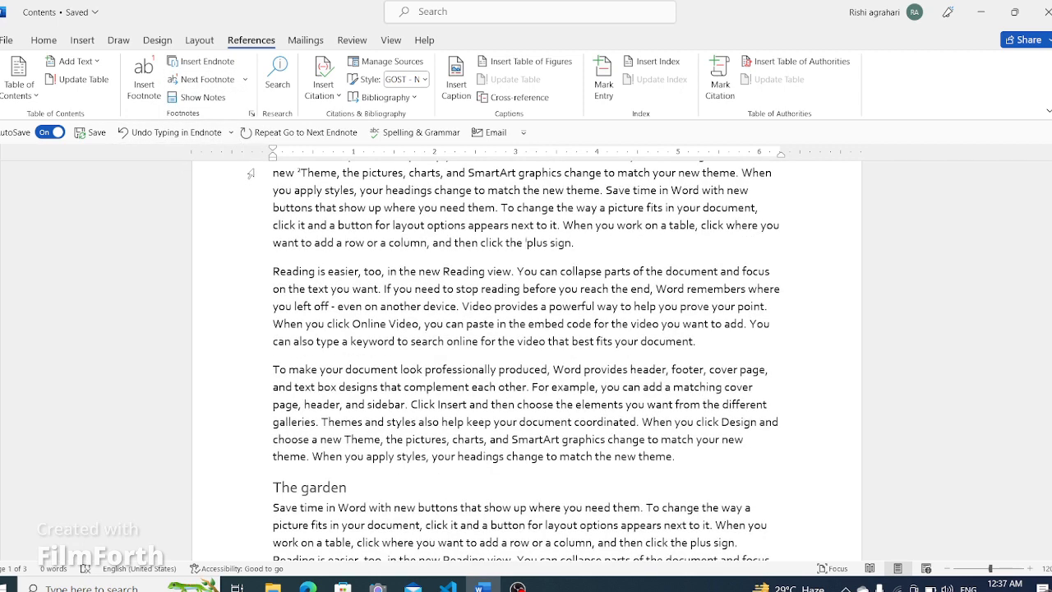
left_click(244, 80)
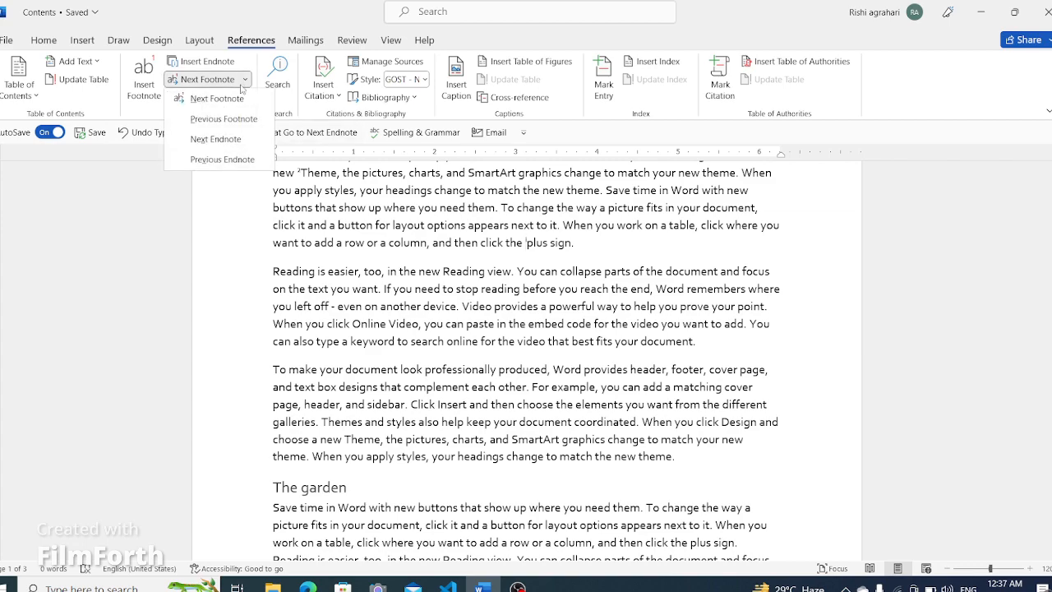
left_click(237, 140)
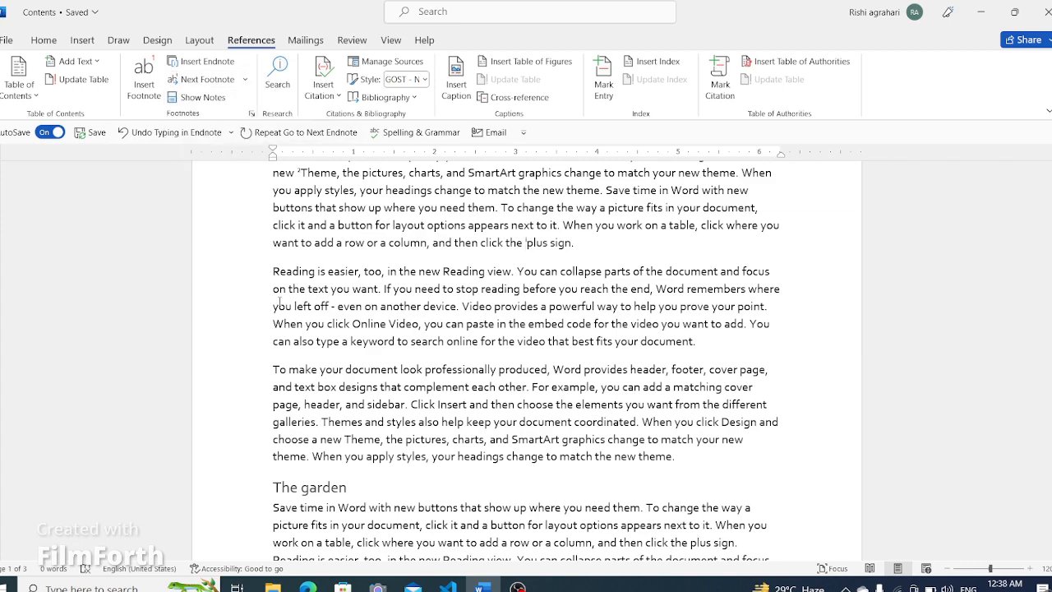
- Jump to the next endnote and scroll to view the endnote text at the end of the document
scroll(280, 303, "down", 10)
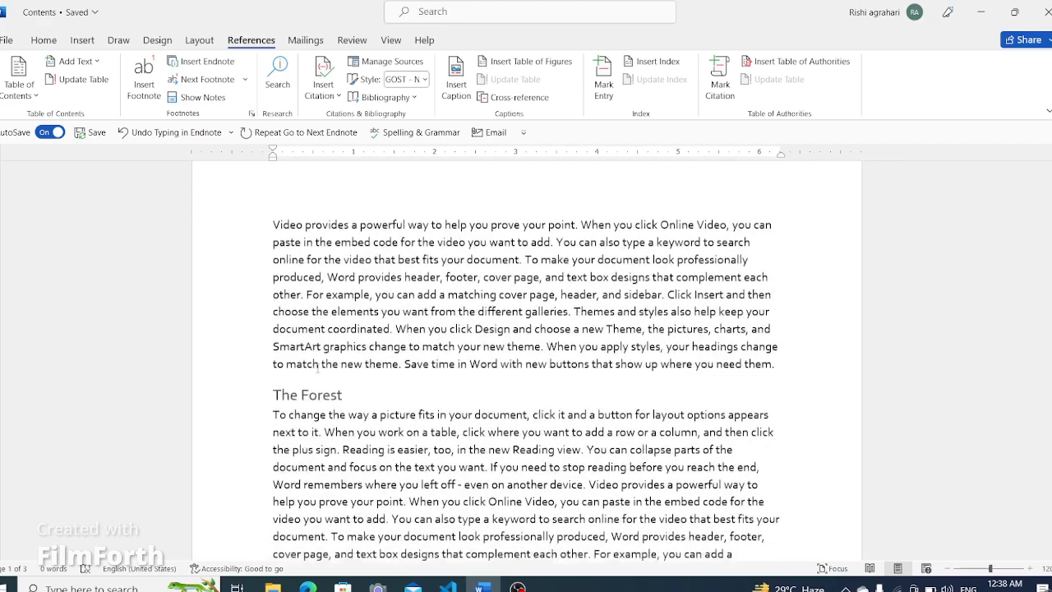
scroll(318, 369, "down", 15)
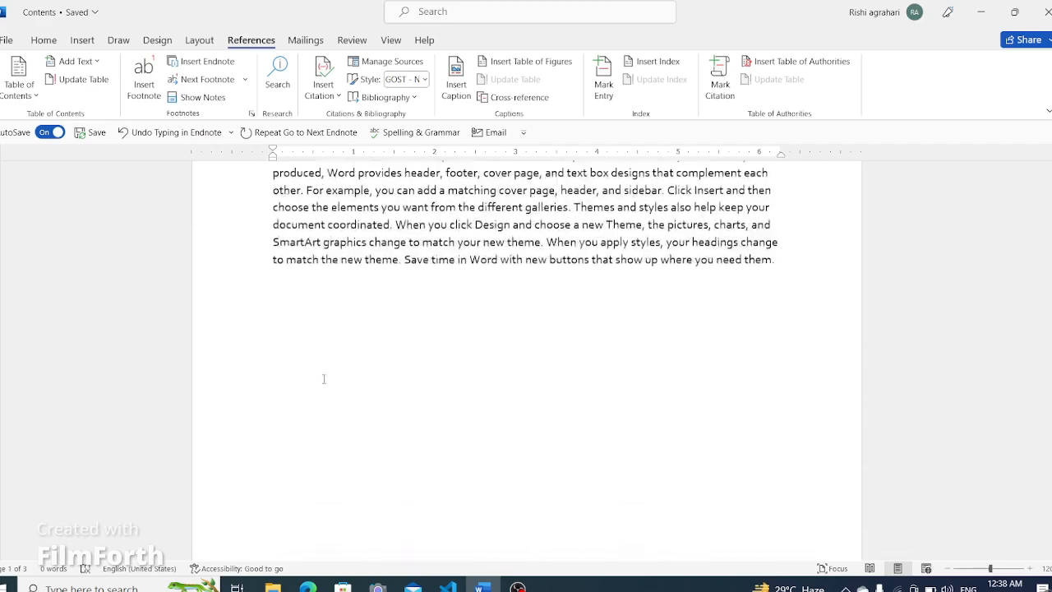
scroll(323, 378, "down", 5)
left_click(235, 82)
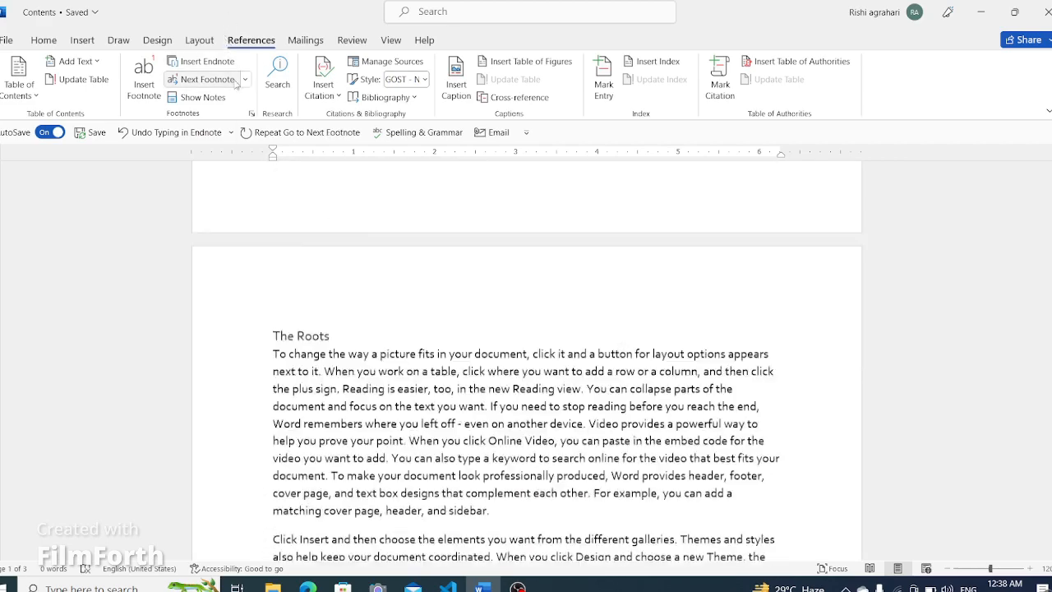
left_click(245, 79)
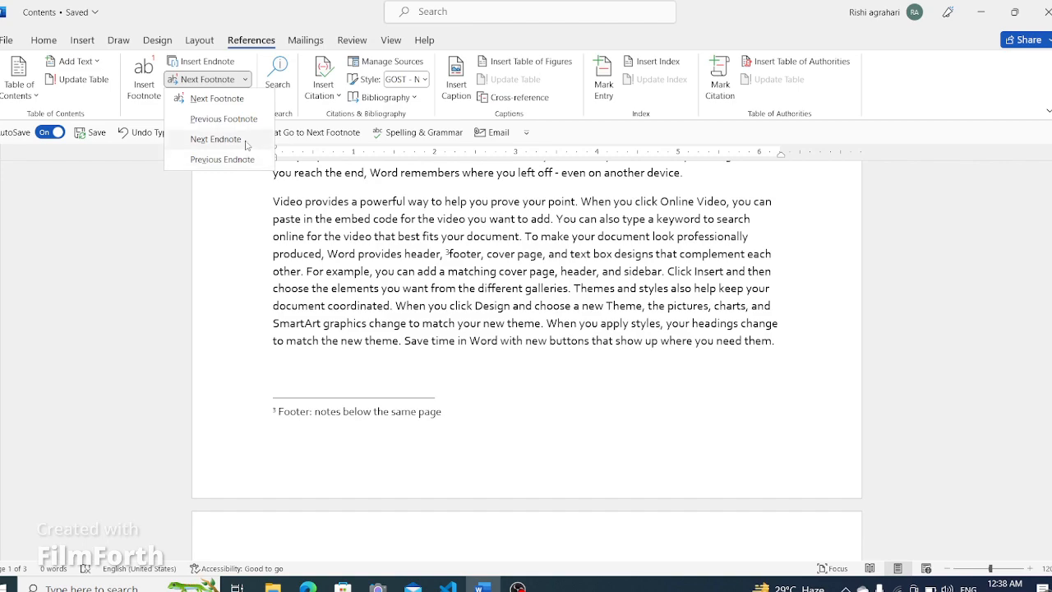
left_click(216, 139)
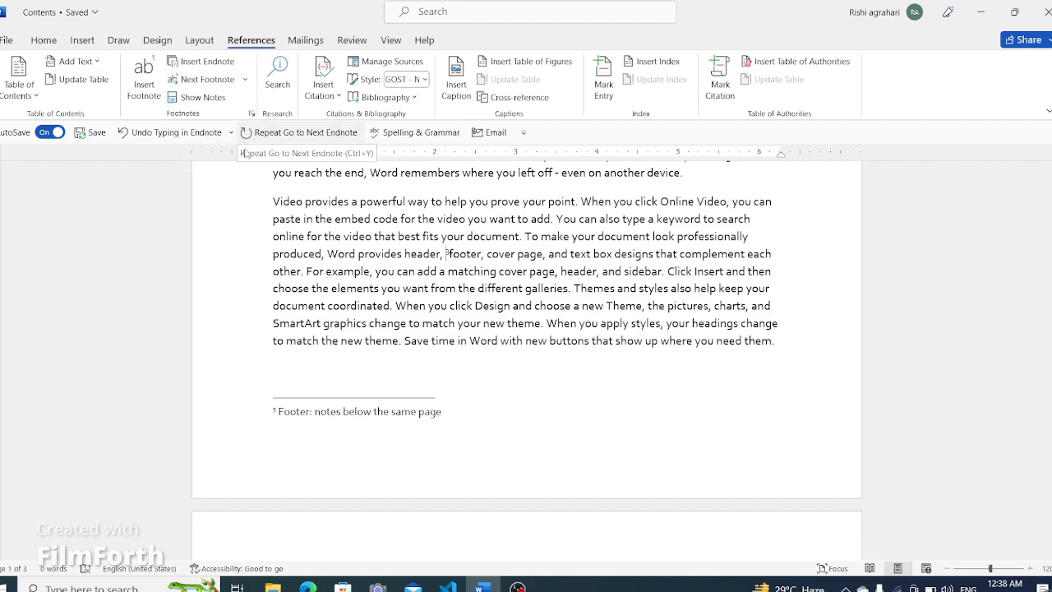
scroll(277, 278, "down", 4)
scroll(277, 278, "down", 15)
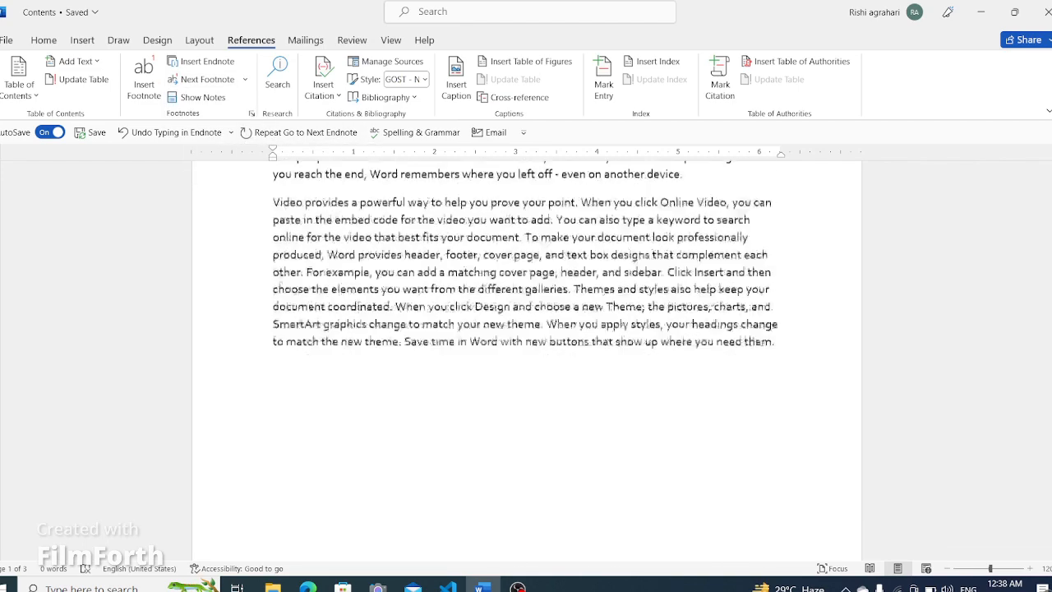
scroll(289, 274, "down", 1)
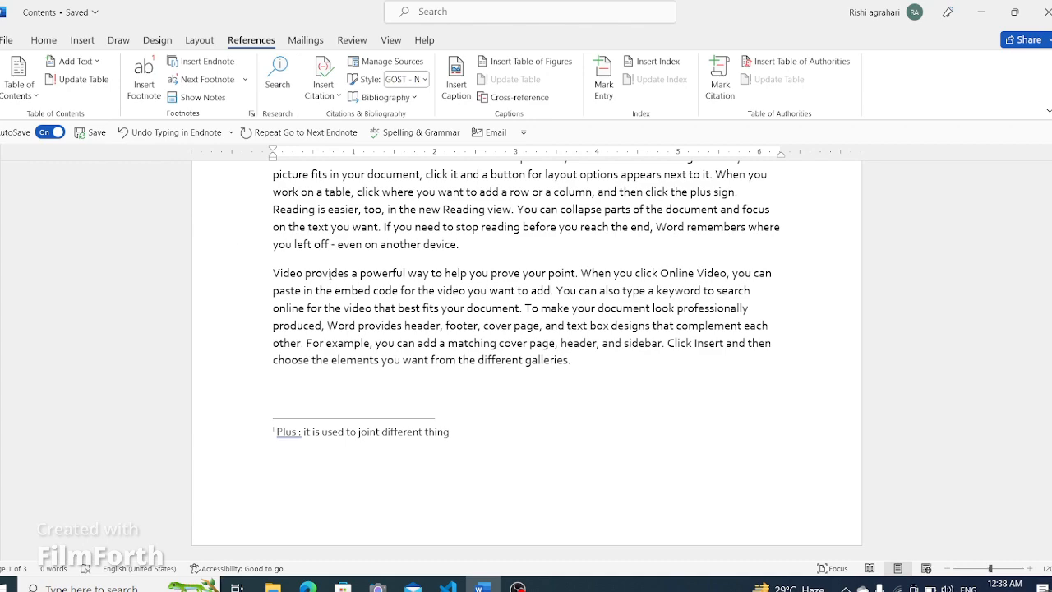
scroll(329, 274, "up", 10)
scroll(329, 274, "down", 5)
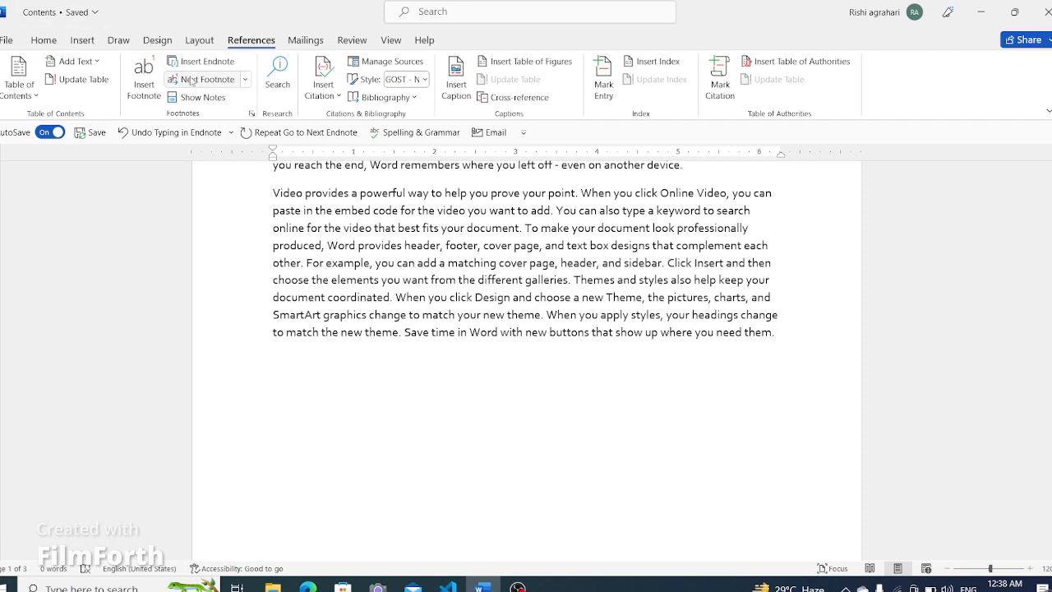
- Insert an endnote before "headings" in "your headings change to match the new theme", reading "Heading:top caption"
left_click(230, 67)
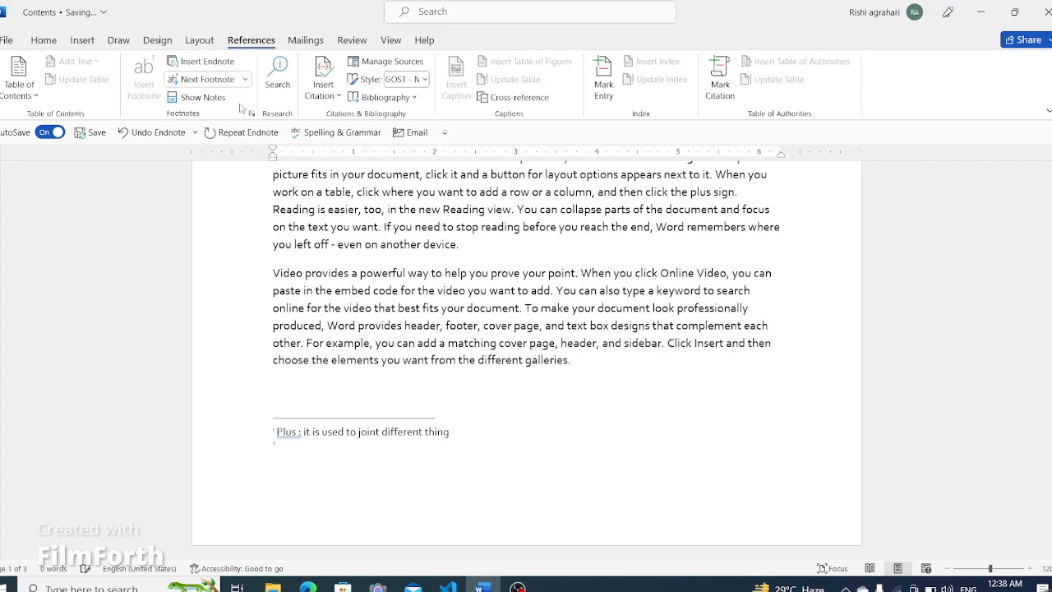
type("heading")
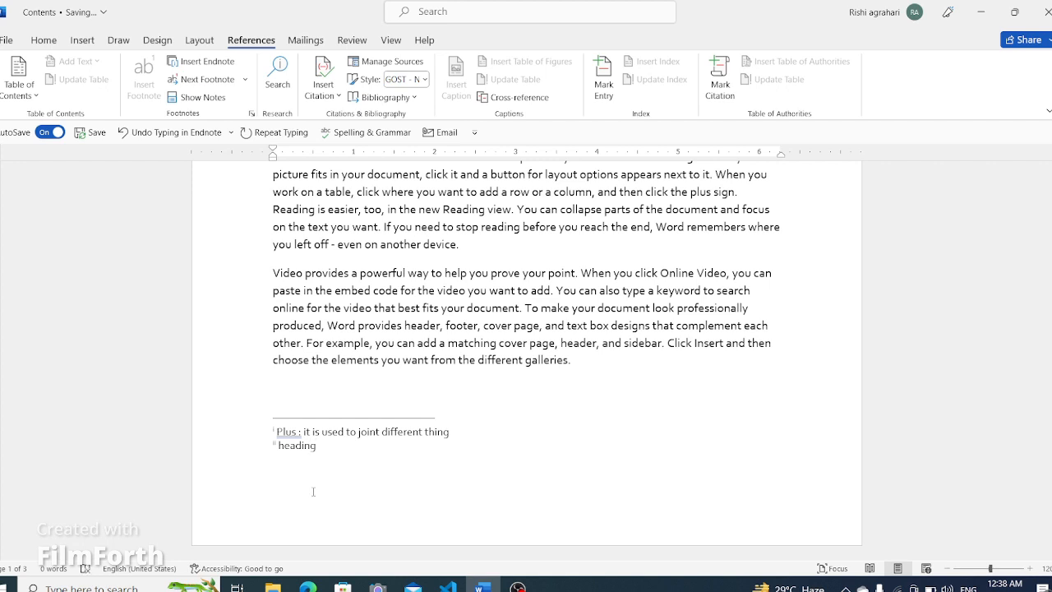
type(":")
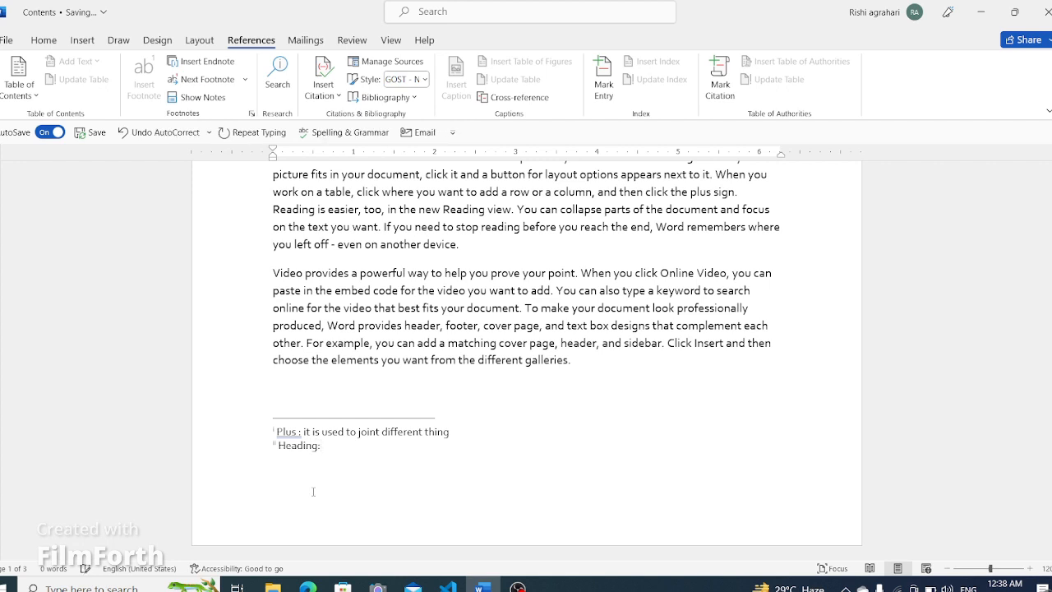
type("top")
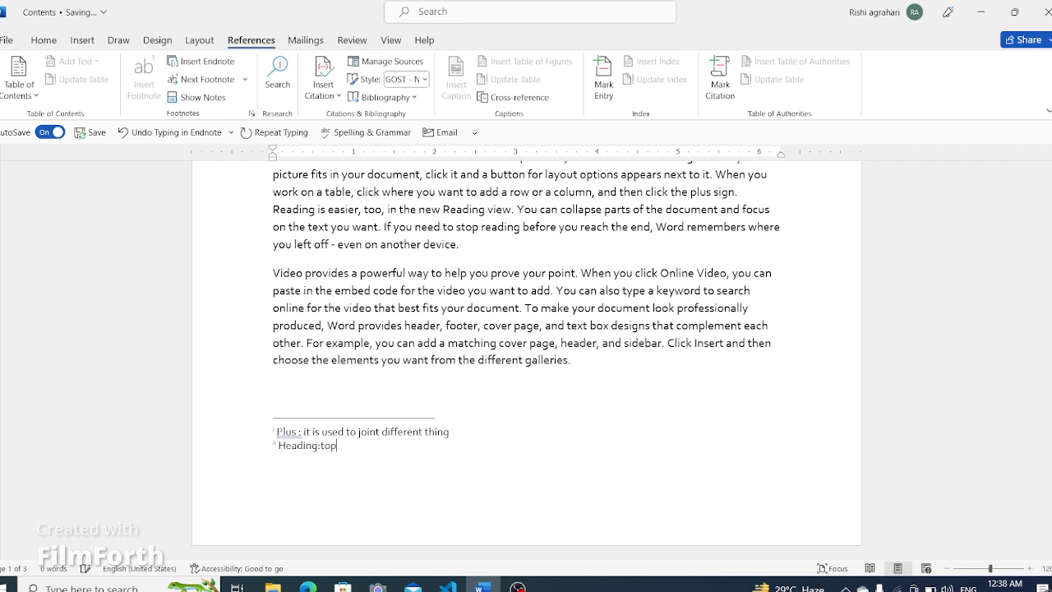
type(" caption")
left_click(321, 444)
- Move between the endnotes and footnotes using Previous Endnote, Next Footnote and Next Endnote navigation
left_click(207, 80)
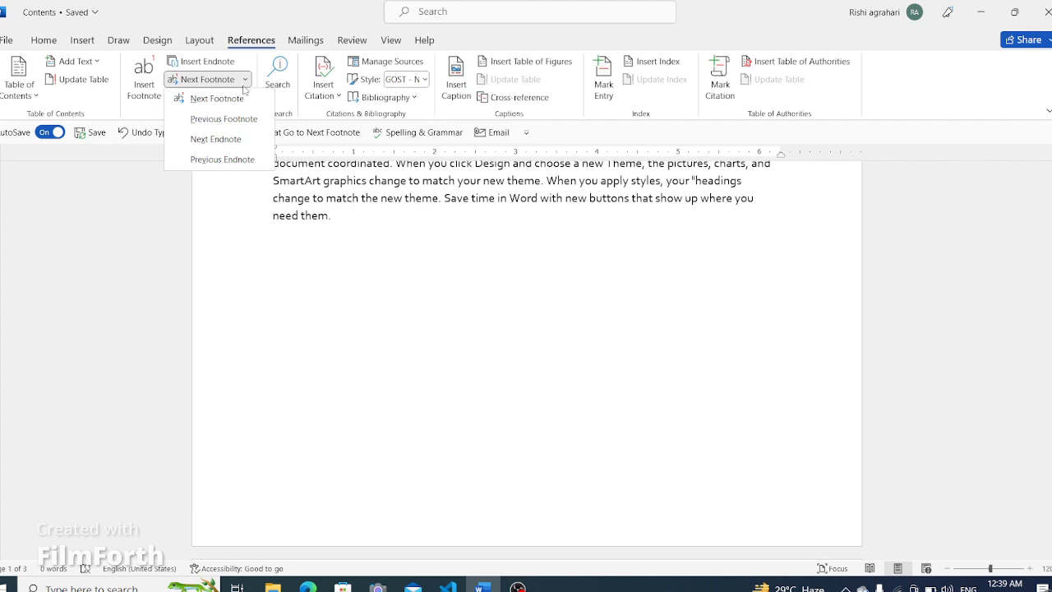
left_click(242, 159)
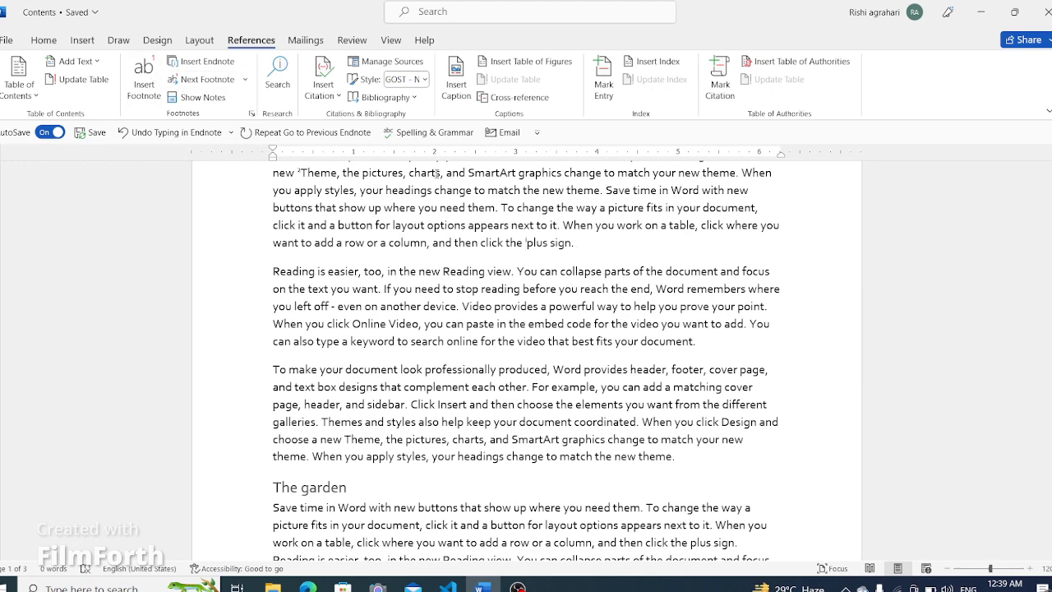
scroll(535, 271, "up", 8, "ctrl")
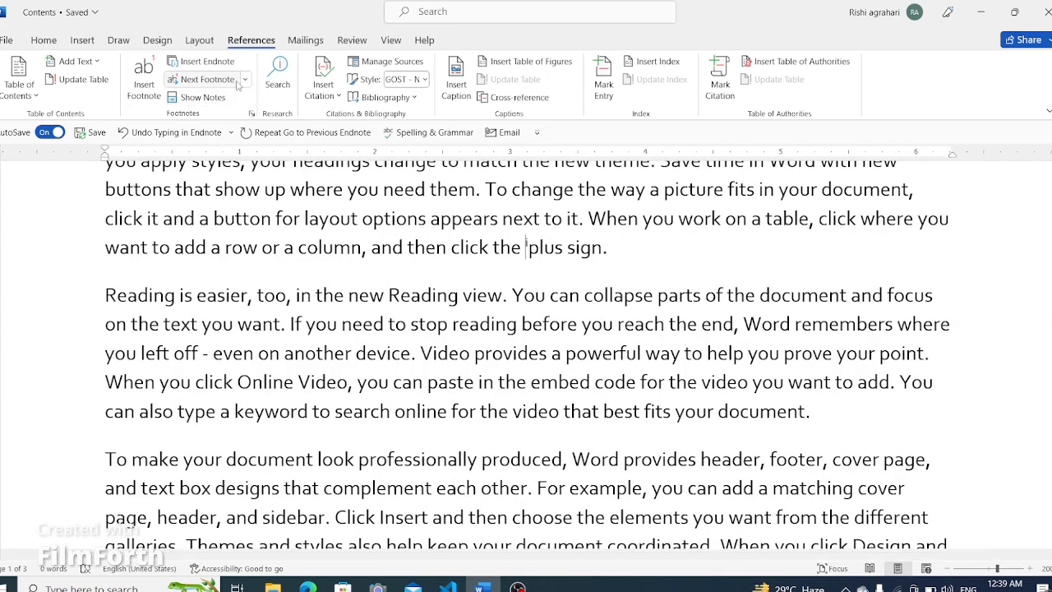
left_click(205, 79)
left_click(245, 79)
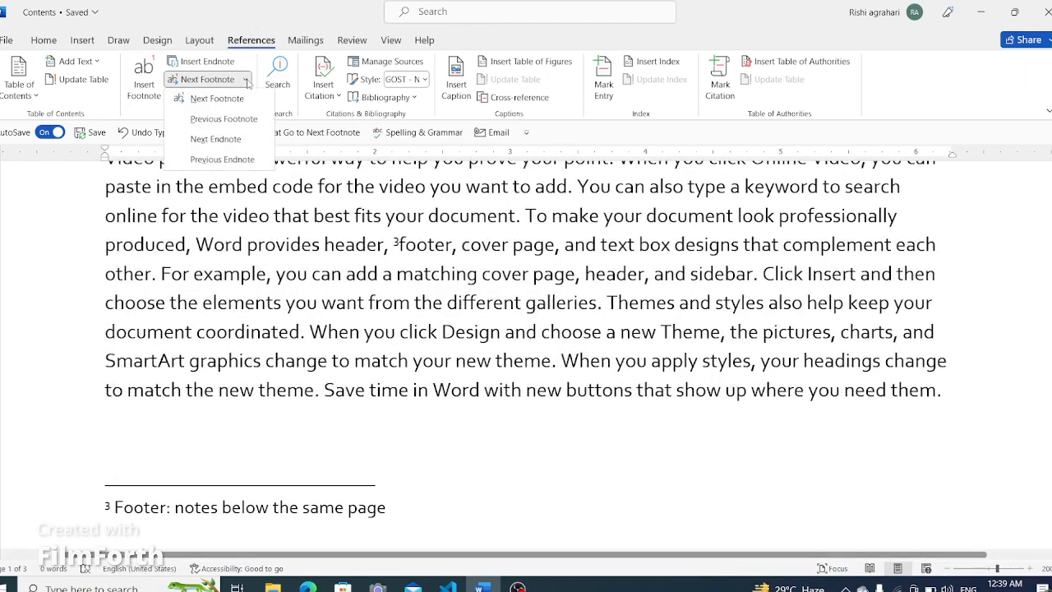
left_click(243, 166)
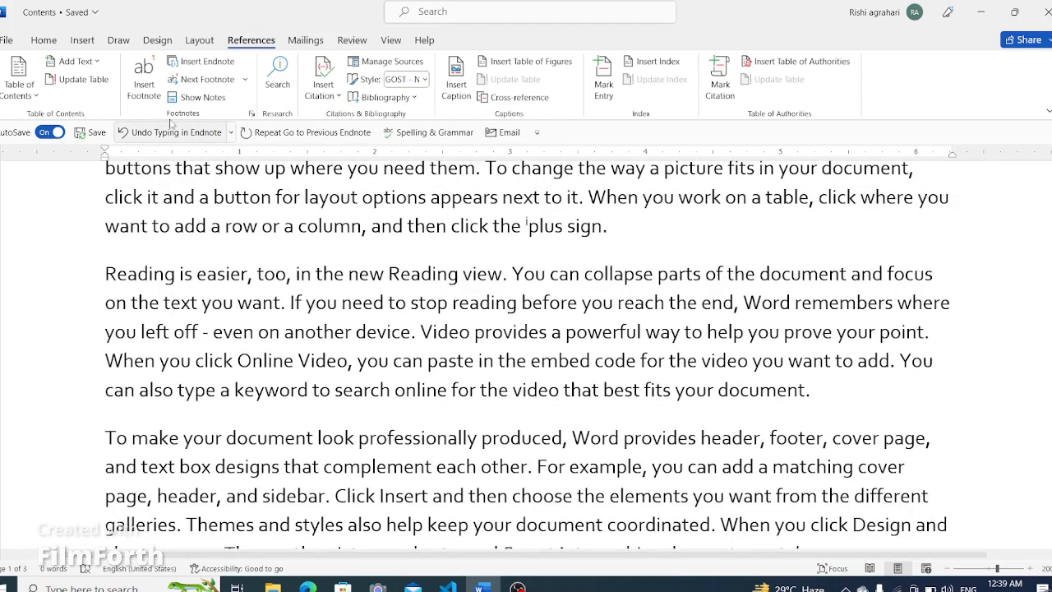
left_click(245, 79)
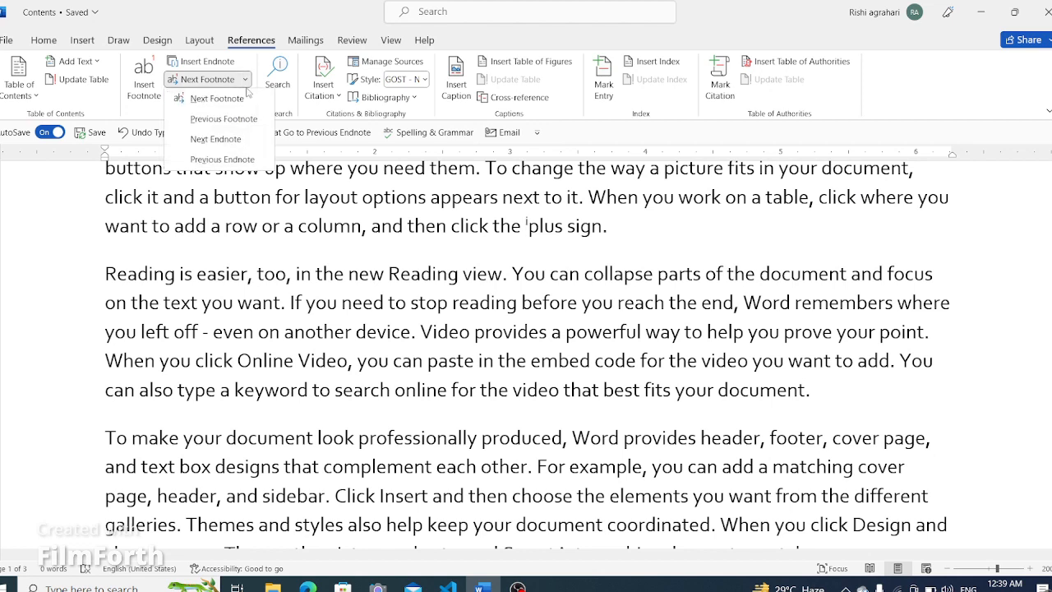
left_click(233, 145)
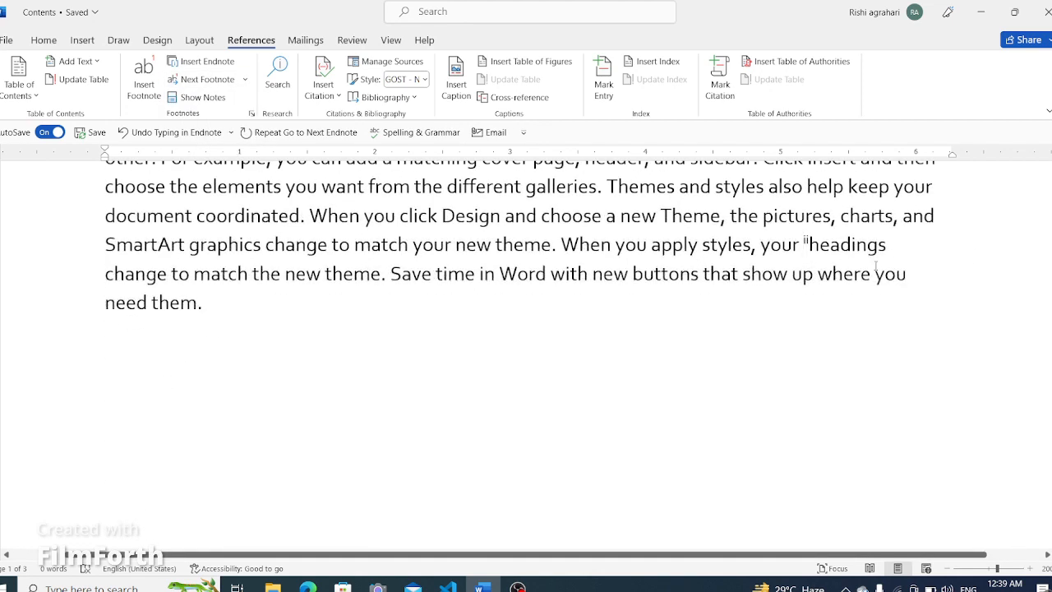
- Review the document's pages, including the body text, the footnotes and the table of contents
scroll(804, 243, "up", 5, "ctrl")
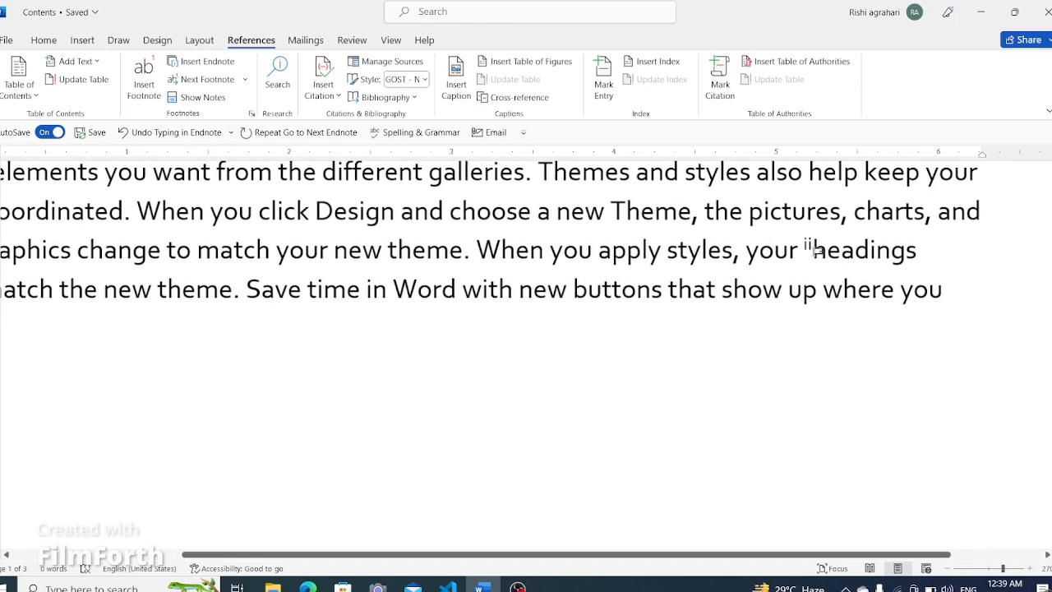
scroll(559, 293, "down", 5)
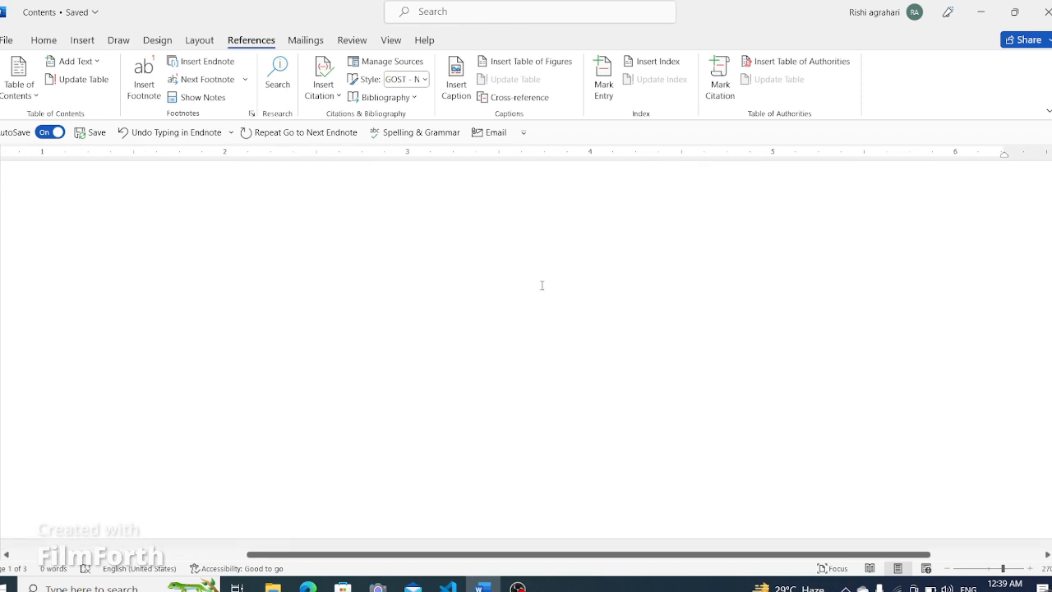
scroll(523, 285, "down", 15, "ctrl")
scroll(525, 287, "down", 6, "ctrl")
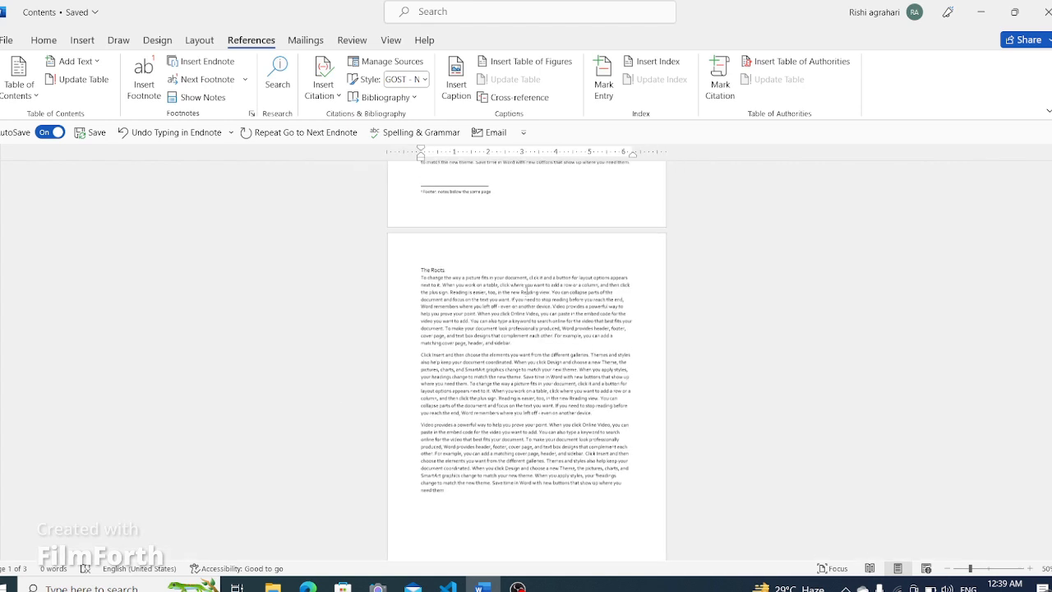
scroll(526, 288, "down", 5)
scroll(525, 288, "down", 3)
scroll(526, 289, "up", 6)
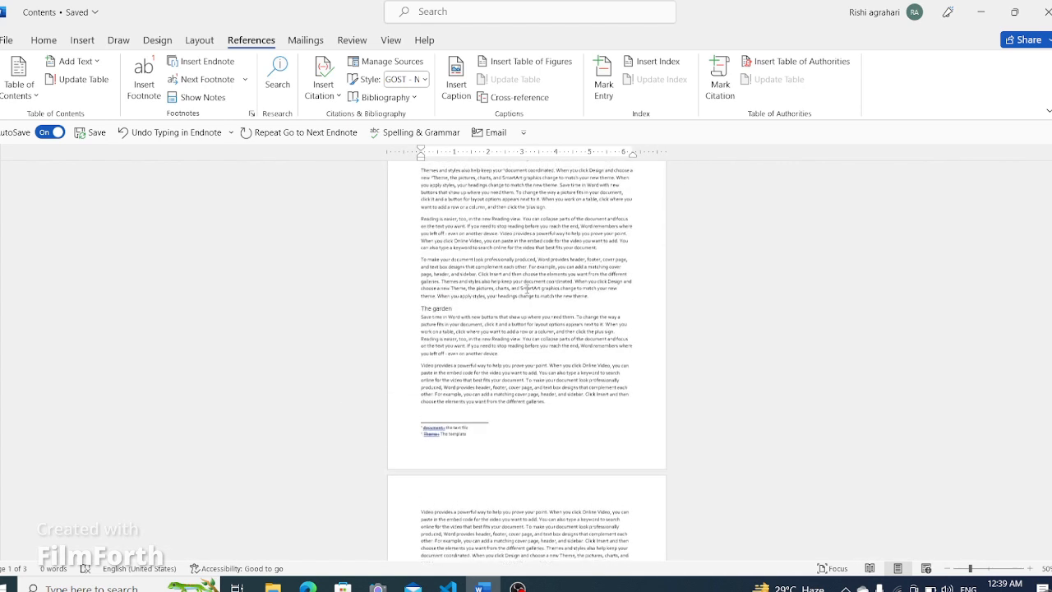
scroll(493, 296, "up", 3)
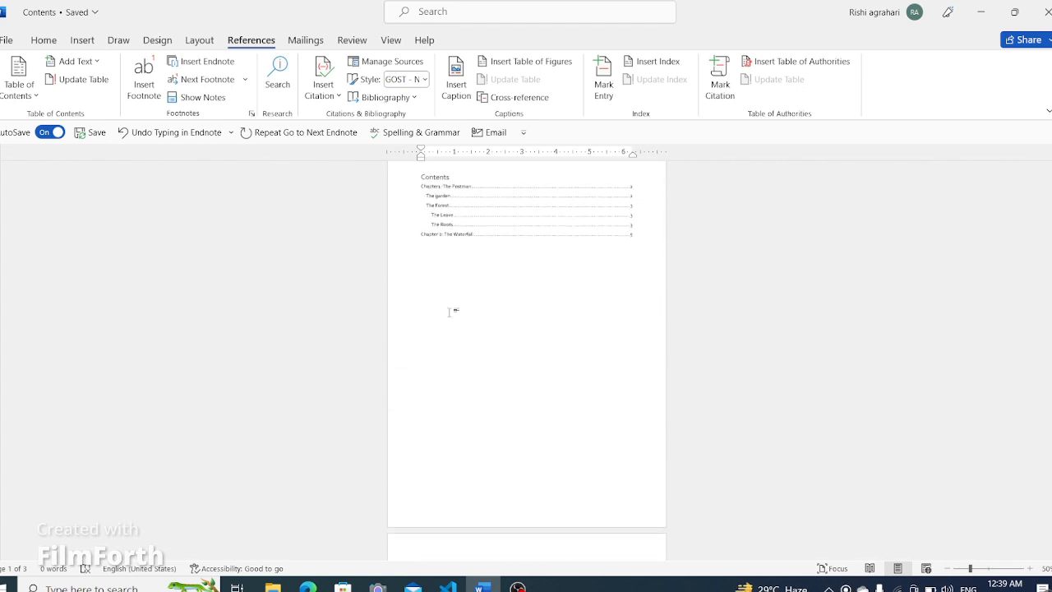
scroll(457, 311, "down", 5, "ctrl")
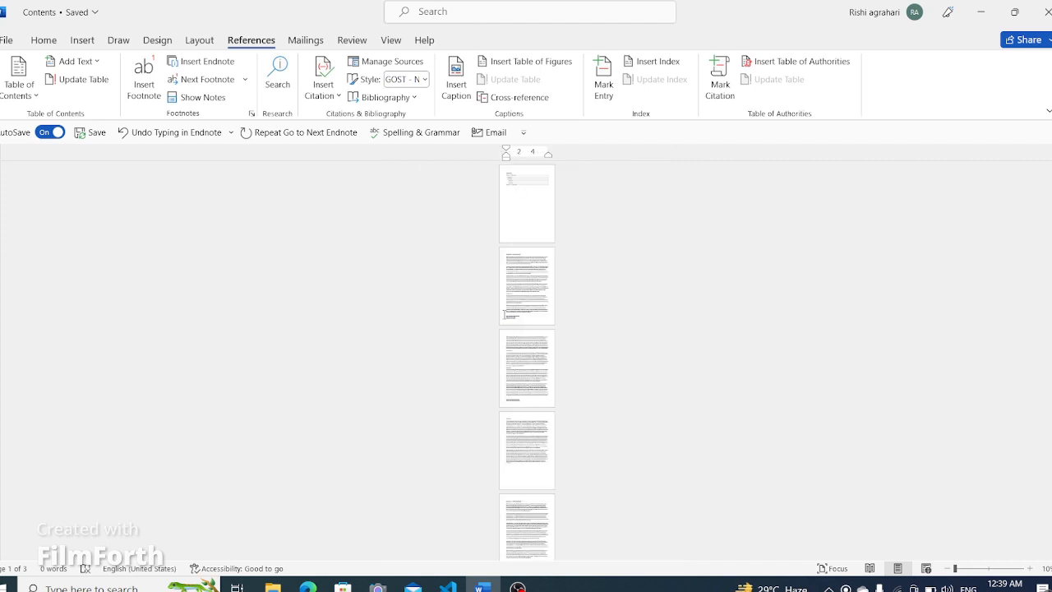
scroll(504, 314, "up", 11, "ctrl")
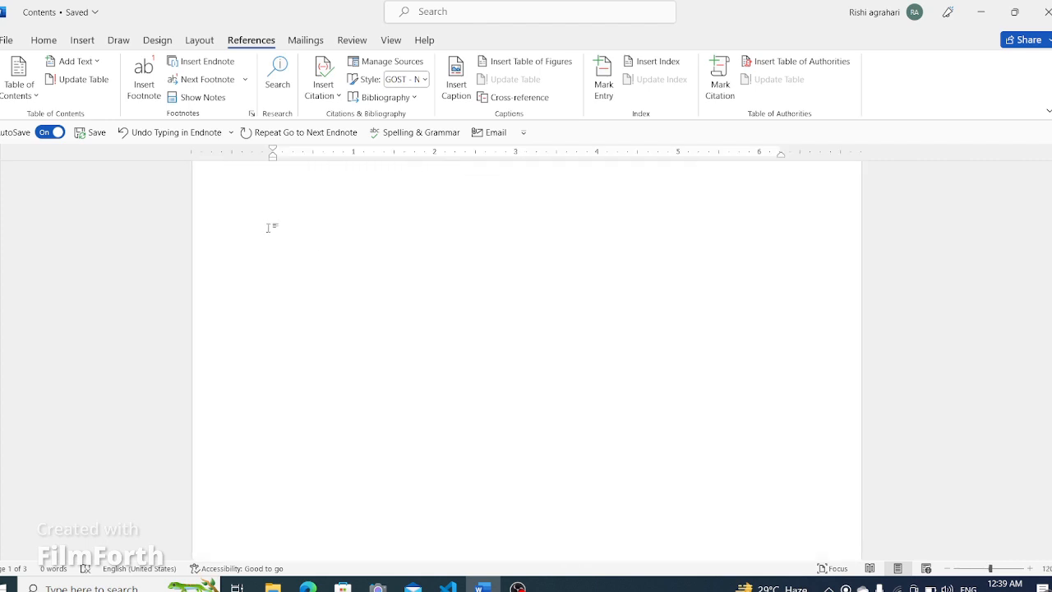
- Show the footnote area with Show Notes and review the document text back up to the table of contents
left_click(203, 99)
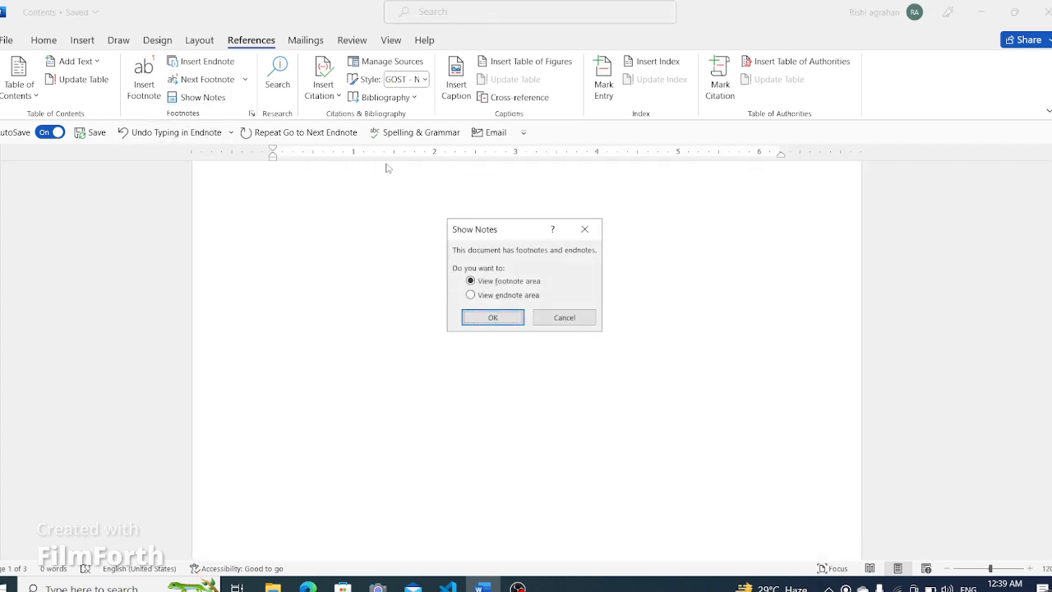
left_click(491, 317)
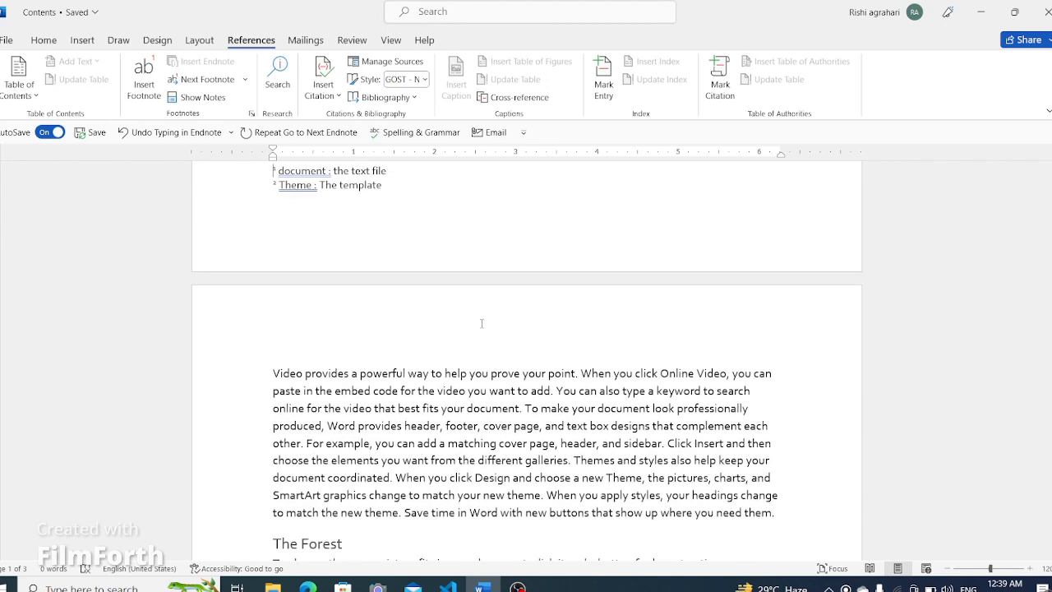
scroll(442, 325, "down", 7)
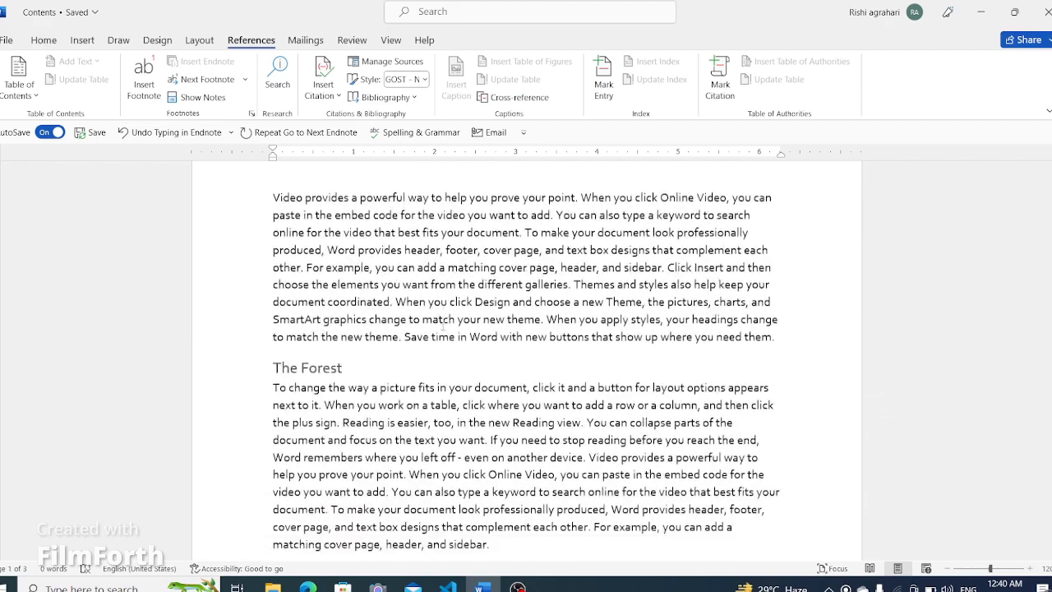
scroll(444, 329, "up", 5)
scroll(444, 330, "up", 15)
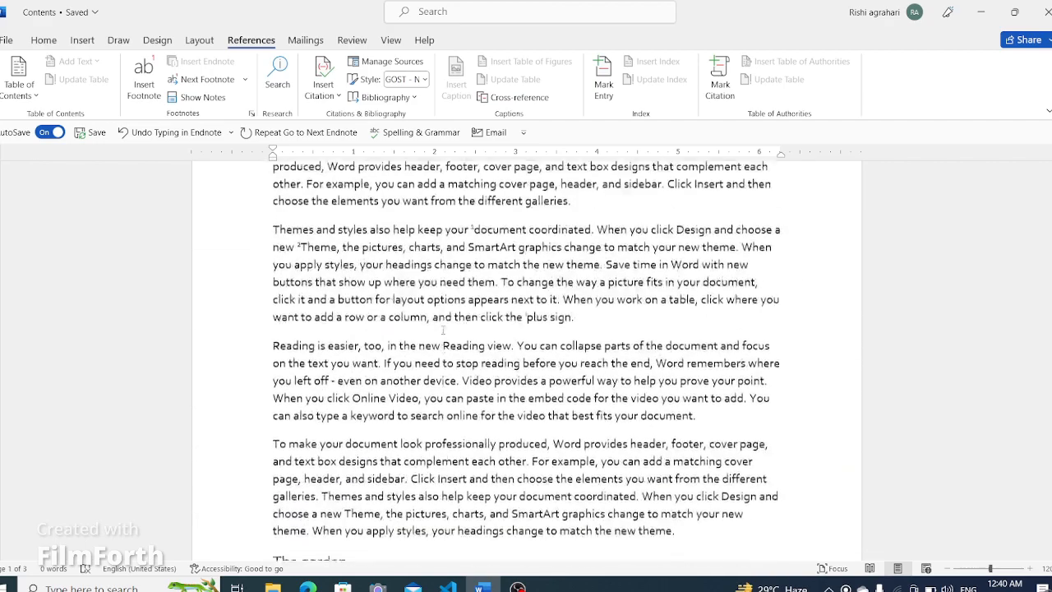
scroll(442, 329, "up", 5)
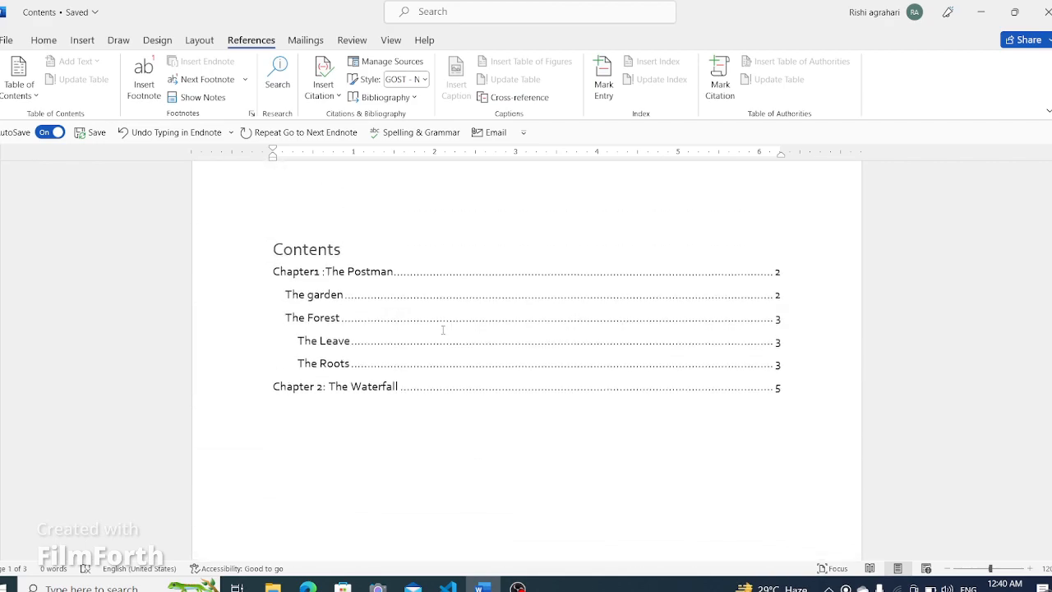
scroll(442, 329, "down", 3)
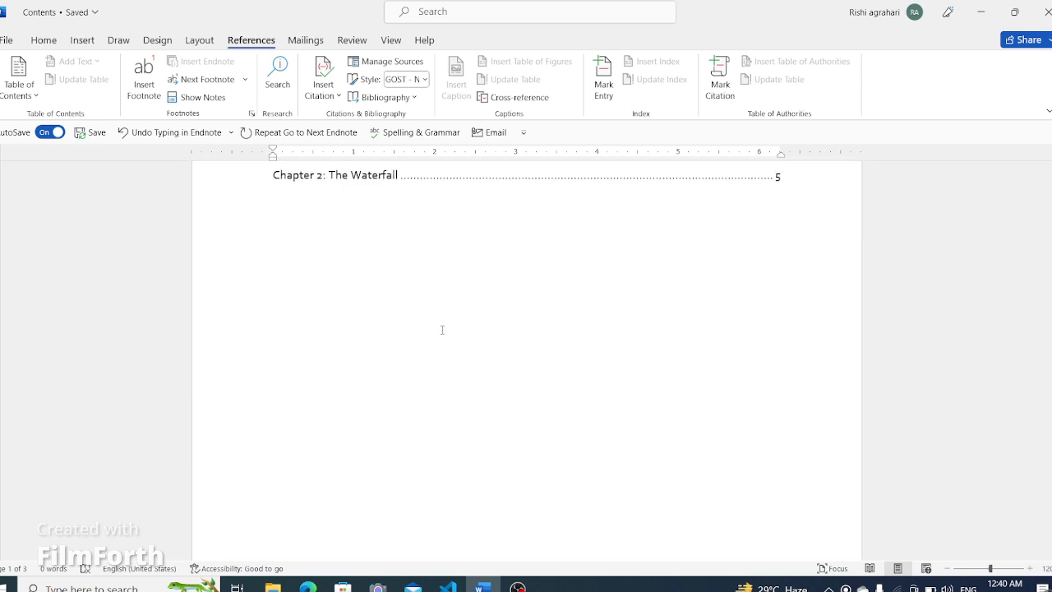
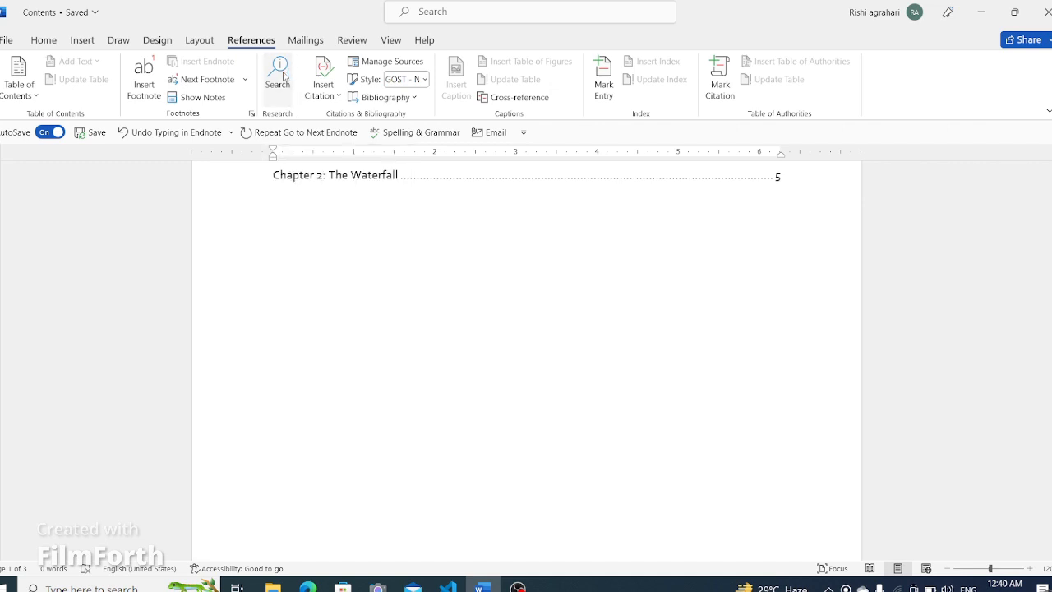
- Search the web for "minion" in the Search pane and browse the results
left_click(284, 76)
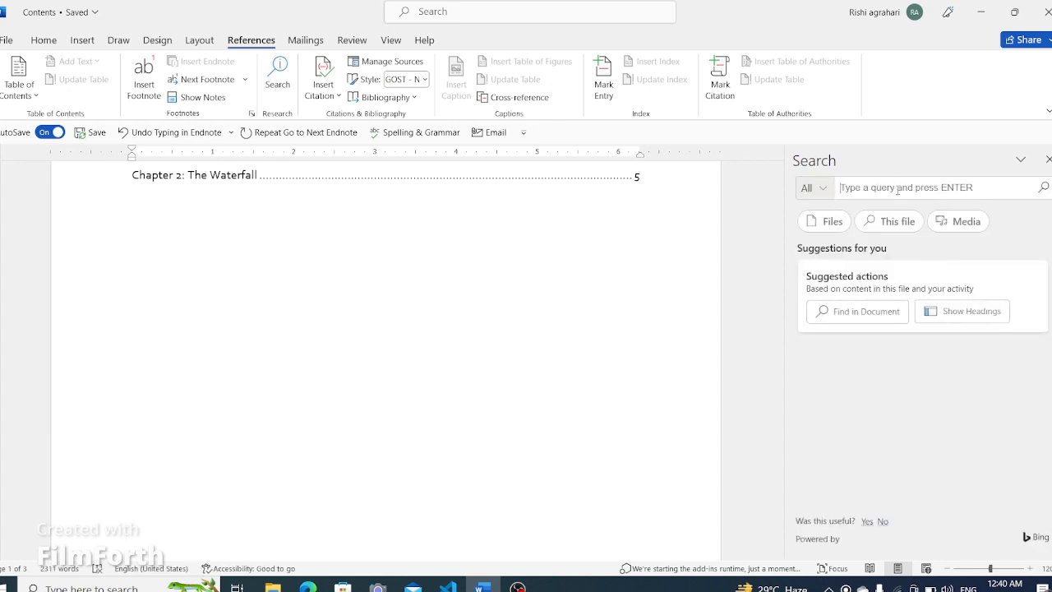
type("minion")
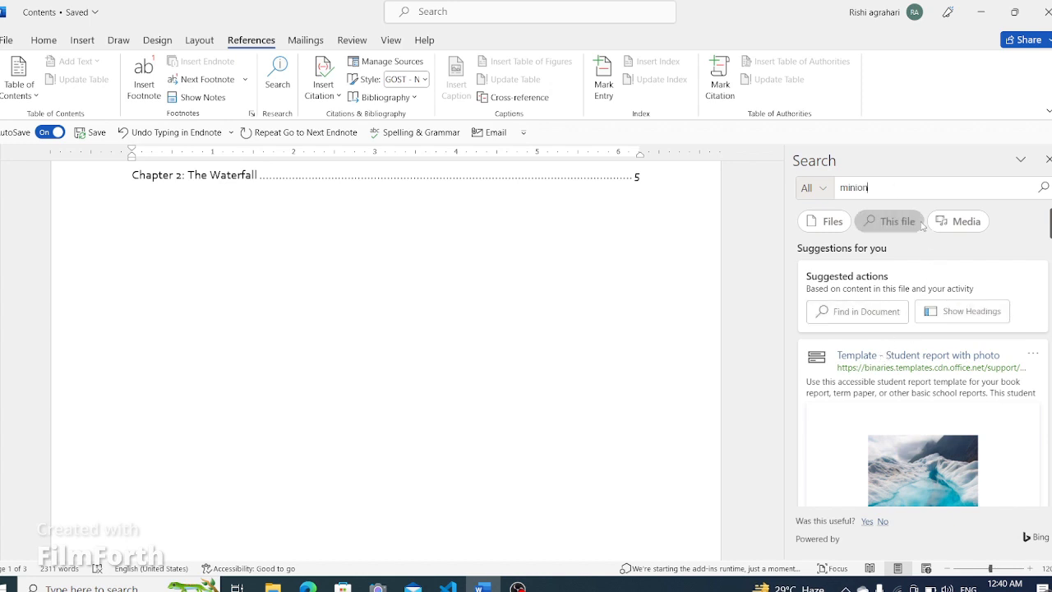
left_click(1044, 189)
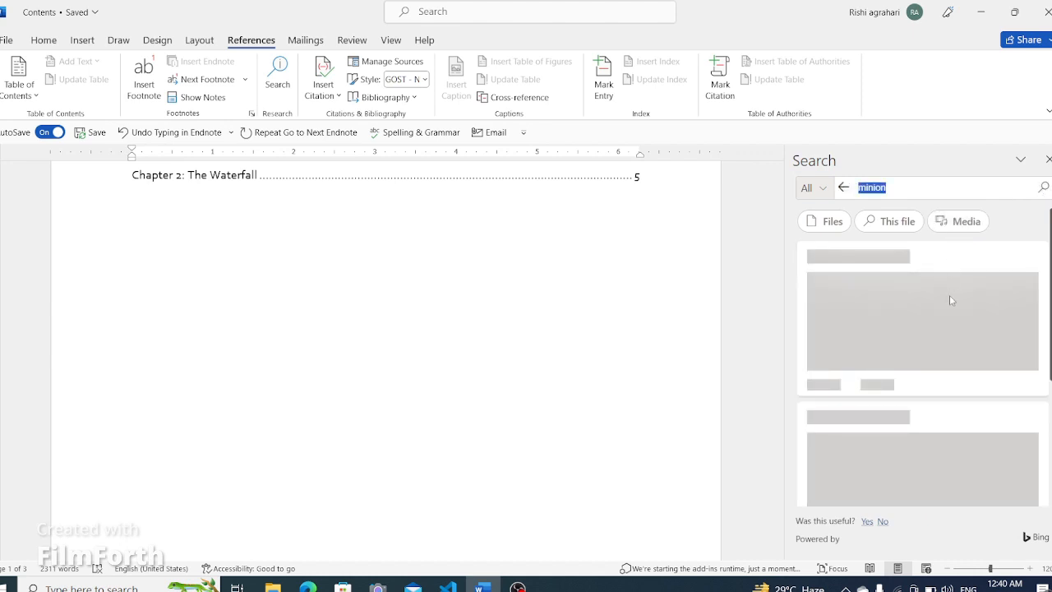
scroll(975, 386, "down", 3)
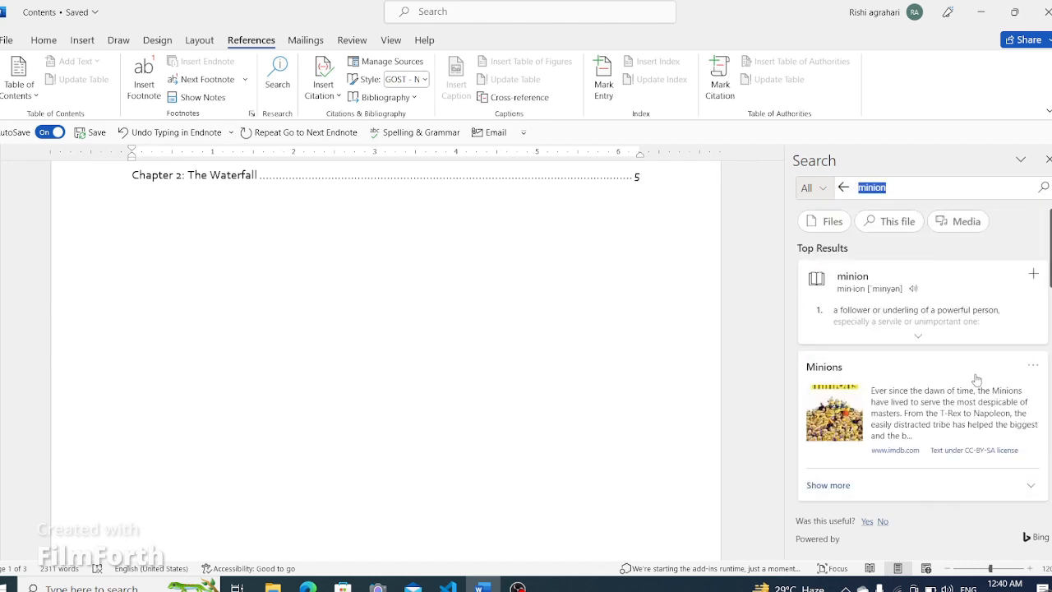
scroll(970, 382, "down", 3)
scroll(904, 399, "down", 5)
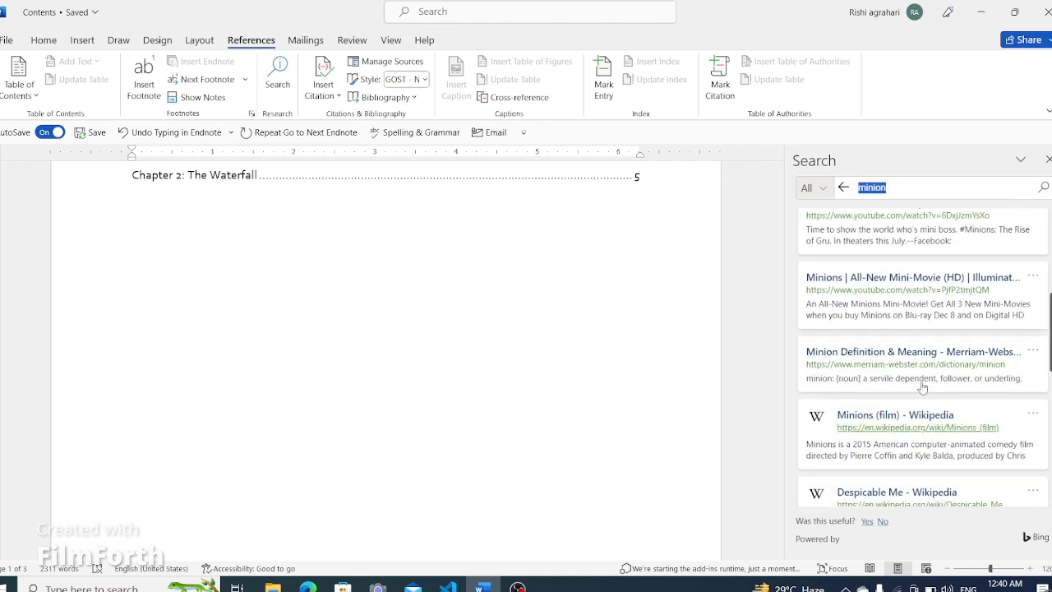
- Insert a minion picture from the media results below the table of contents
mouse_move(943, 343)
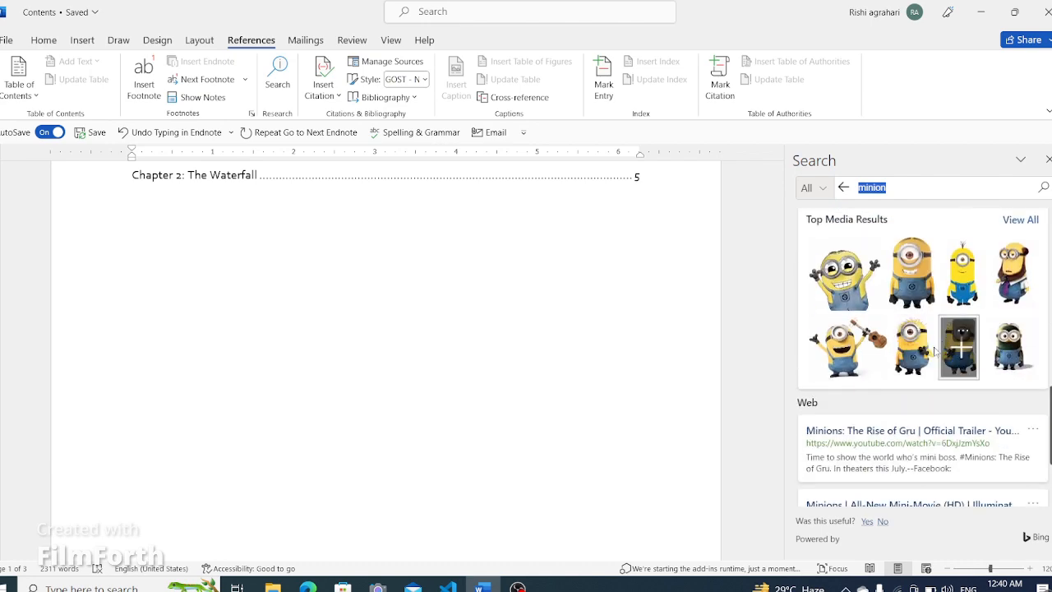
mouse_move(883, 351)
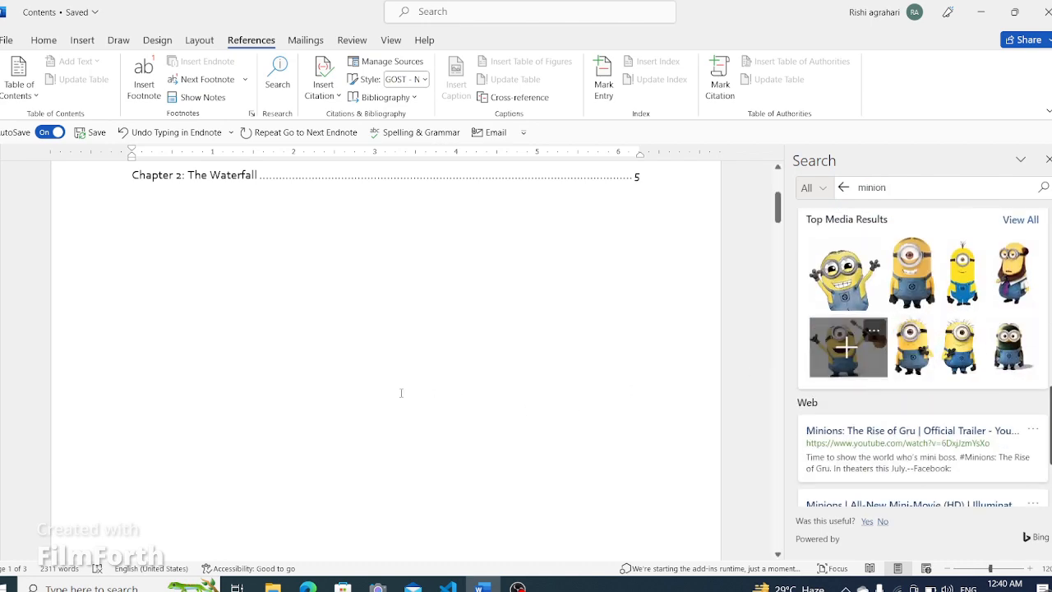
scroll(348, 414, "down", 10)
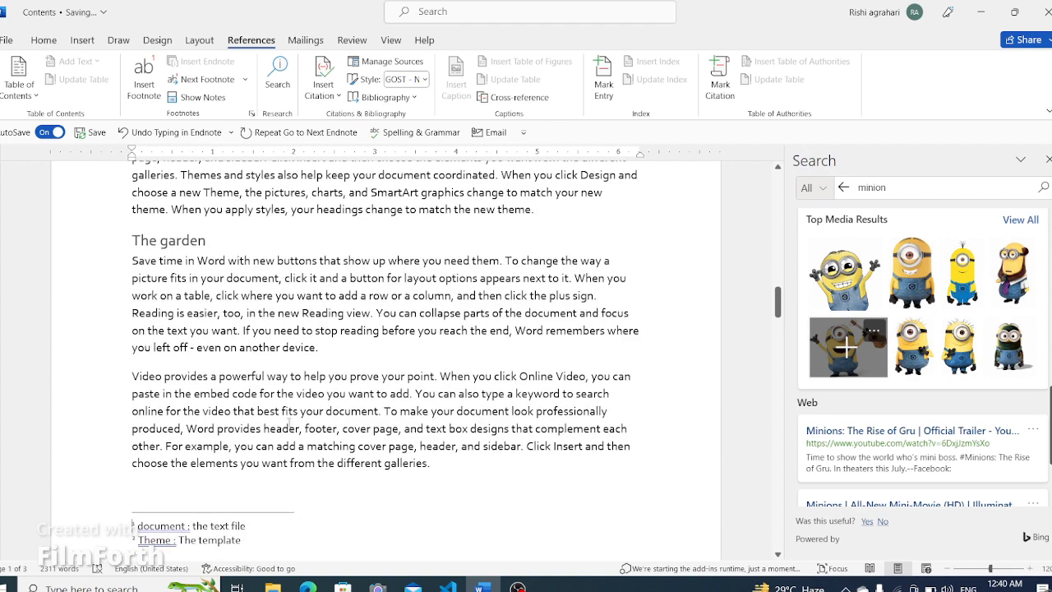
scroll(267, 421, "up", 2)
scroll(267, 421, "up", 8)
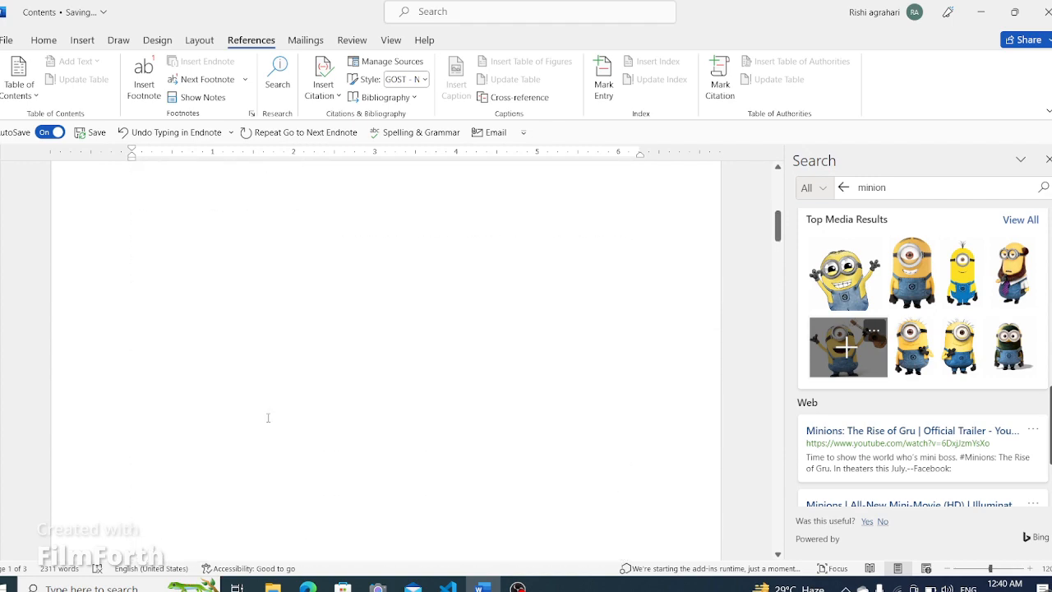
scroll(269, 411, "up", 3)
left_click(222, 348)
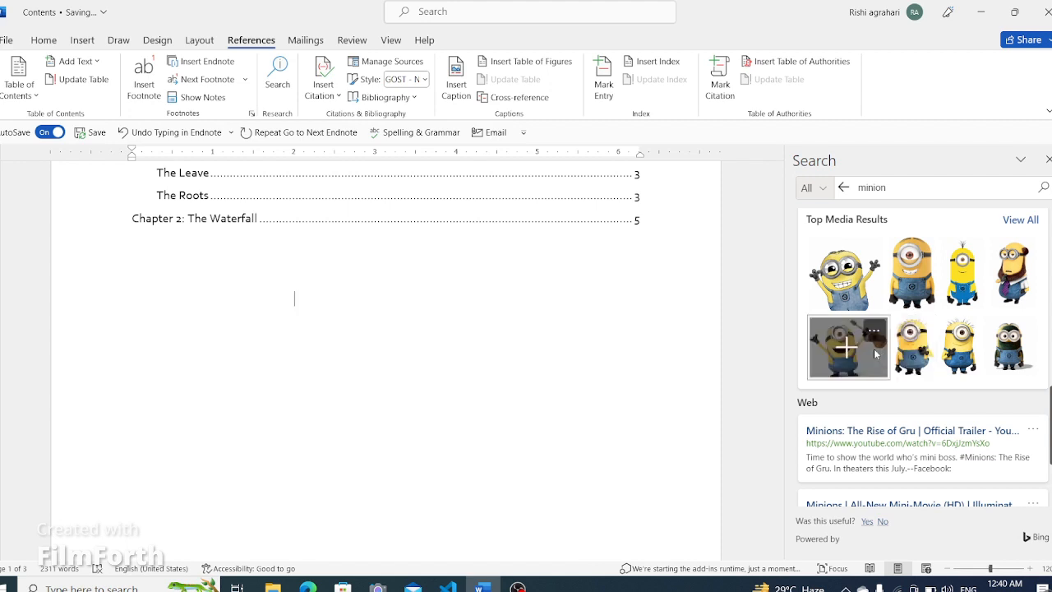
left_click(847, 349)
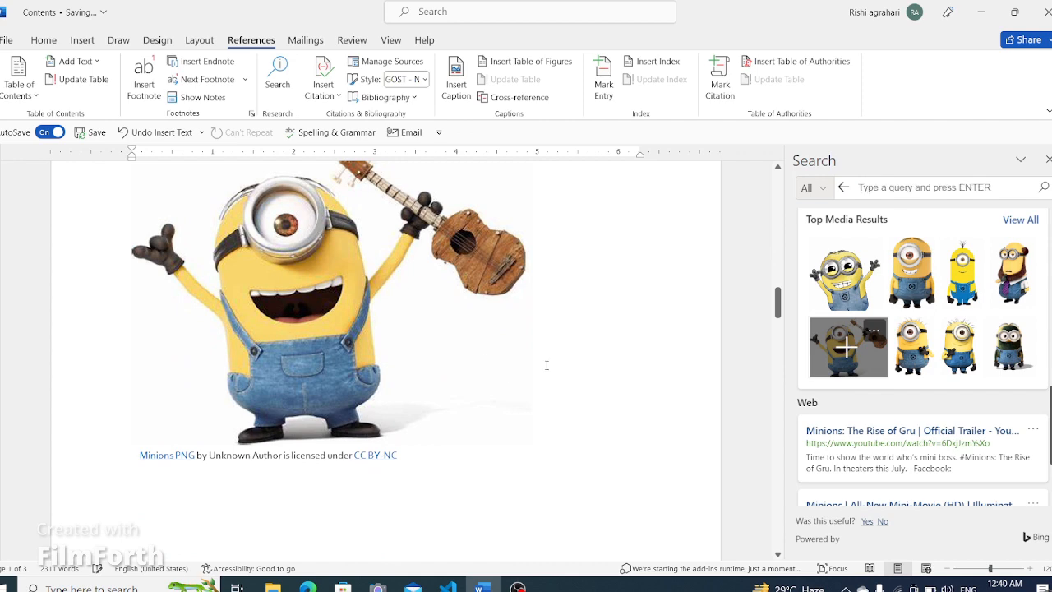
- Delete the duplicate minion picture below the first one
scroll(570, 356, "down", 5)
scroll(570, 357, "down", 3)
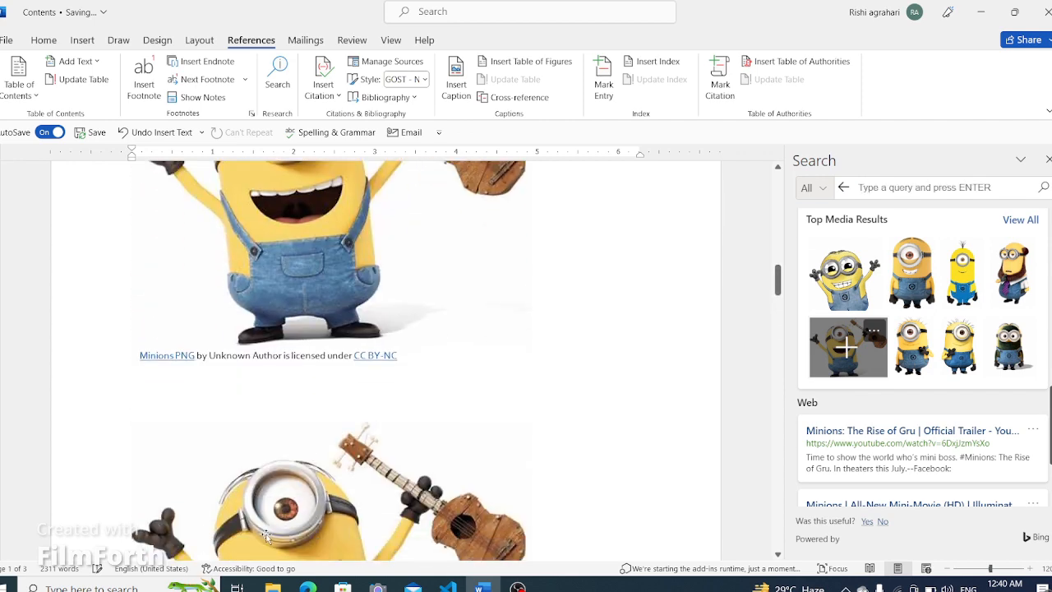
left_click(272, 535)
key("Delete")
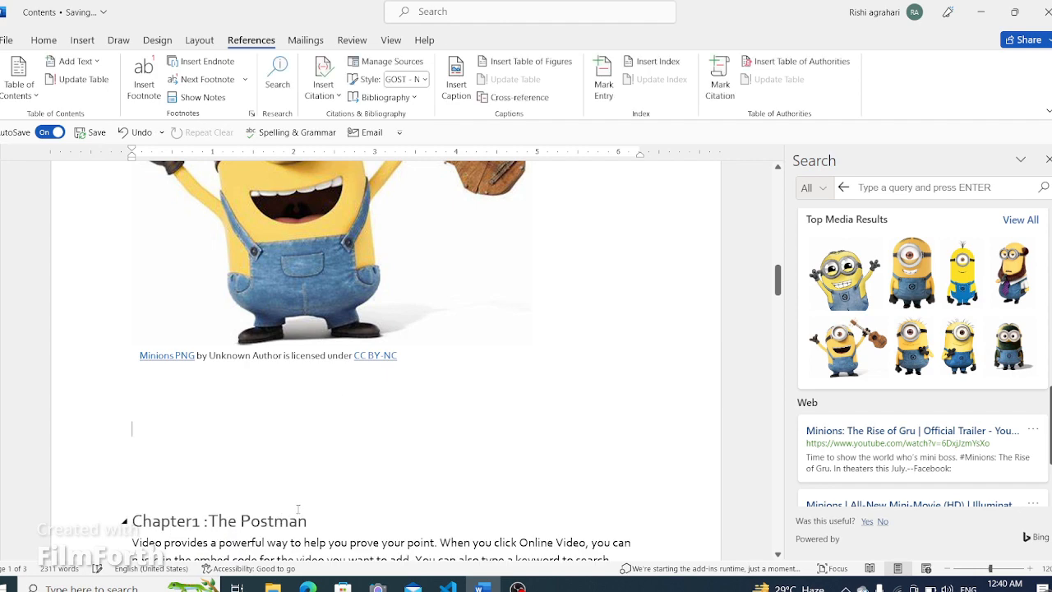
- Delete the minion picture and then its credit caption
left_click(316, 287)
scroll(496, 399, "up", 10)
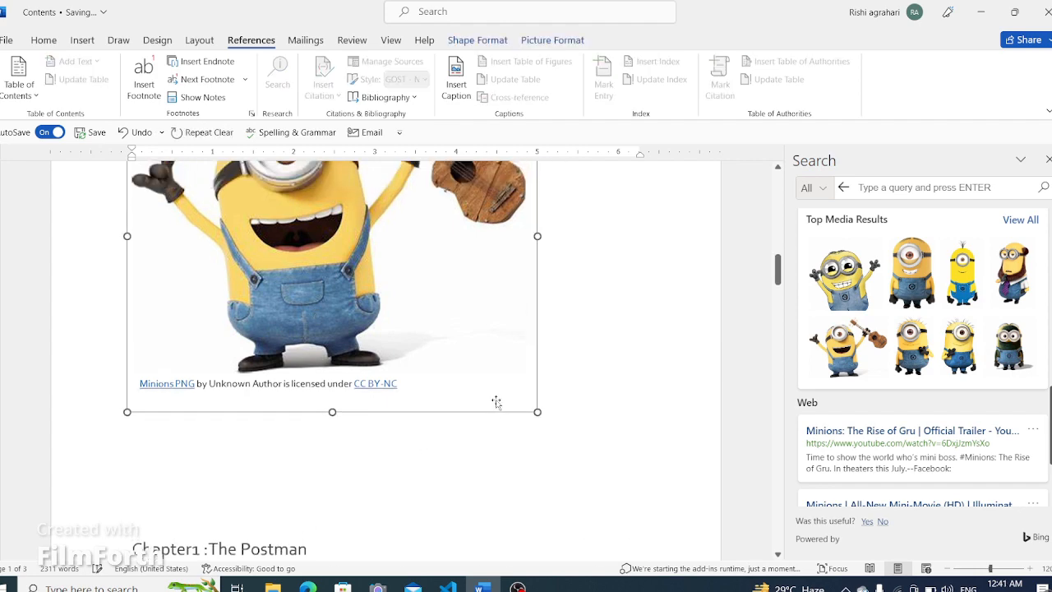
scroll(496, 392, "up", 3)
scroll(501, 389, "down", 6)
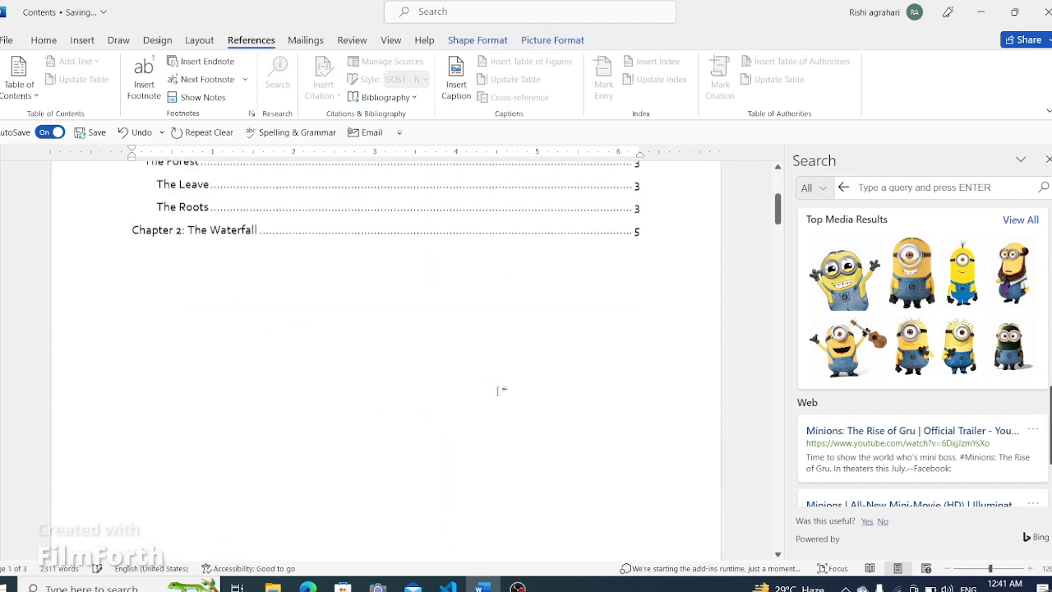
scroll(501, 390, "down", 2)
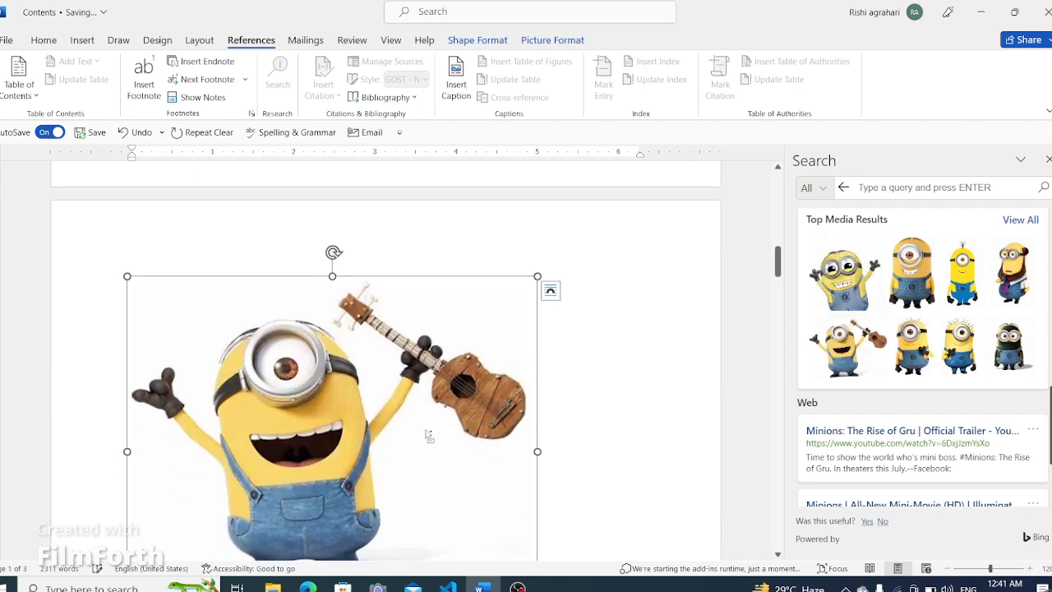
left_click_drag(426, 430, 426, 430)
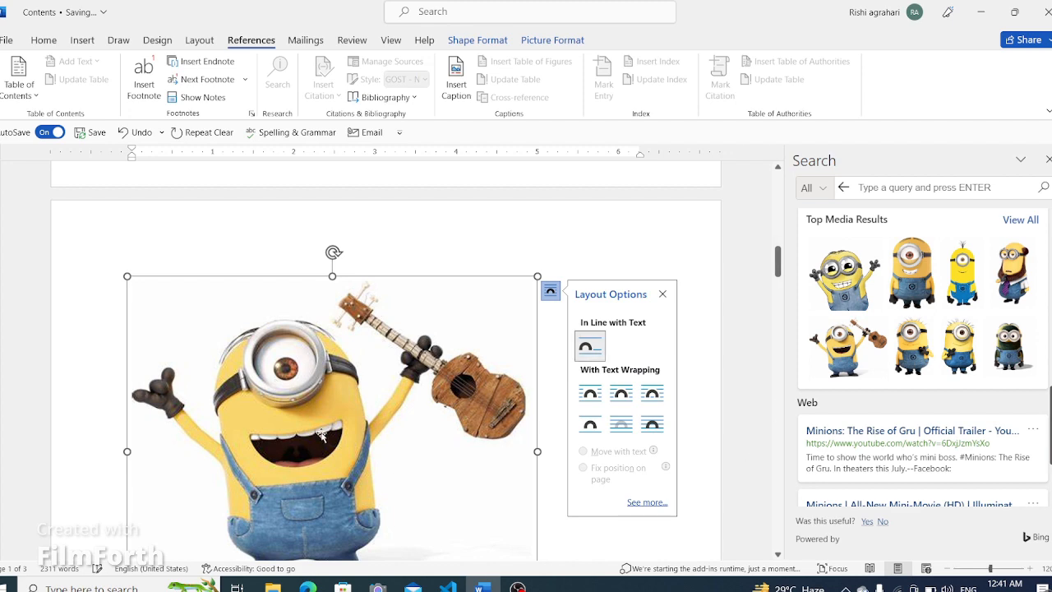
left_click_drag(337, 421, 336, 419)
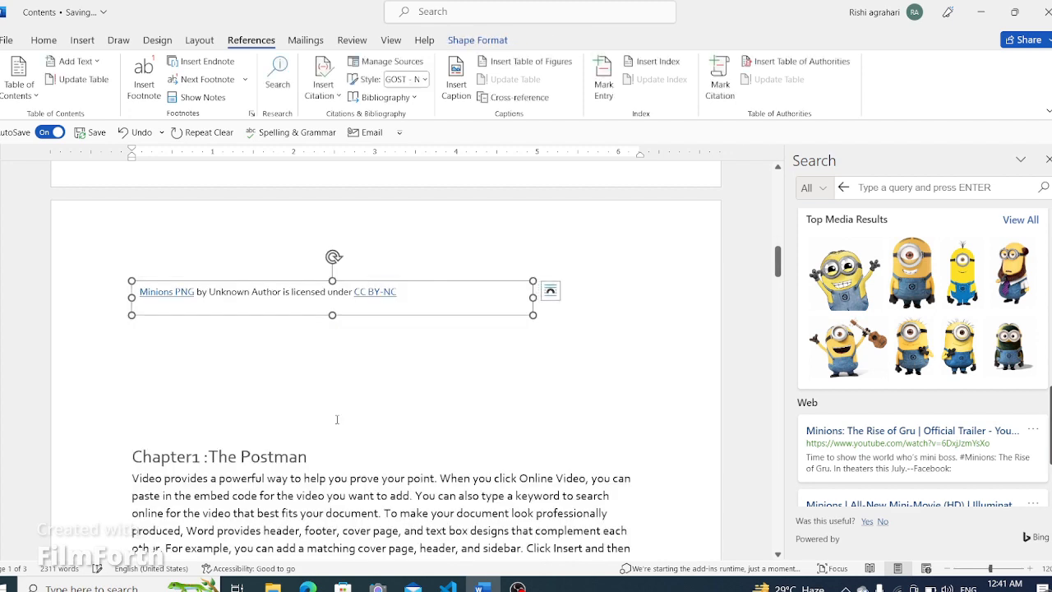
key("Delete")
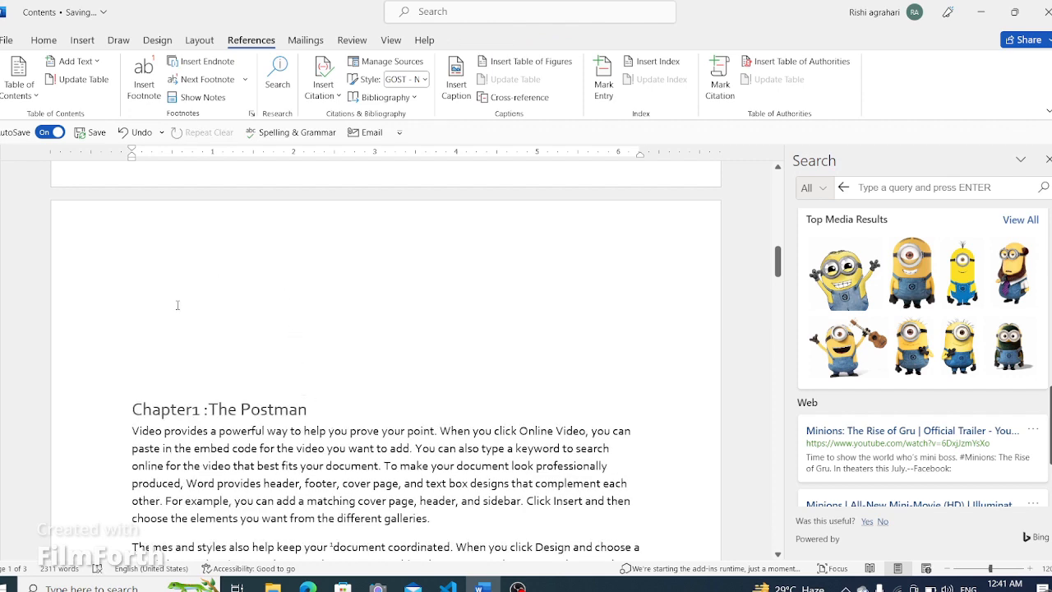
- Undo the last three deletions
key("ctrl+z")
key("ctrl+z")
key("ctrl+z")
key("ctrl+z")
key("ctrl+z")
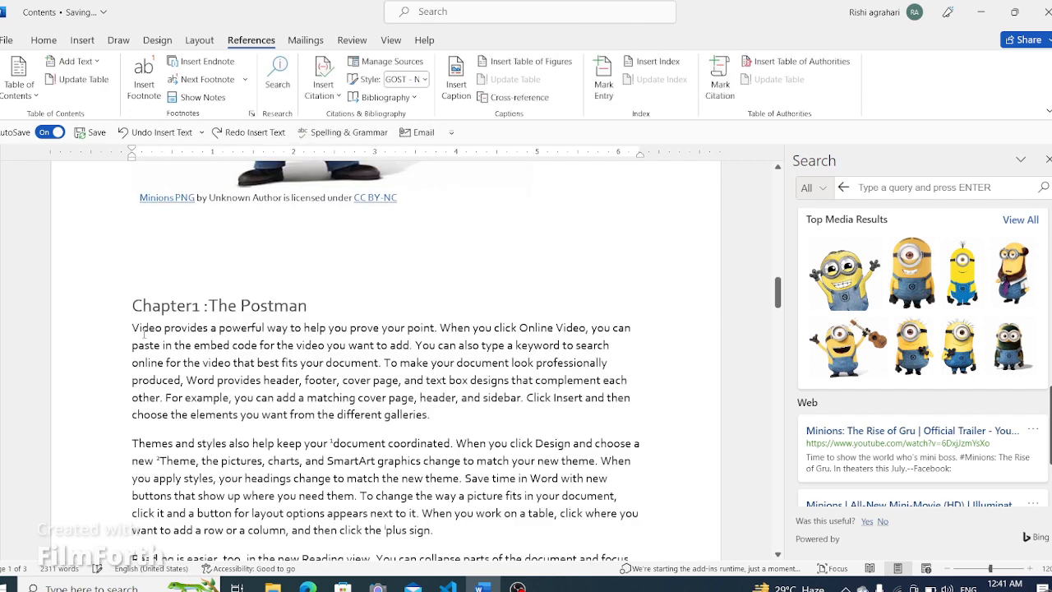
- Close the Search pane and review the document back up to the table of contents
scroll(144, 333, "down", 5)
scroll(253, 479, "up", 3)
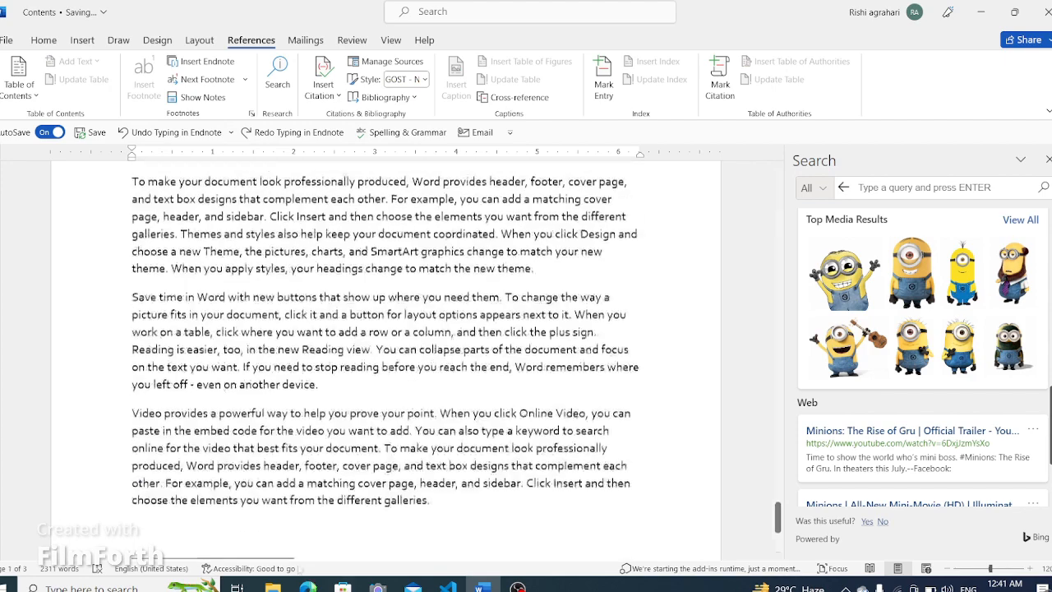
left_click(1047, 160)
scroll(928, 441, "up", 15)
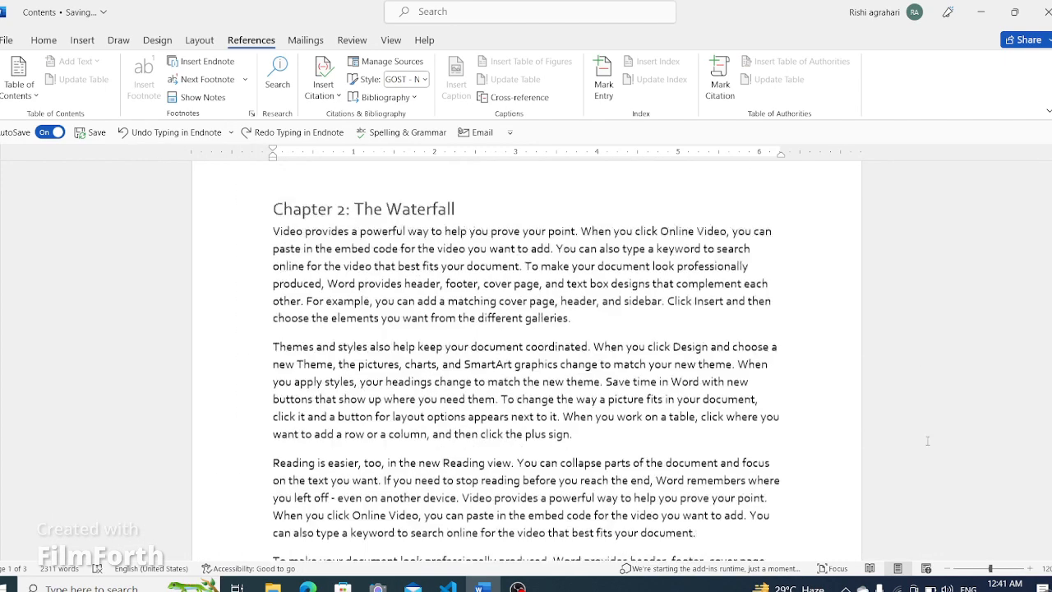
scroll(926, 437, "up", 15)
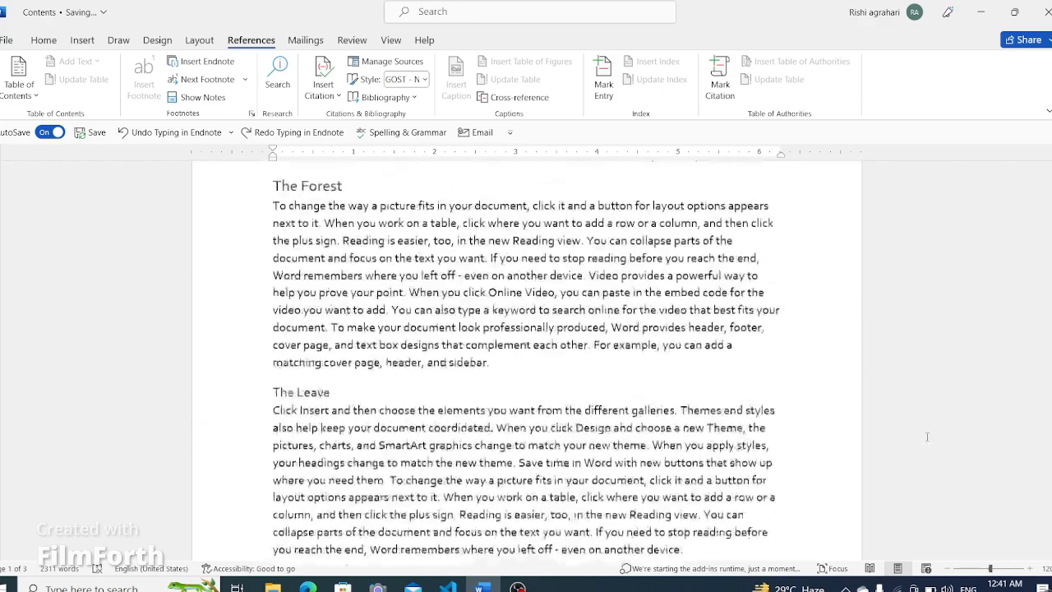
scroll(927, 436, "up", 10)
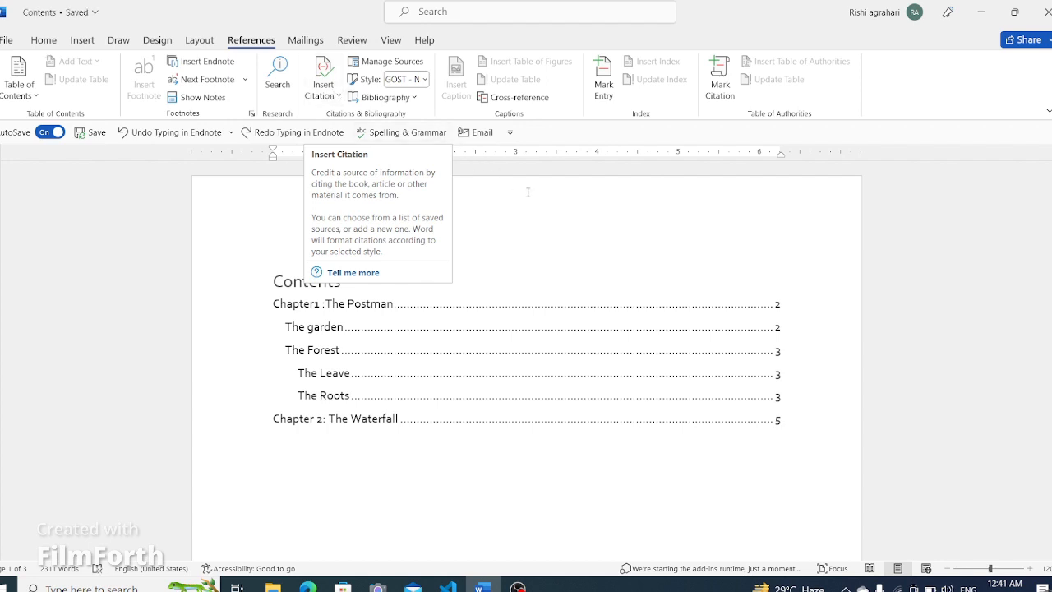
- Open the Source Manager to view the existing sources, then close it
left_click(415, 63)
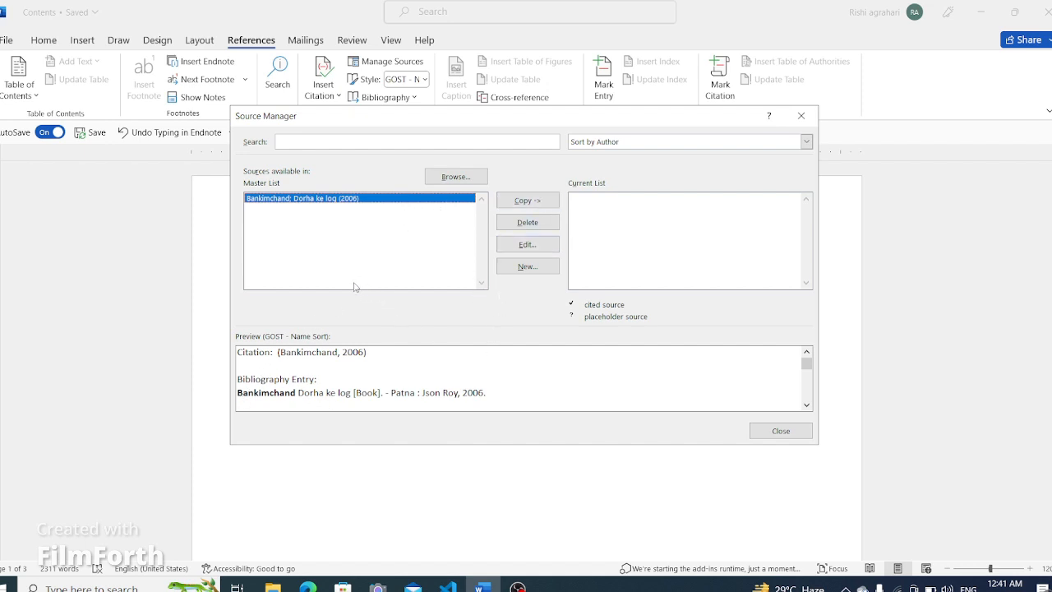
left_click(801, 115)
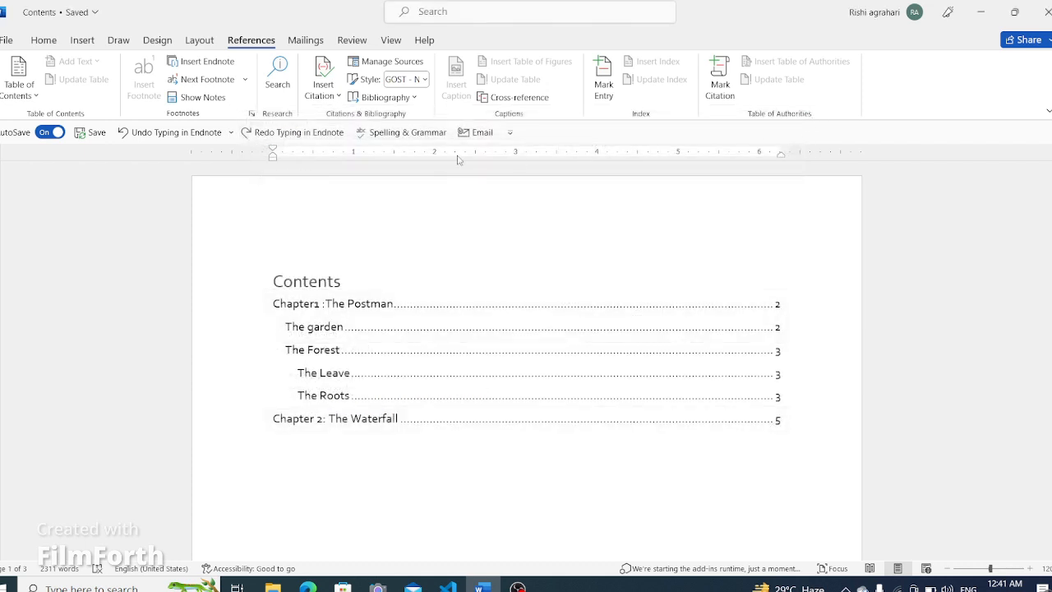
- Start adding a new citation source and browse the source types, keeping Book
left_click(325, 94)
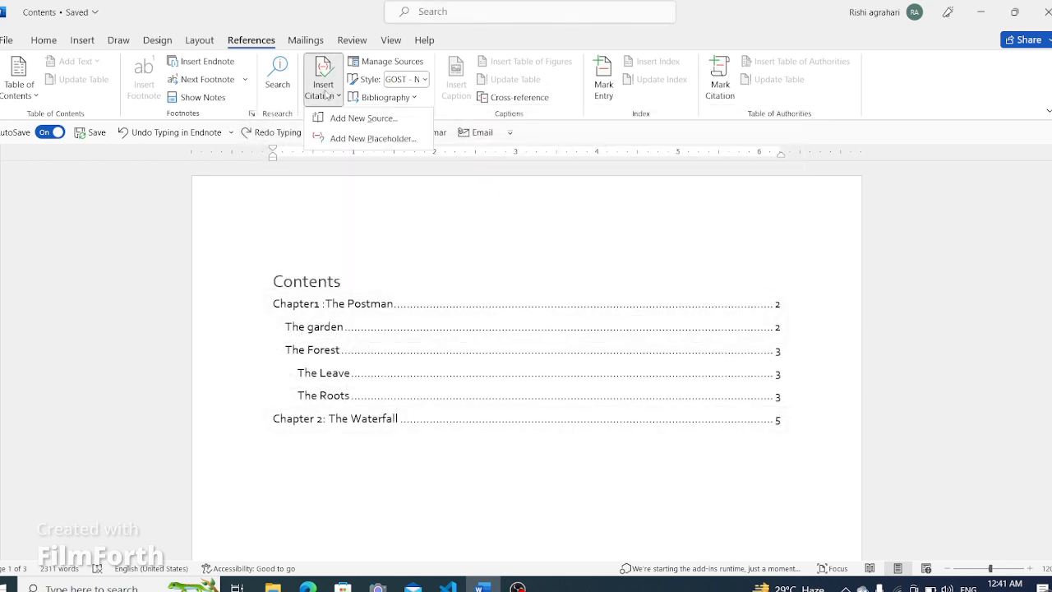
left_click(364, 119)
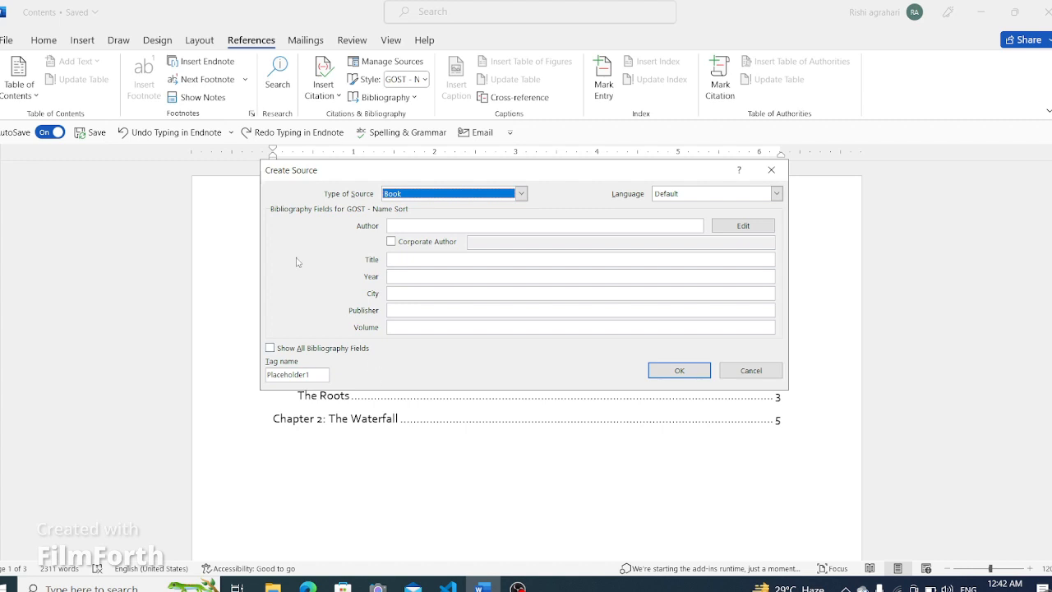
left_click(521, 194)
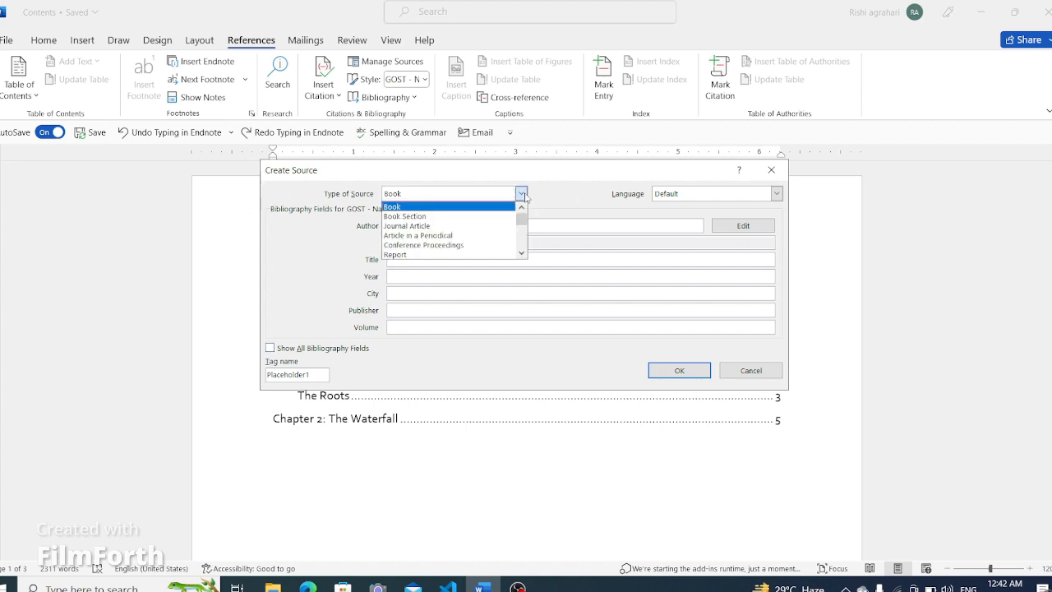
scroll(476, 217, "down", 2)
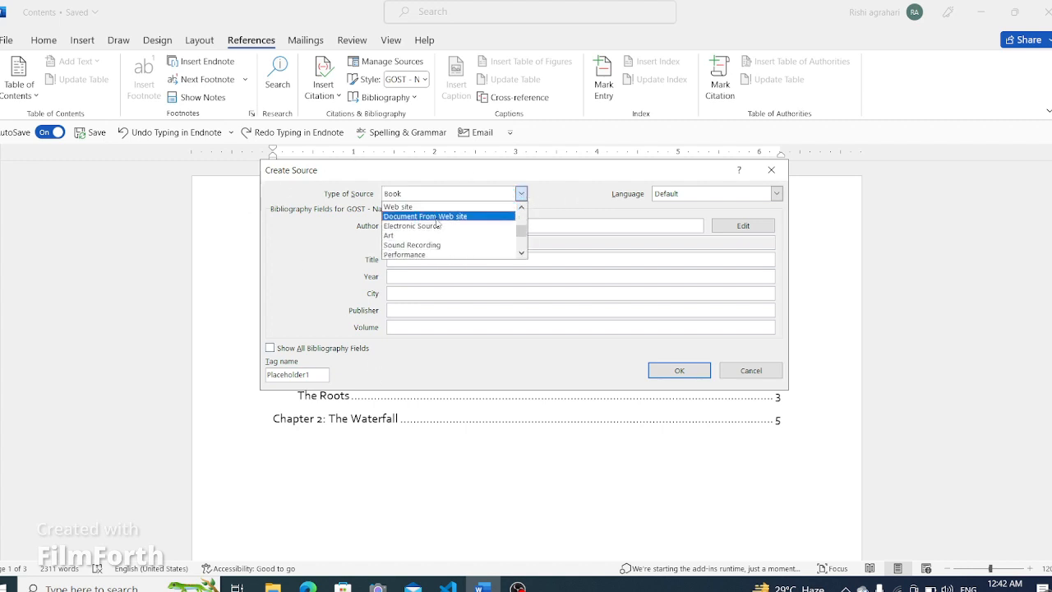
scroll(472, 227, "up", 2)
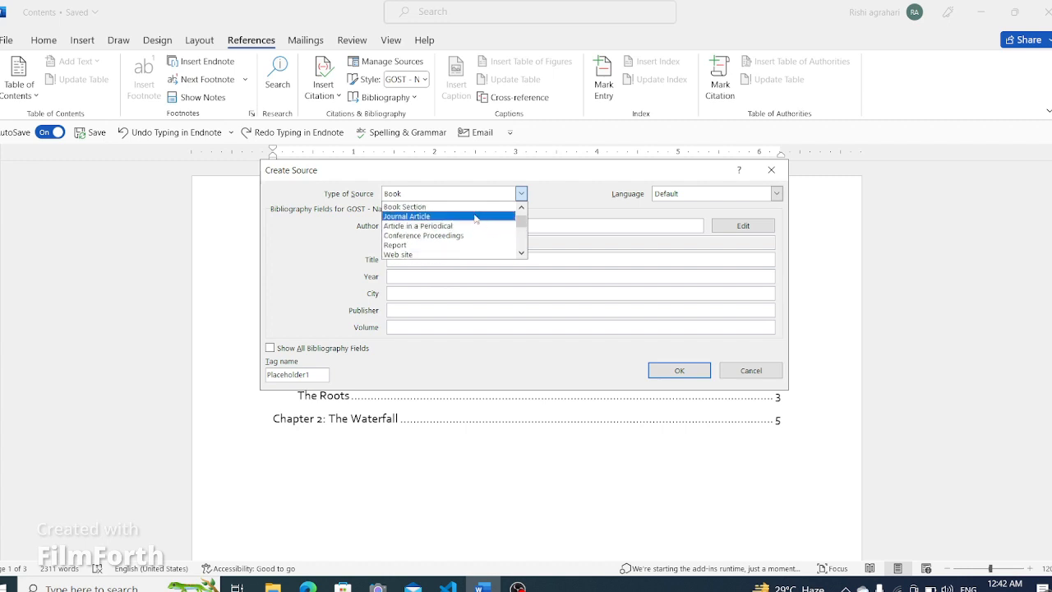
scroll(473, 220, "up", 1)
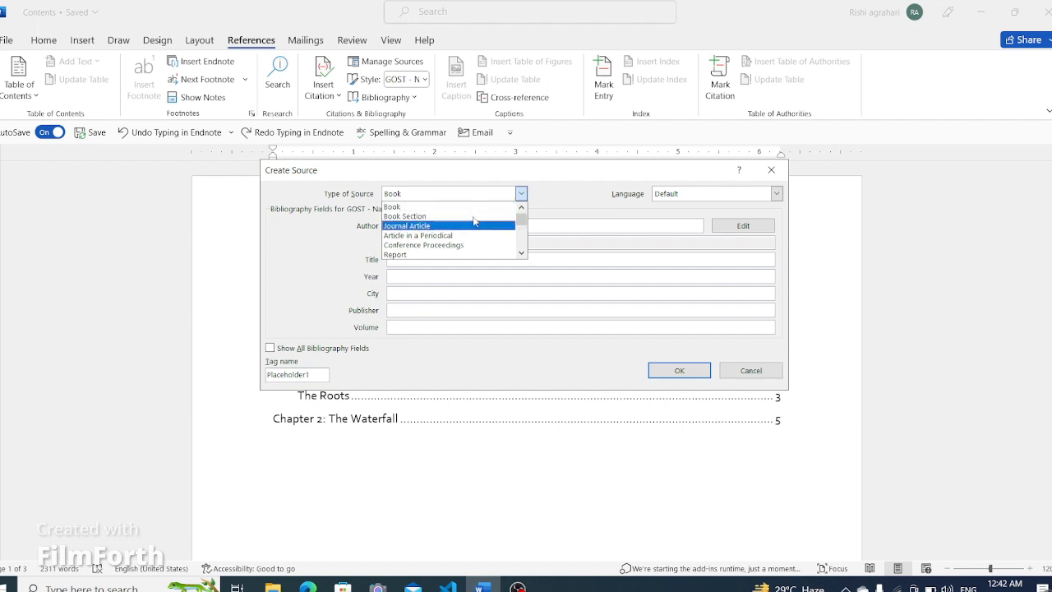
left_click(521, 194)
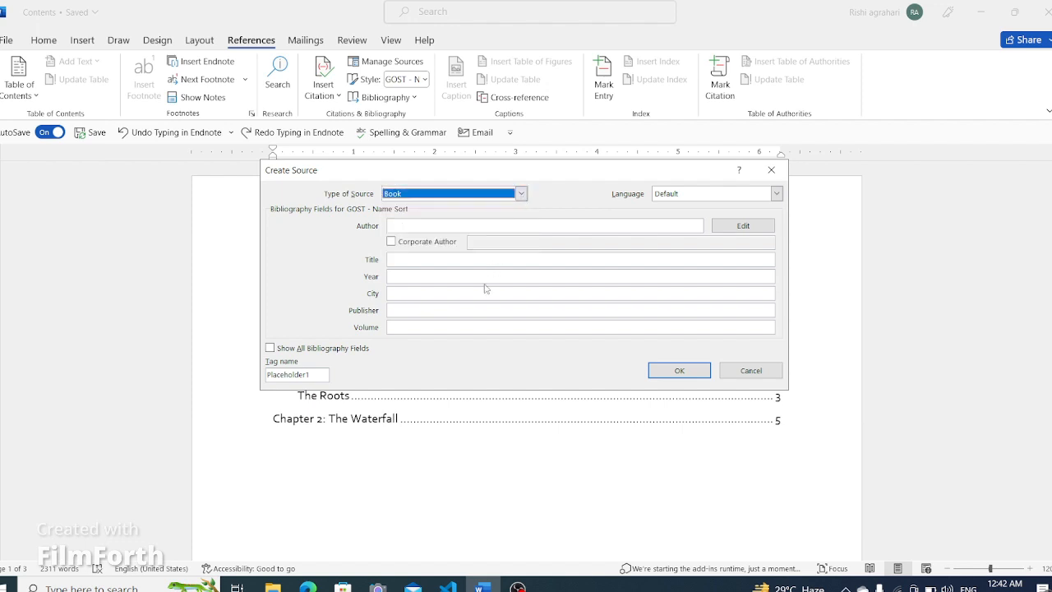
- Enter the author's name for the new Book source and move to the Title field
left_click(425, 224)
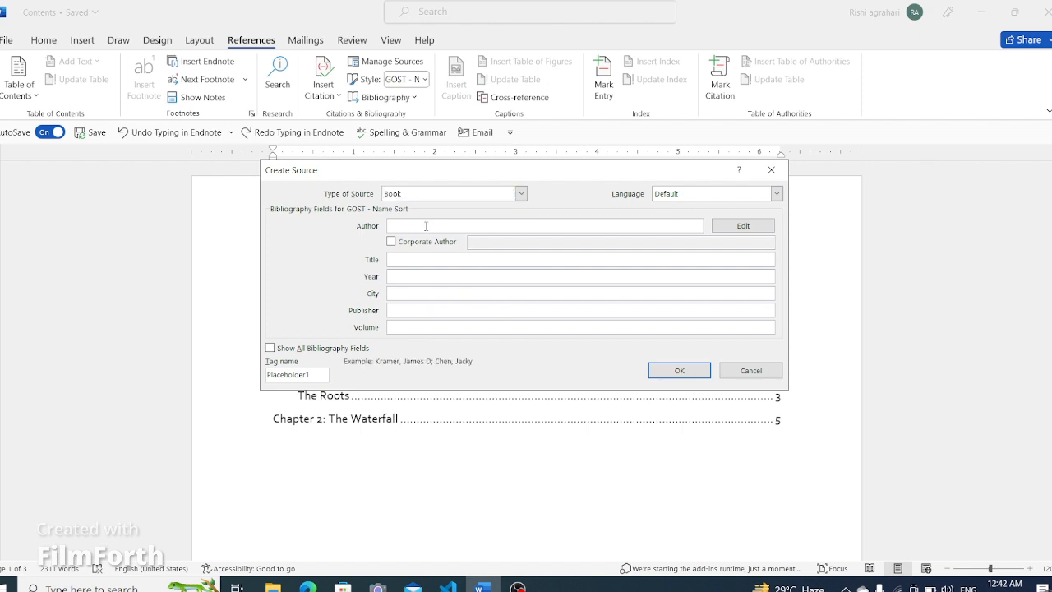
type("Ravi das")
left_click(407, 258)
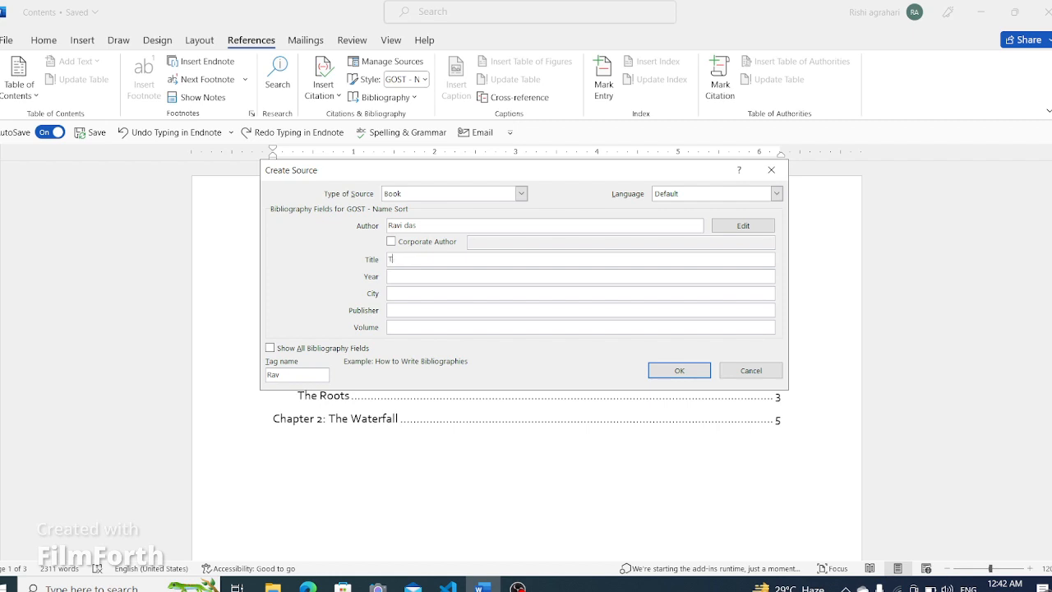
- Fill in the new Book source's title as The great book, year 2005, and city Agra
type("The great book")
left_click(421, 276)
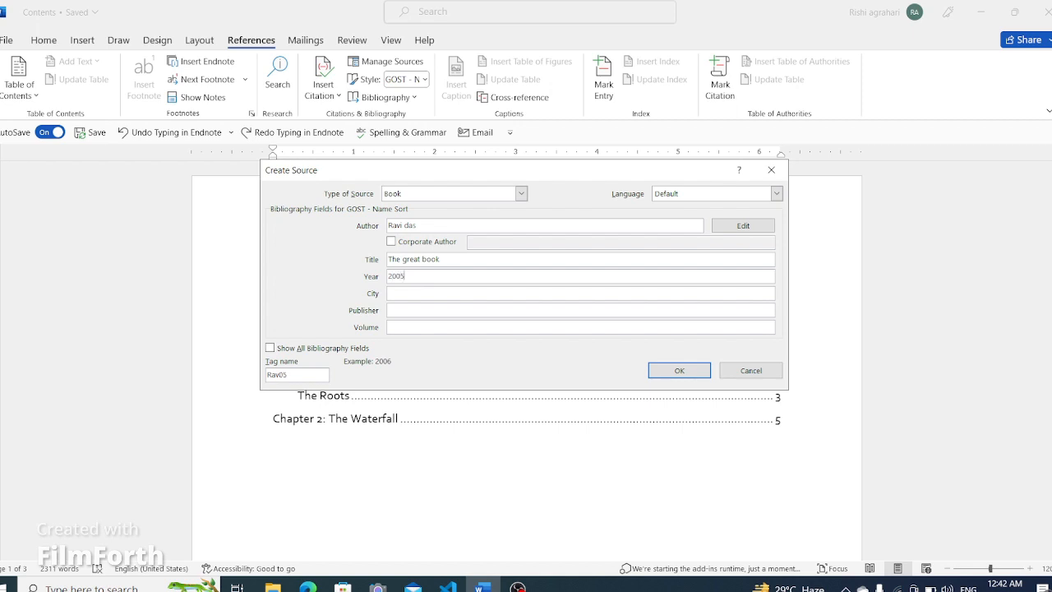
left_click(404, 292)
type("g")
key("BackSpace")
type("Aga")
type("ra")
- Enter the publisher's name and create the source
left_click(435, 310)
type("Jairam")
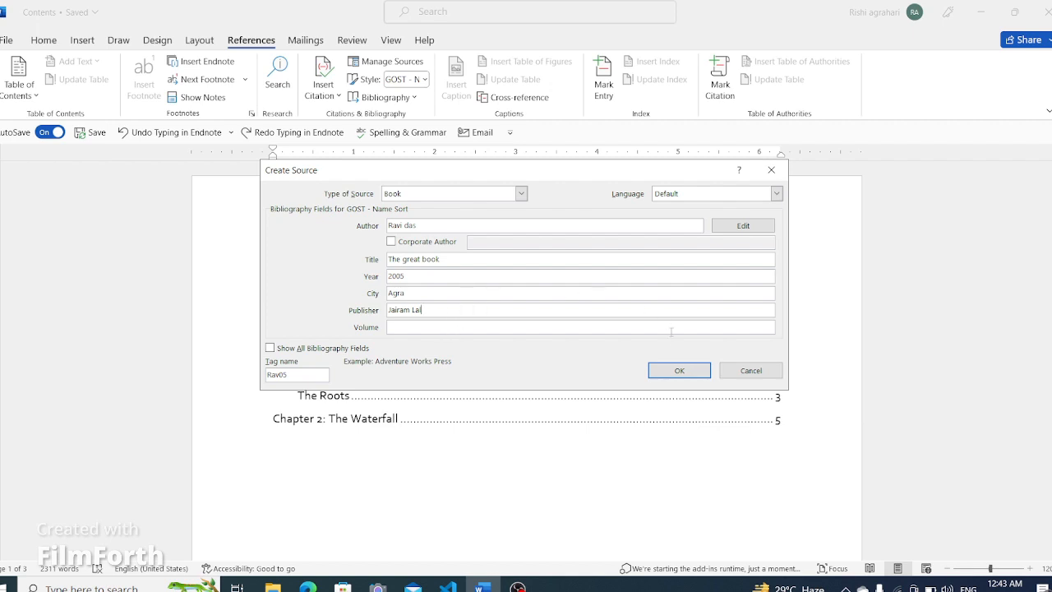
left_click(691, 376)
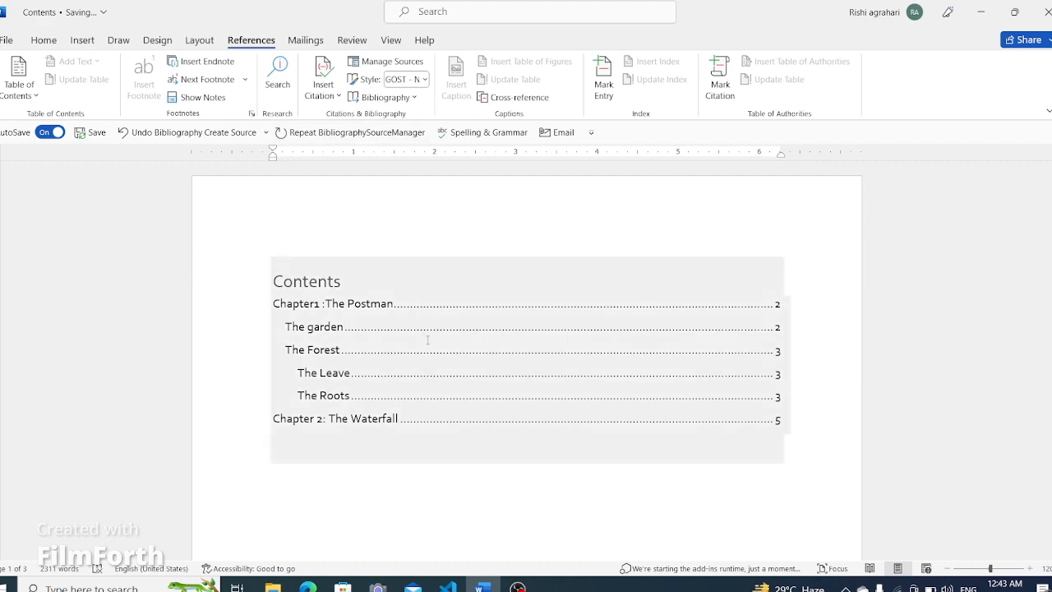
- Open the Source Manager to preview the new book source's citation and bibliography entry, then close it
scroll(441, 336, "down", 5)
scroll(461, 409, "down", 6)
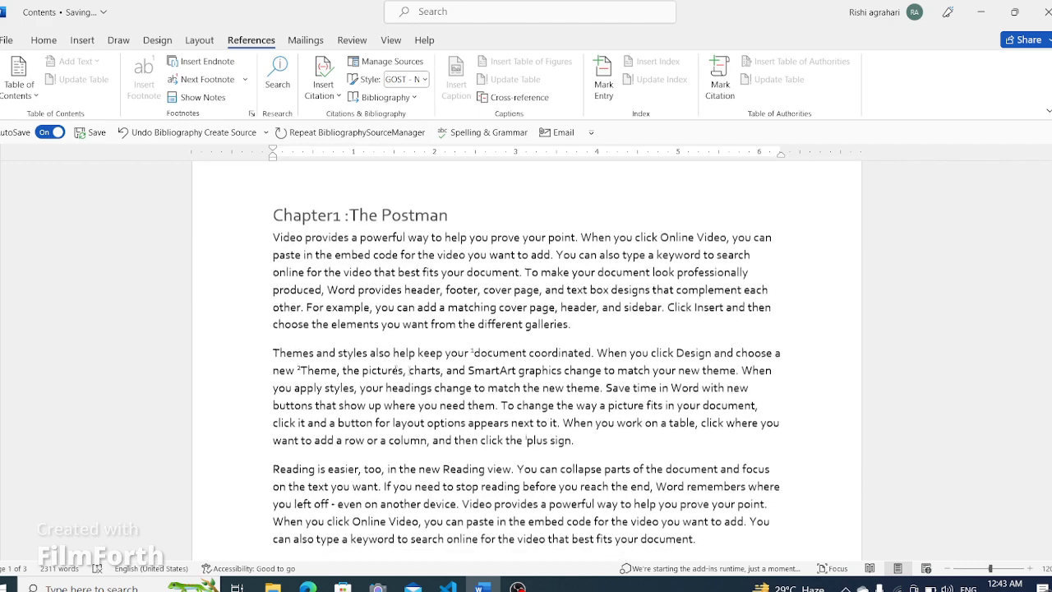
scroll(481, 378, "up", 3)
left_click(278, 385)
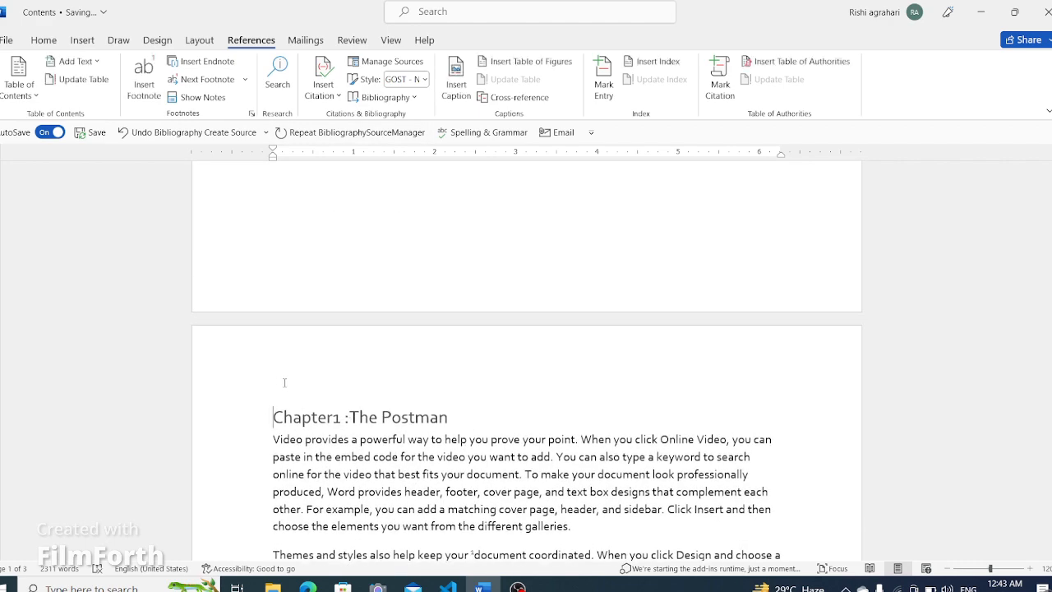
left_click(374, 62)
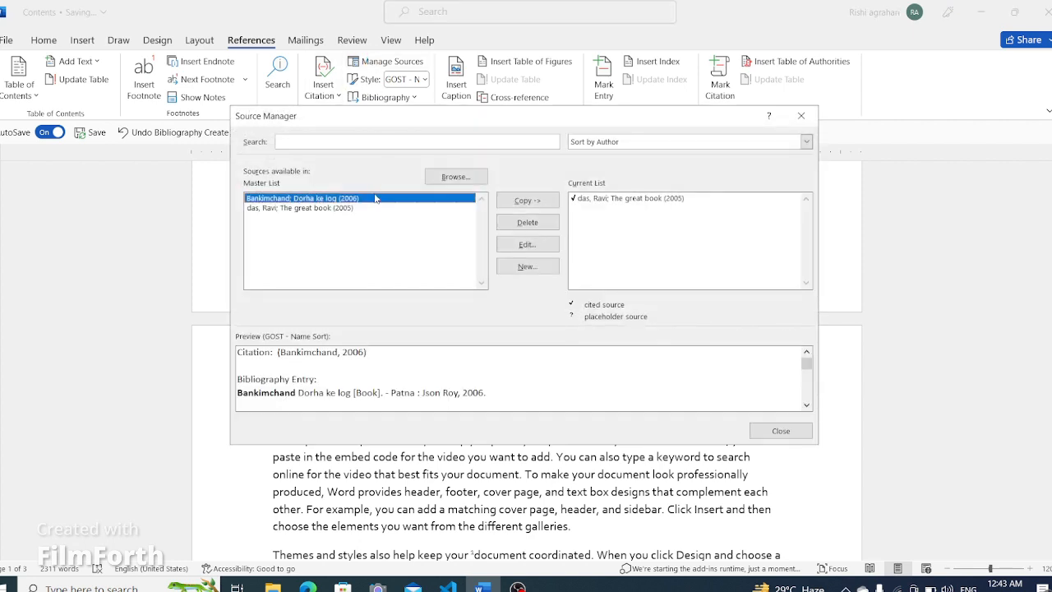
left_click(283, 209)
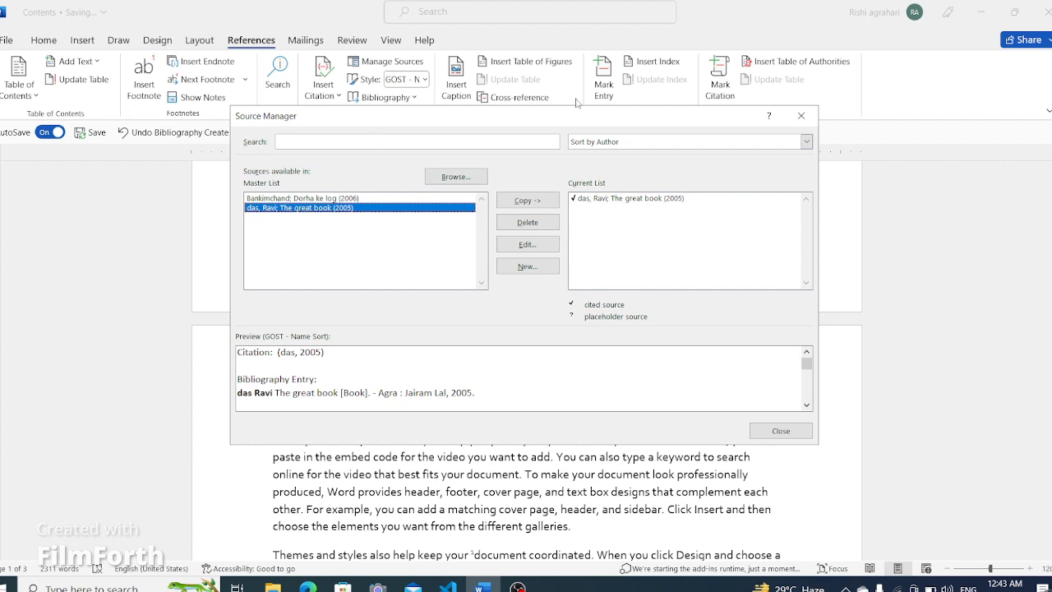
left_click(793, 425)
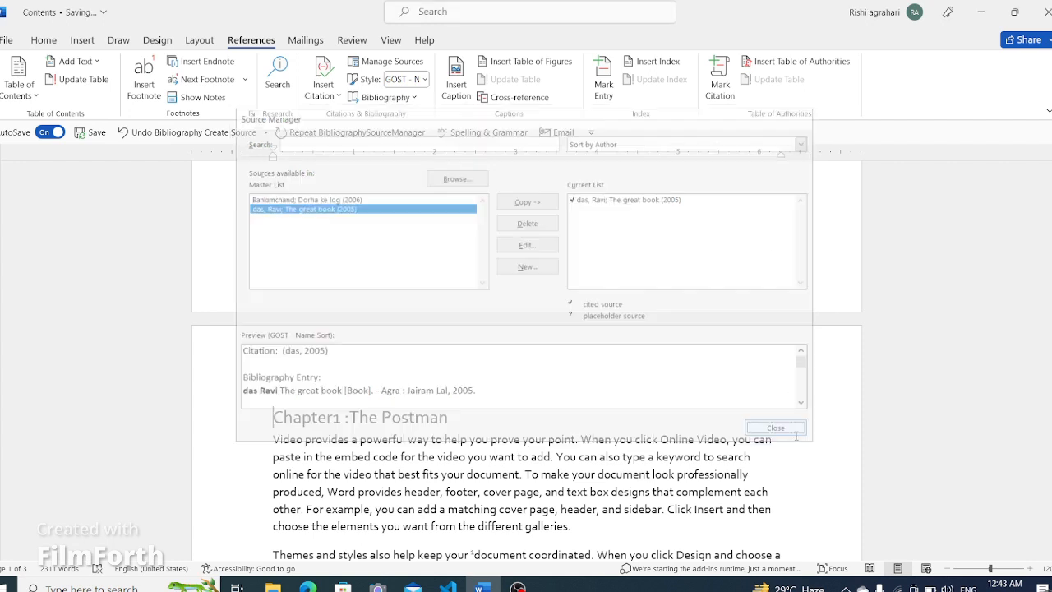
- Insert a built-in Bibliography above the Chapter1 :The Postman heading
left_click(389, 97)
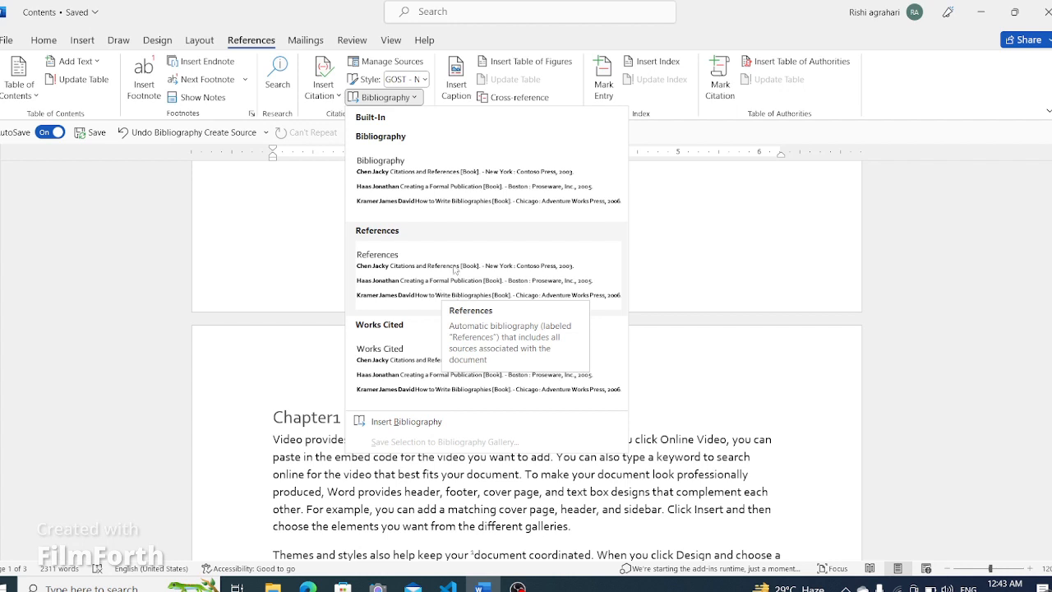
left_click(430, 174)
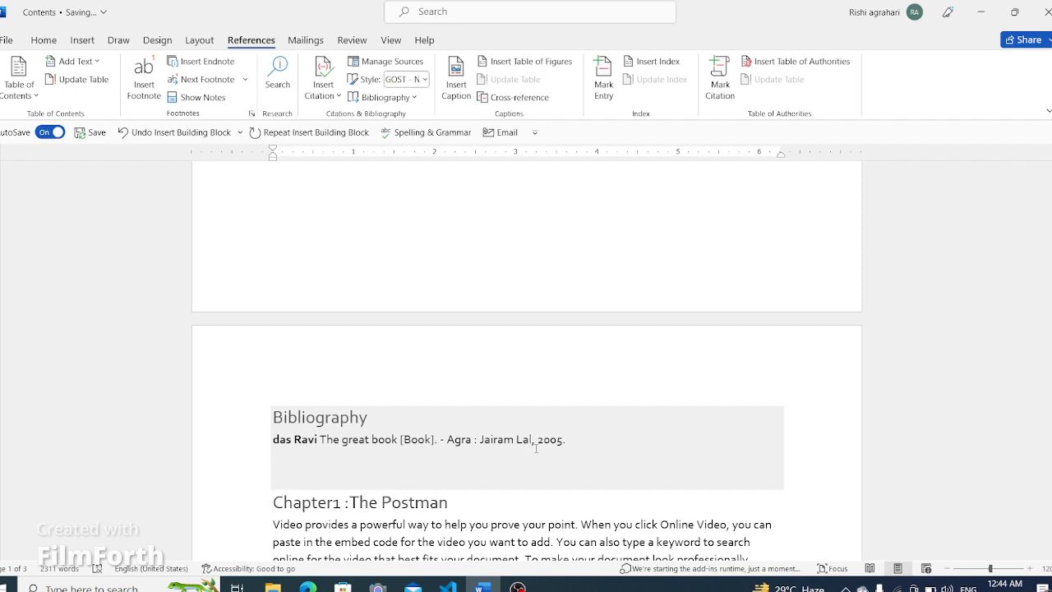
- Change the citation style to ISO 690 - Numerical Reference
left_click(424, 79)
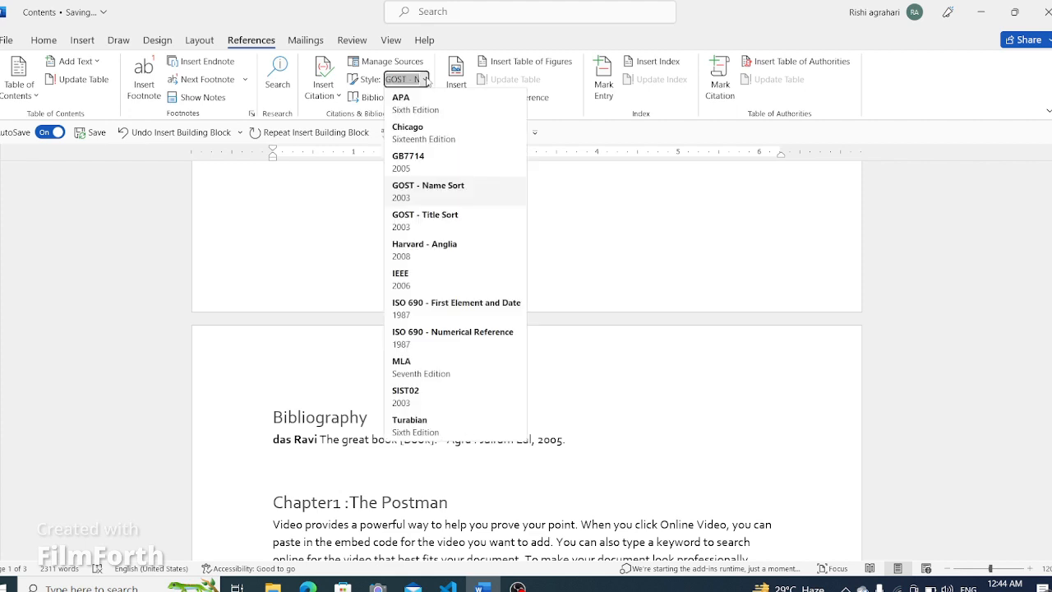
left_click(624, 413)
left_click(424, 79)
left_click(438, 338)
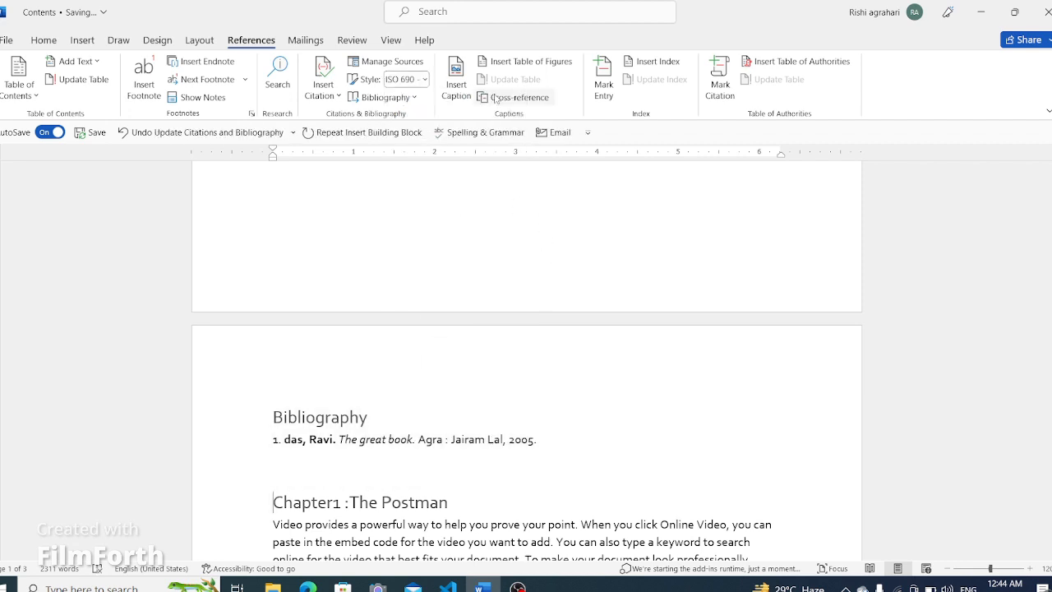
- Add a new line after the second paragraph of Chapter1 and insert a Figure caption there
scroll(476, 421, "down", 10)
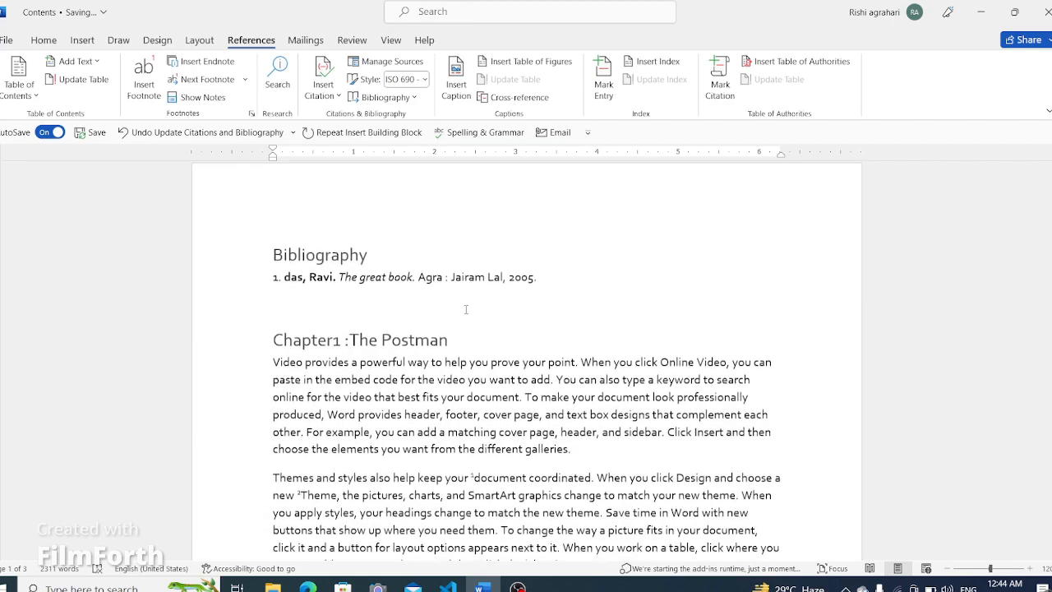
scroll(550, 428, "down", 5)
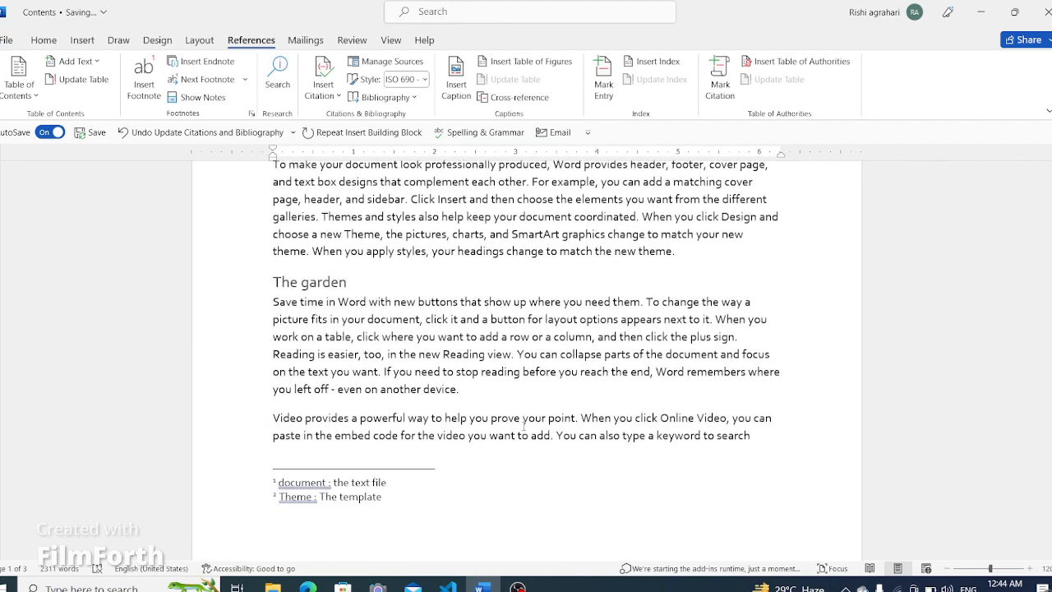
scroll(525, 402, "up", 10)
scroll(517, 387, "up", 5)
scroll(526, 382, "down", 10)
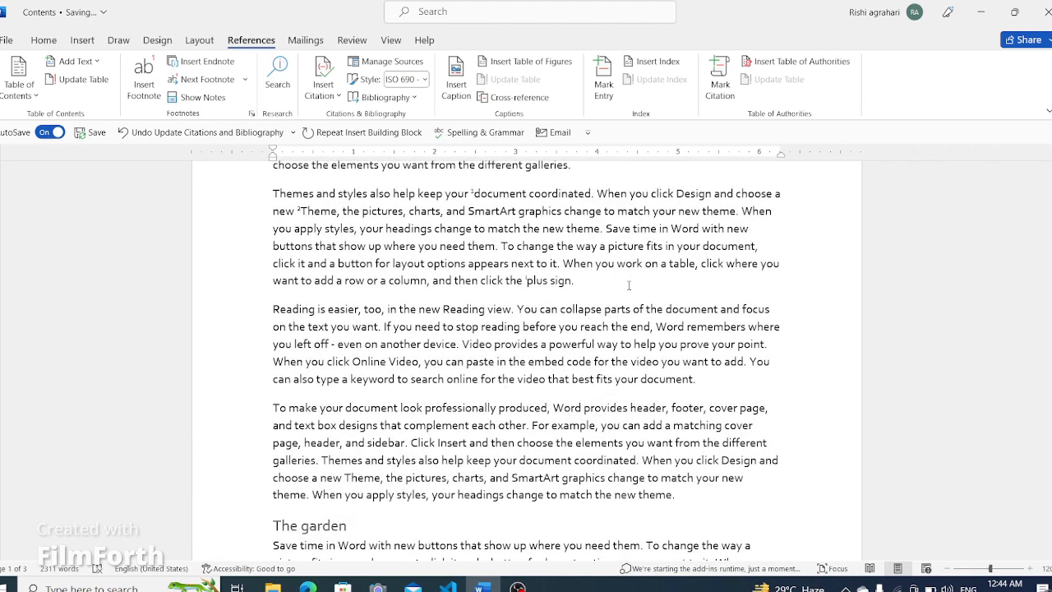
left_click(573, 280)
key("Return")
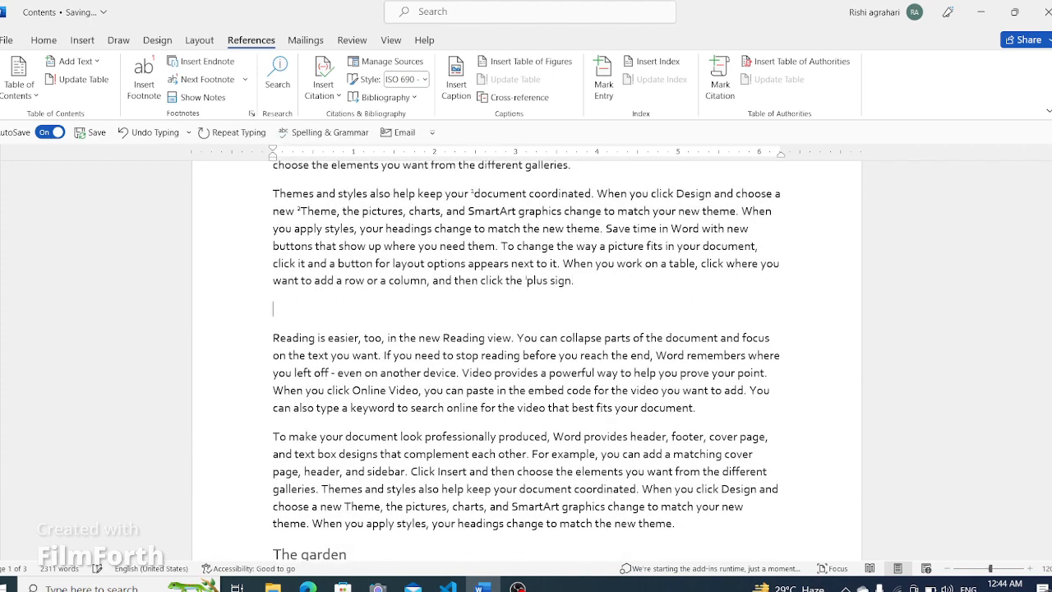
left_click(459, 83)
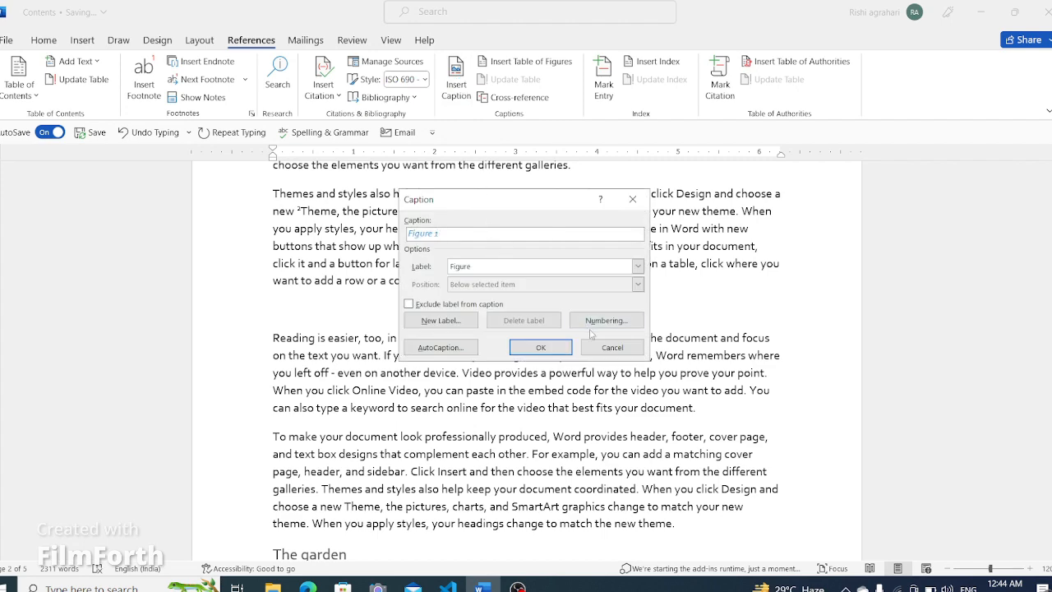
left_click(638, 266)
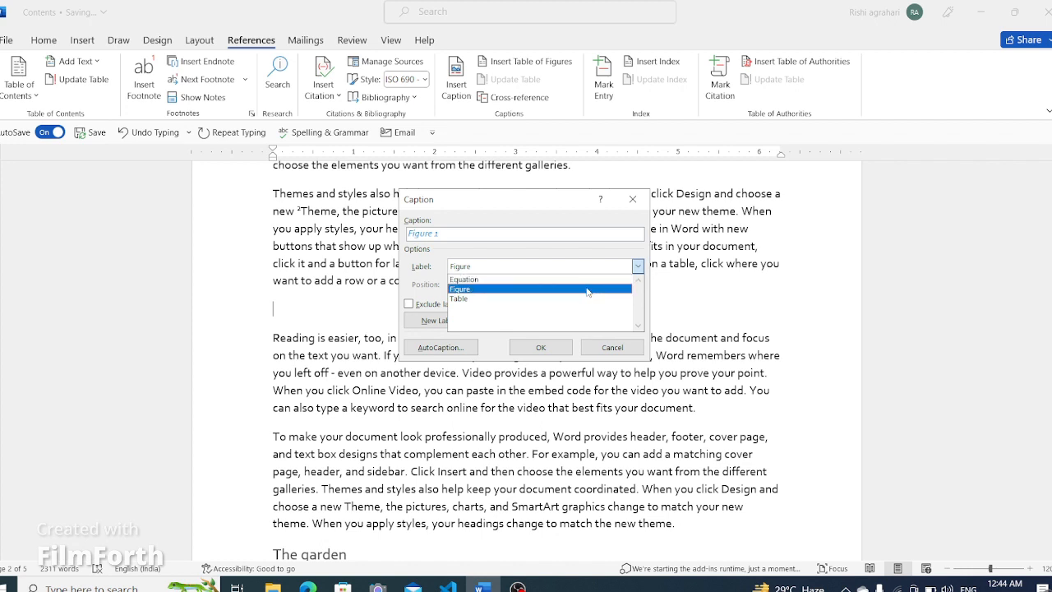
left_click(557, 348)
- Insert a Figure 2 caption on a new line after the following Reading is easier paragraph
scroll(374, 390, "down", 3)
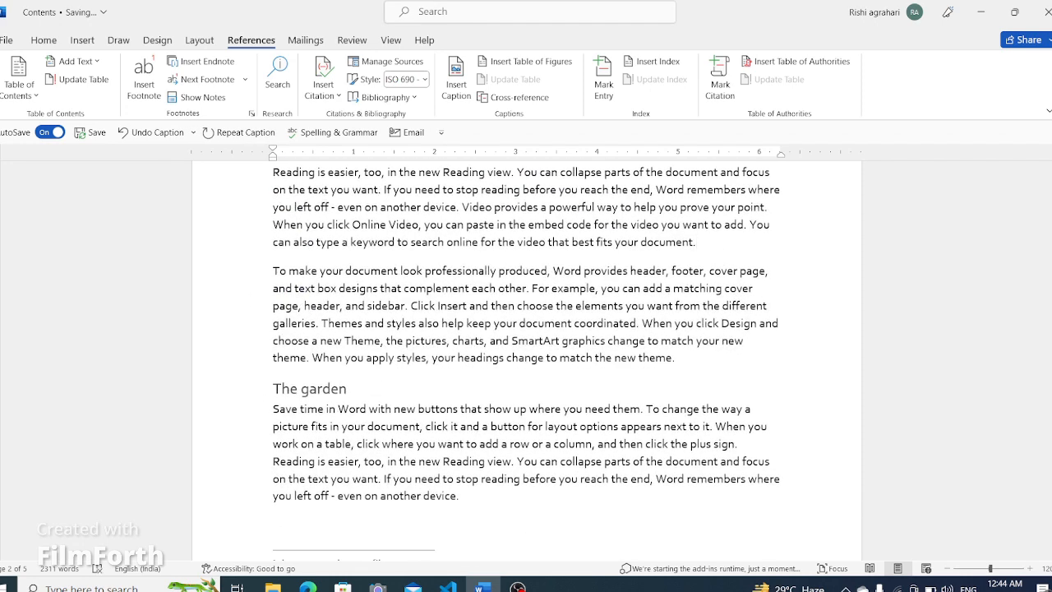
key("Return")
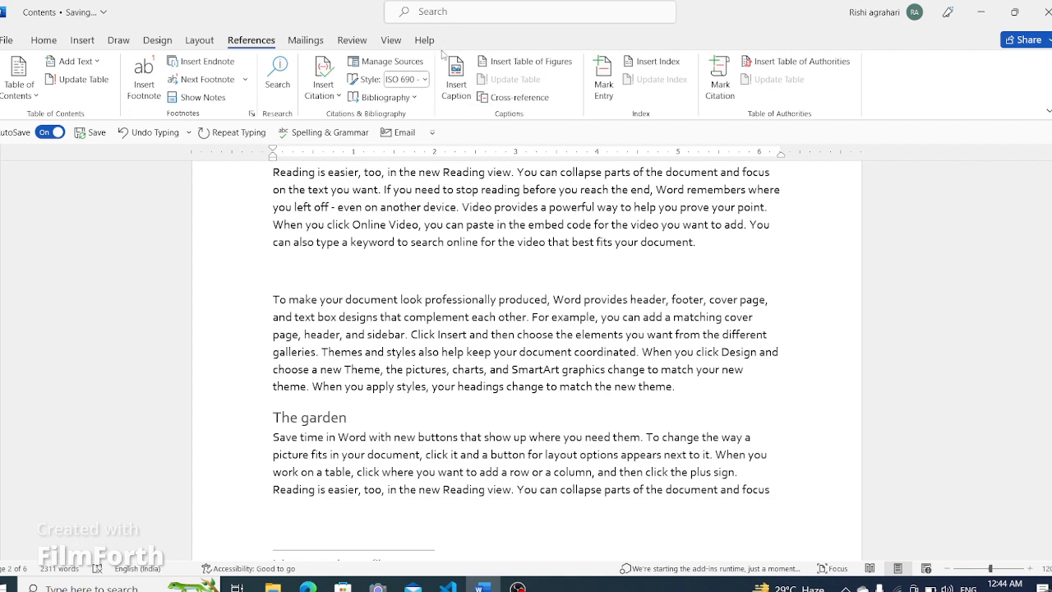
left_click(456, 85)
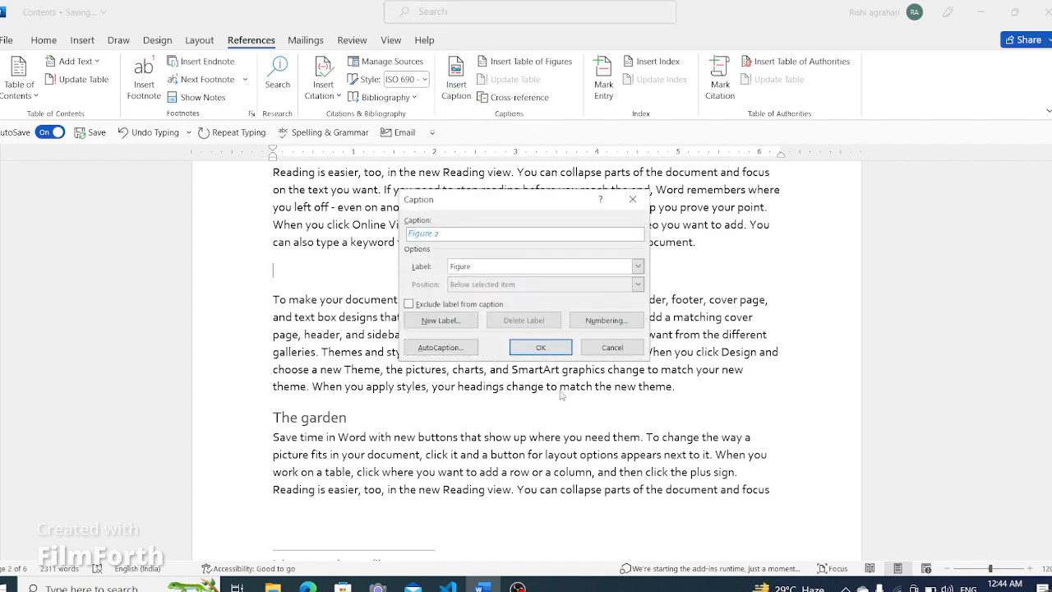
left_click(541, 347)
- Insert a page break after the plus sign sentence in The garden section
scroll(466, 394, "down", 2)
scroll(466, 393, "down", 2)
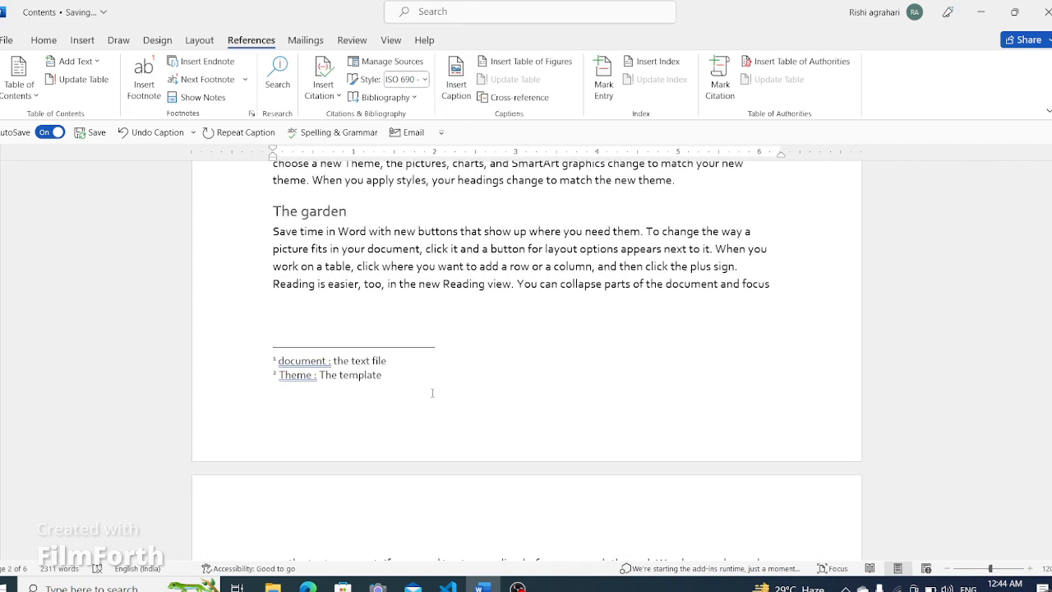
left_click(750, 265)
key("ctrl+Return")
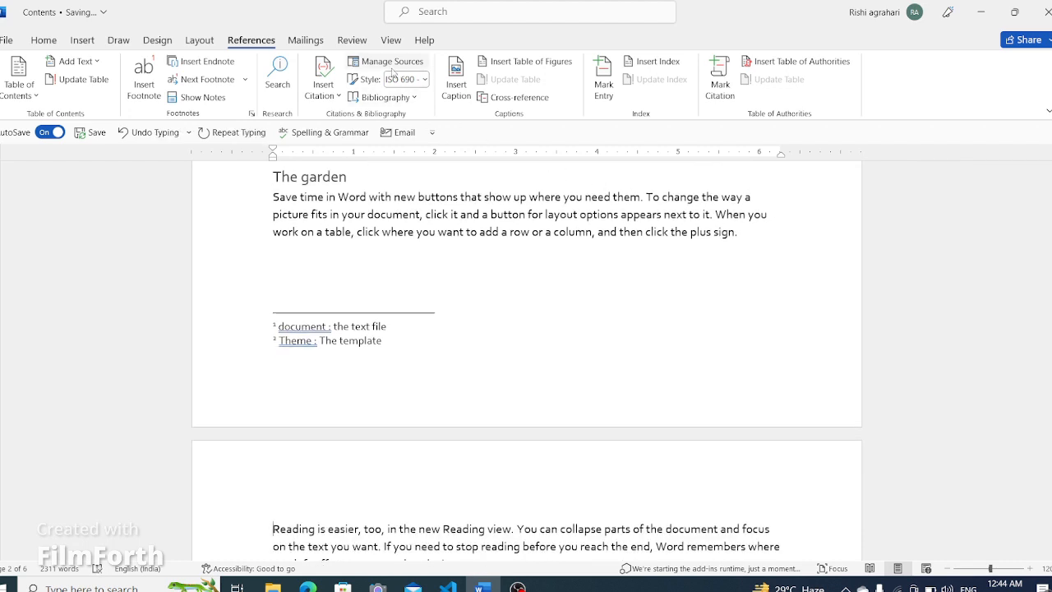
- Try to insert a Figure 3 caption at the start of the next paragraph, then undo it
left_click(456, 78)
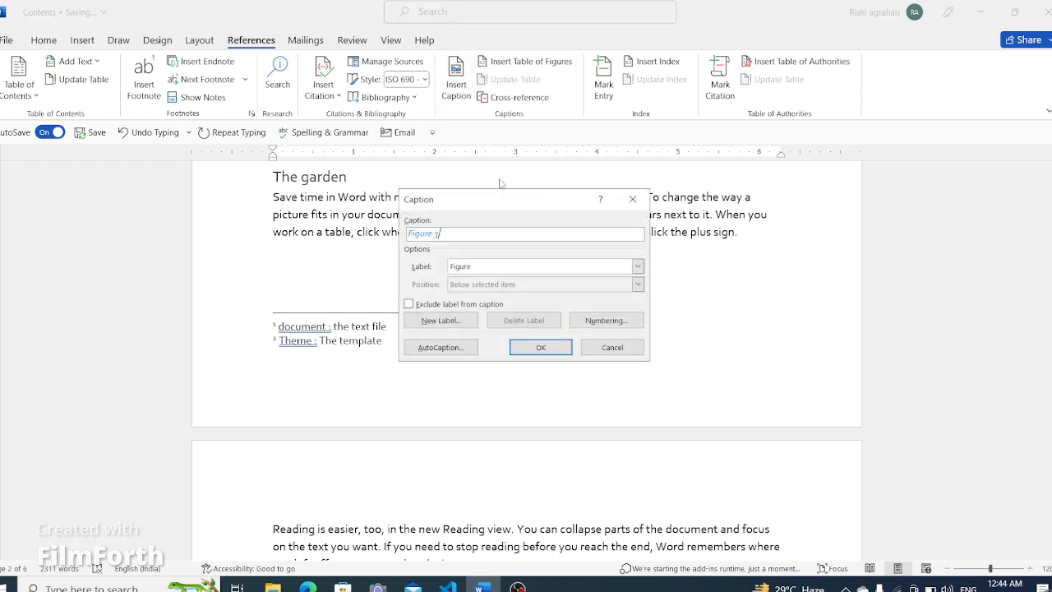
left_click(538, 347)
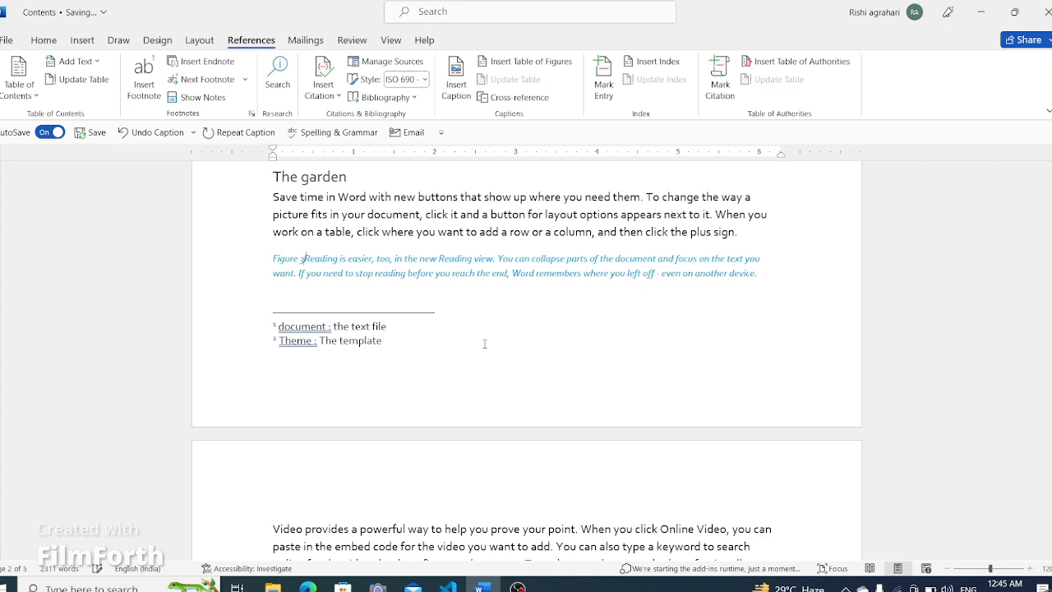
key("ctrl+z")
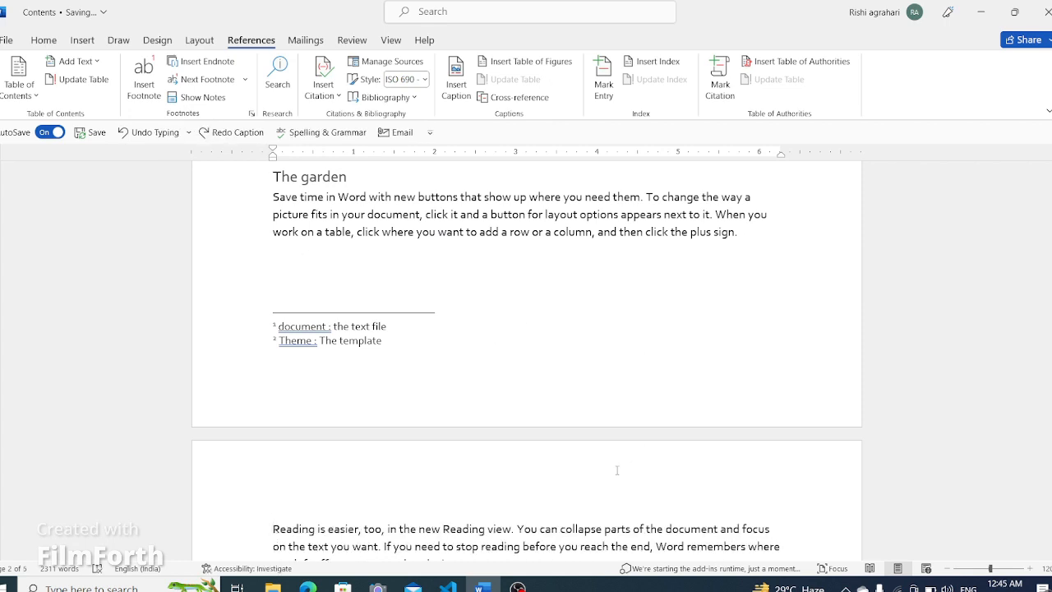
- Insert a Figure 3 caption on a new line after the Reading is easier paragraph on the next page
scroll(617, 470, "down", 4)
scroll(459, 372, "up", 2)
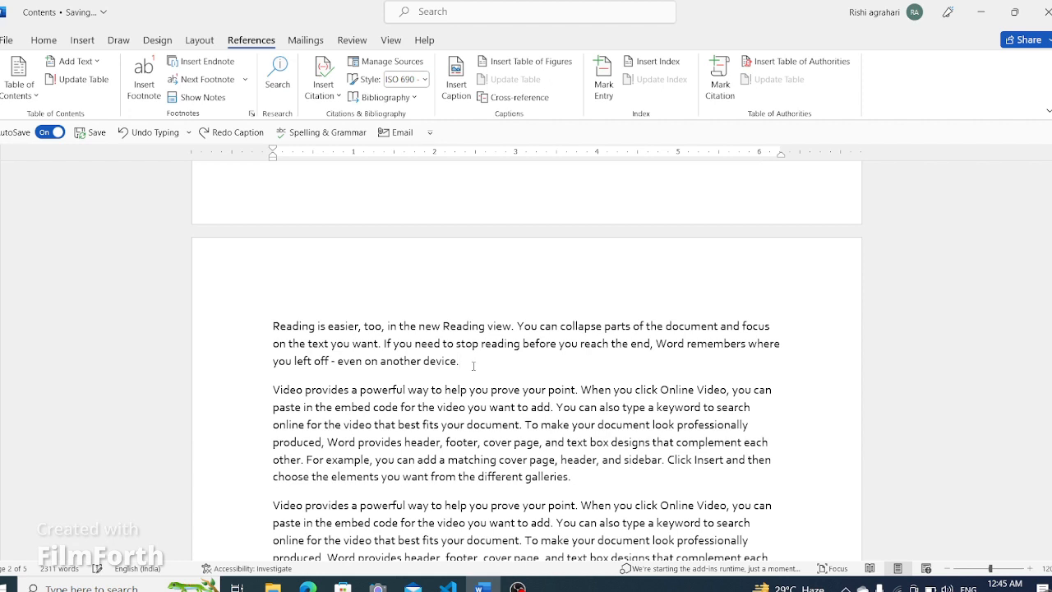
left_click(474, 365)
key("Return")
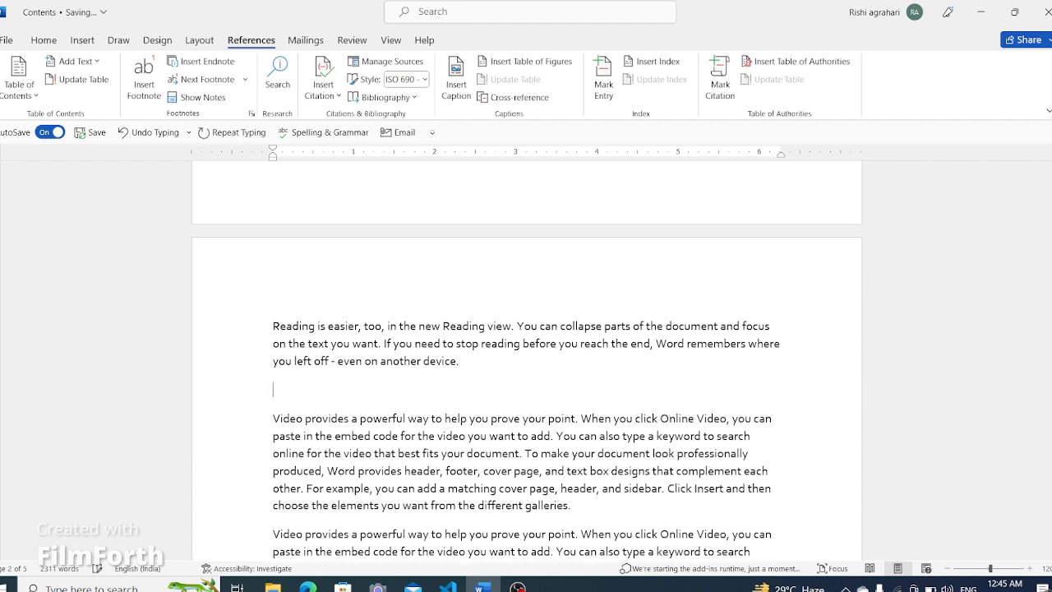
left_click(458, 86)
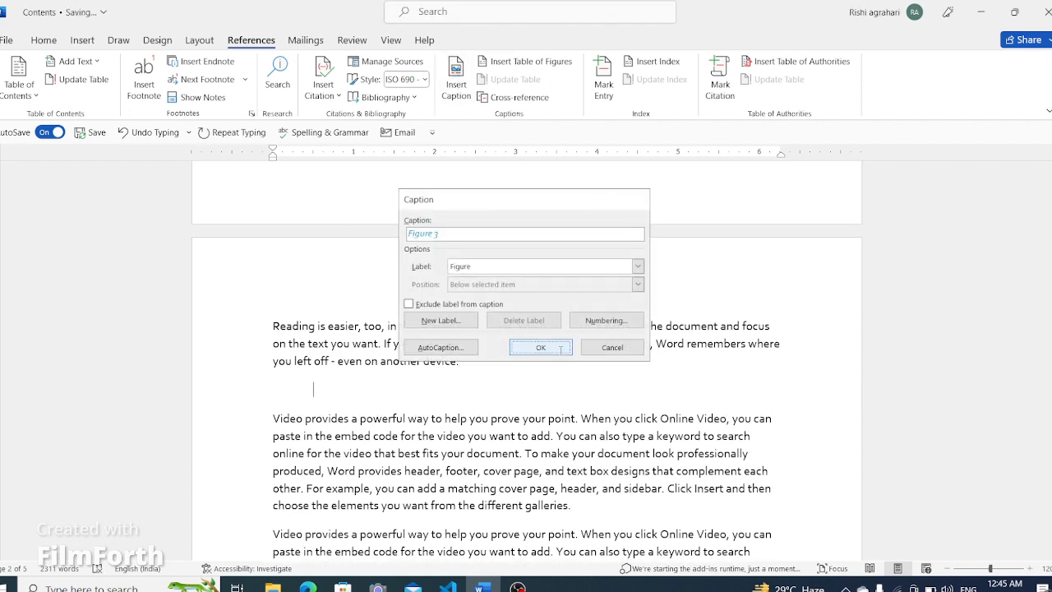
left_click(560, 349)
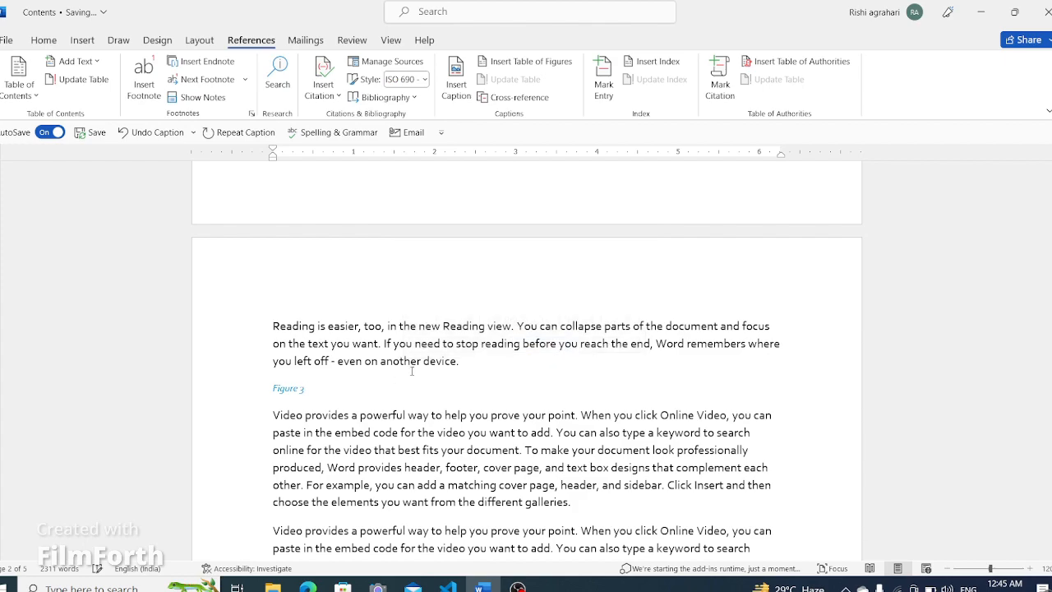
- Insert a Figure 4 caption on a new line after the paragraph just before The Roots heading
scroll(438, 386, "down", 15)
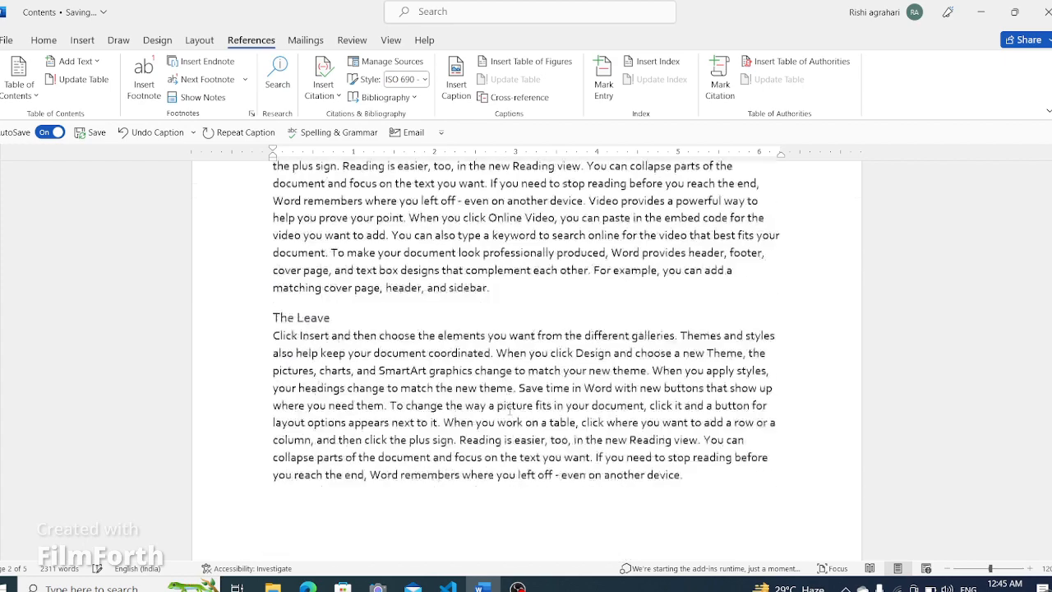
scroll(818, 406, "down", 2)
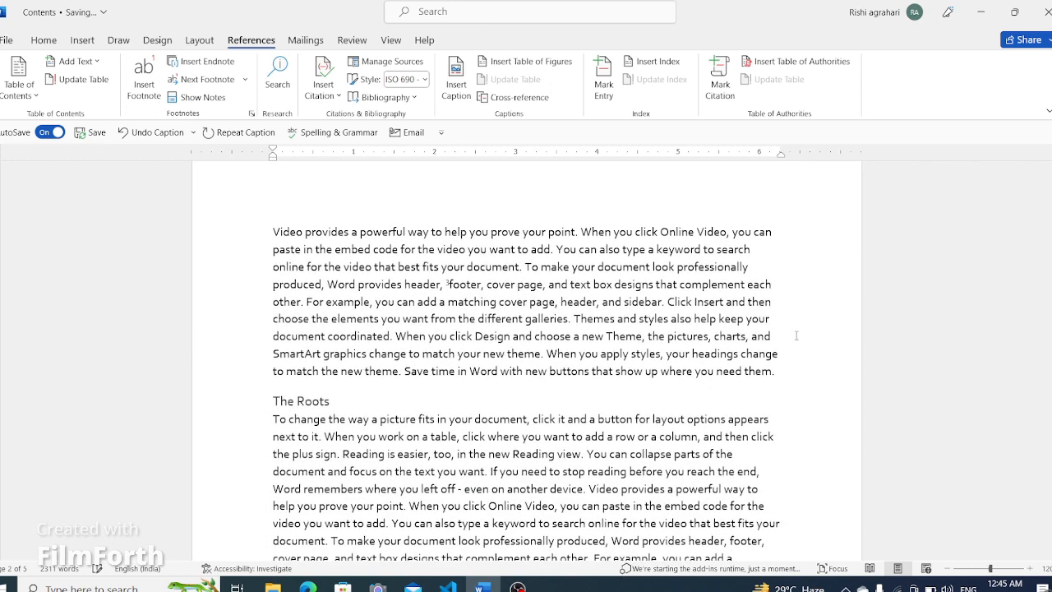
left_click(795, 370)
key("Return")
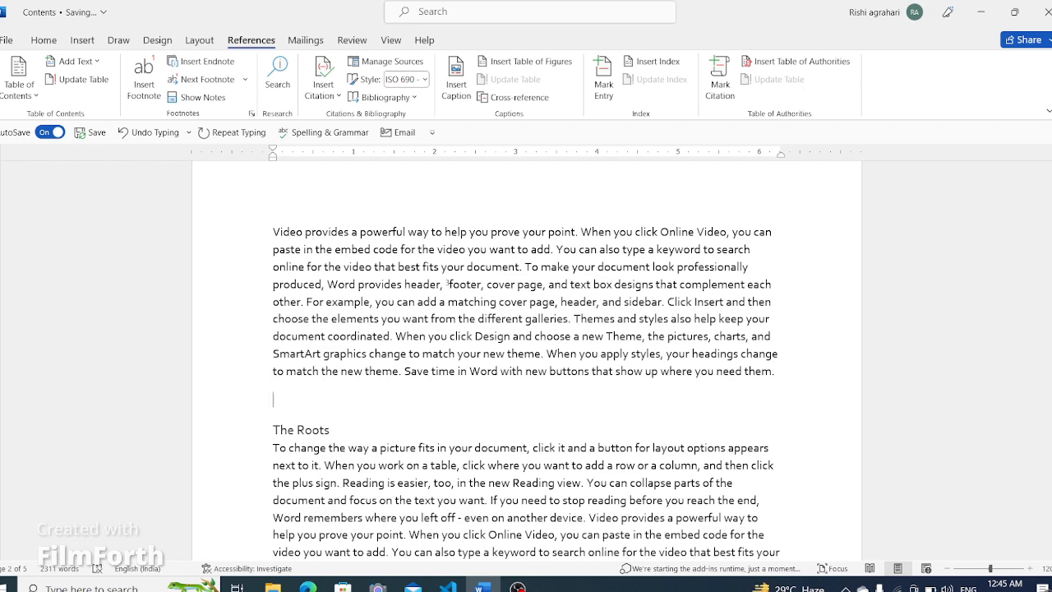
left_click(456, 81)
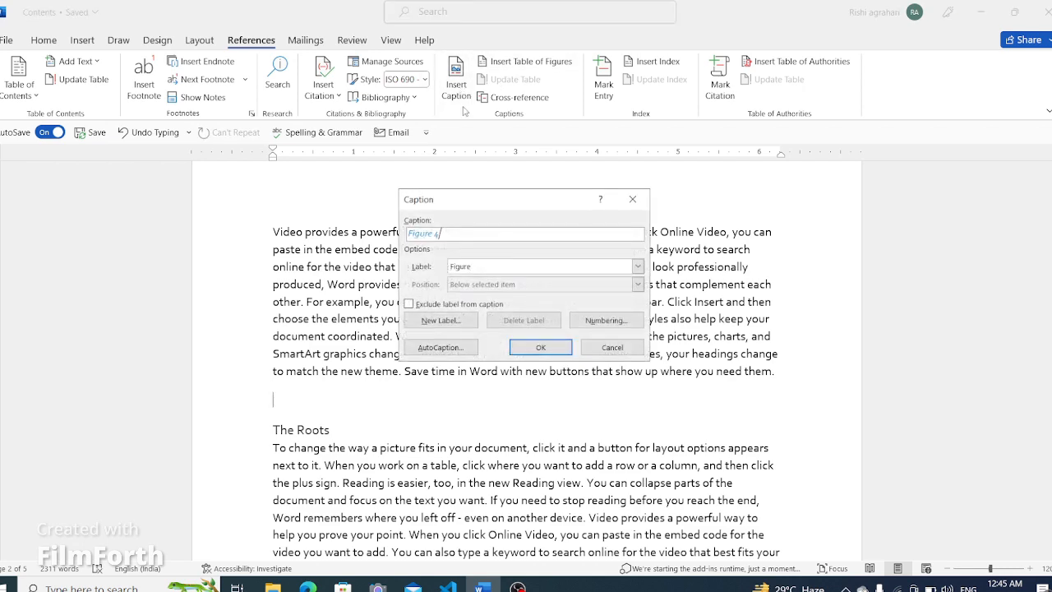
left_click(540, 346)
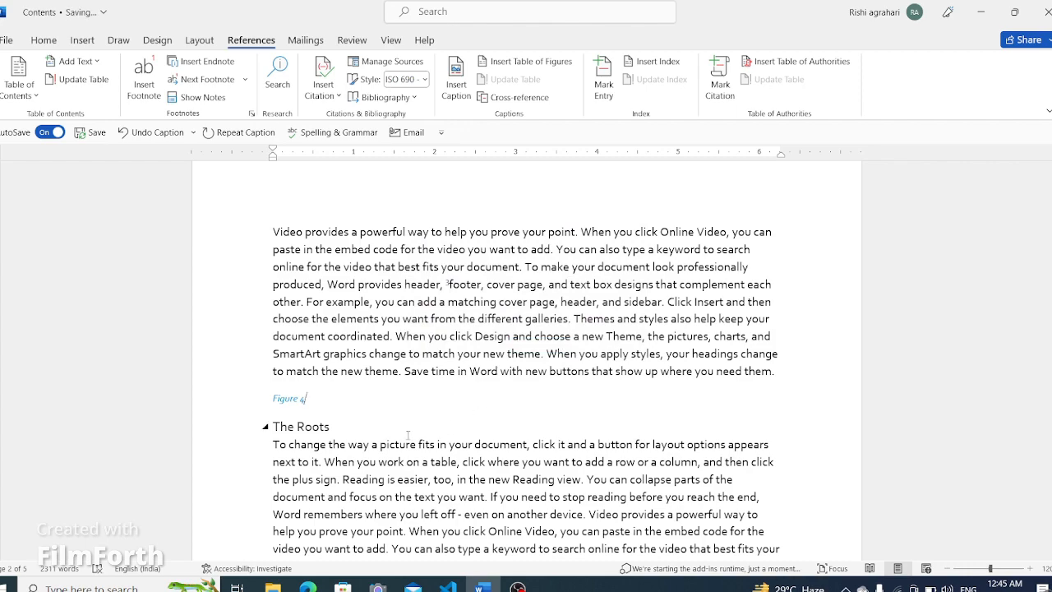
- Insert a table of figures with a dotted tab leader below the table of contents
scroll(407, 434, "up", 15)
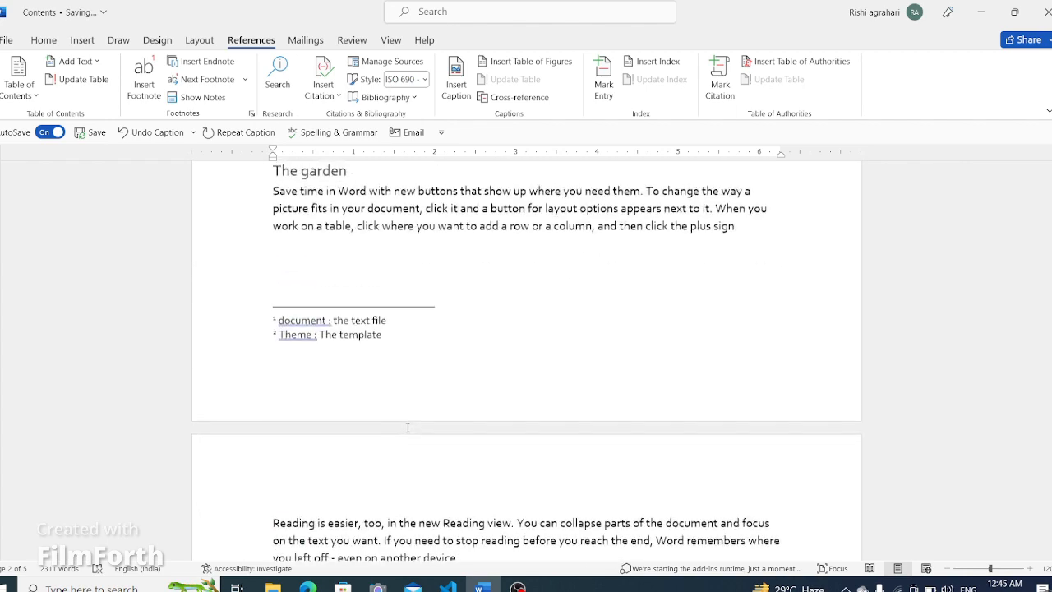
scroll(407, 427, "up", 20)
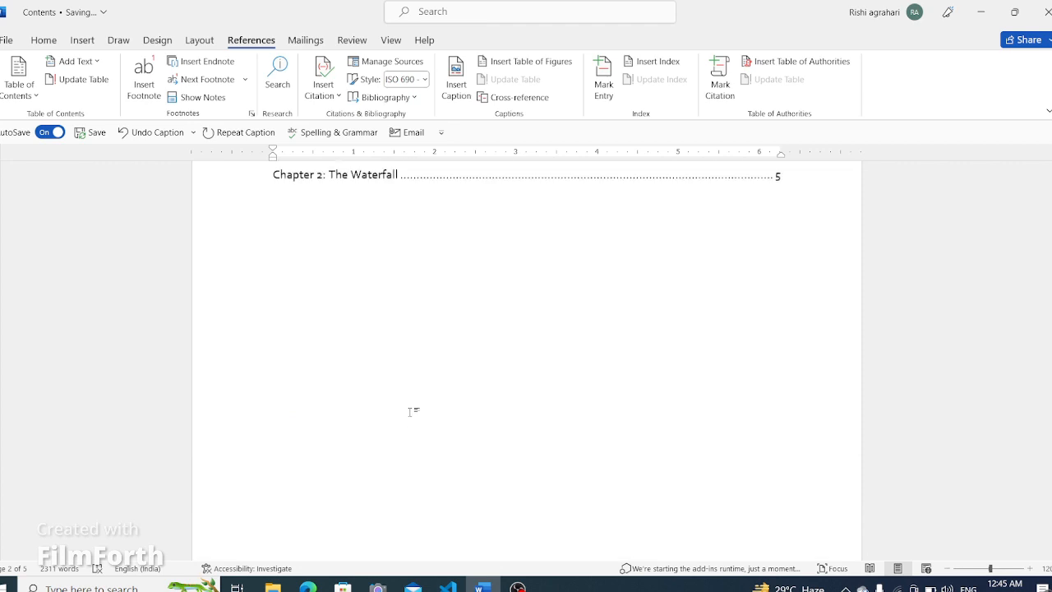
scroll(409, 411, "up", 1)
left_click(322, 299)
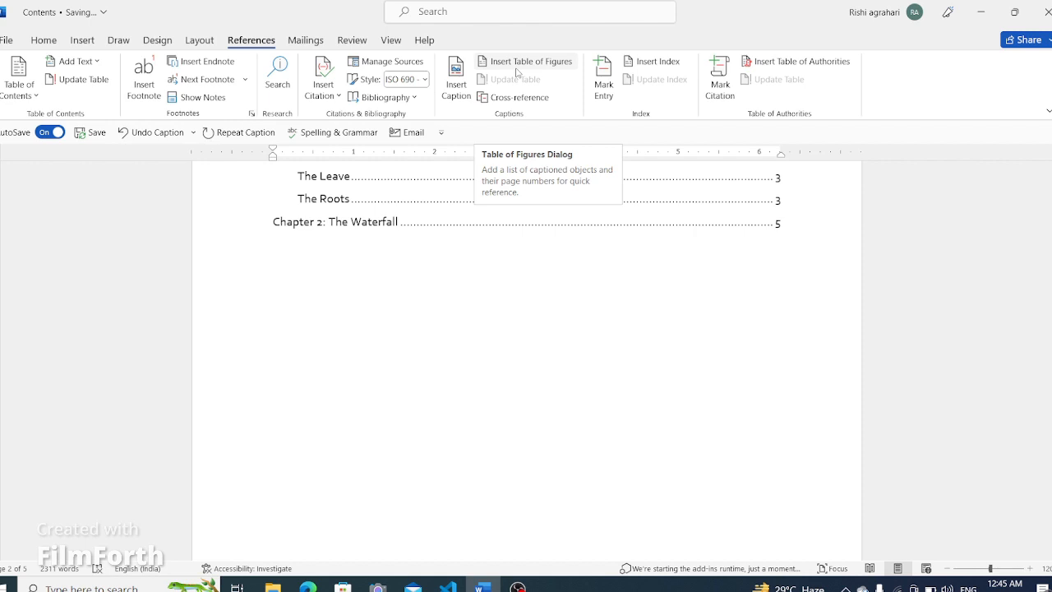
left_click(517, 71)
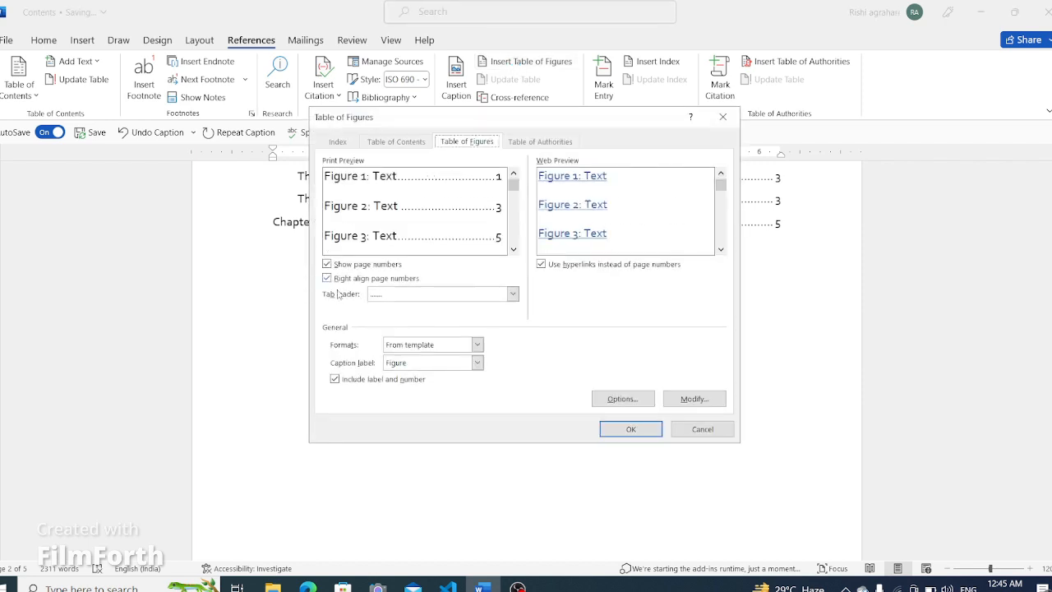
left_click(512, 295)
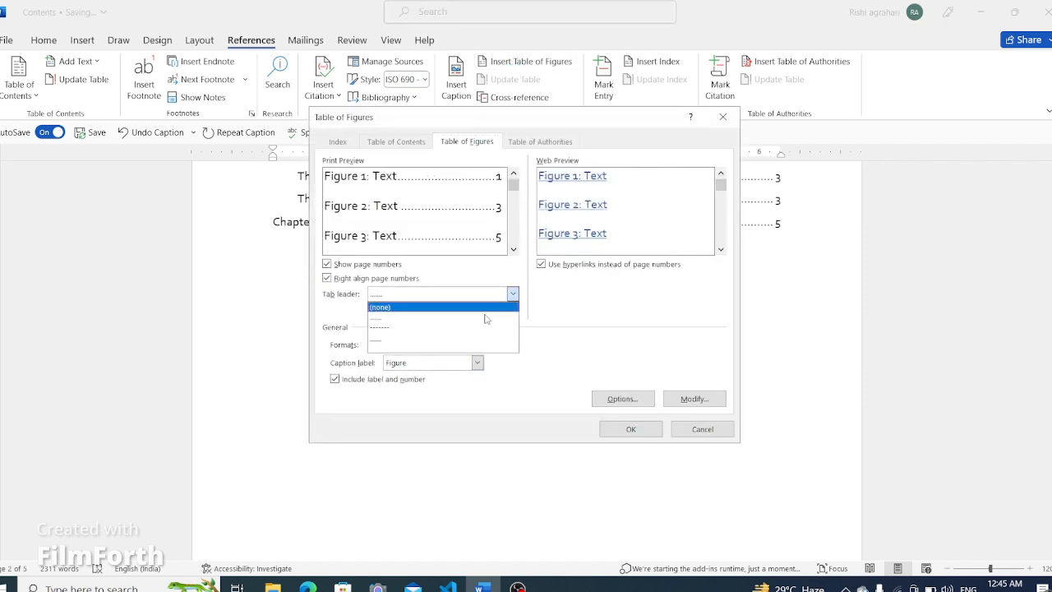
left_click(548, 396)
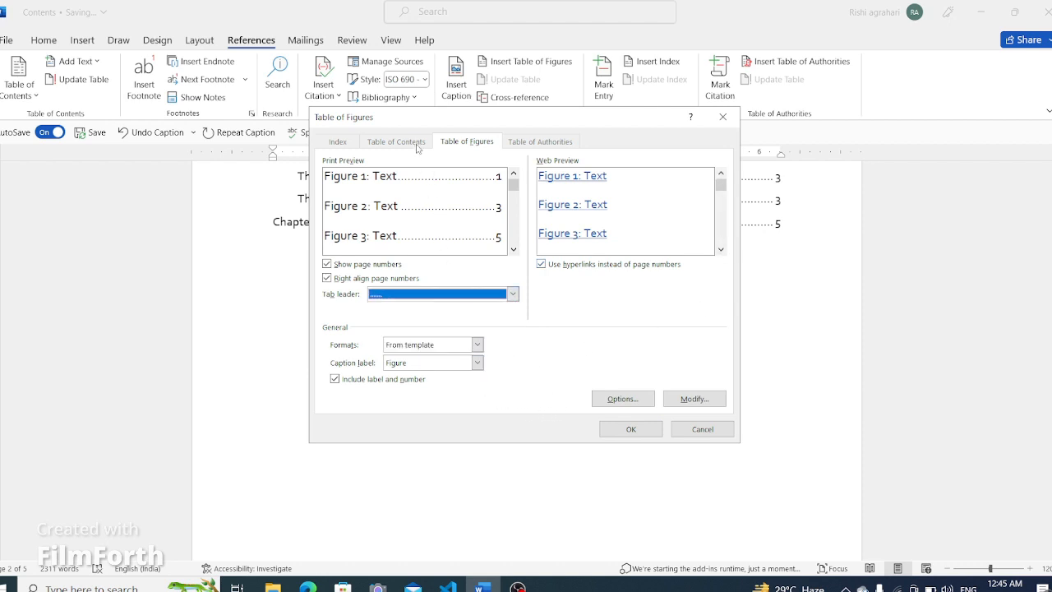
left_click(618, 428)
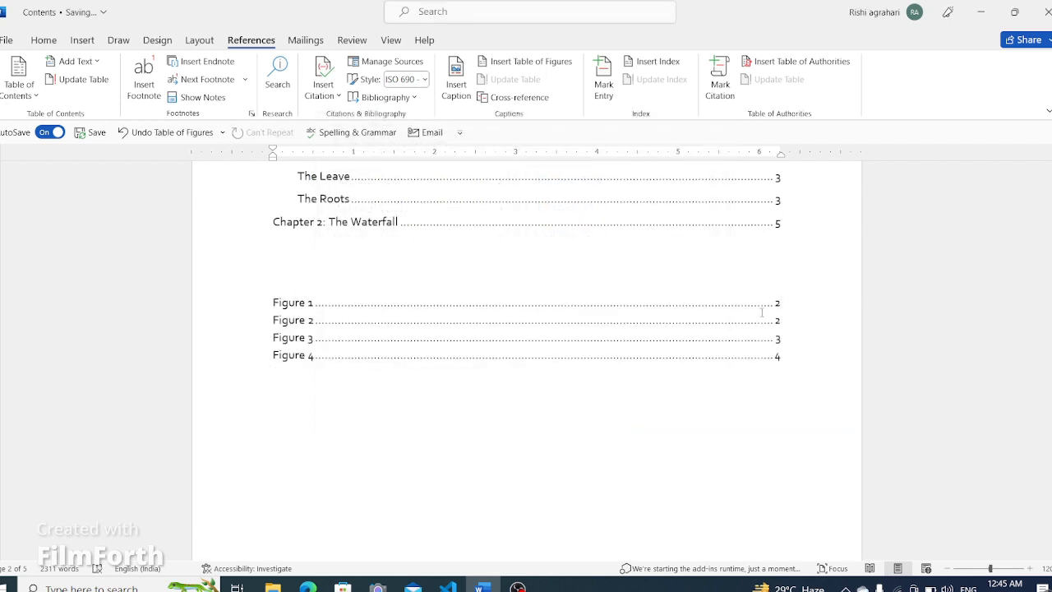
- Scroll through the document to review the figure captions and the new table of figures
scroll(820, 467, "down", 10)
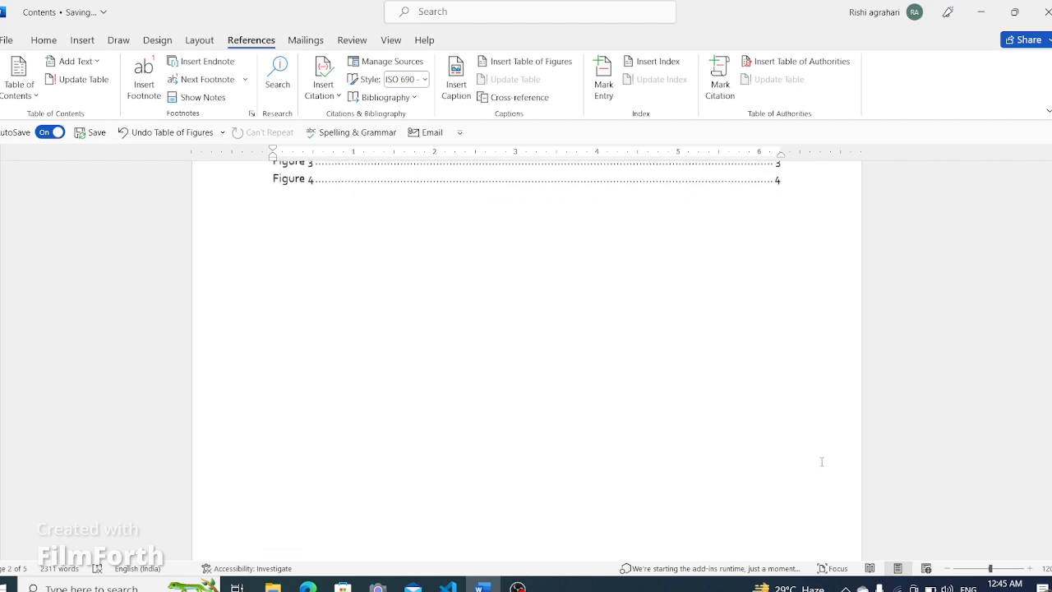
scroll(815, 471, "down", 4)
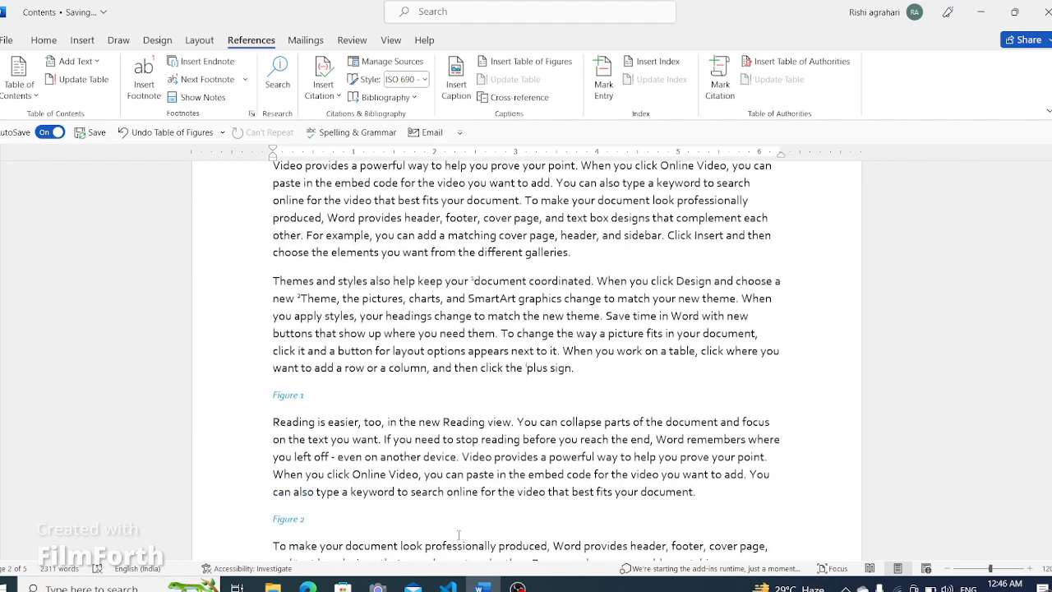
scroll(328, 528, "down", 4)
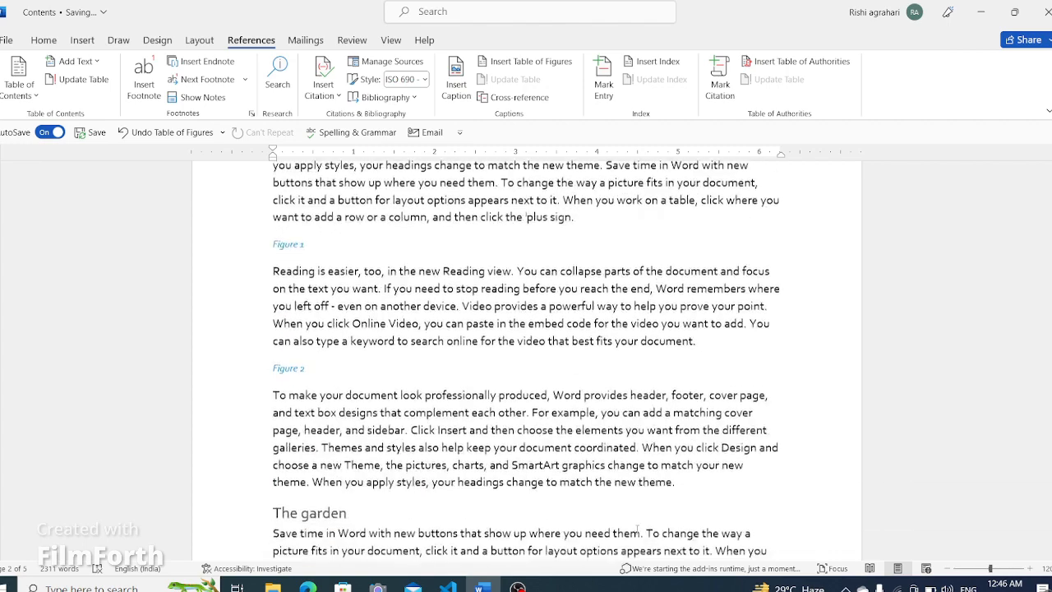
scroll(690, 546, "down", 13)
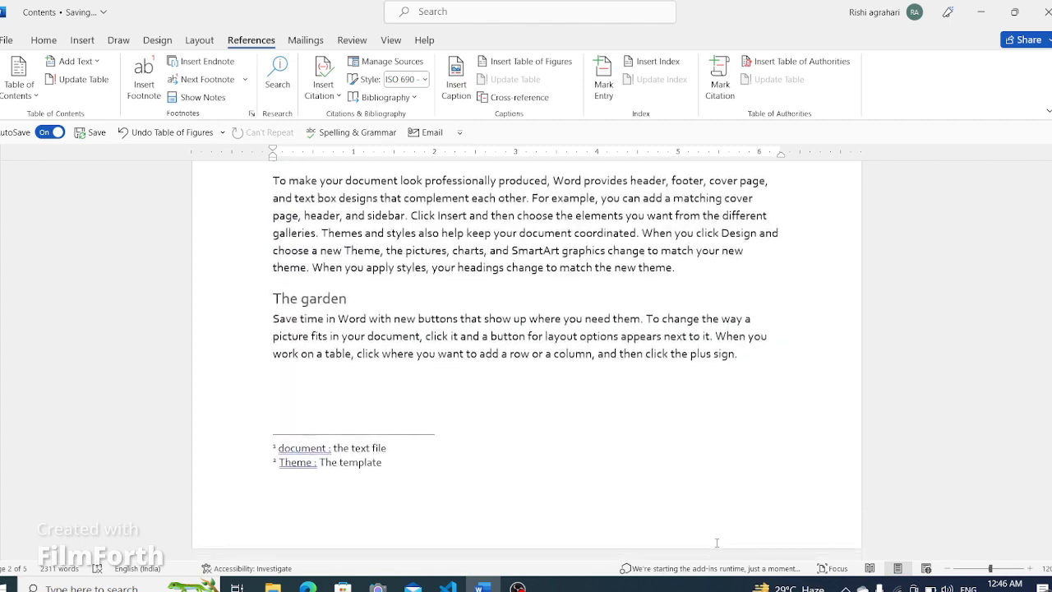
scroll(734, 543, "up", 12)
scroll(733, 543, "up", 6)
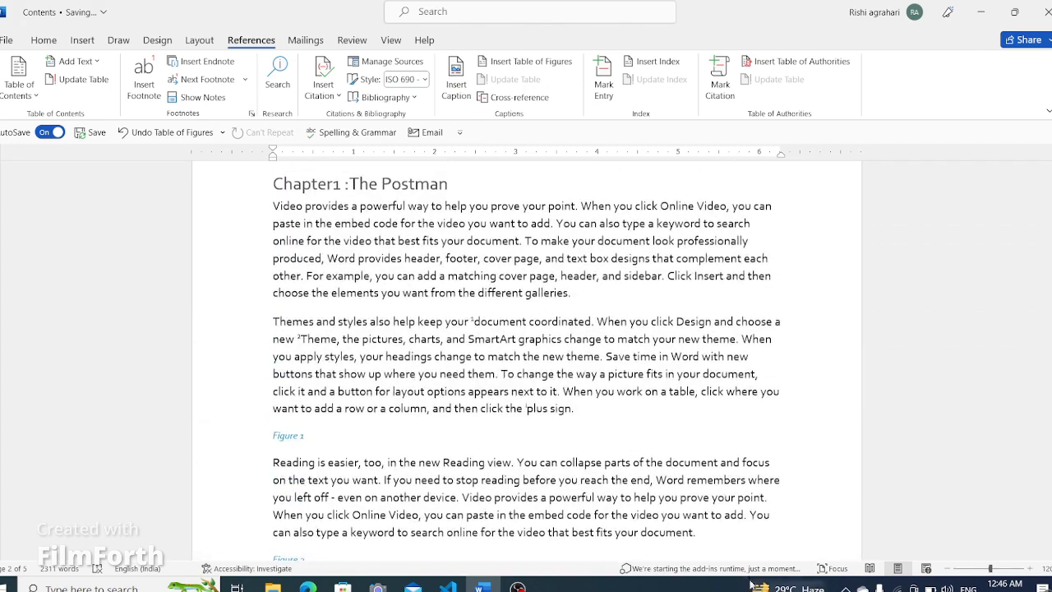
scroll(754, 441, "up", 15)
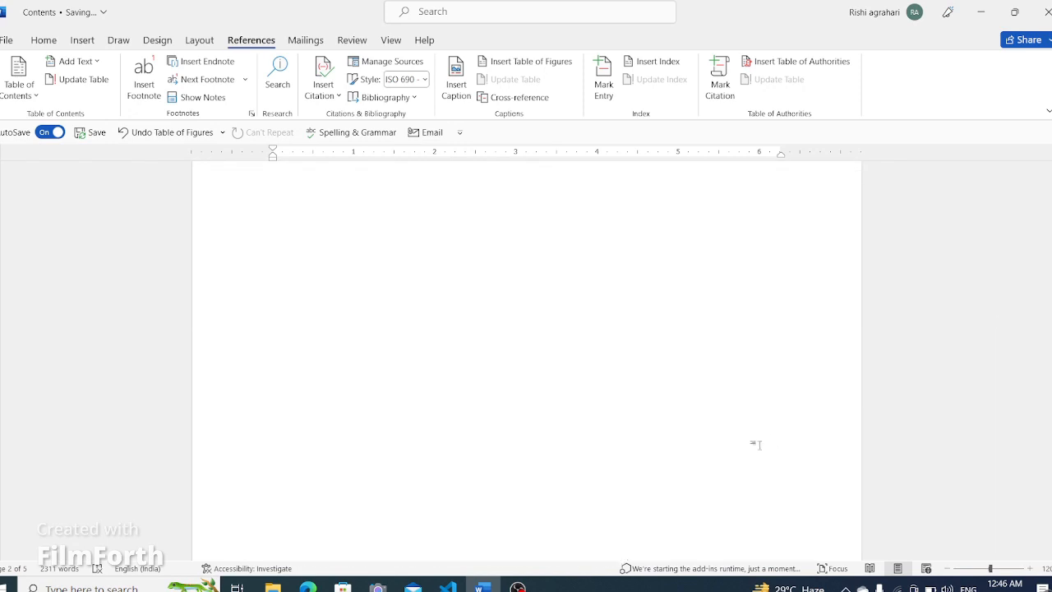
scroll(380, 487, "down", 3)
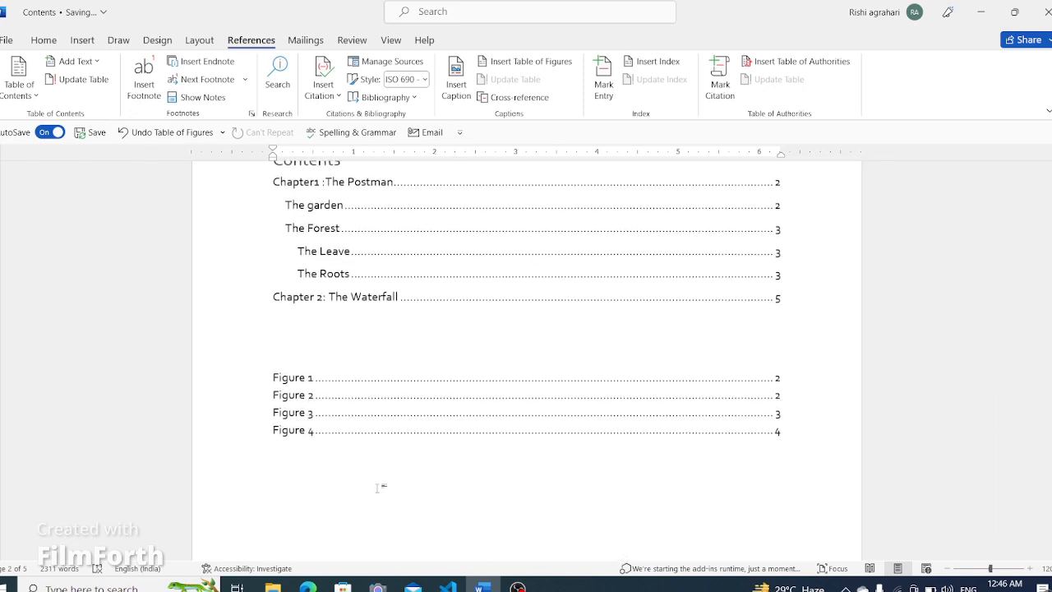
- Insert a Figure 4 caption on a new line after the paragraph just before The Leave heading
key("Page_Down")
key("Page_Down")
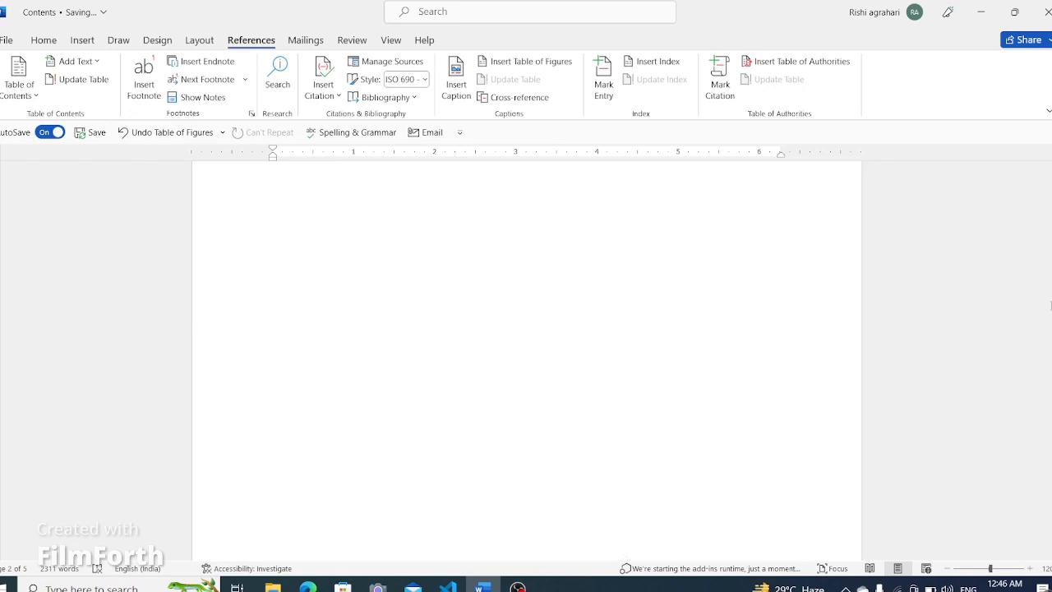
scroll(682, 424, "down", 20)
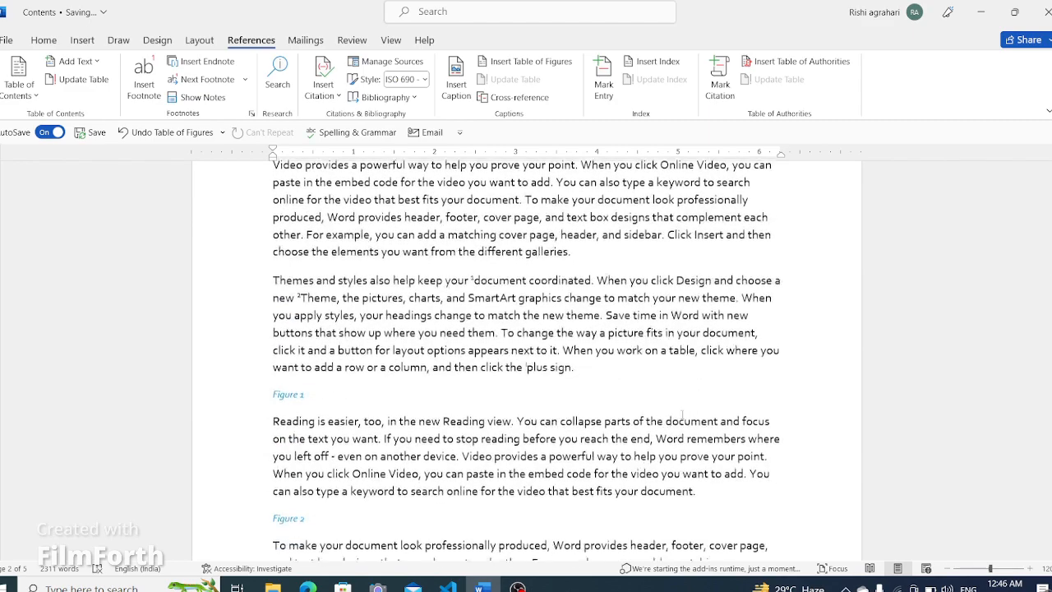
scroll(653, 371, "down", 8)
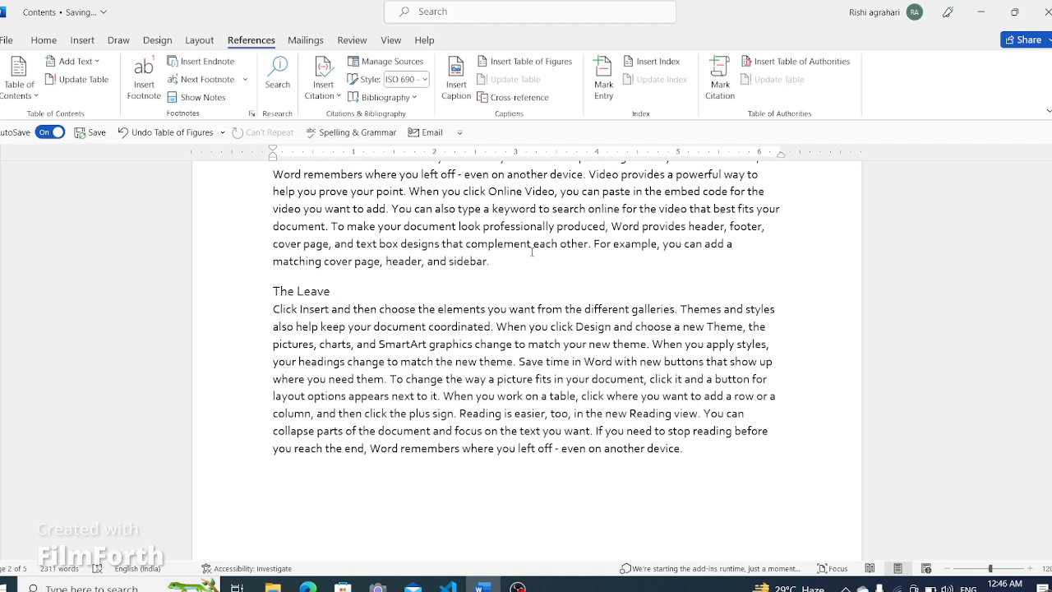
left_click(516, 265)
key("Return")
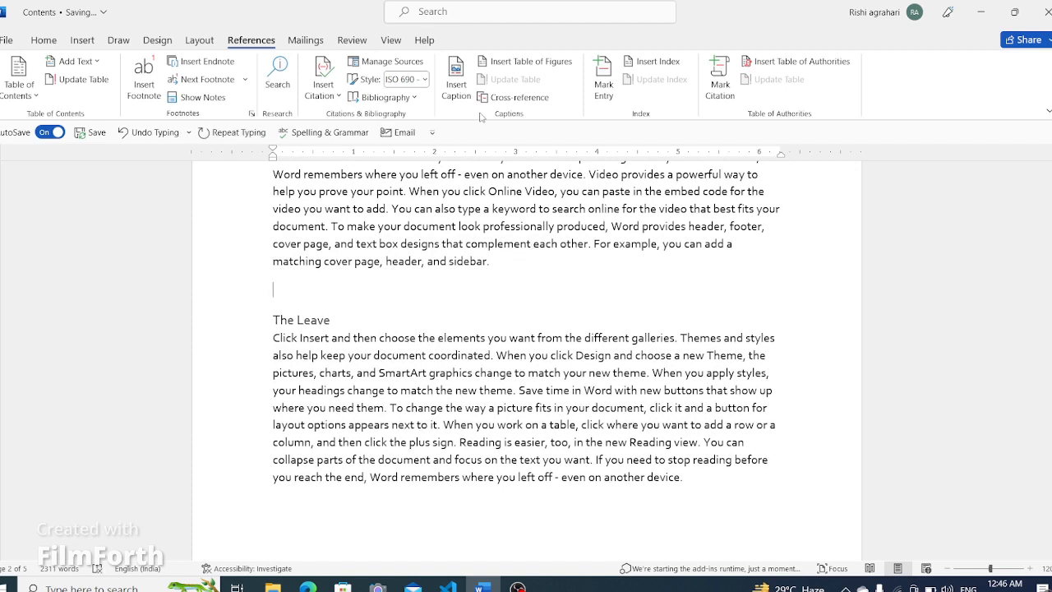
left_click(456, 78)
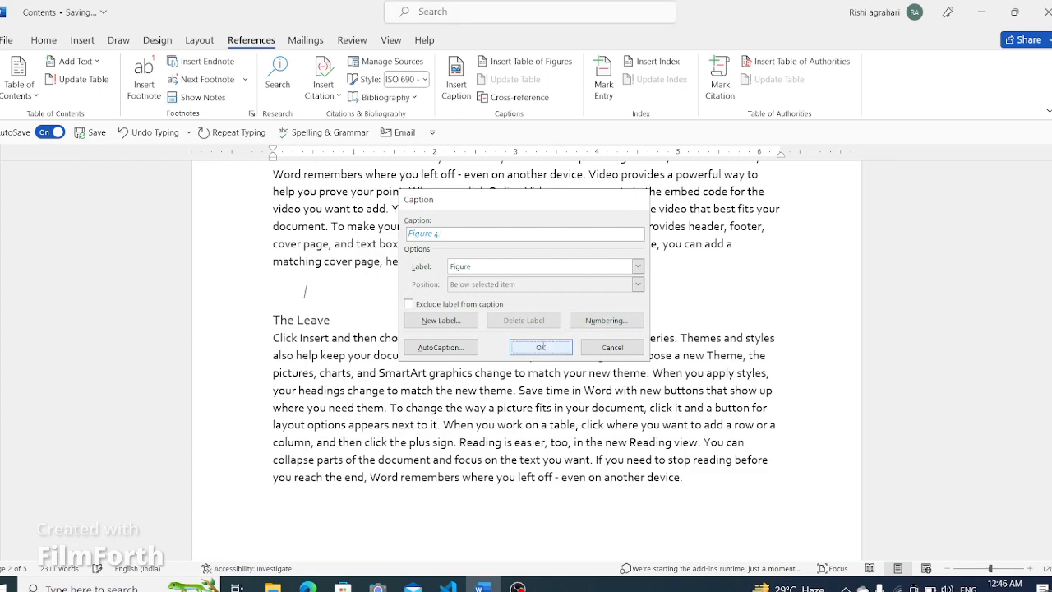
left_click(541, 348)
scroll(559, 343, "up", 15)
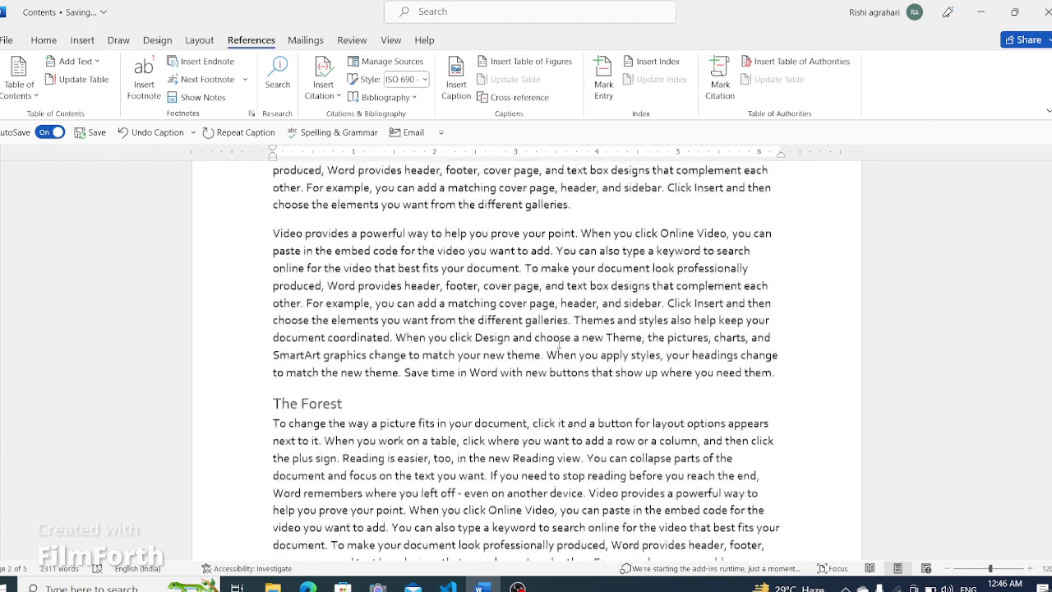
scroll(559, 343, "up", 15)
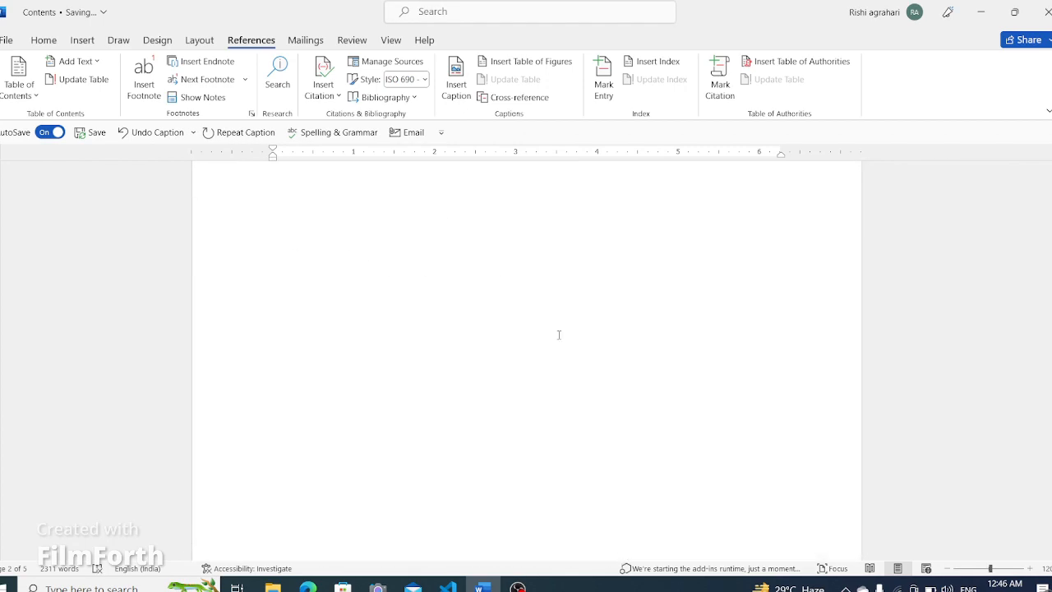
scroll(384, 489, "down", 1)
left_click(336, 440)
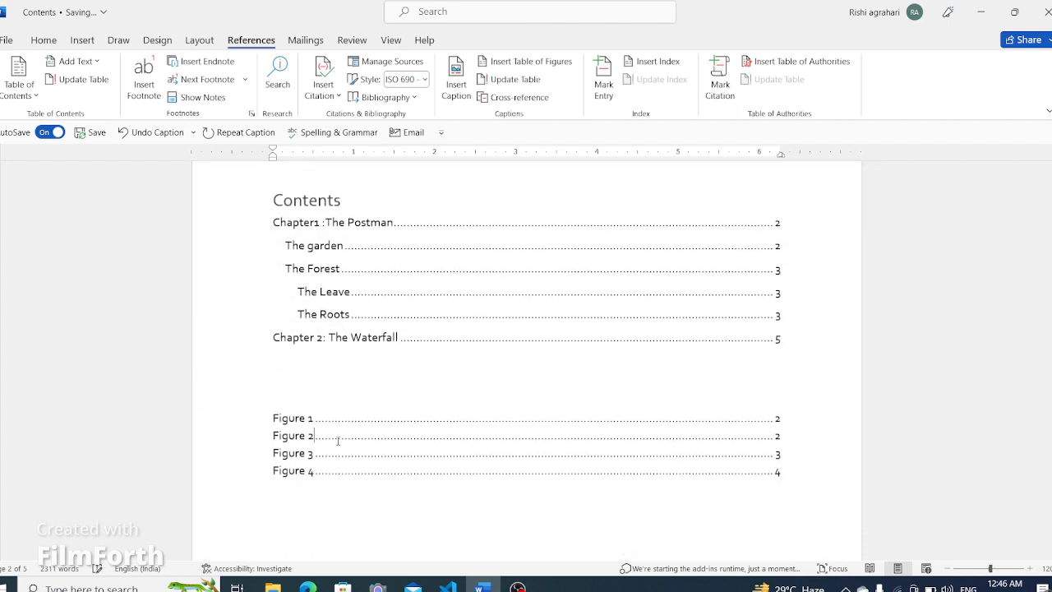
left_click(257, 445)
left_click(535, 514)
left_click(820, 454)
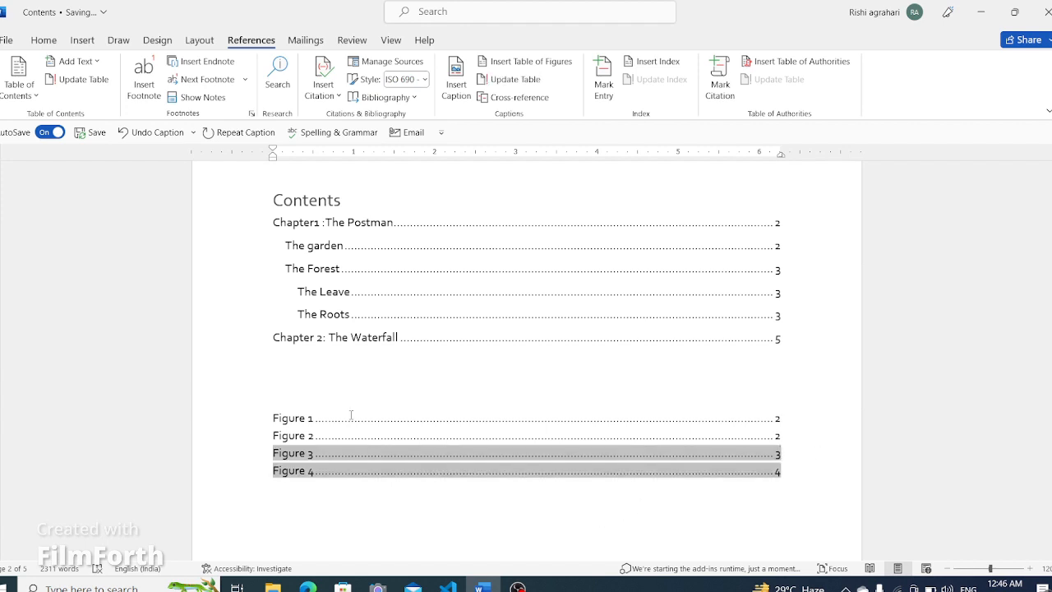
left_click(257, 376)
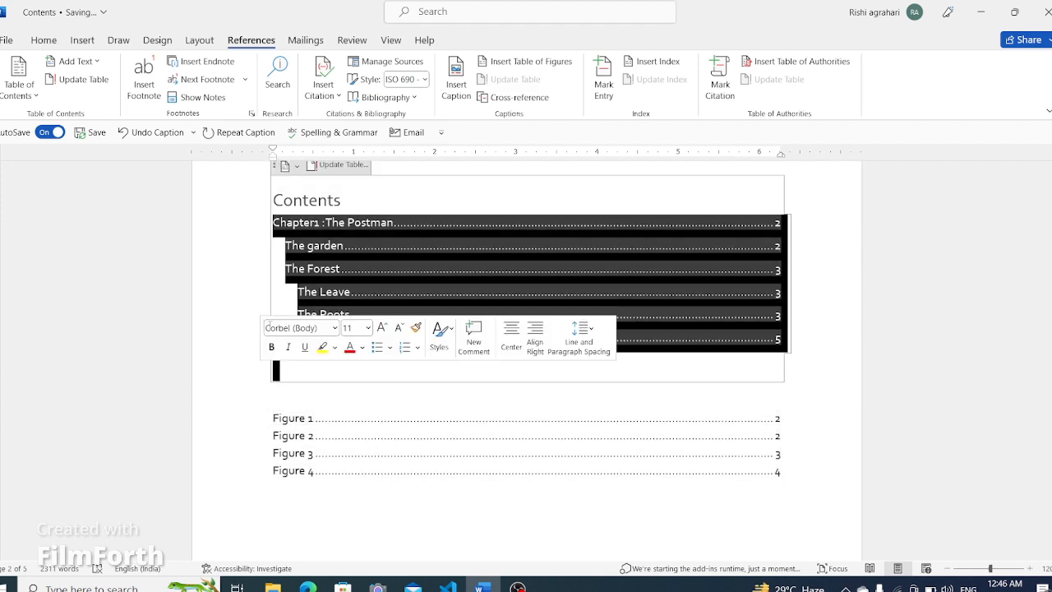
left_click(266, 495)
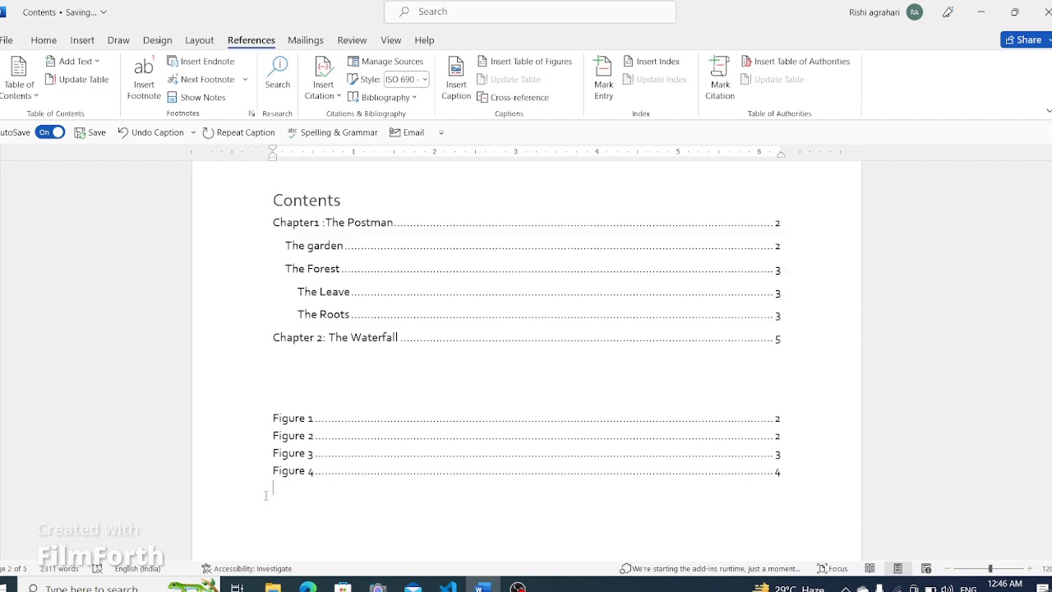
left_click(818, 466)
left_click(535, 62)
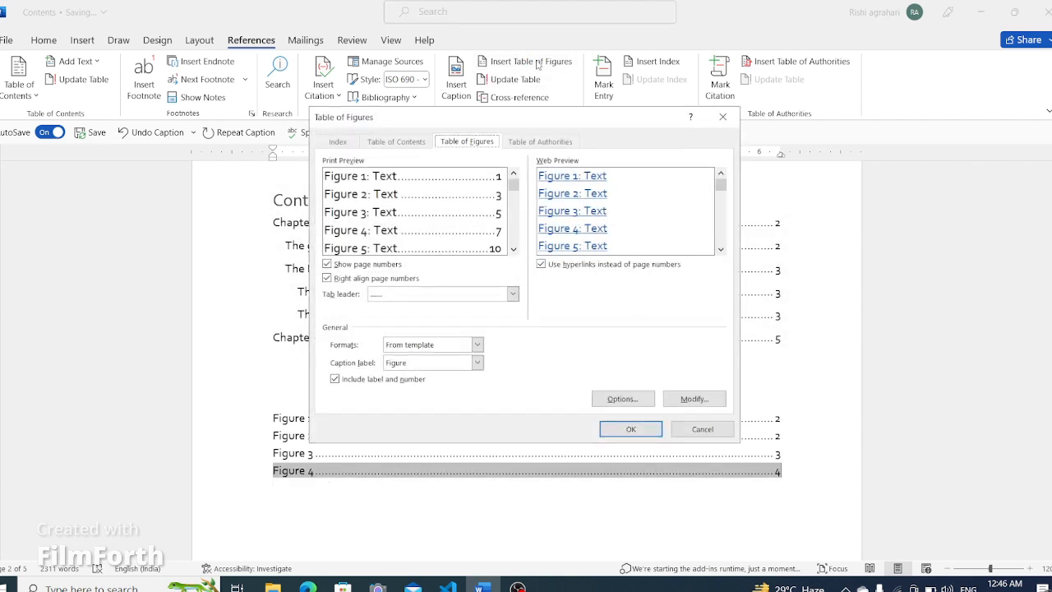
left_click(722, 117)
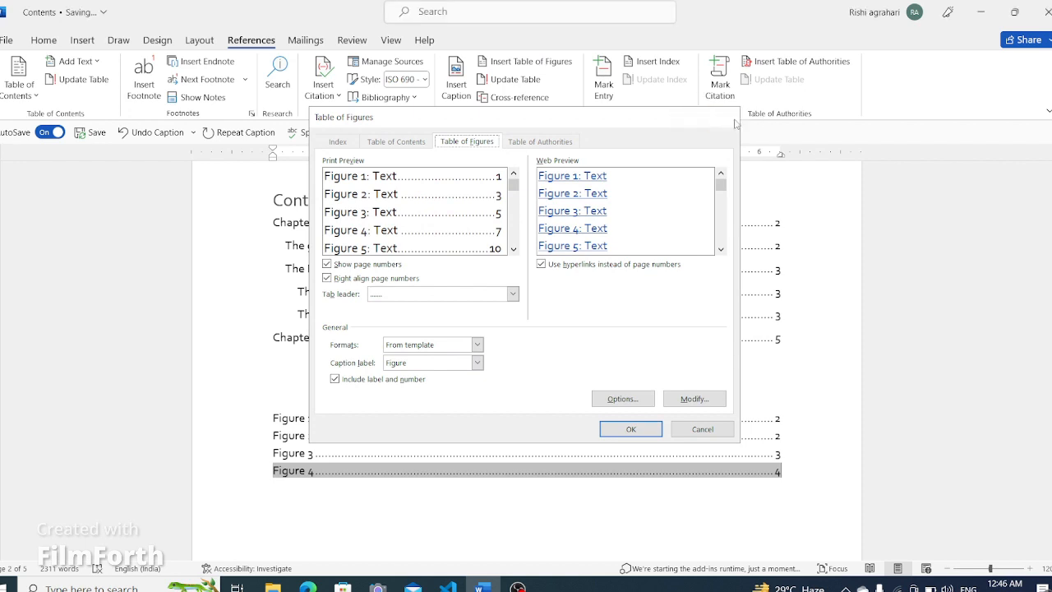
- Update the entire table of figures so it includes the newly captioned figure
left_click(541, 79)
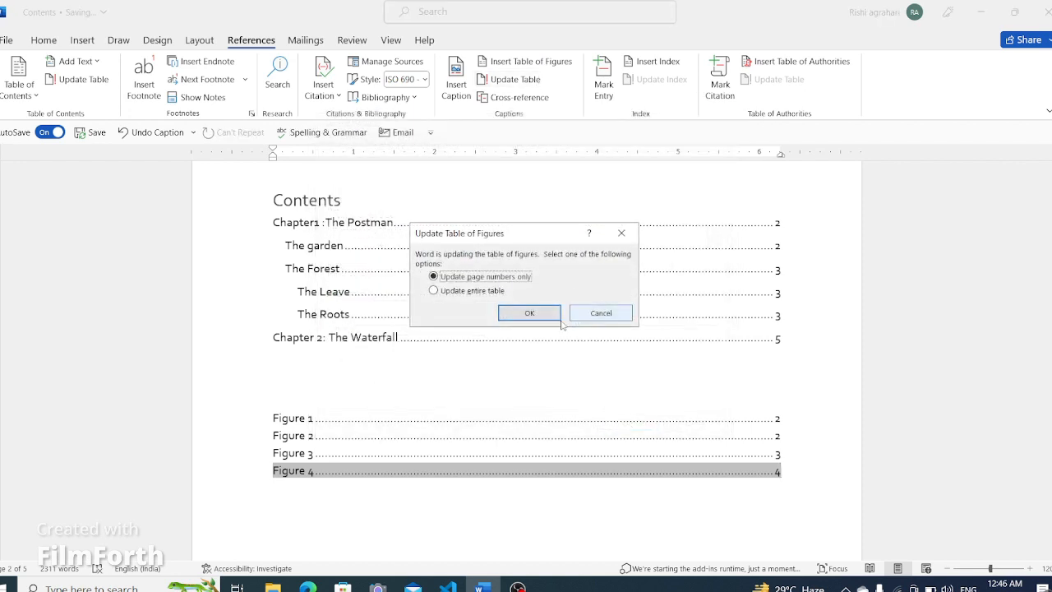
left_click(450, 292)
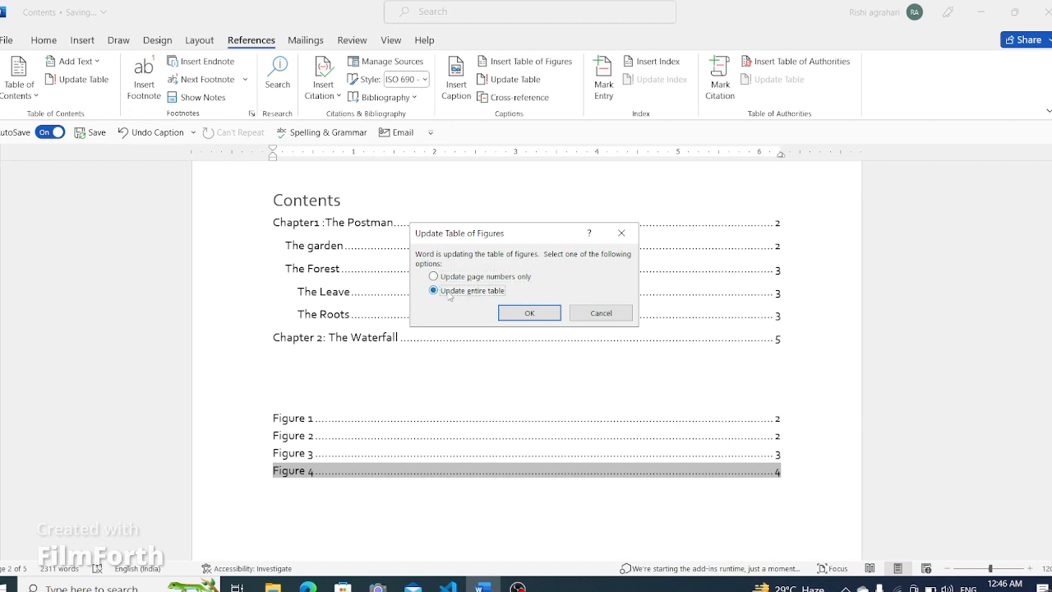
left_click(530, 316)
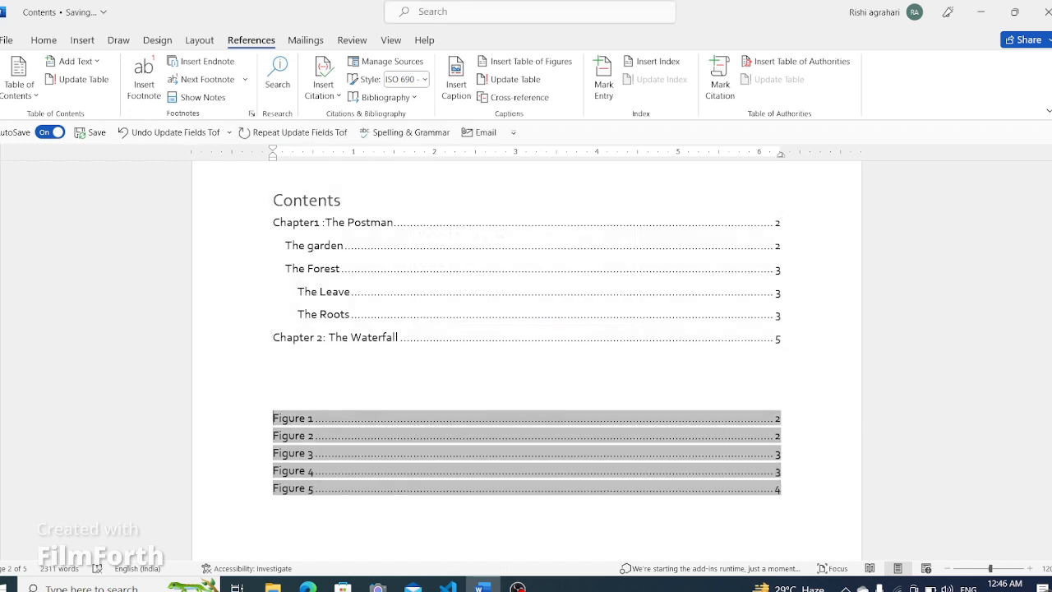
- Explore the reference types and insert-reference options of a cross-reference below the table of figures without inserting one
left_click(241, 473)
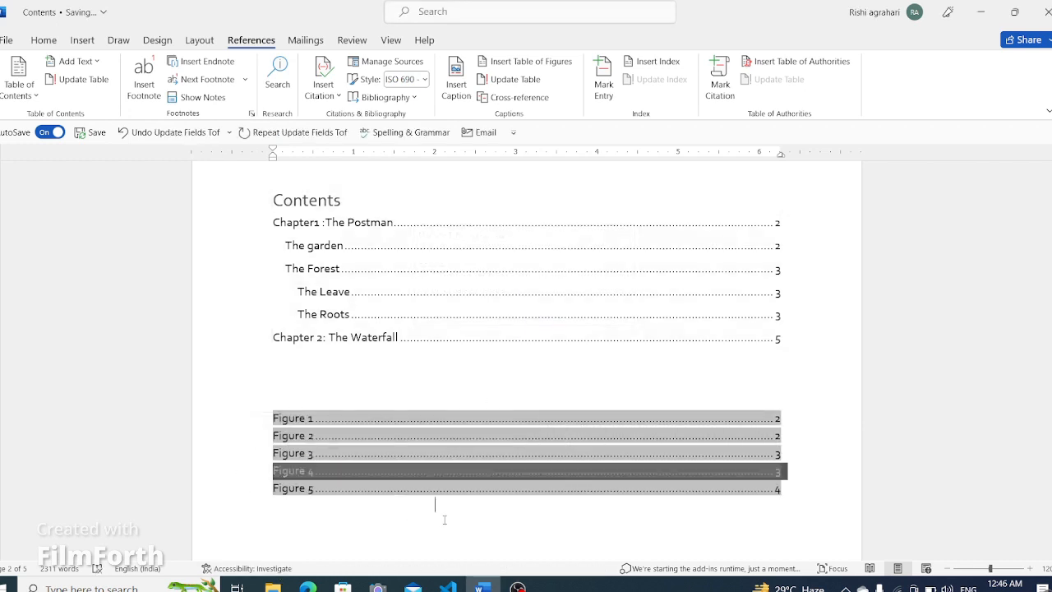
left_click(693, 516)
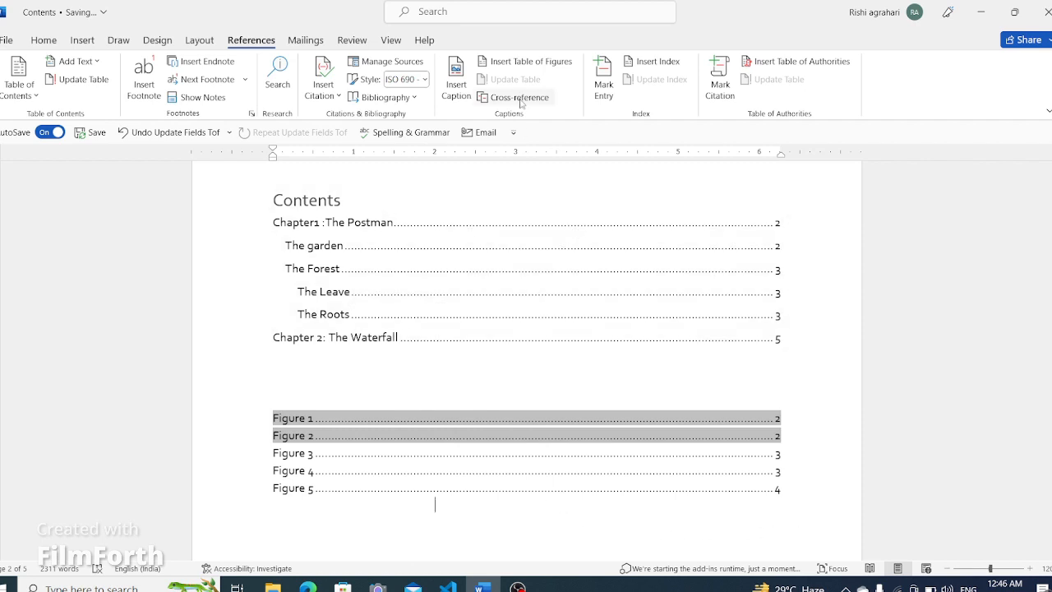
left_click(519, 97)
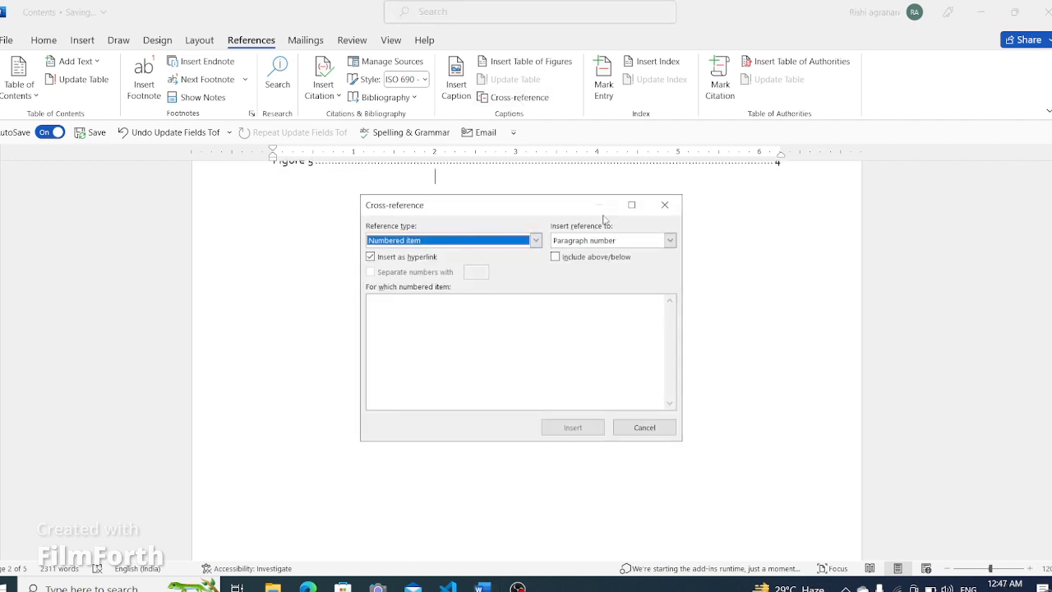
left_click(536, 240)
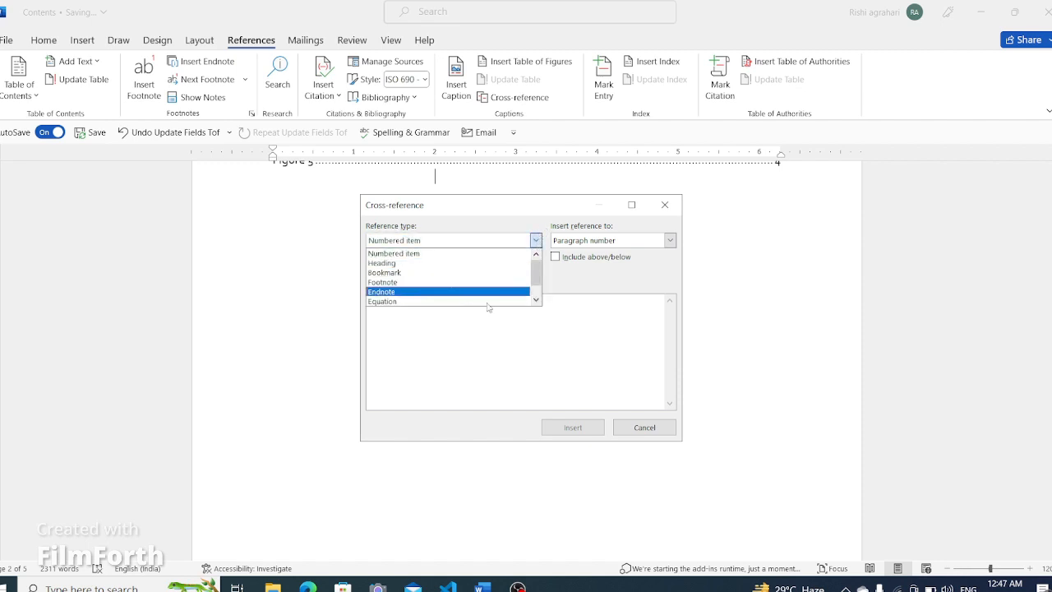
left_click(507, 391)
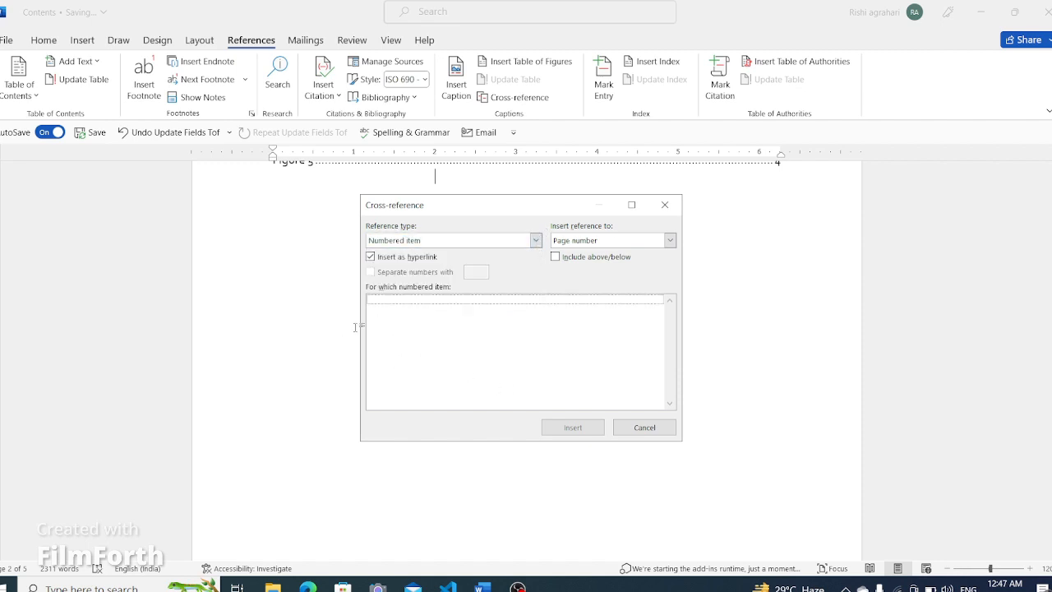
left_click(536, 241)
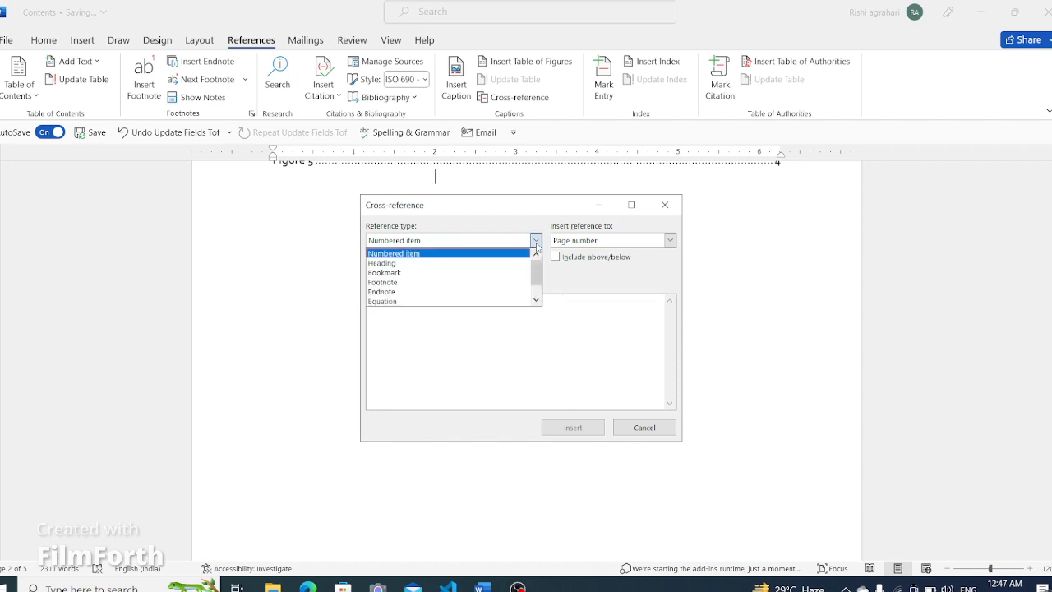
left_click(448, 348)
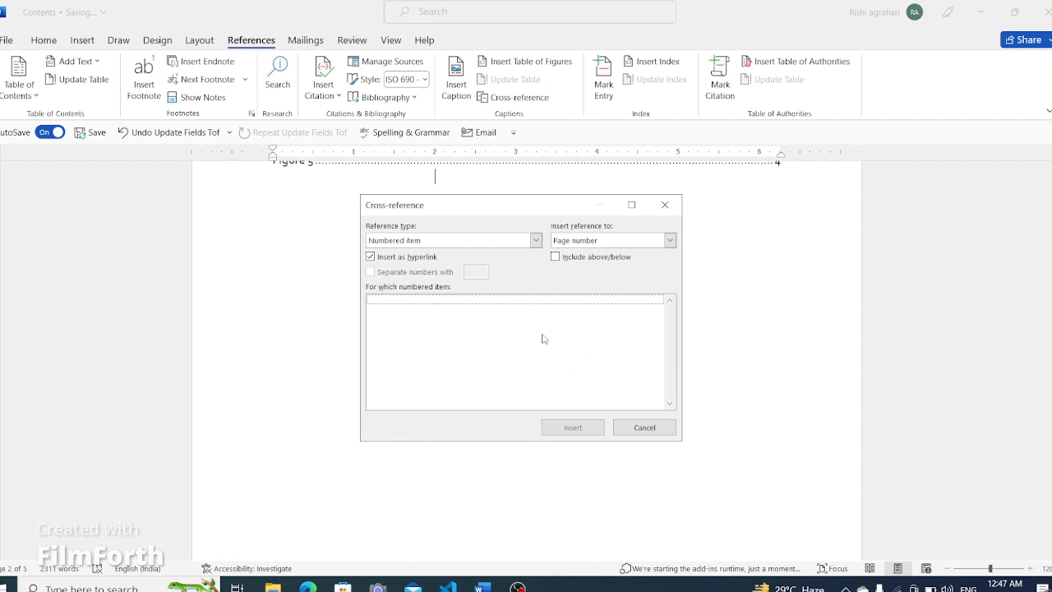
left_click(671, 240)
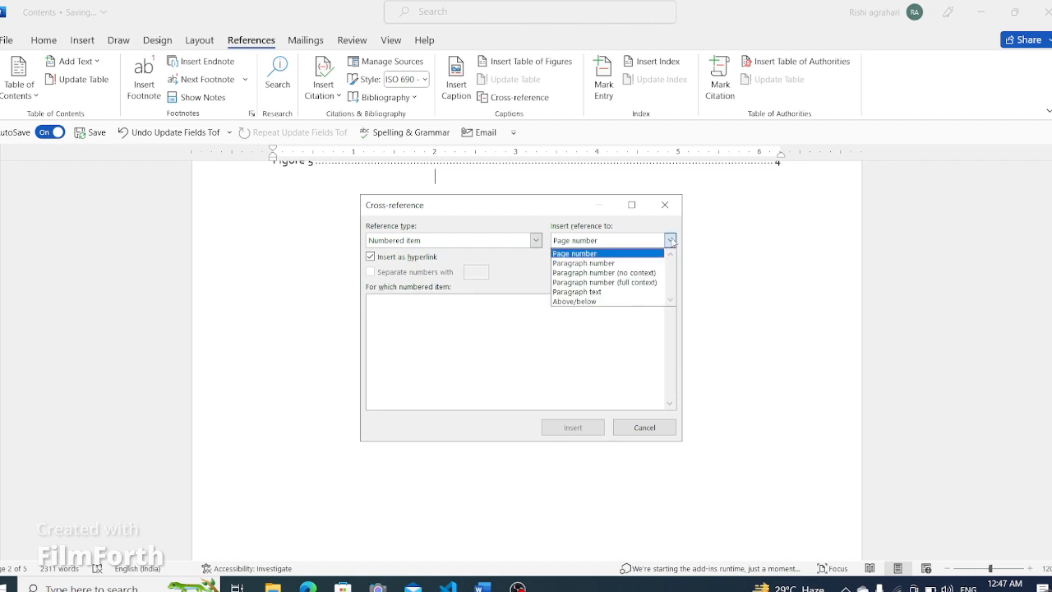
left_click(376, 307)
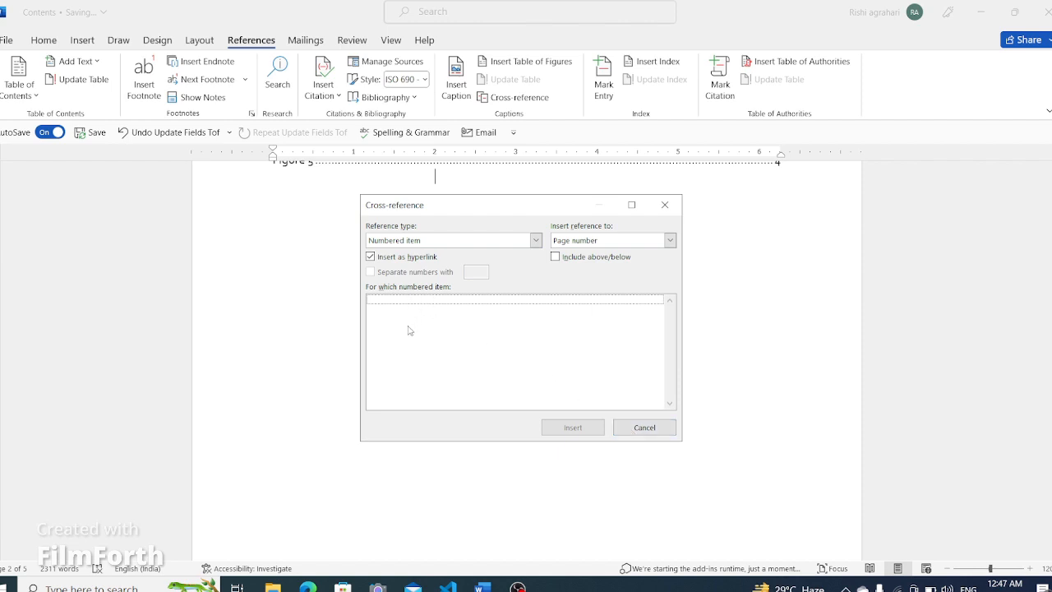
left_click(665, 205)
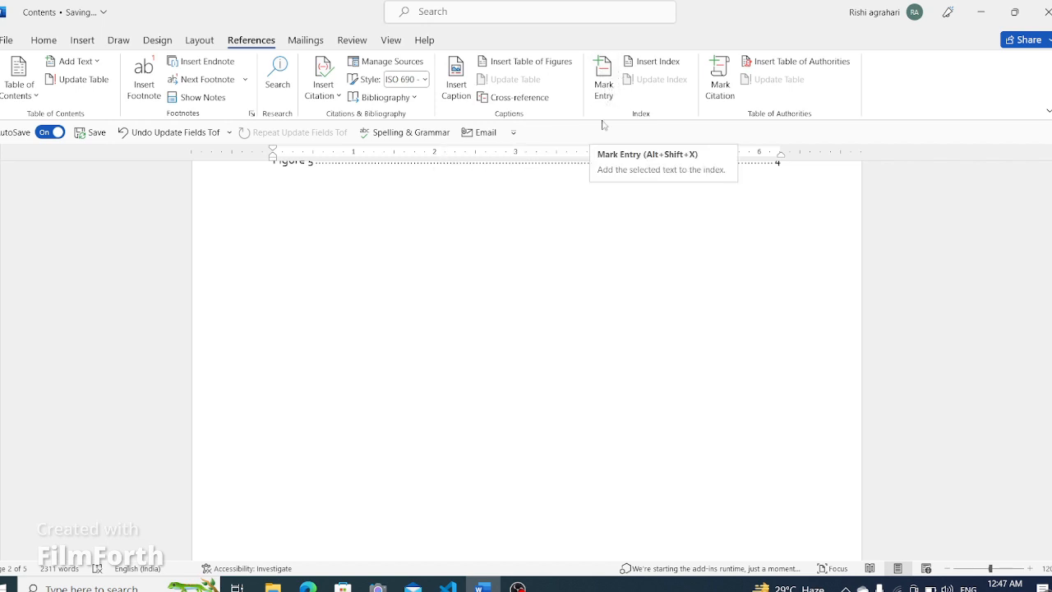
- Add a blank line after the first paragraph of Chapter1 and mark an index entry name1 there
scroll(550, 230, "down", 8)
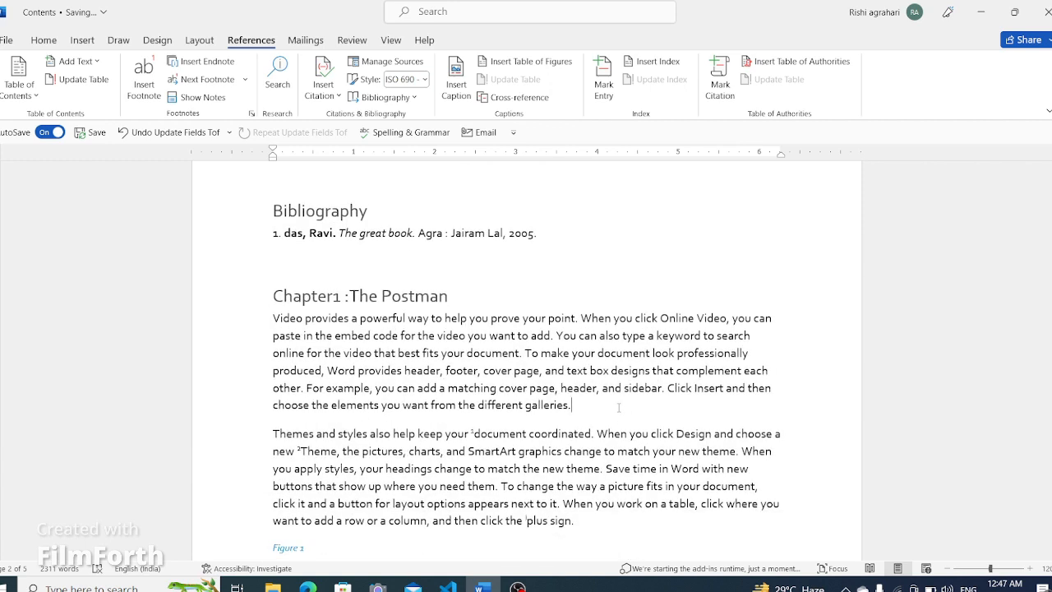
key("Return")
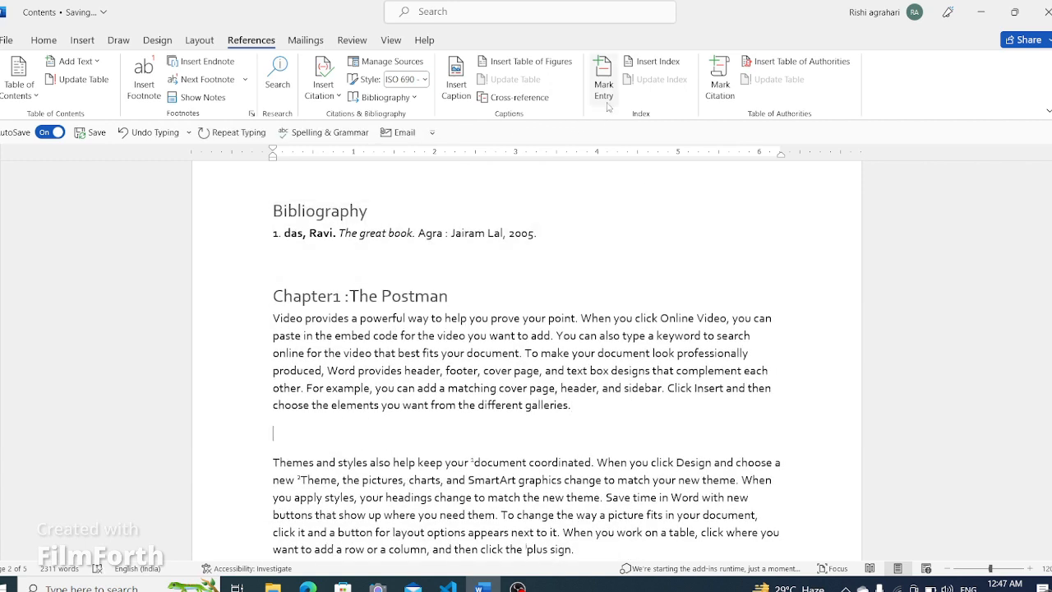
left_click(609, 89)
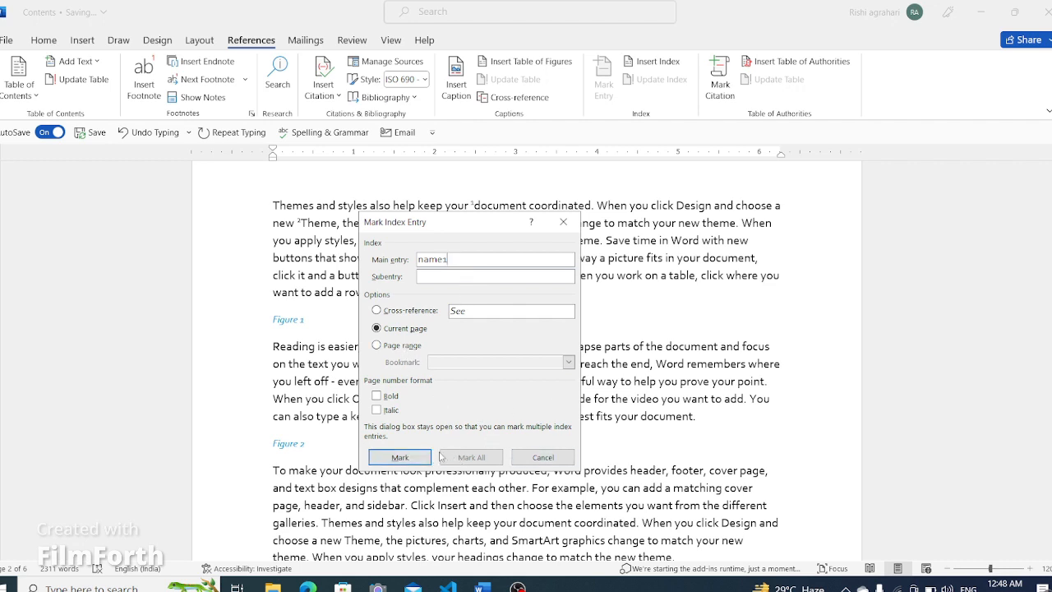
left_click(401, 456)
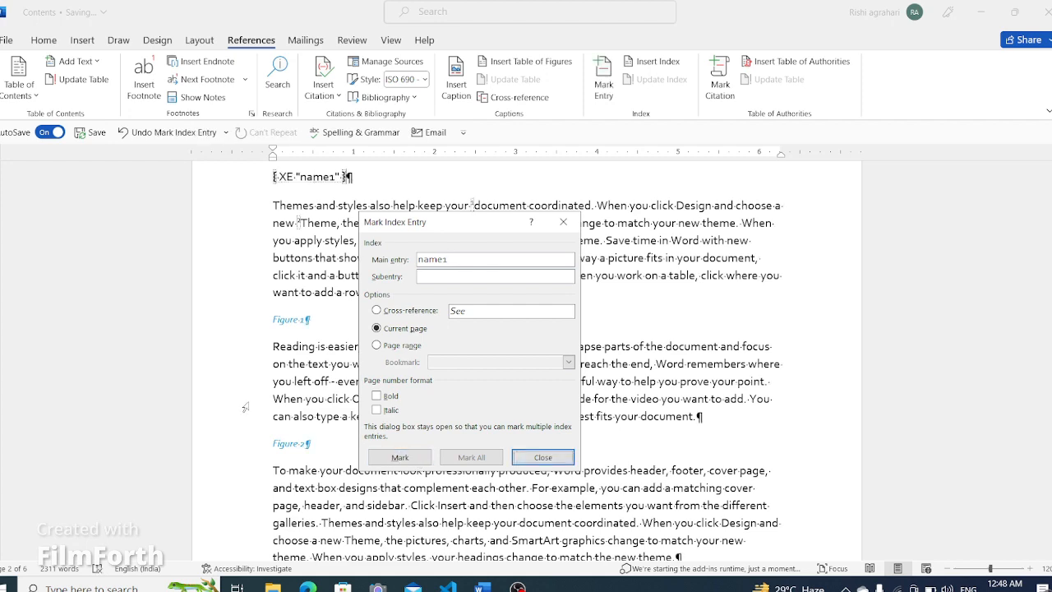
scroll(245, 406, "up", 3)
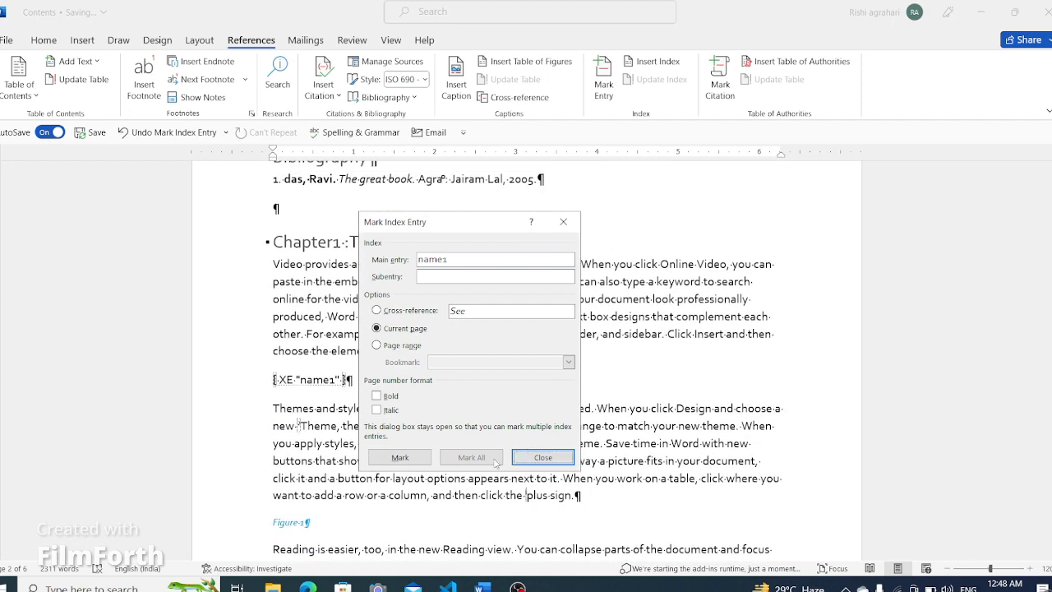
left_click(542, 457)
- Hide the formatting marks in the document
scroll(535, 399, "down", 15)
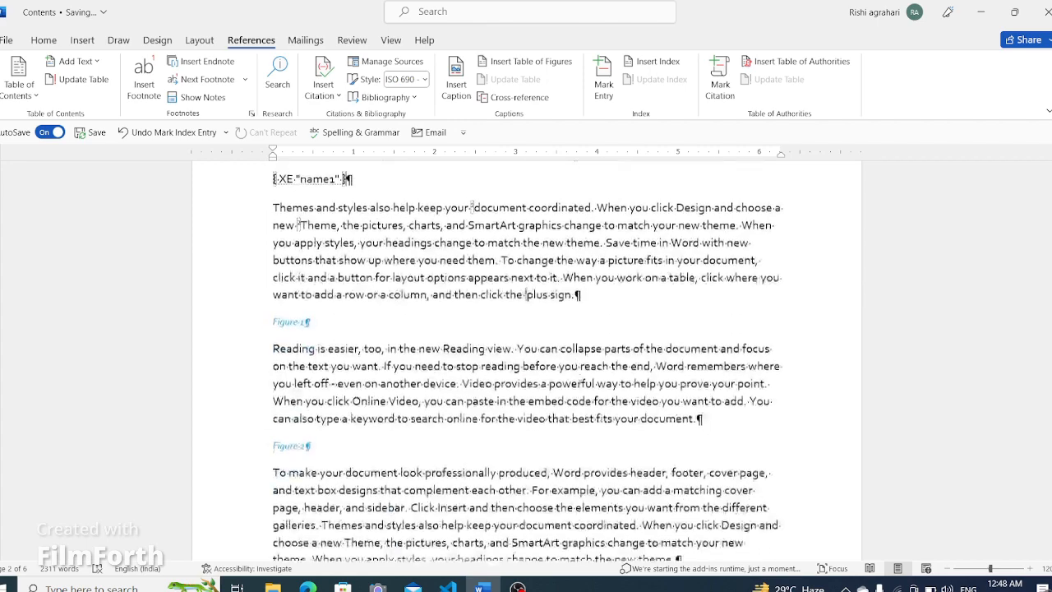
scroll(586, 378, "up", 8)
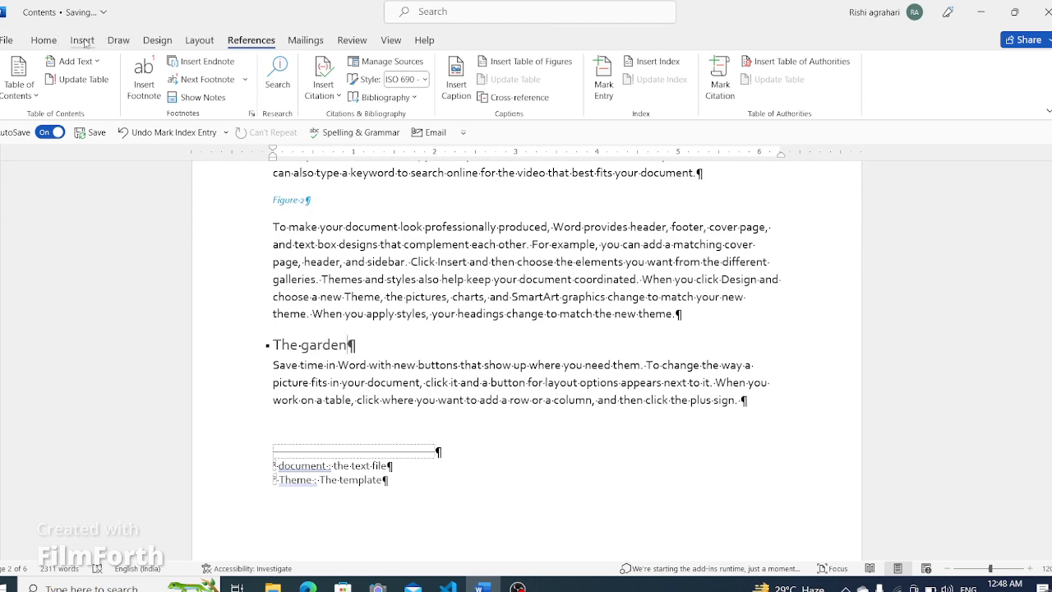
scroll(368, 346, "up", 4)
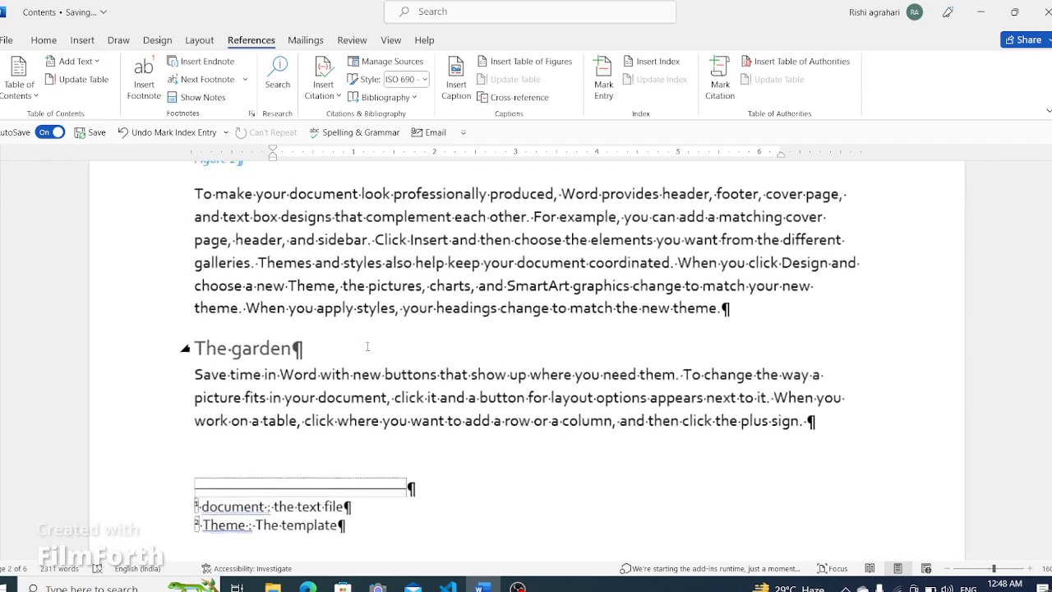
left_click_drag(310, 355, 296, 348)
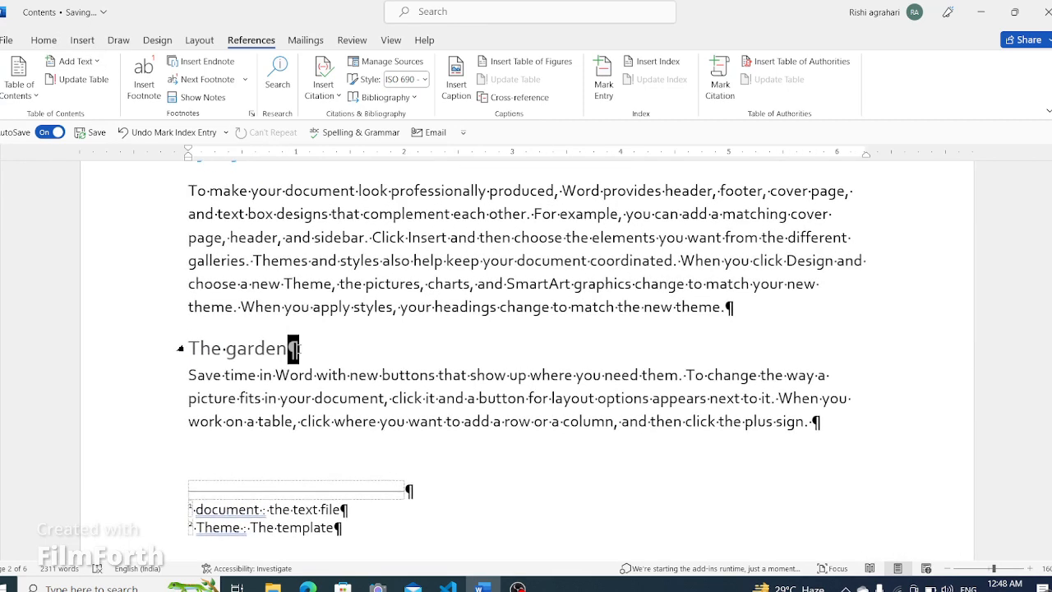
left_click(372, 351)
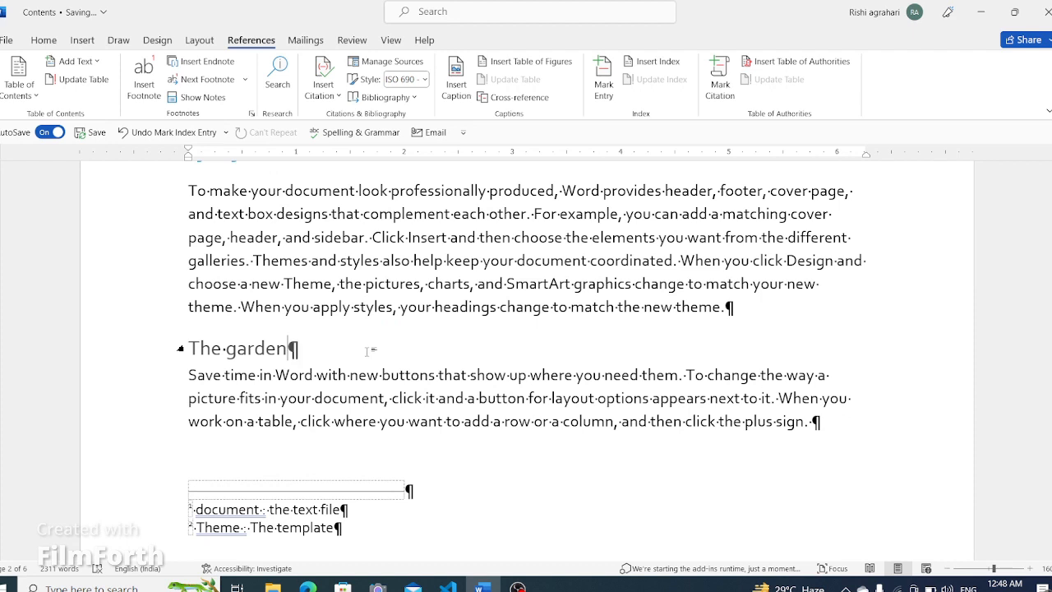
left_click(43, 40)
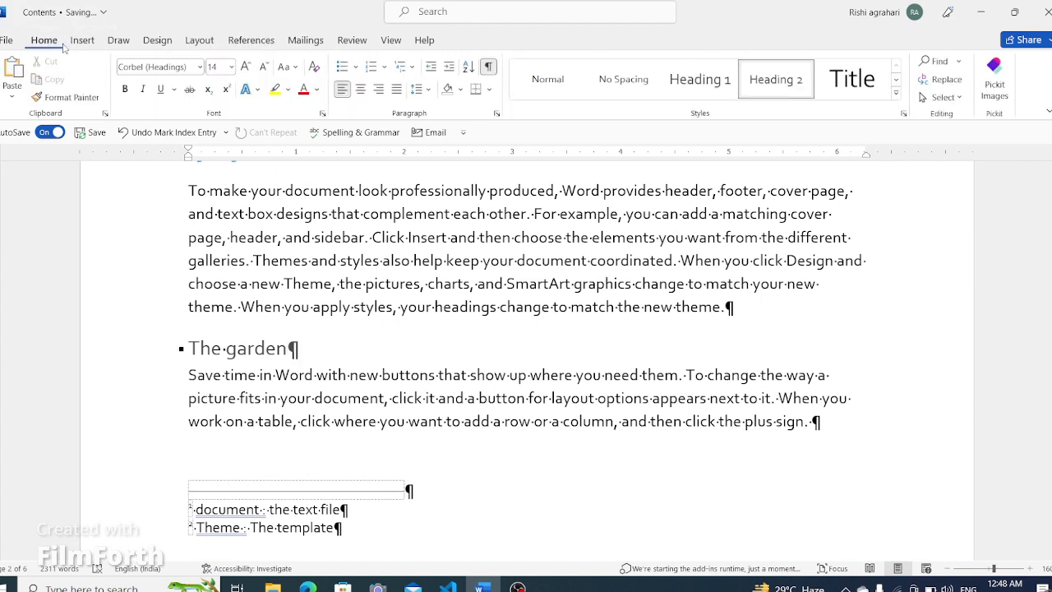
left_click(488, 67)
- Mark an index entry name2 at the end of the first paragraph under The Roots heading
scroll(470, 387, "up", 2)
scroll(470, 388, "down", 15)
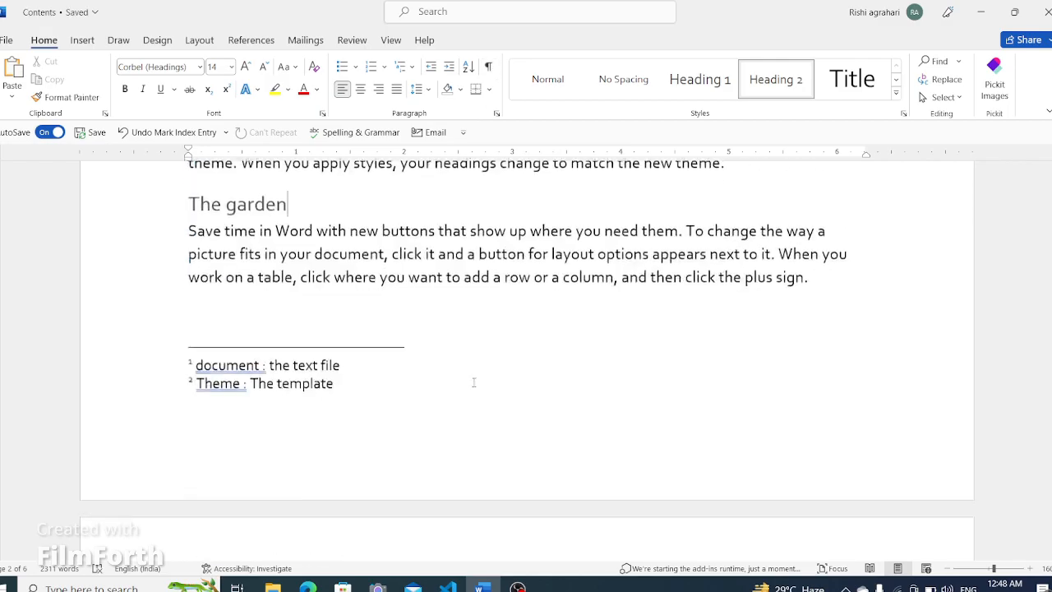
scroll(480, 375, "down", 6)
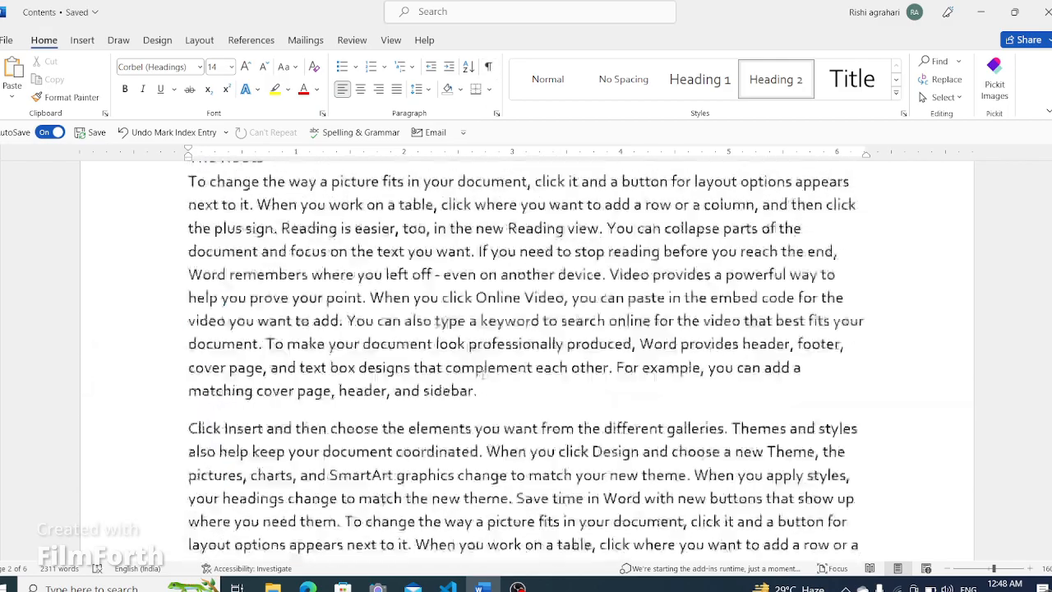
scroll(483, 374, "down", 9, "ctrl")
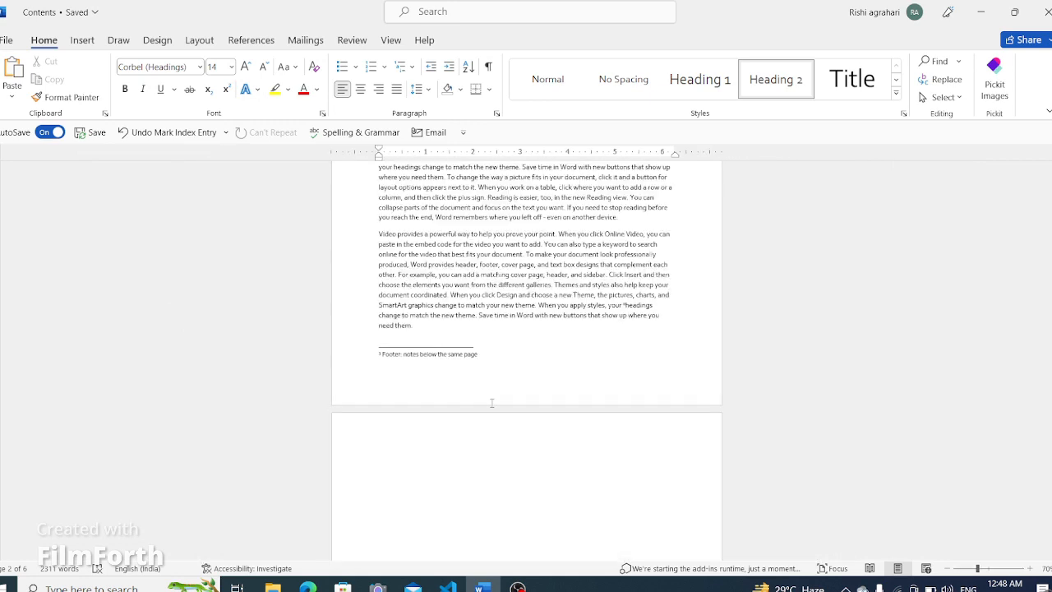
scroll(493, 401, "down", 2)
scroll(514, 410, "down", 4)
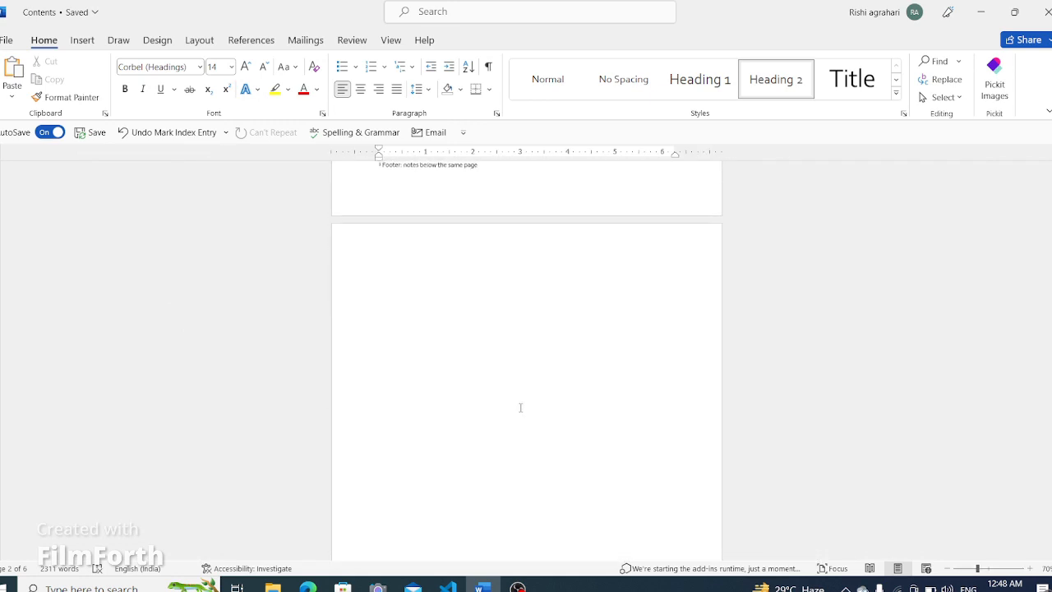
scroll(533, 405, "up", 8)
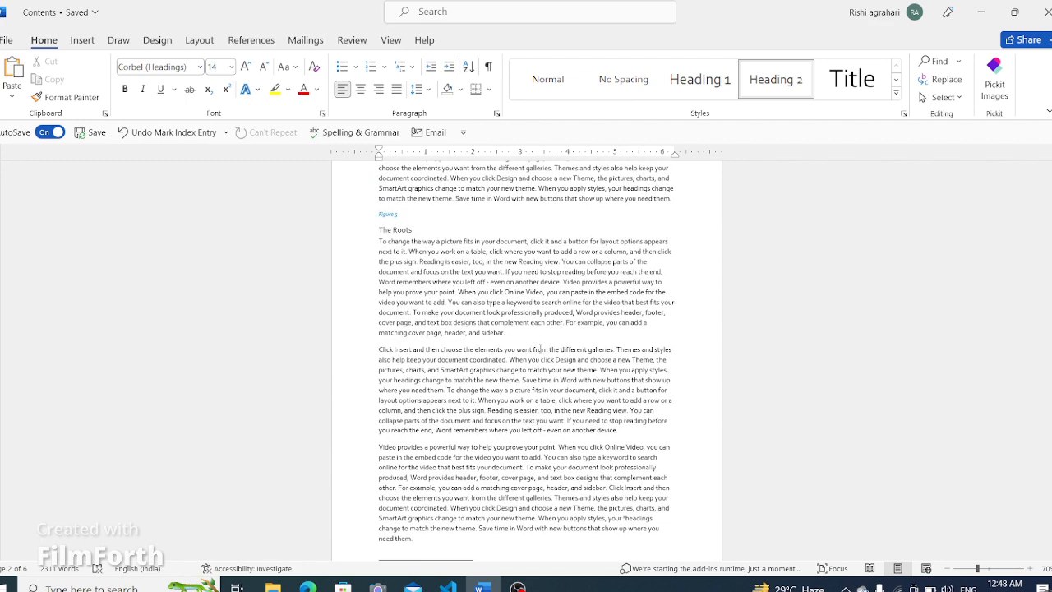
left_click(528, 336)
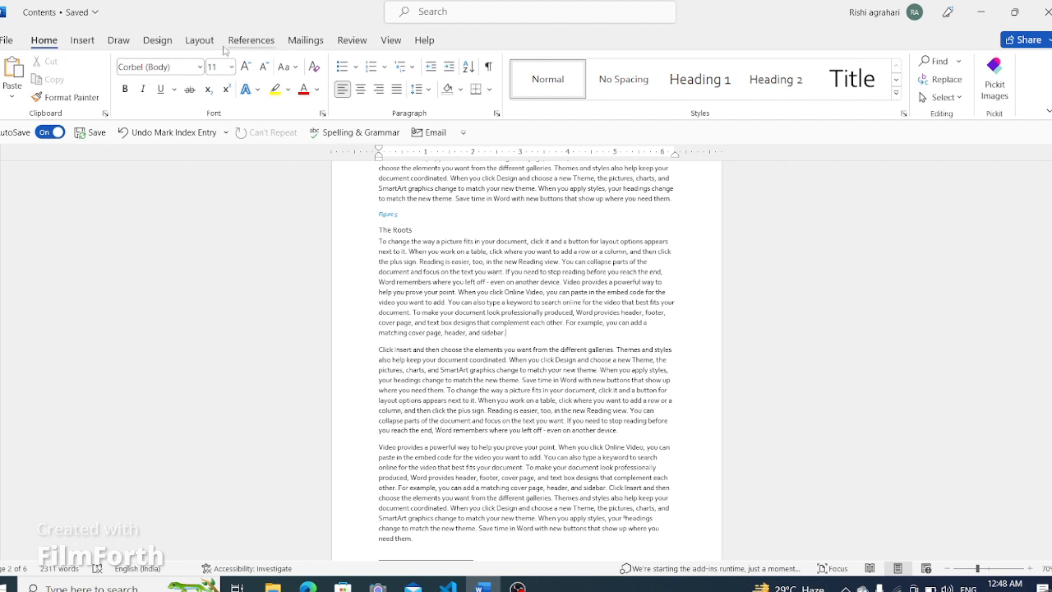
left_click(256, 42)
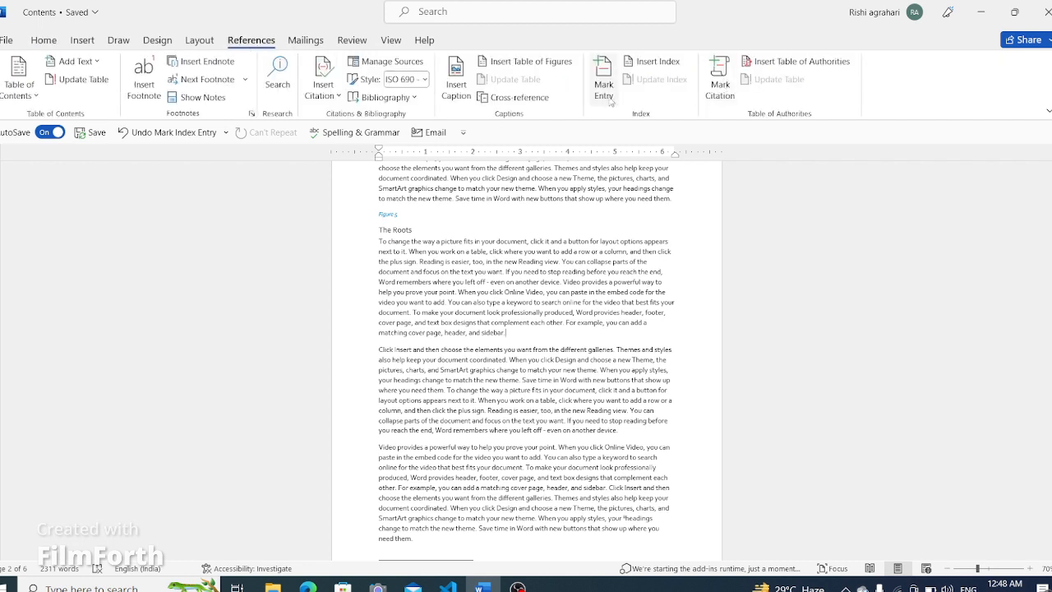
left_click(604, 90)
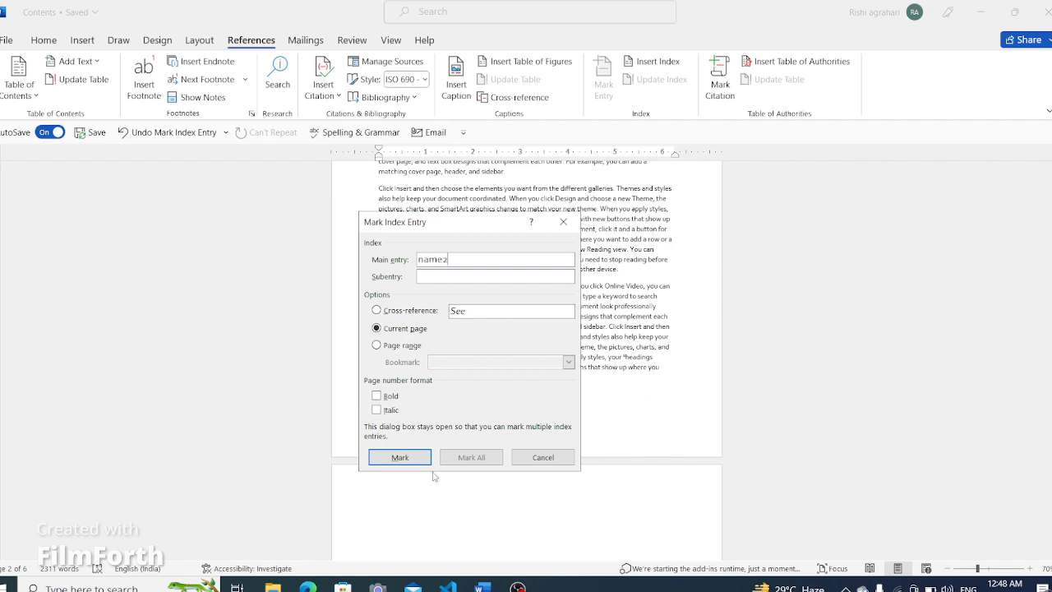
left_click(383, 460)
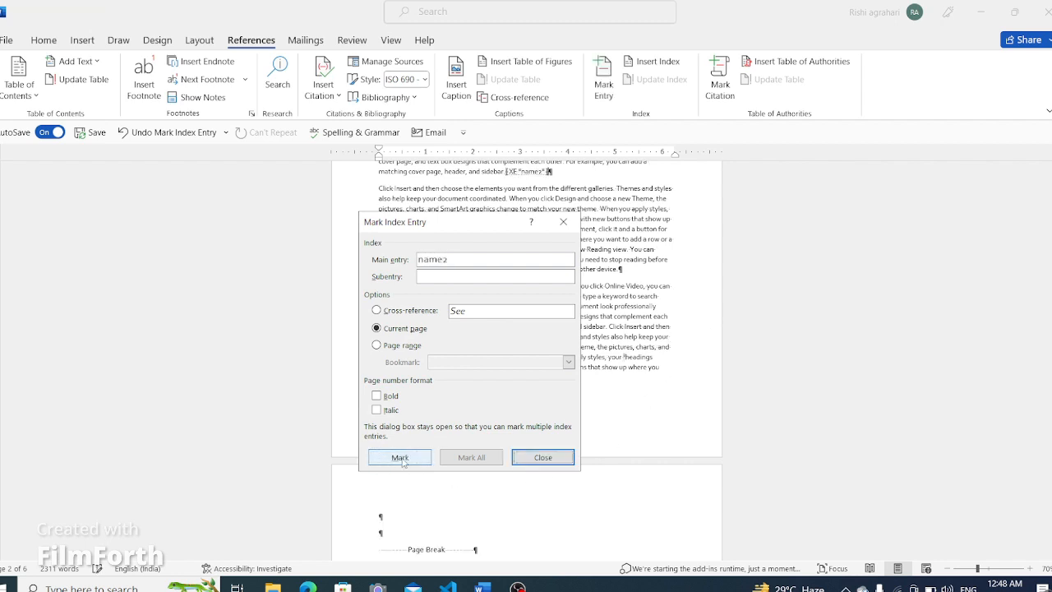
- Close the Mark Index Entry dialog and turn off the display of formatting marks again
left_click(542, 457)
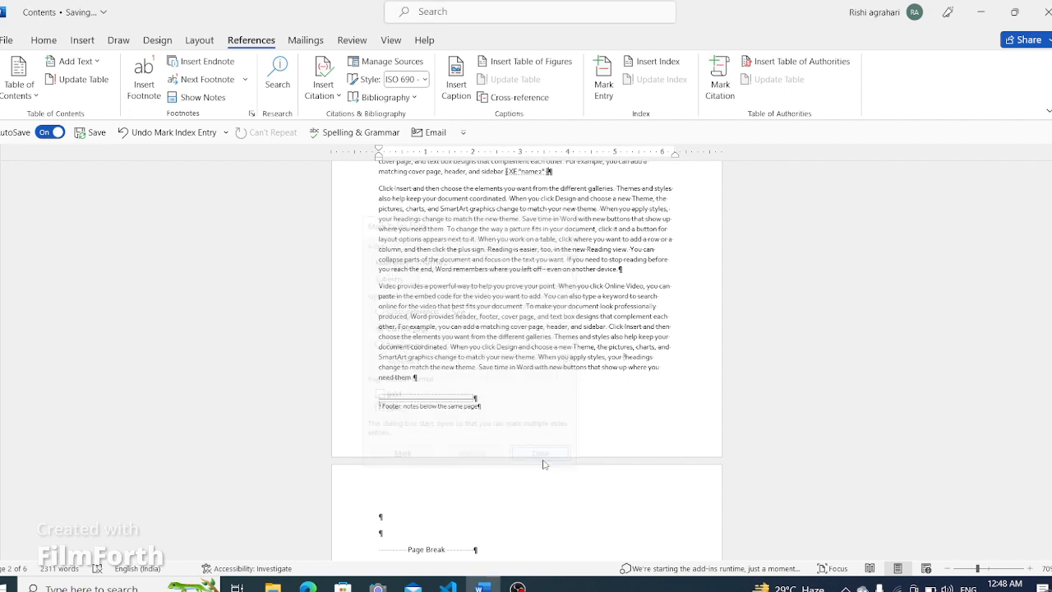
left_click(83, 41)
left_click(55, 43)
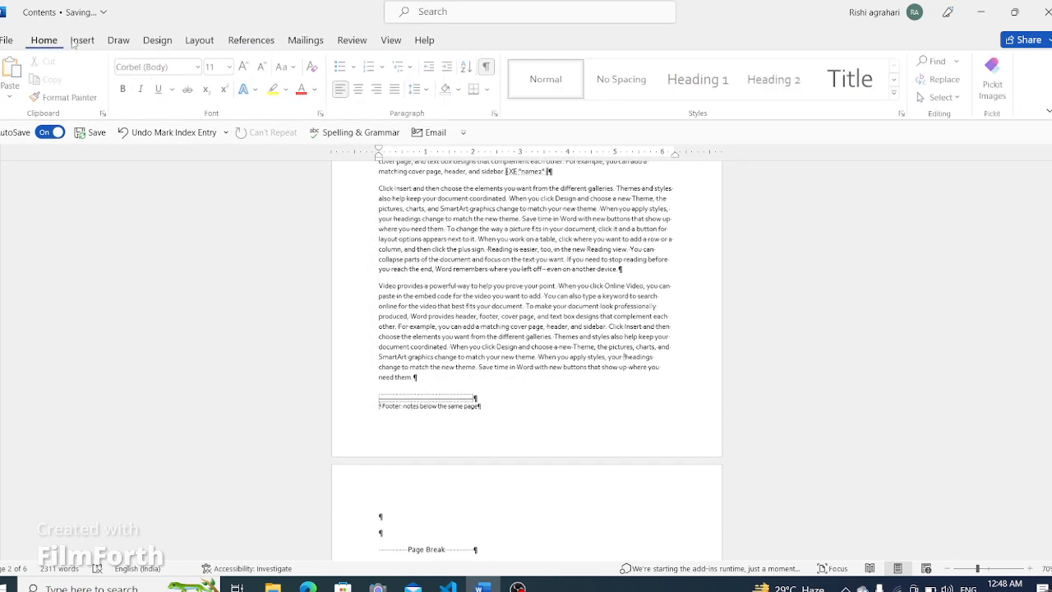
left_click(490, 67)
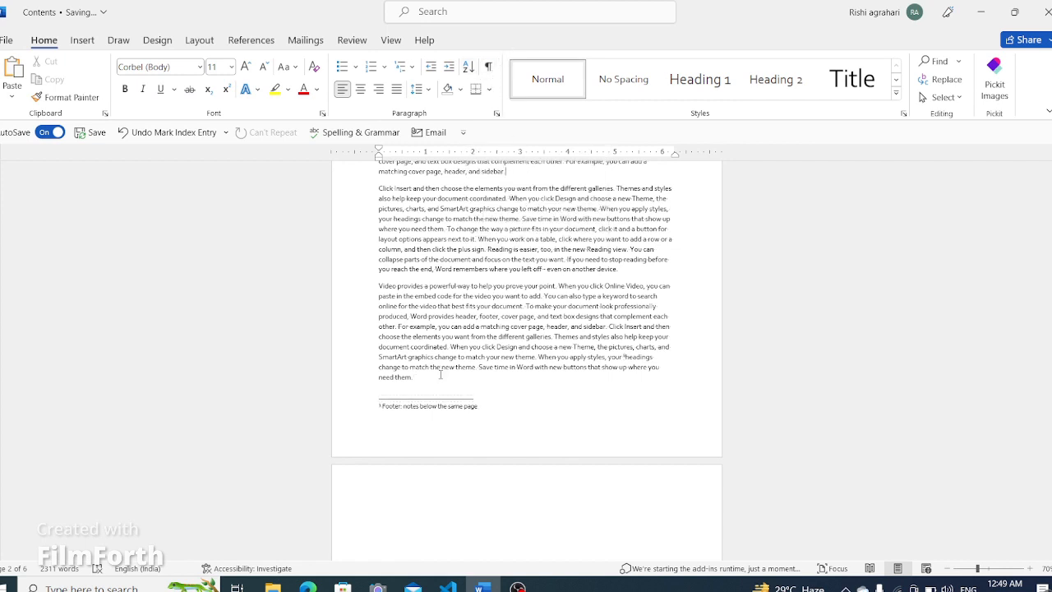
- Insert an index with the default two columns on the blank line below the table of figures
scroll(539, 460, "up", 13)
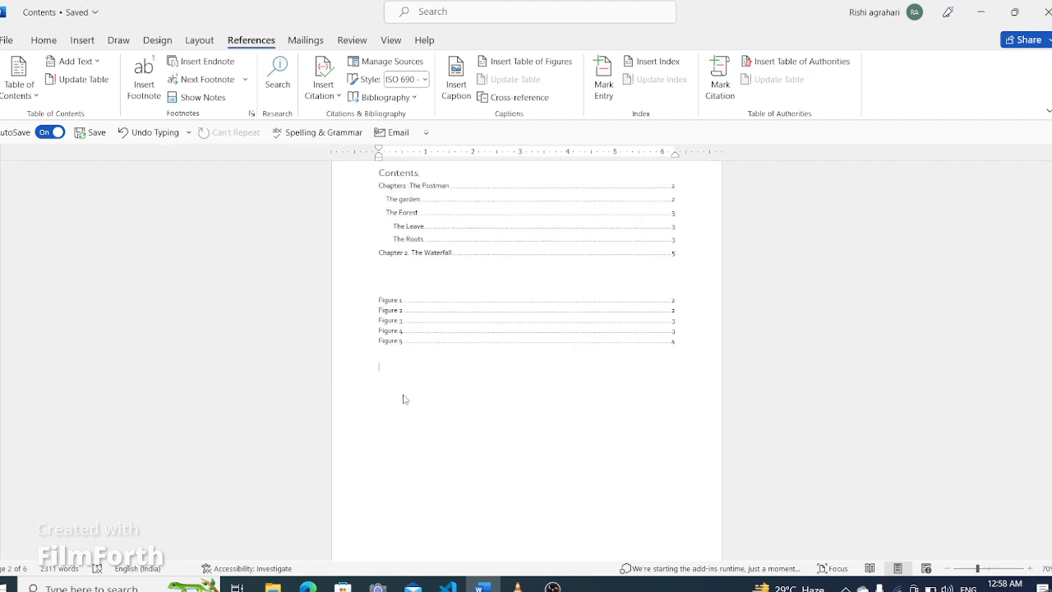
key("alt+r")
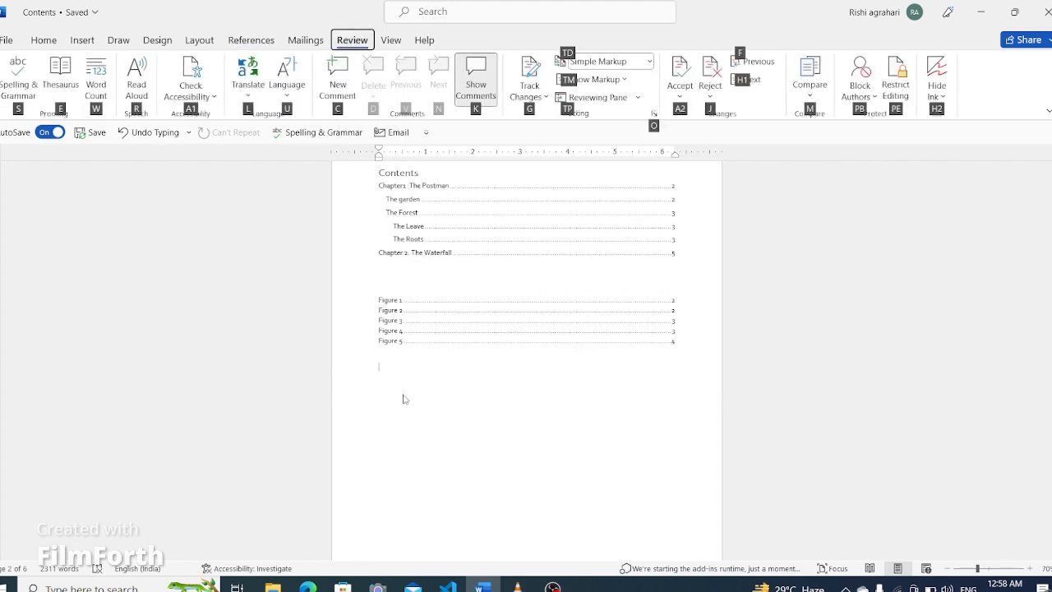
key("Escape")
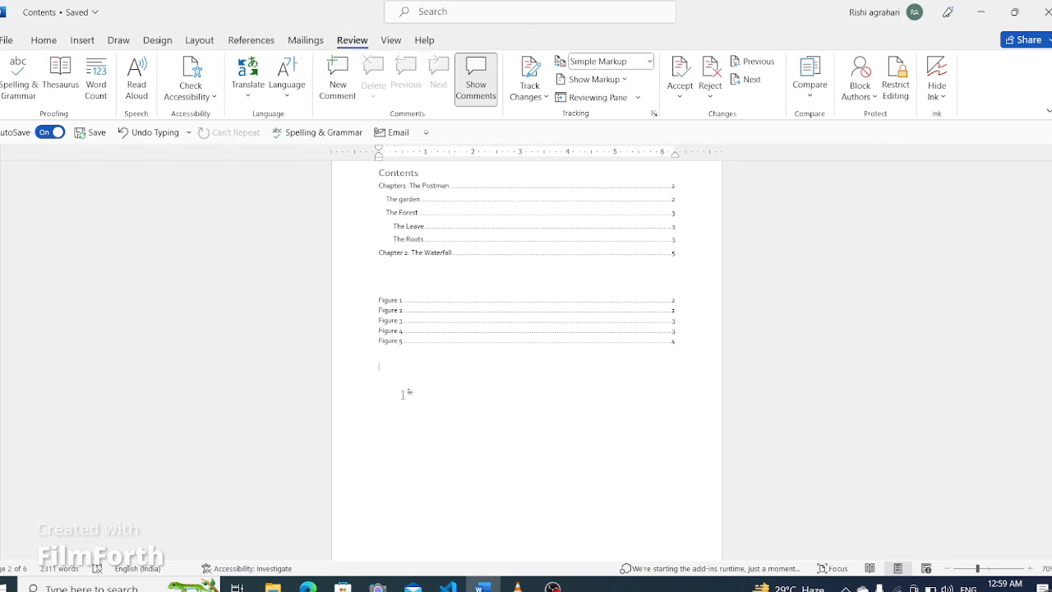
left_click(250, 39)
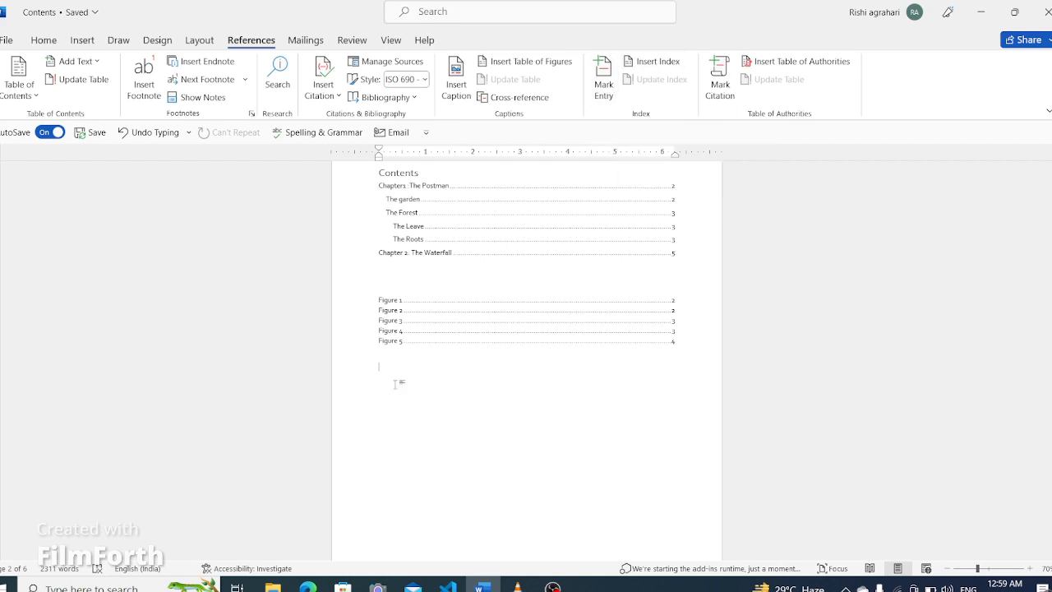
left_click(650, 66)
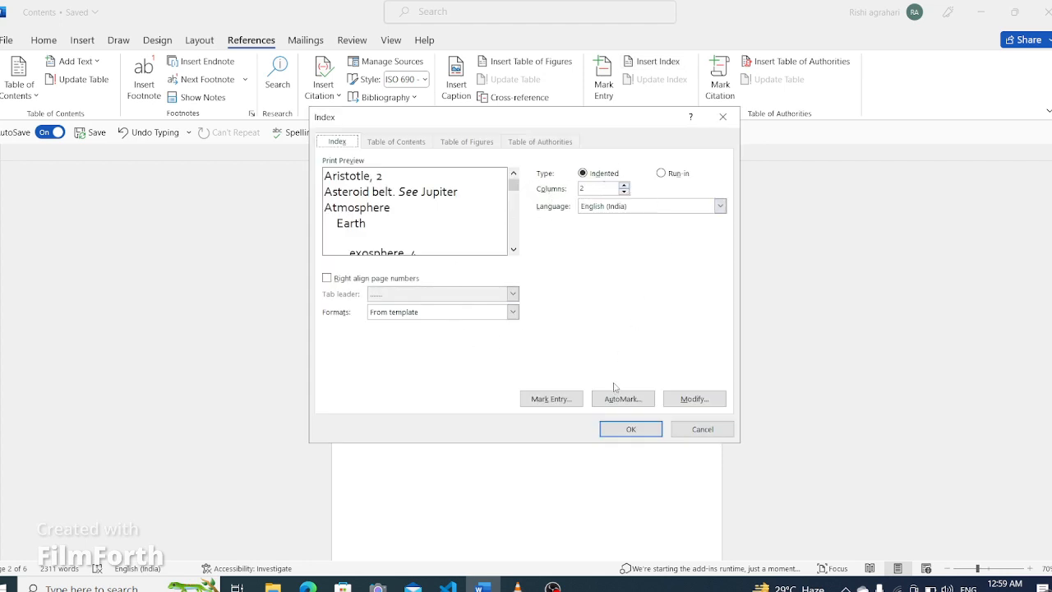
left_click(629, 430)
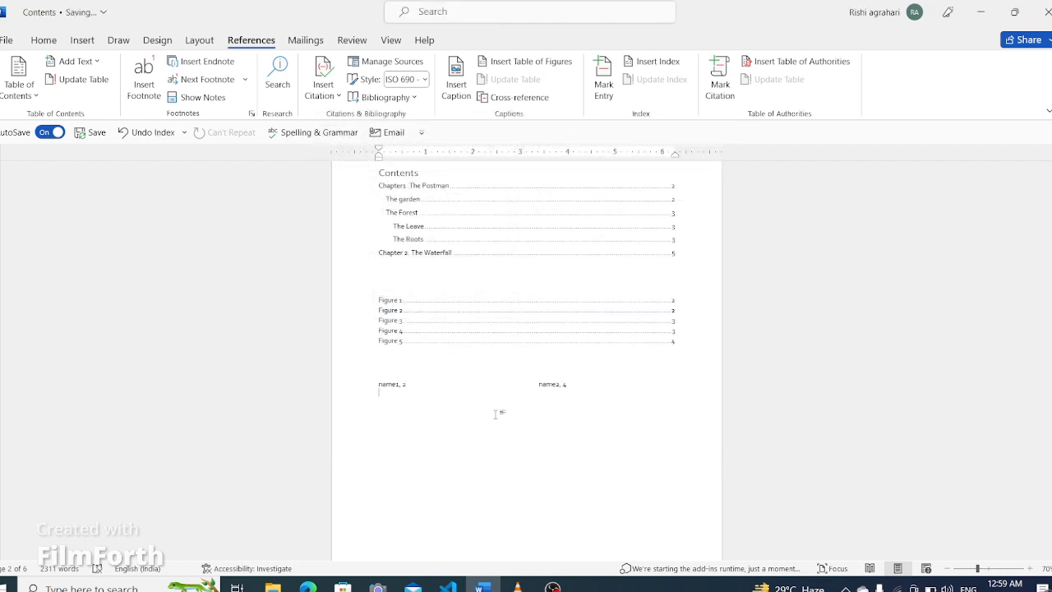
- Replace the existing index with a new one set to a single column
left_click(655, 65)
left_click(623, 186)
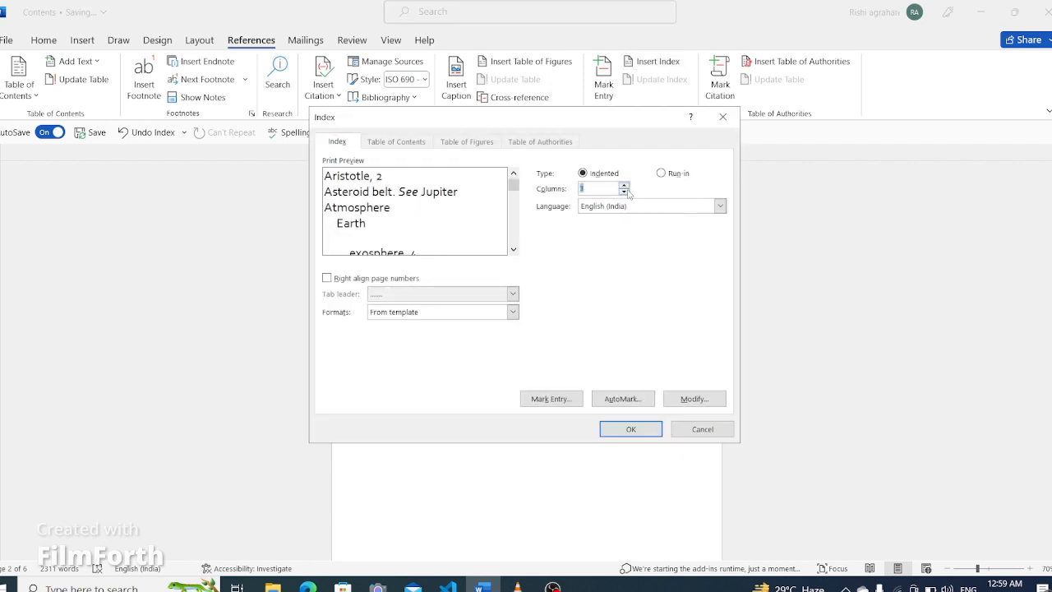
left_click(629, 428)
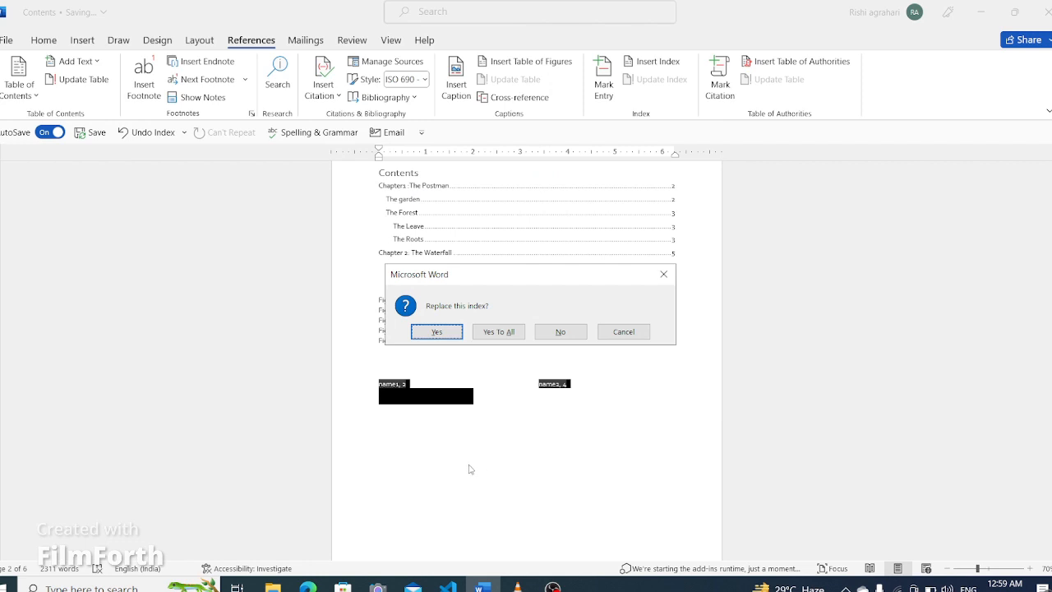
left_click(436, 329)
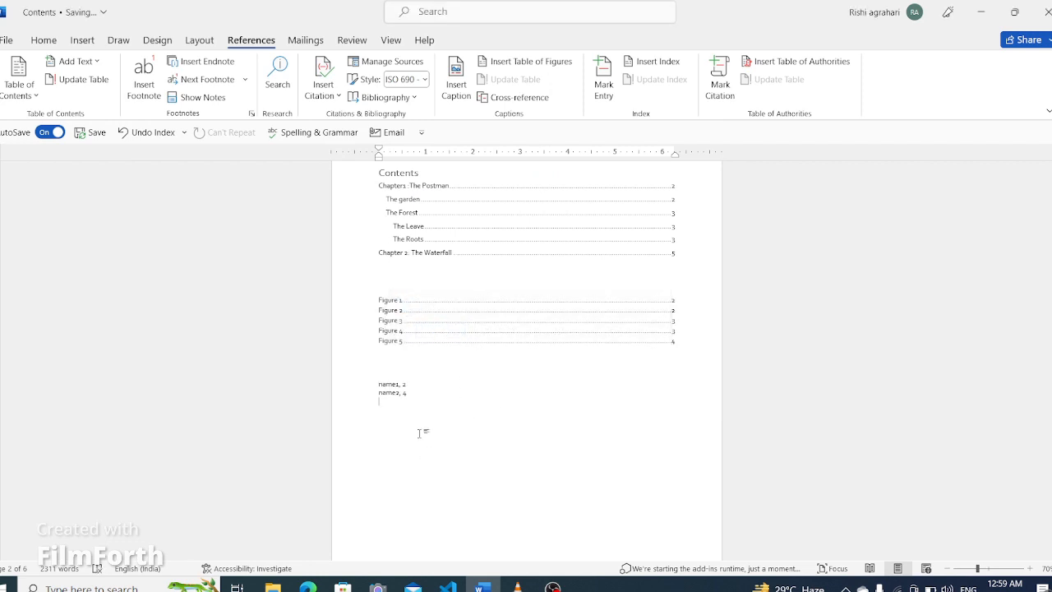